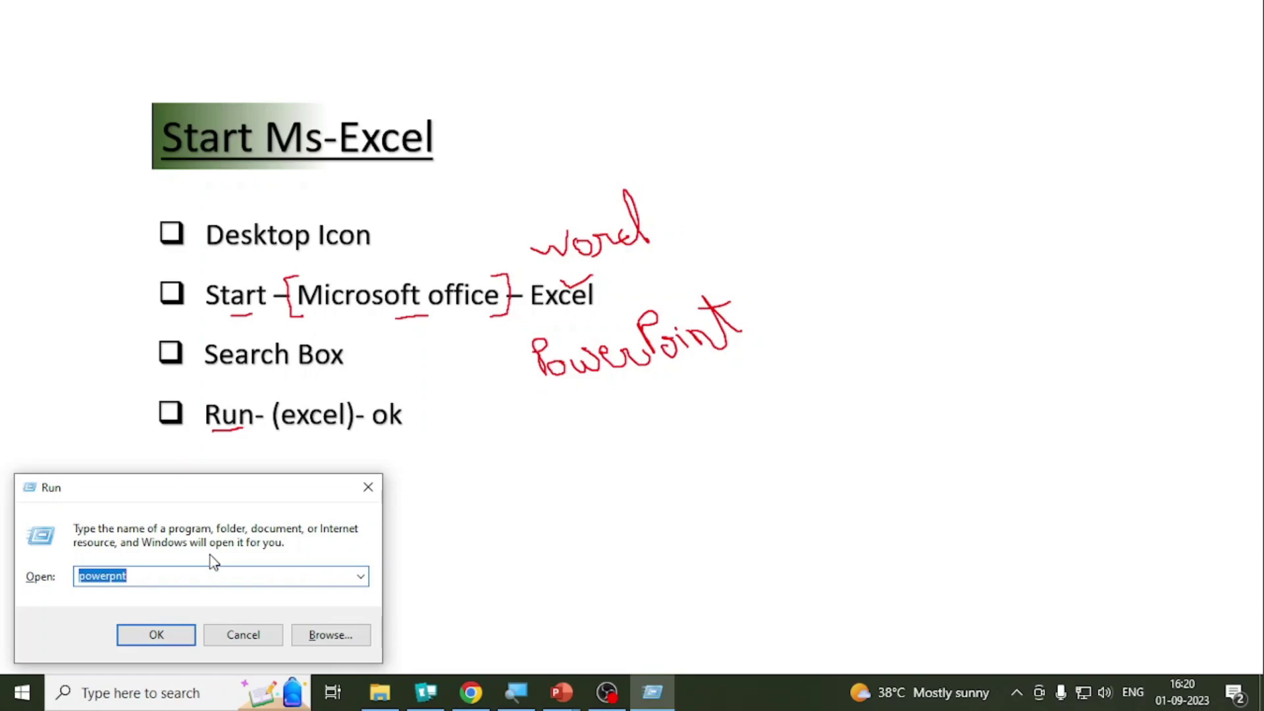
Step: Launch Excel by running the command excel, and open the full gallery of new workbook templates
type("excel")
left_click(173, 635)
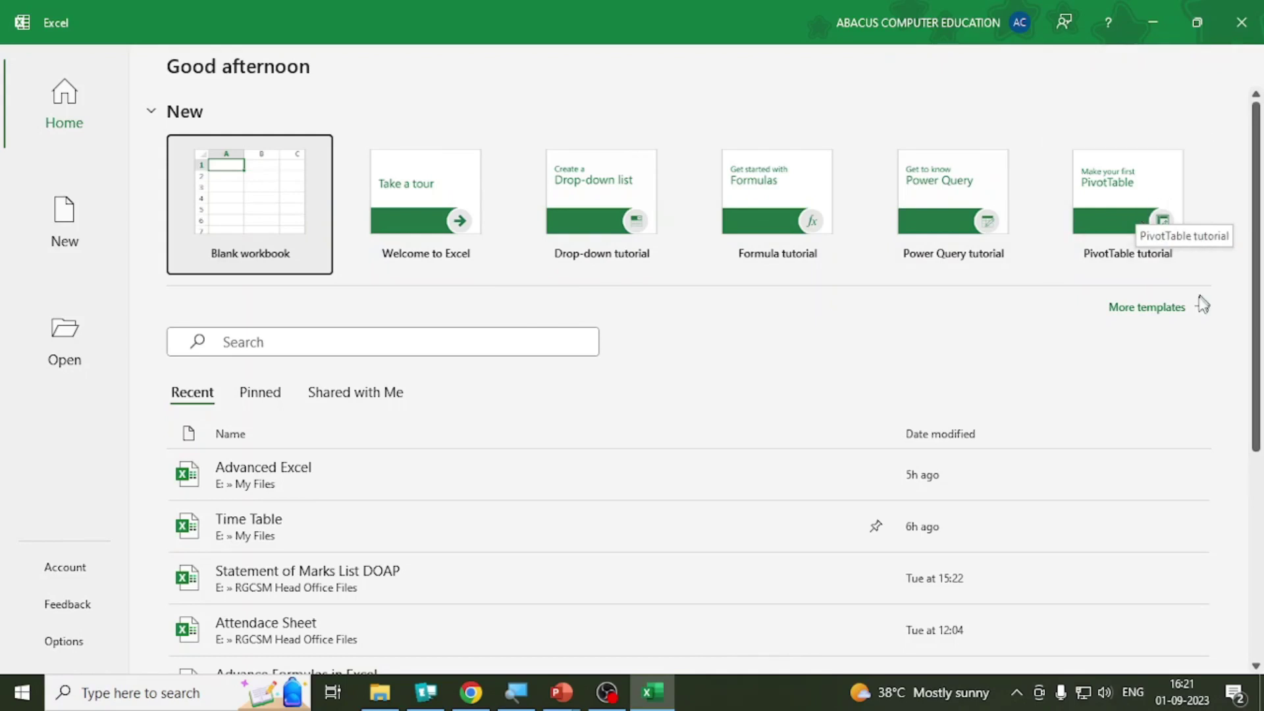
left_click(1170, 314)
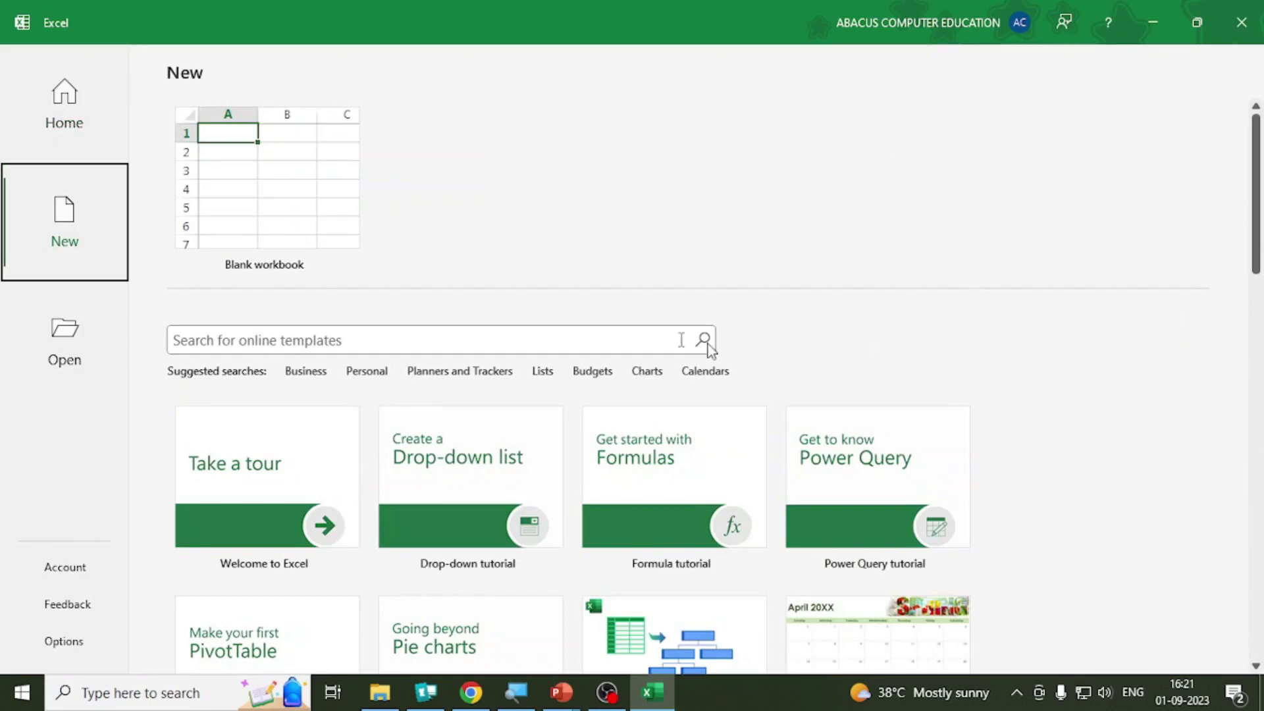
Step: Browse the Business category of online templates and return to the main template gallery
left_click(320, 377)
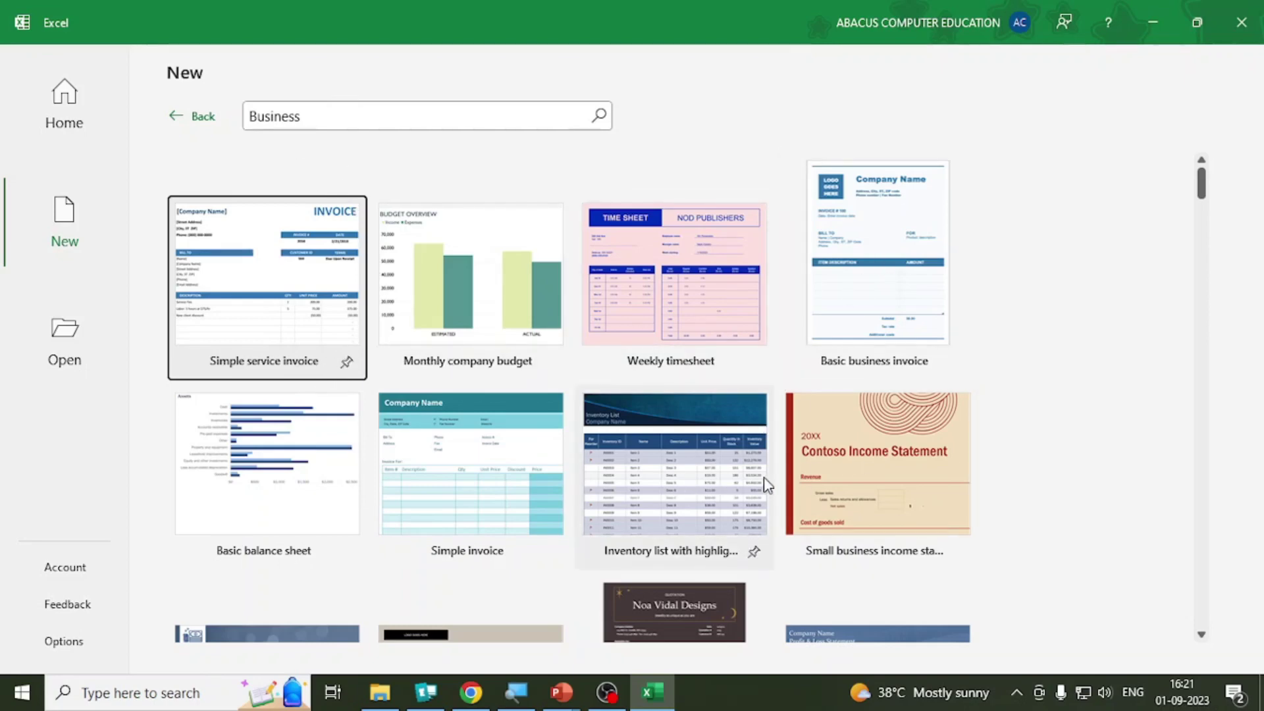
scroll(755, 418, "down", 2)
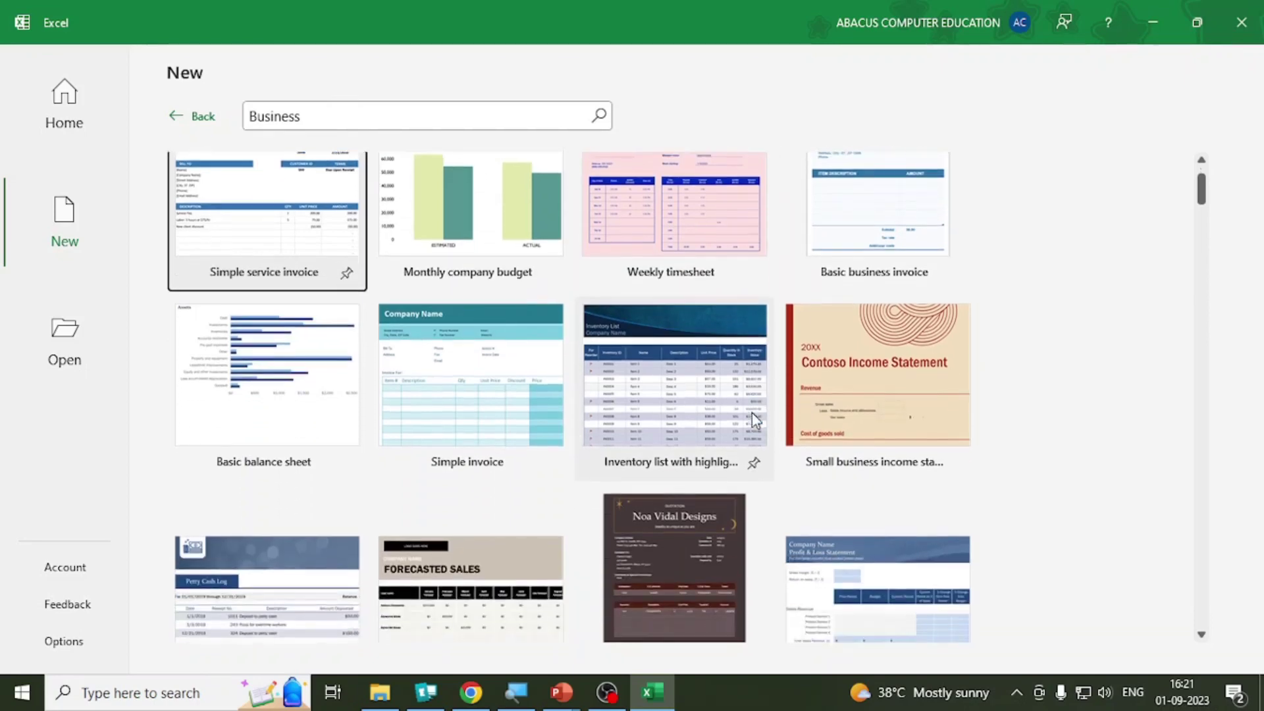
scroll(753, 414, "down", 10)
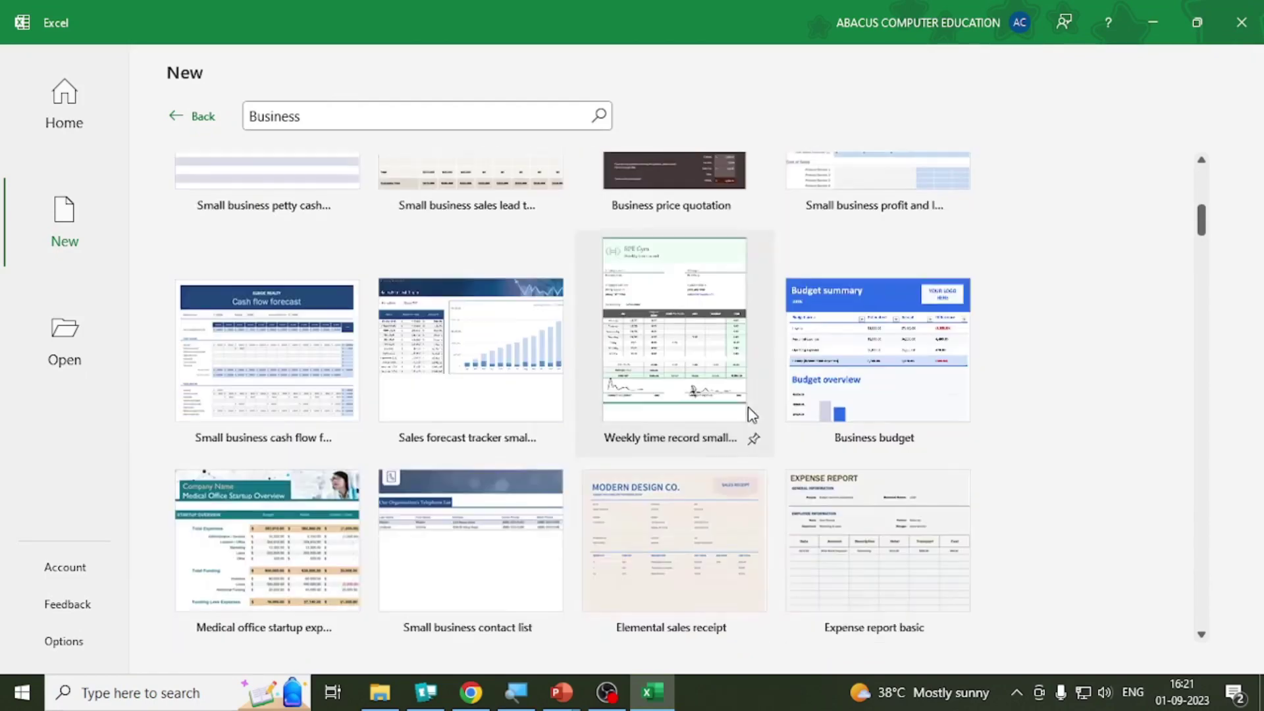
scroll(752, 415, "down", 5)
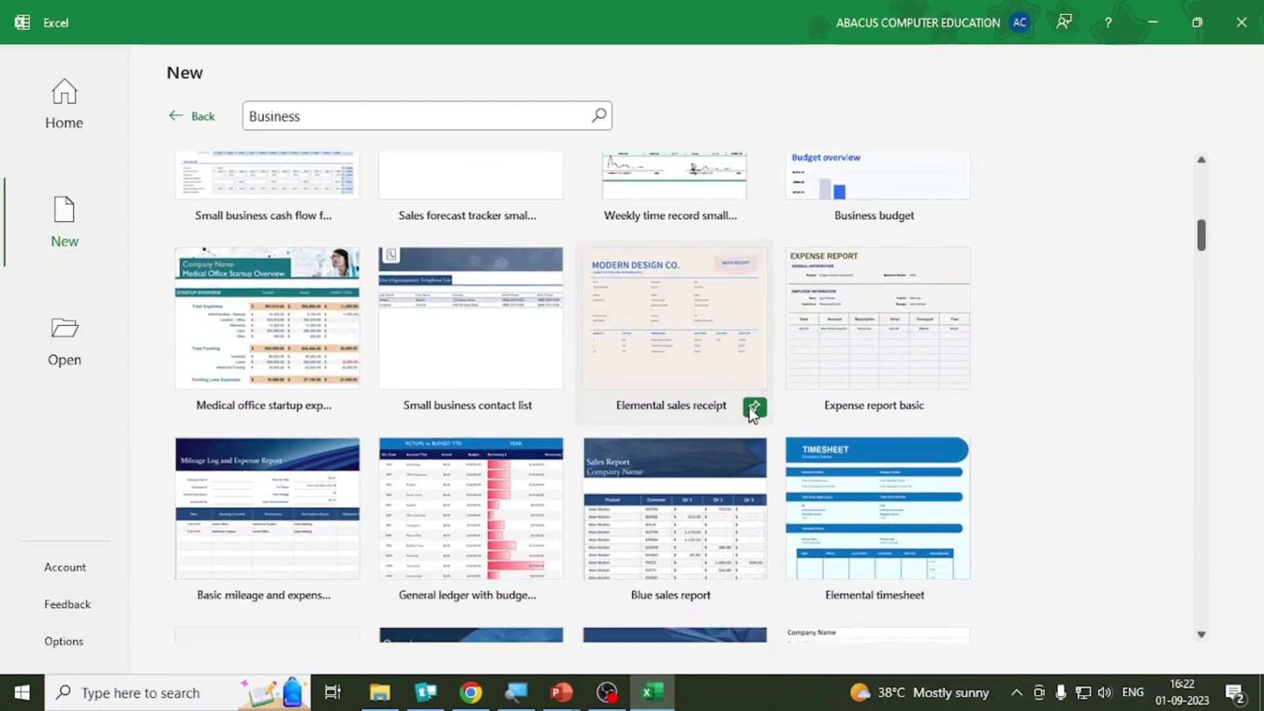
scroll(724, 403, "down", 2)
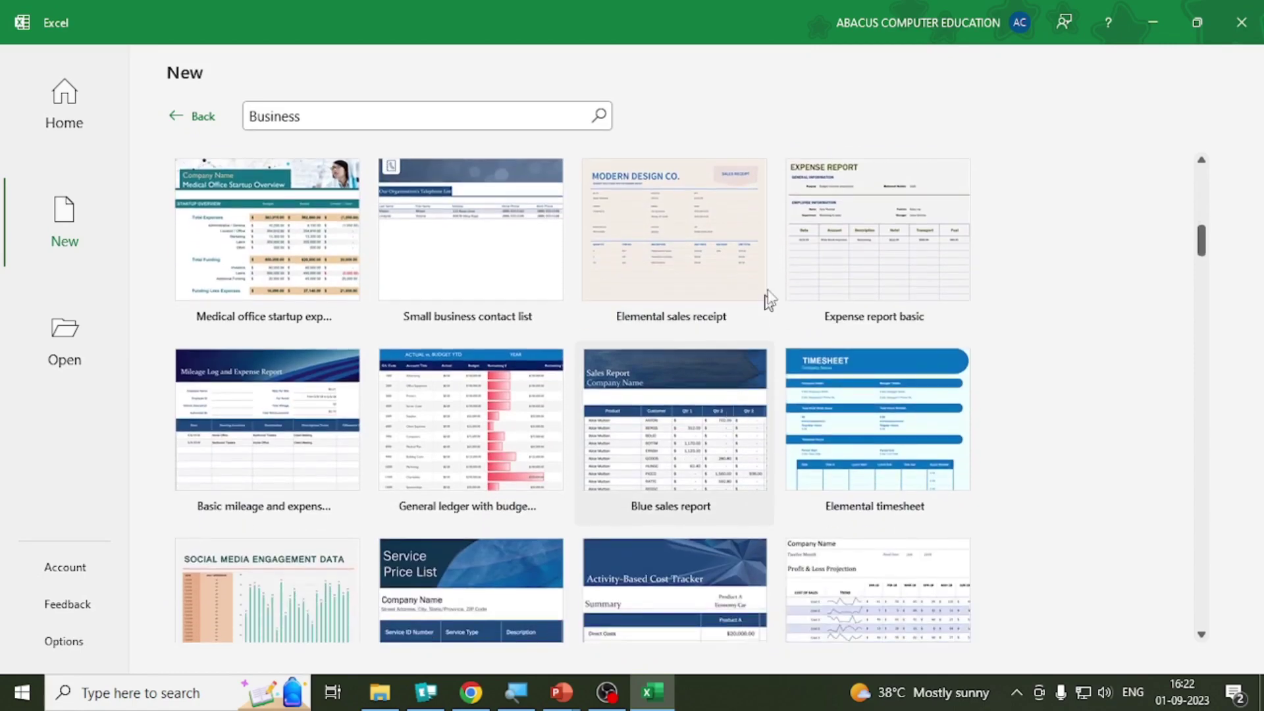
scroll(868, 208, "up", 2)
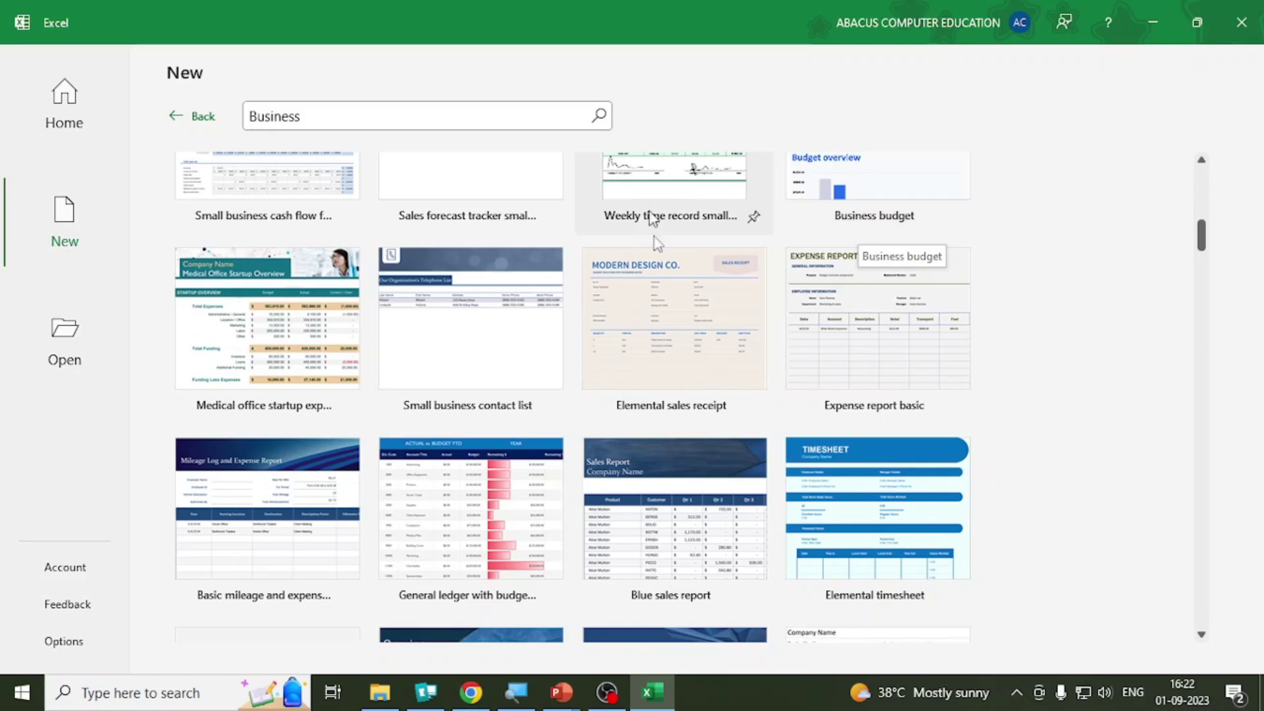
left_click(203, 119)
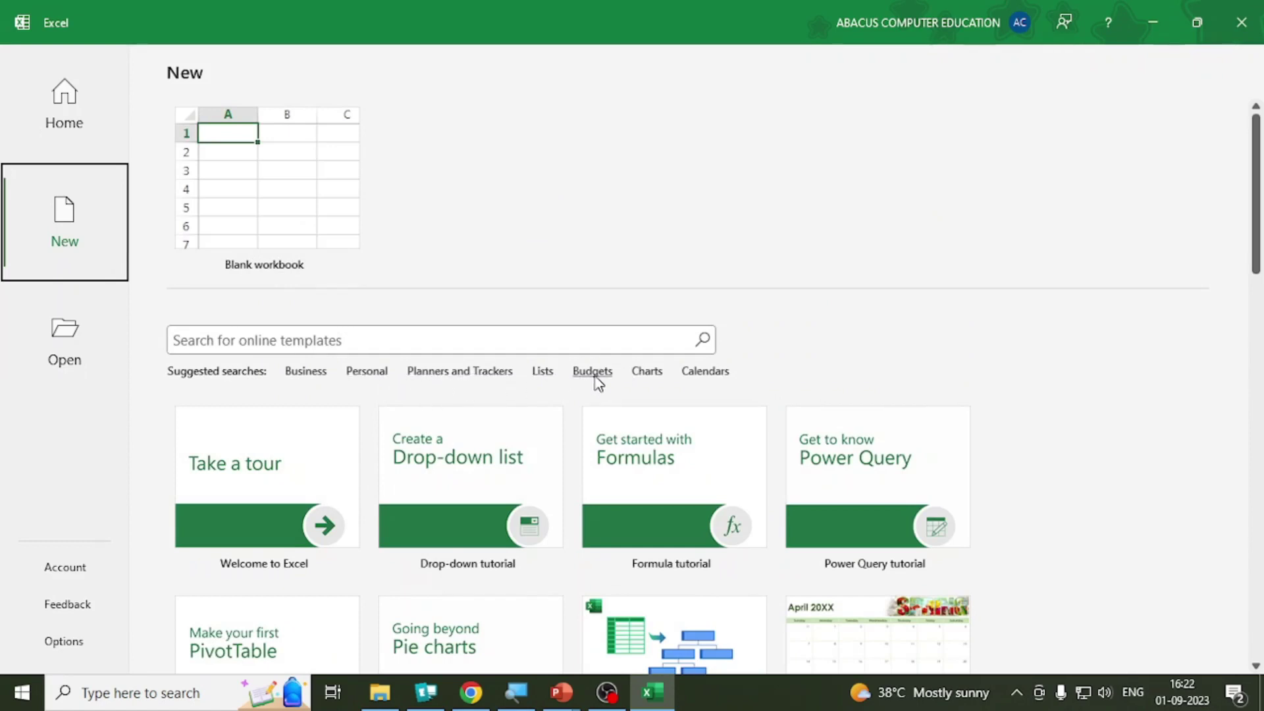
Step: Create a workbook from the "Academic calendar with photos" template in the Calendars category
left_click(714, 374)
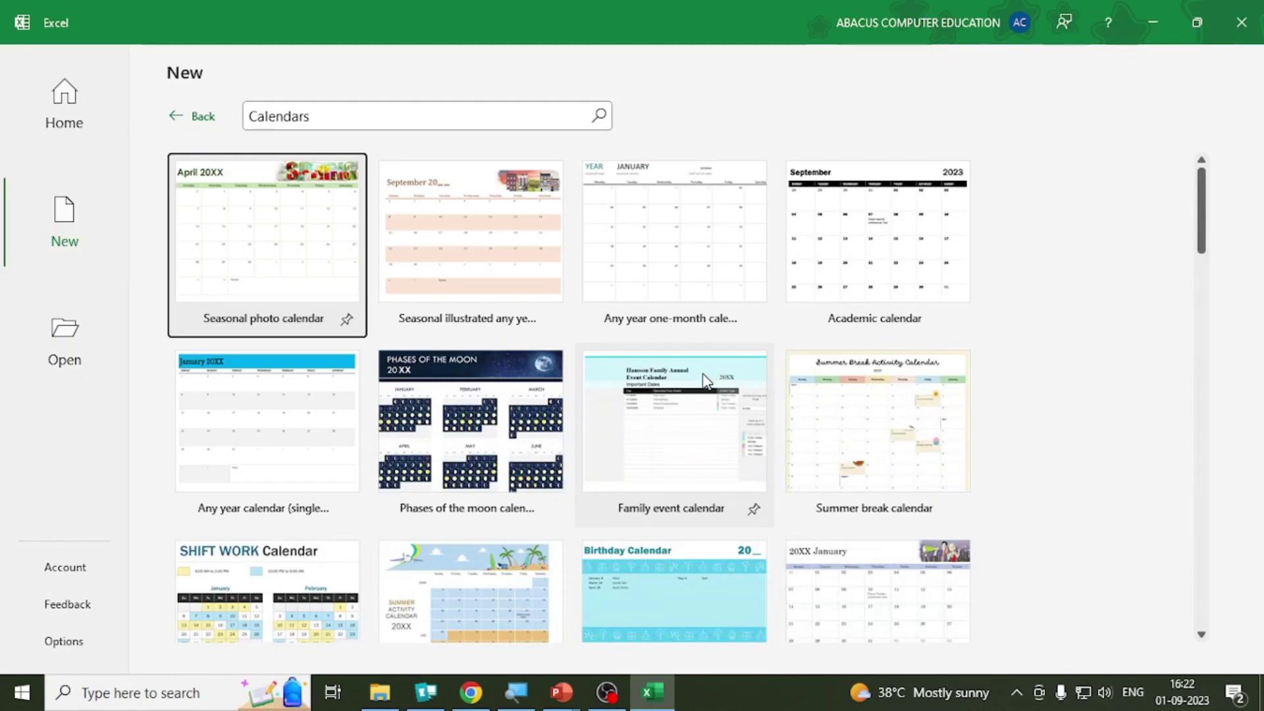
scroll(710, 375, "down", 1)
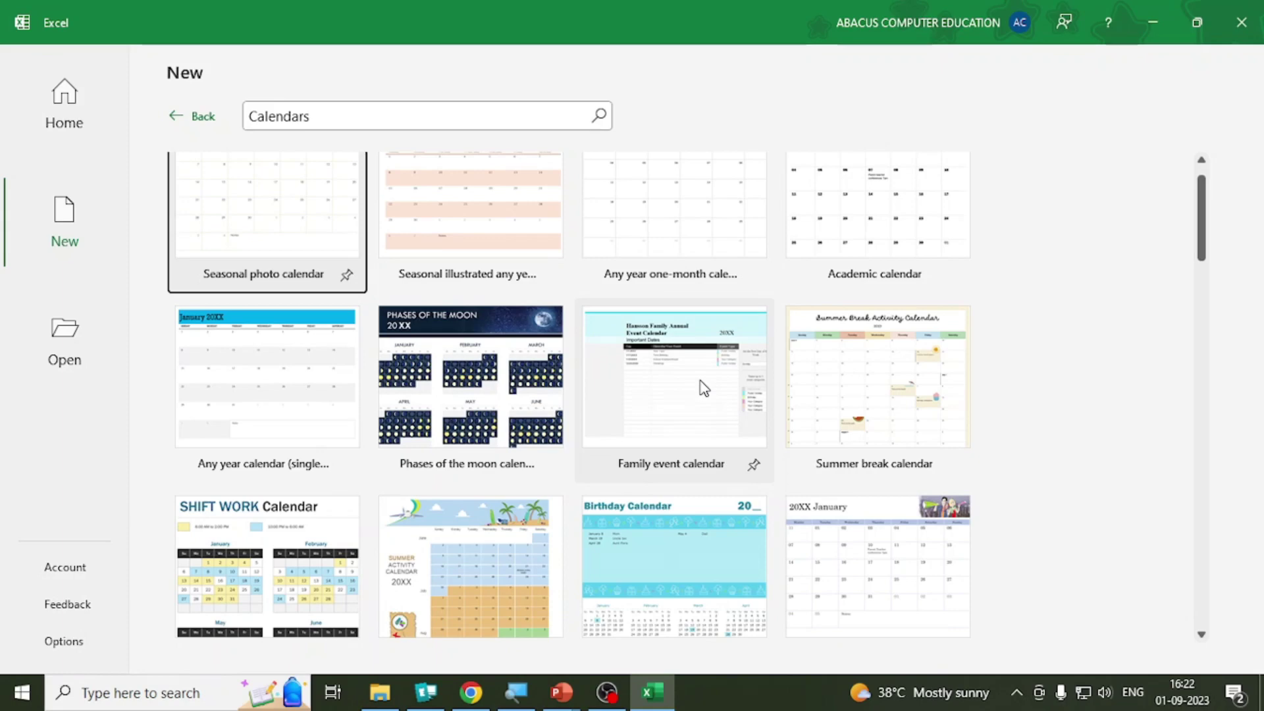
scroll(703, 388, "down", 5)
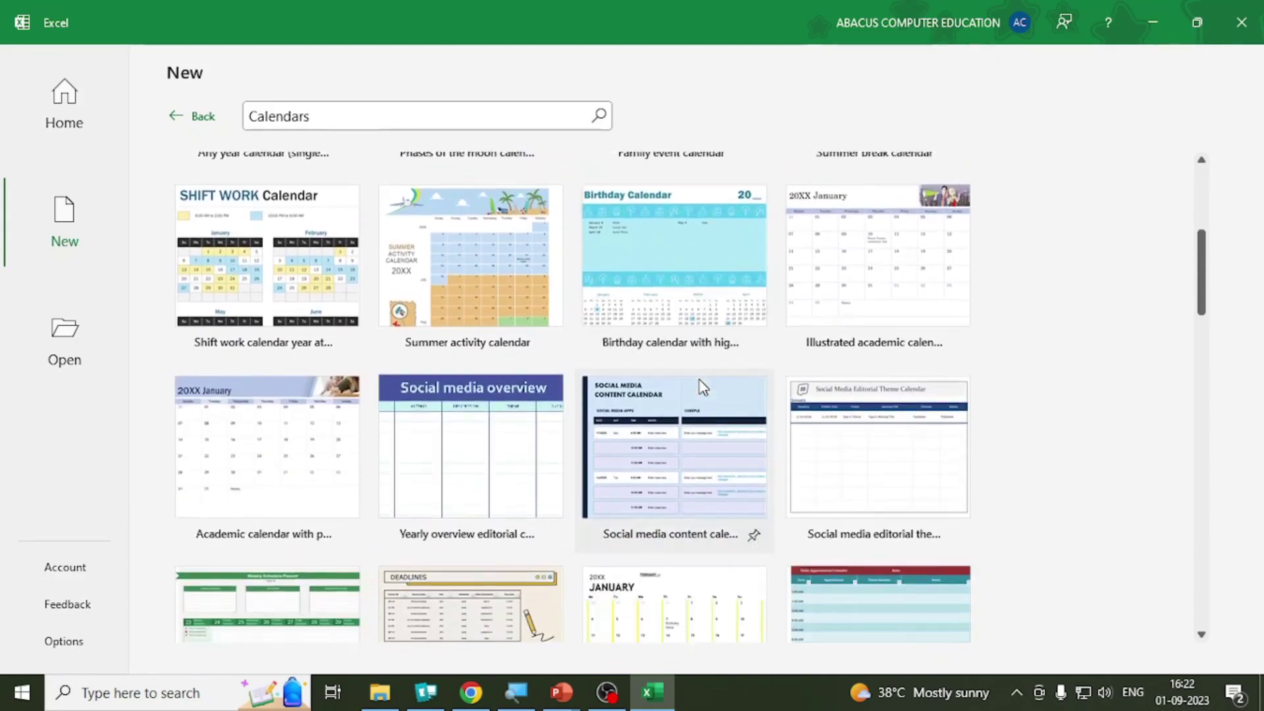
scroll(703, 386, "down", 2)
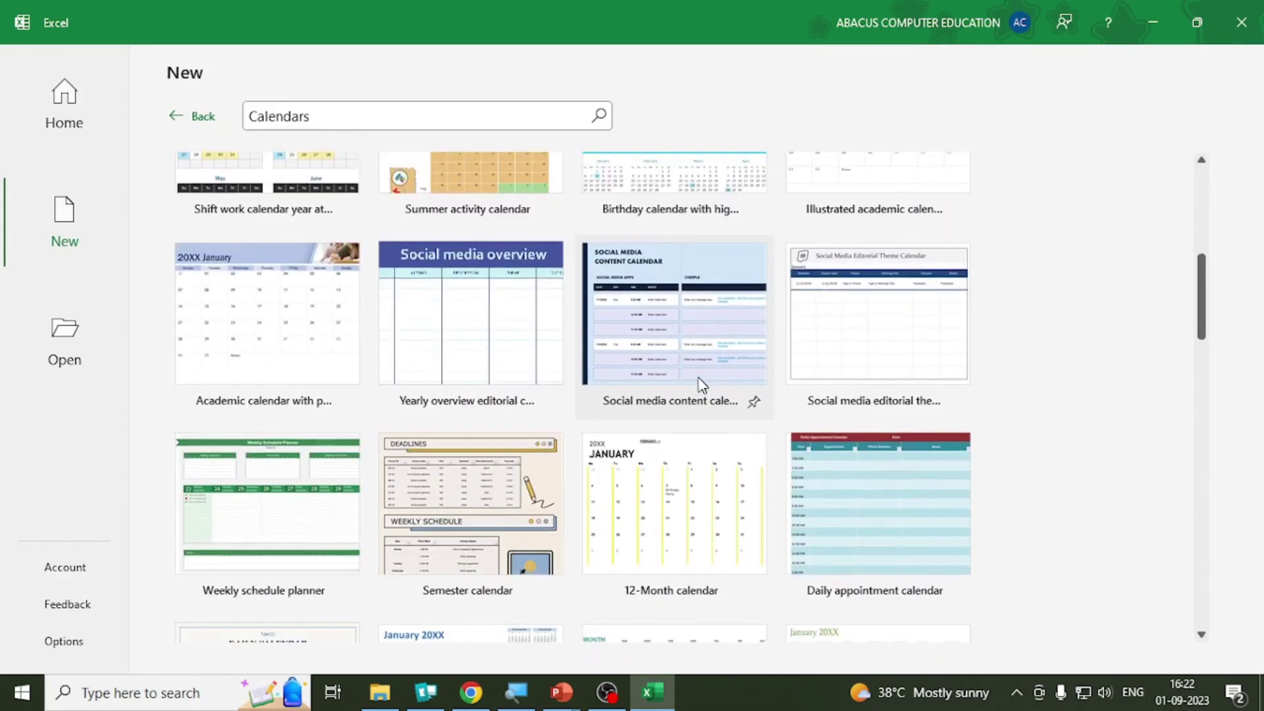
left_click(276, 321)
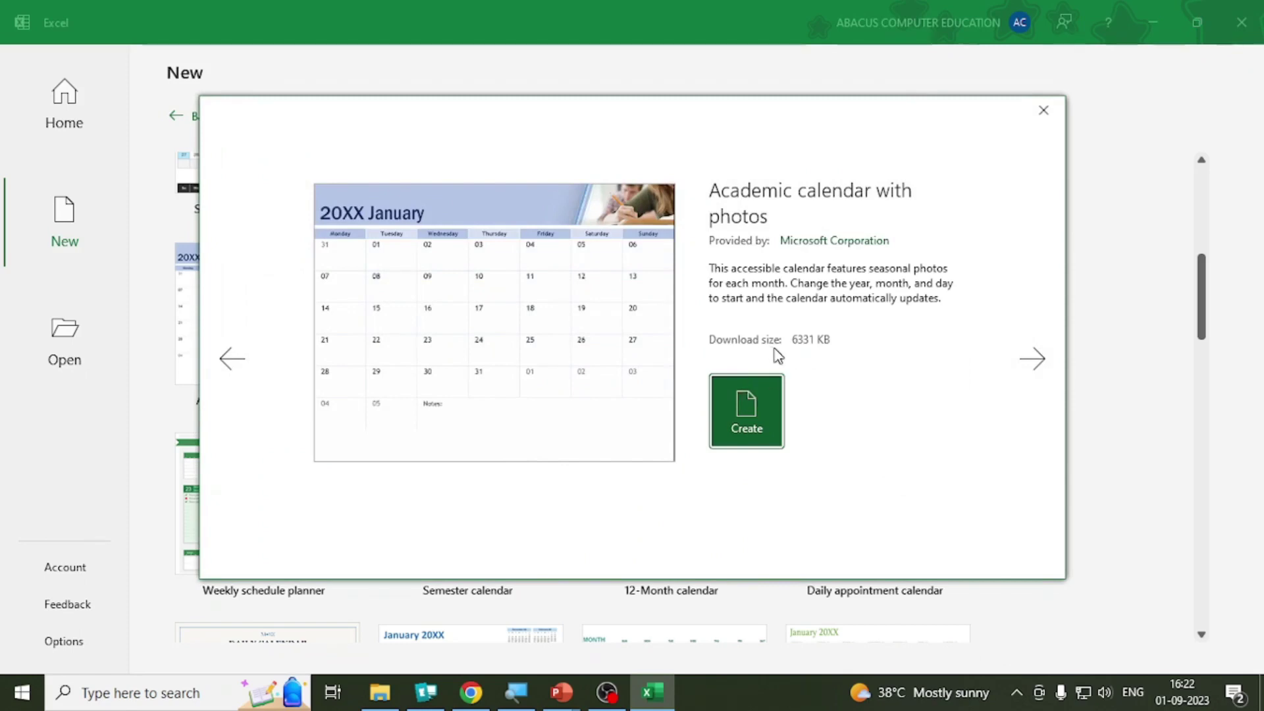
left_click(754, 413)
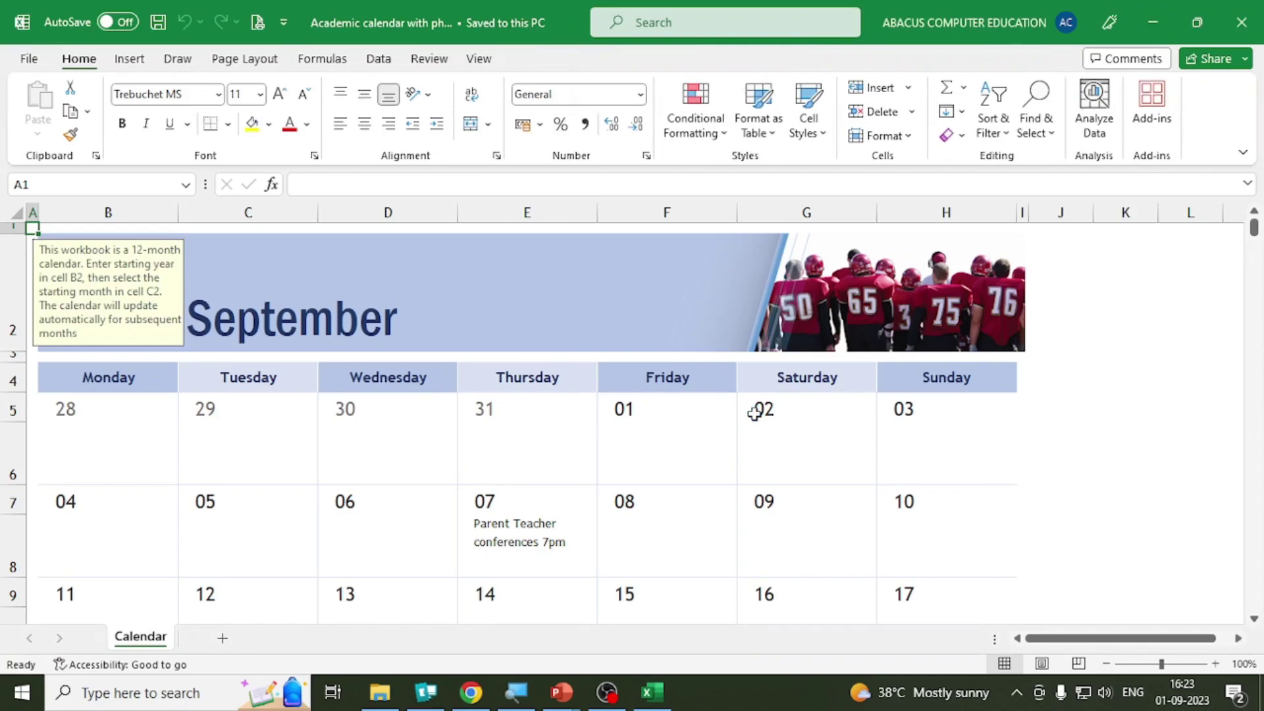
Step: Set the calendar's starting month beside the year 2023 to August
left_click(359, 324)
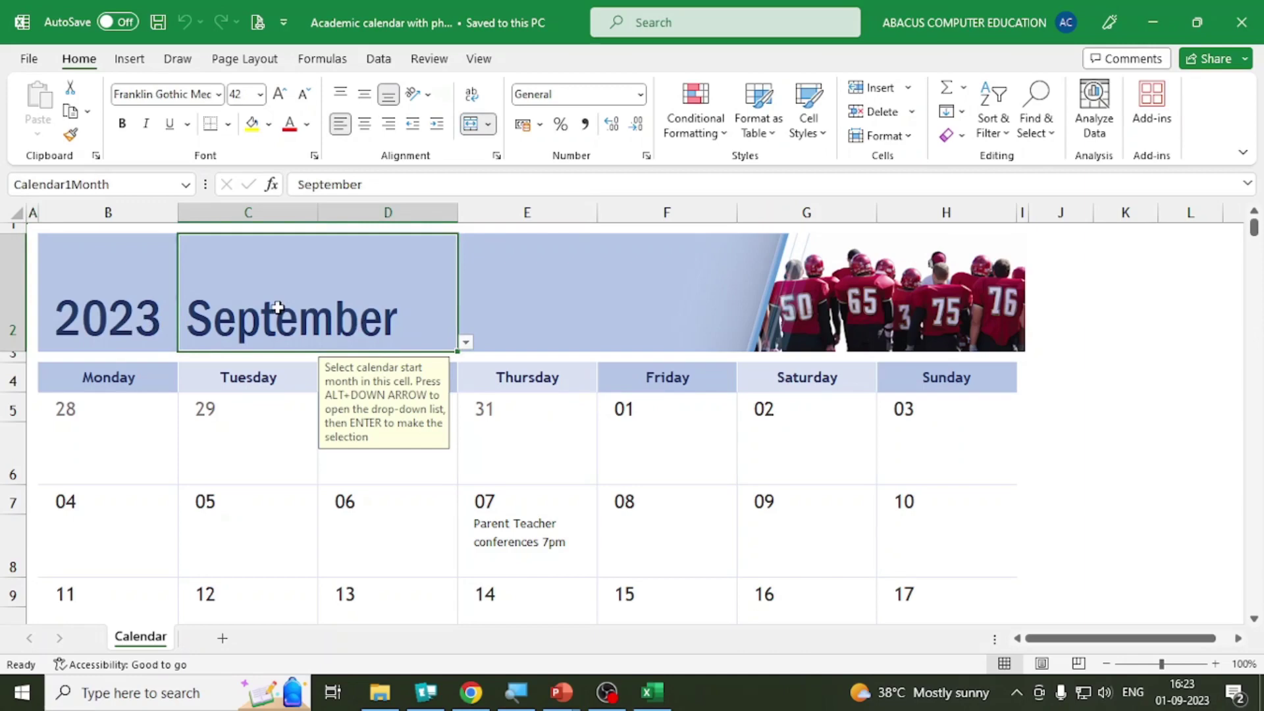
type("Augush")
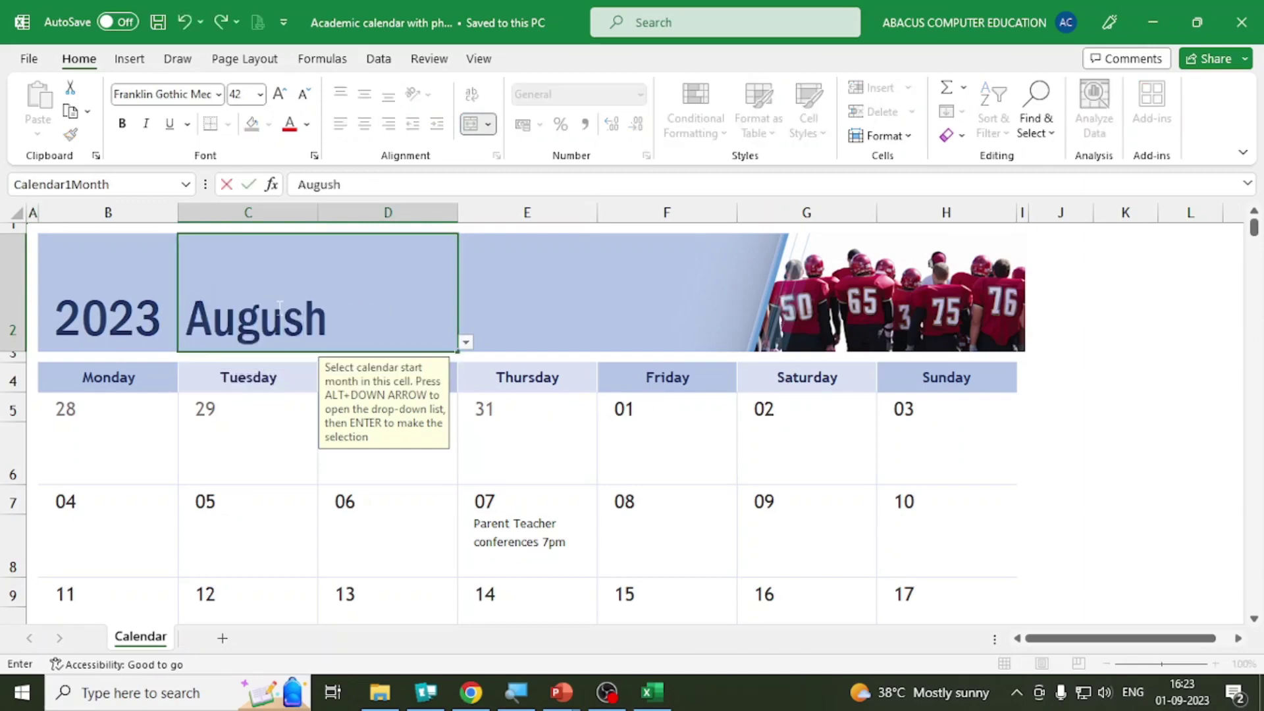
key("BackSpace")
type("t")
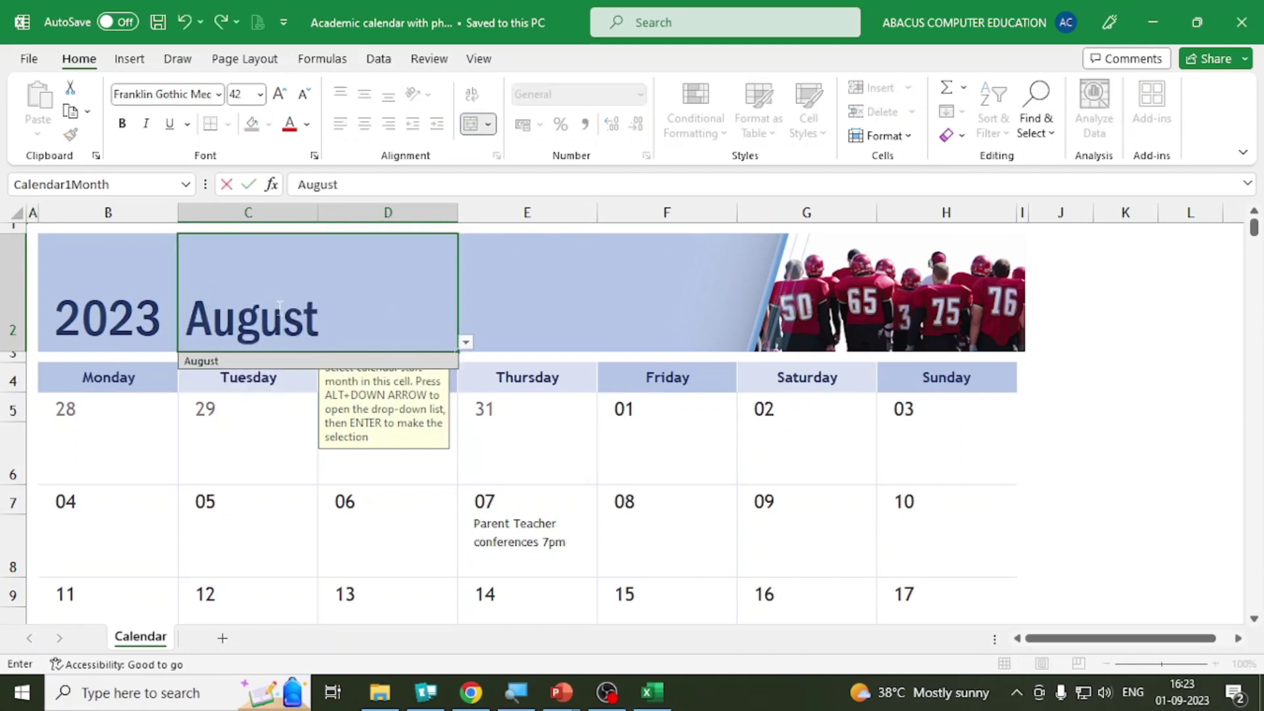
left_click(570, 290)
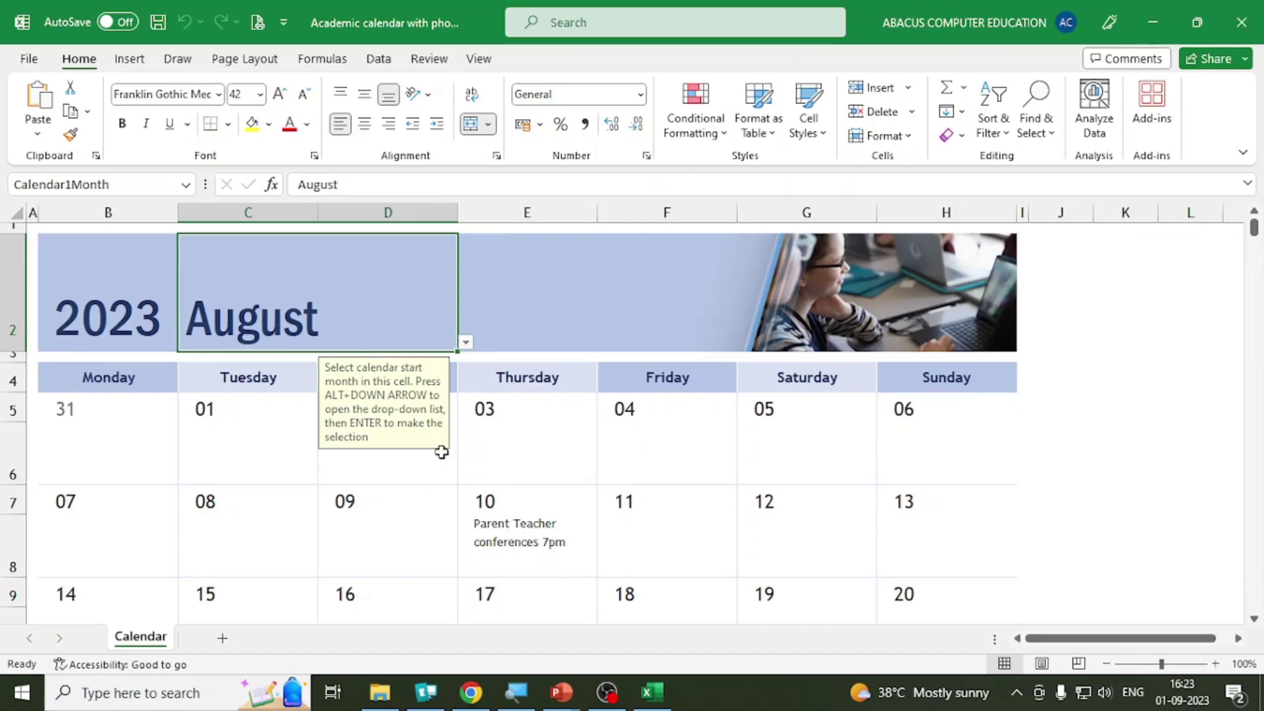
Step: Examine the rest of the first month and the header of the following month, including its banner picture
scroll(441, 452, "down", 3)
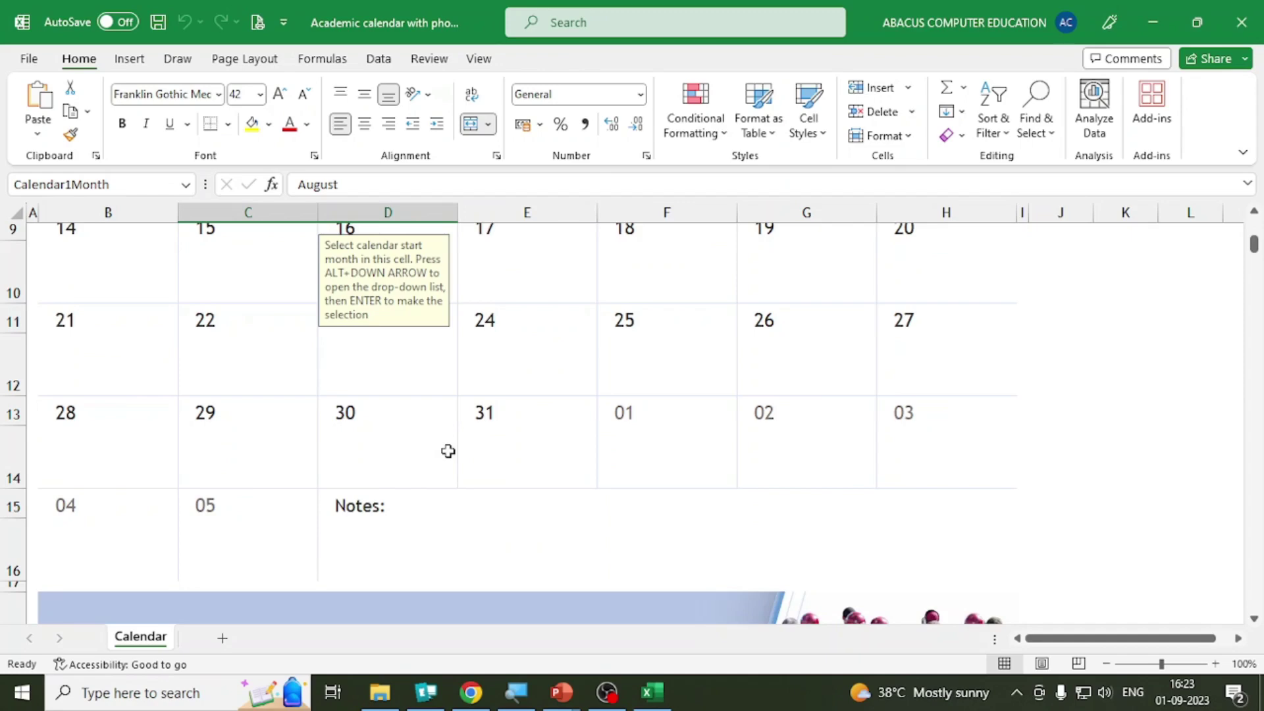
scroll(448, 451, "down", 2)
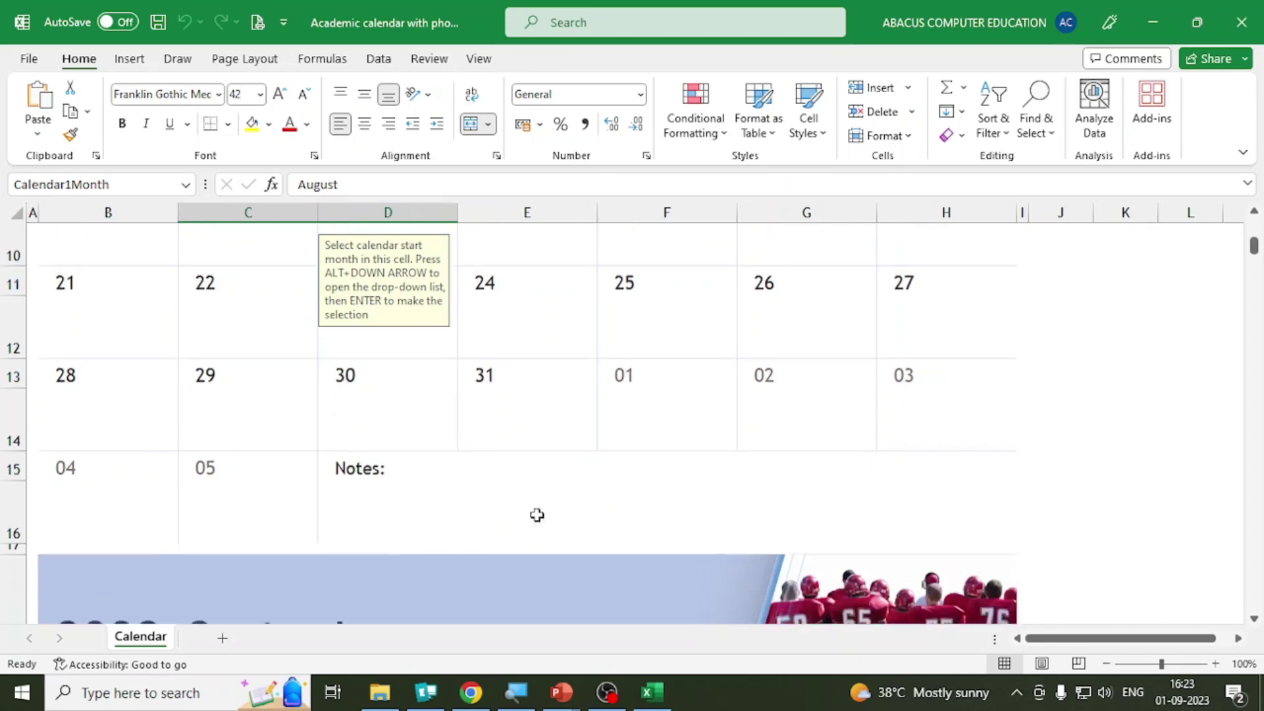
left_click(581, 514)
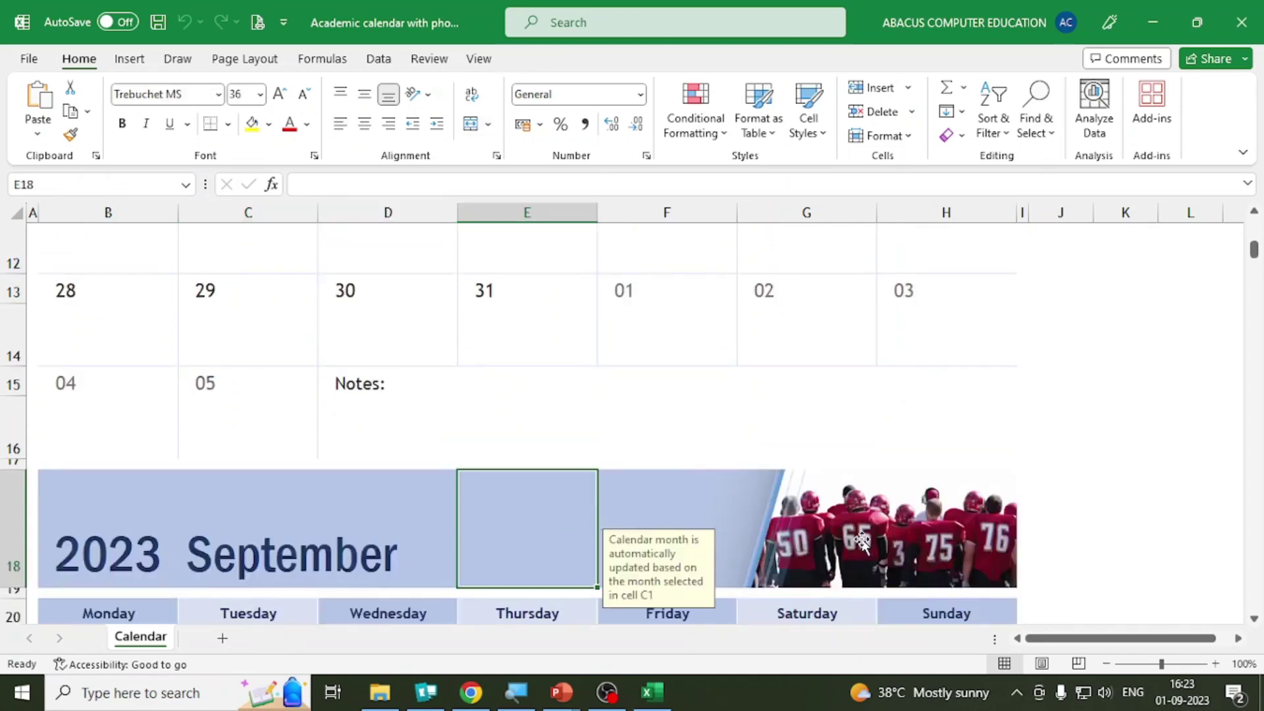
left_click(862, 540)
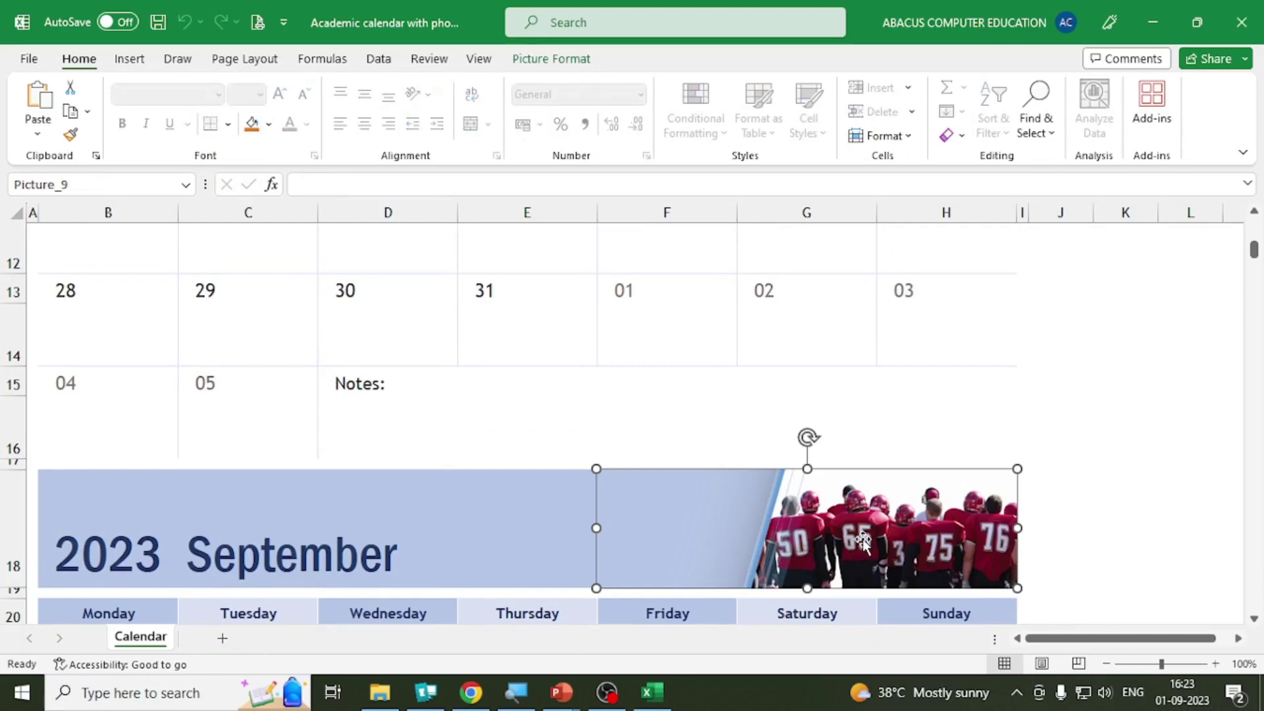
Step: Close the academic calendar workbook without saving it and relaunch Excel with the Run command excel
left_click(1243, 21)
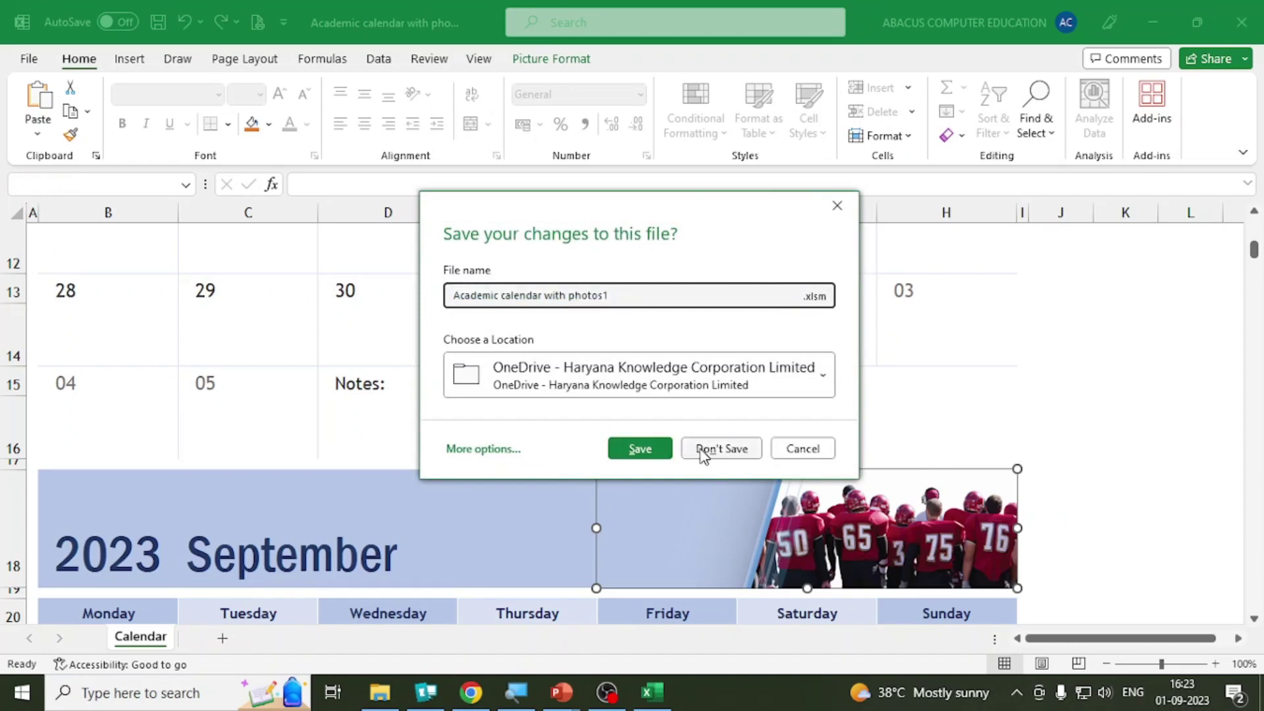
left_click(700, 449)
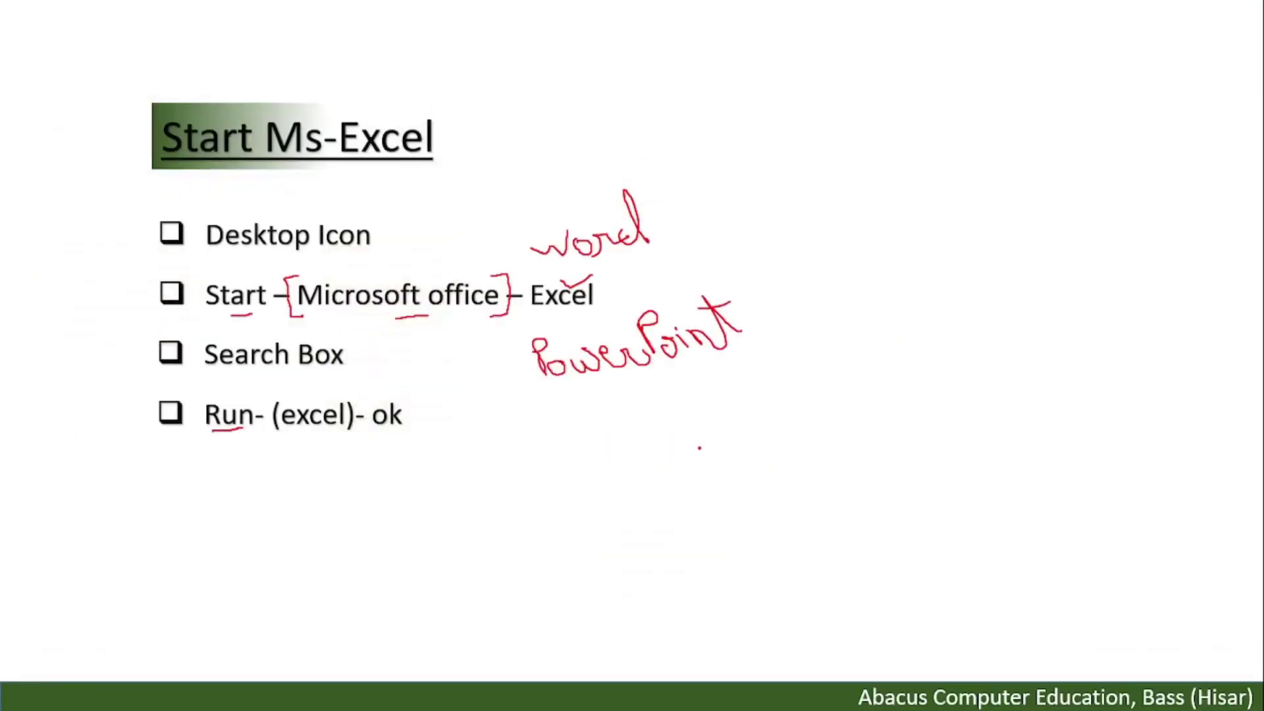
key("super+r")
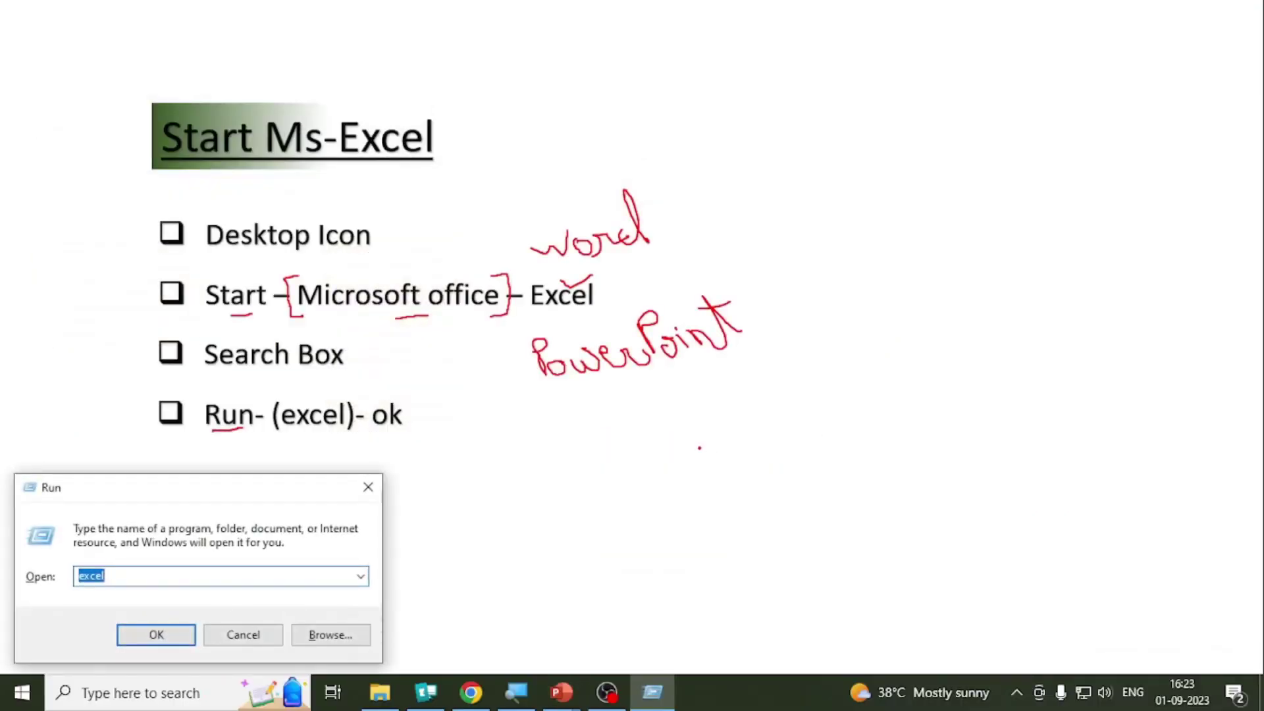
key("Return")
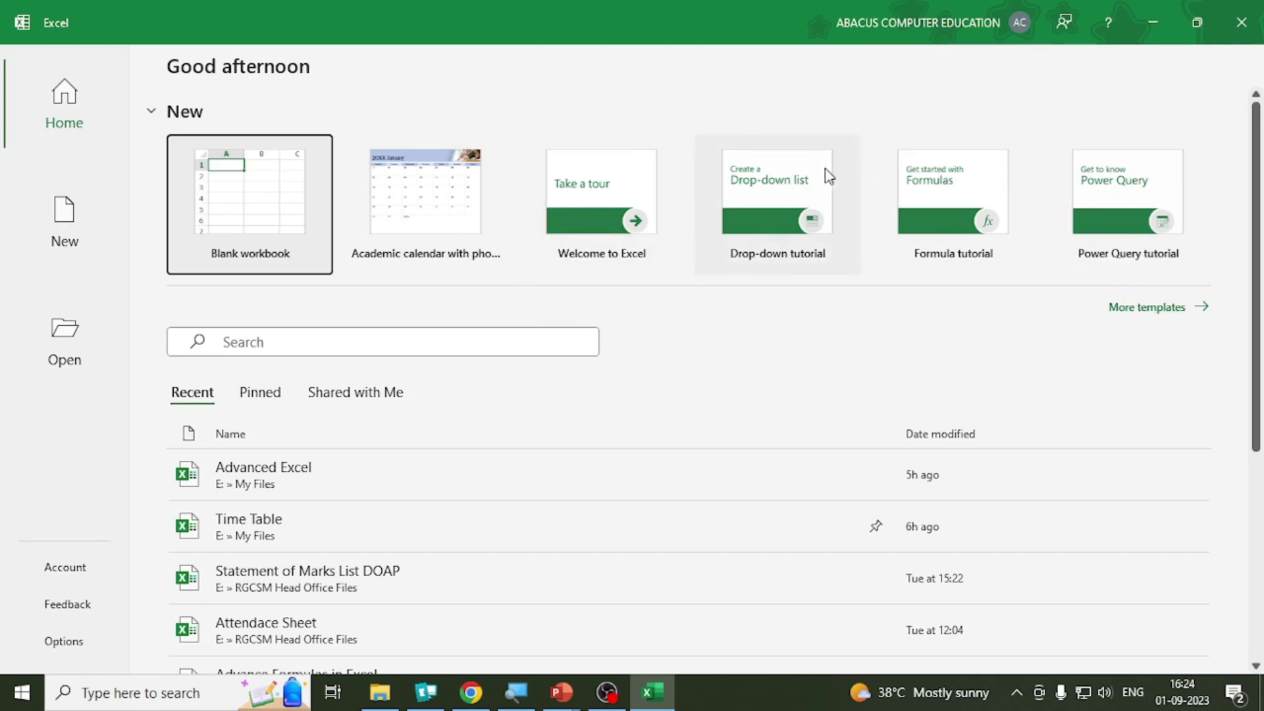
Step: Pin the "Advance Formulas in Excel" workbook stored in Documents to the list of recent files
left_click(1147, 312)
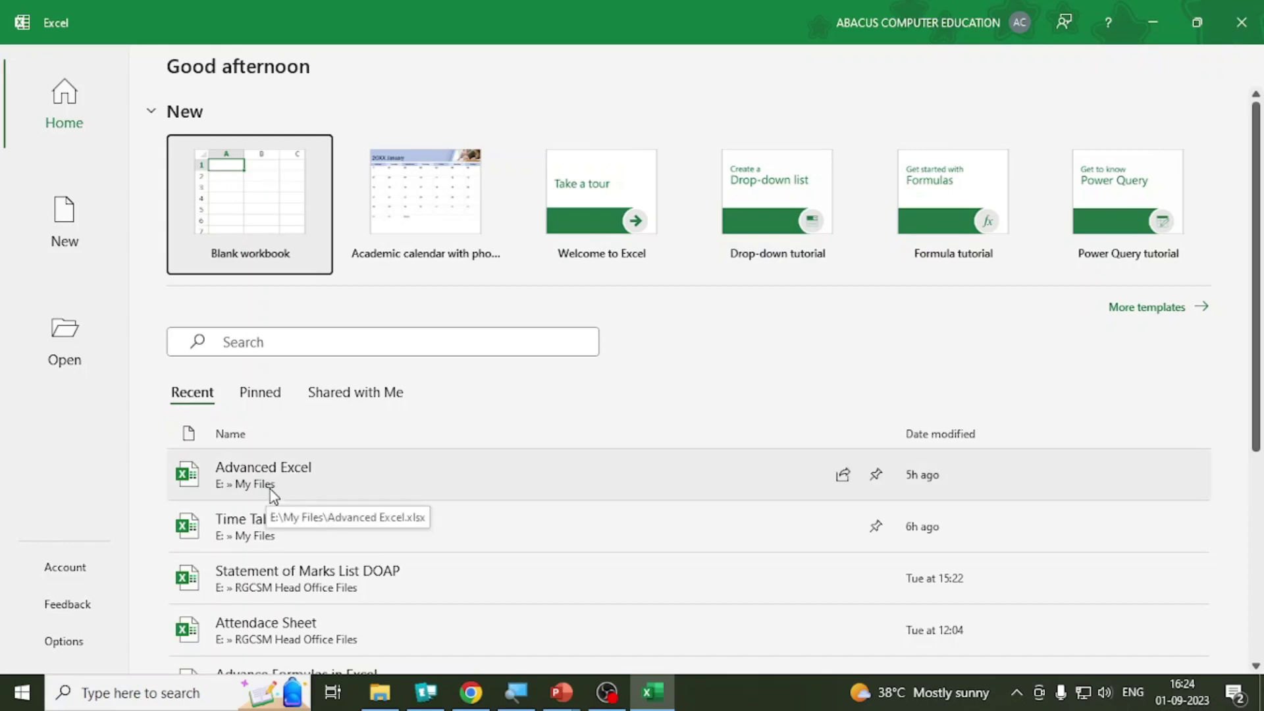
scroll(274, 495, "down", 2)
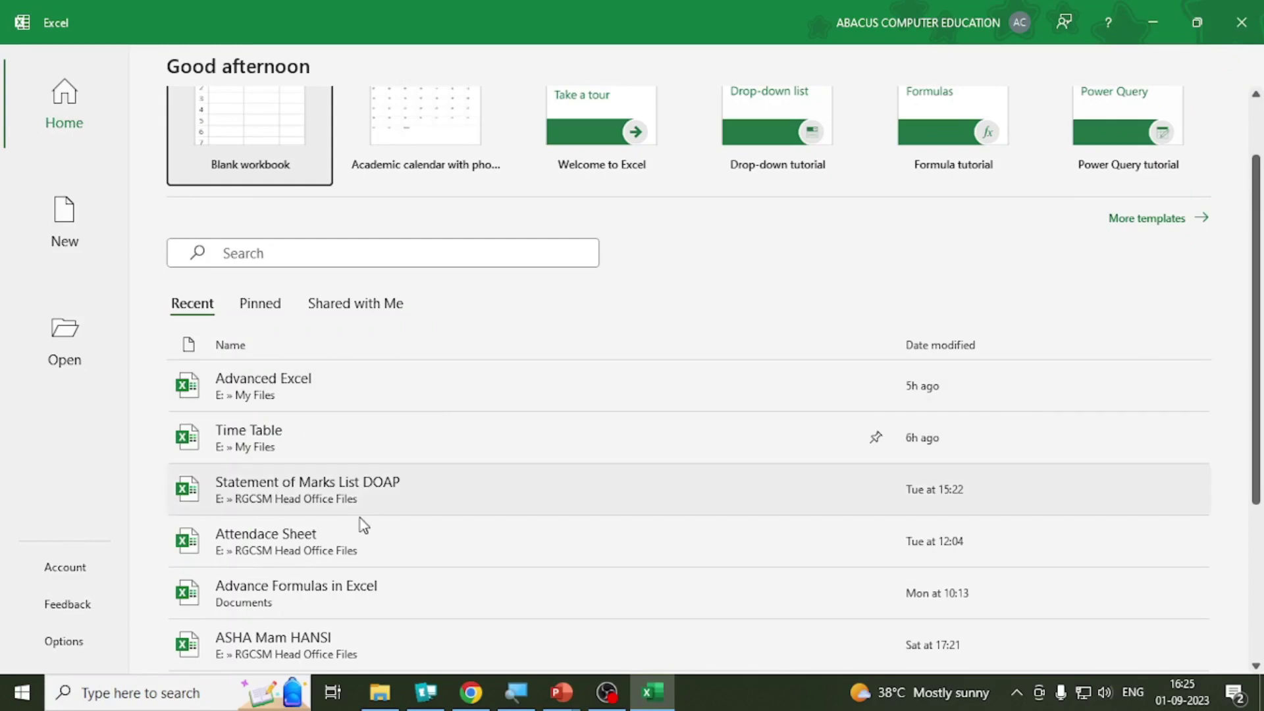
scroll(326, 523, "down", 1)
scroll(322, 527, "down", 3)
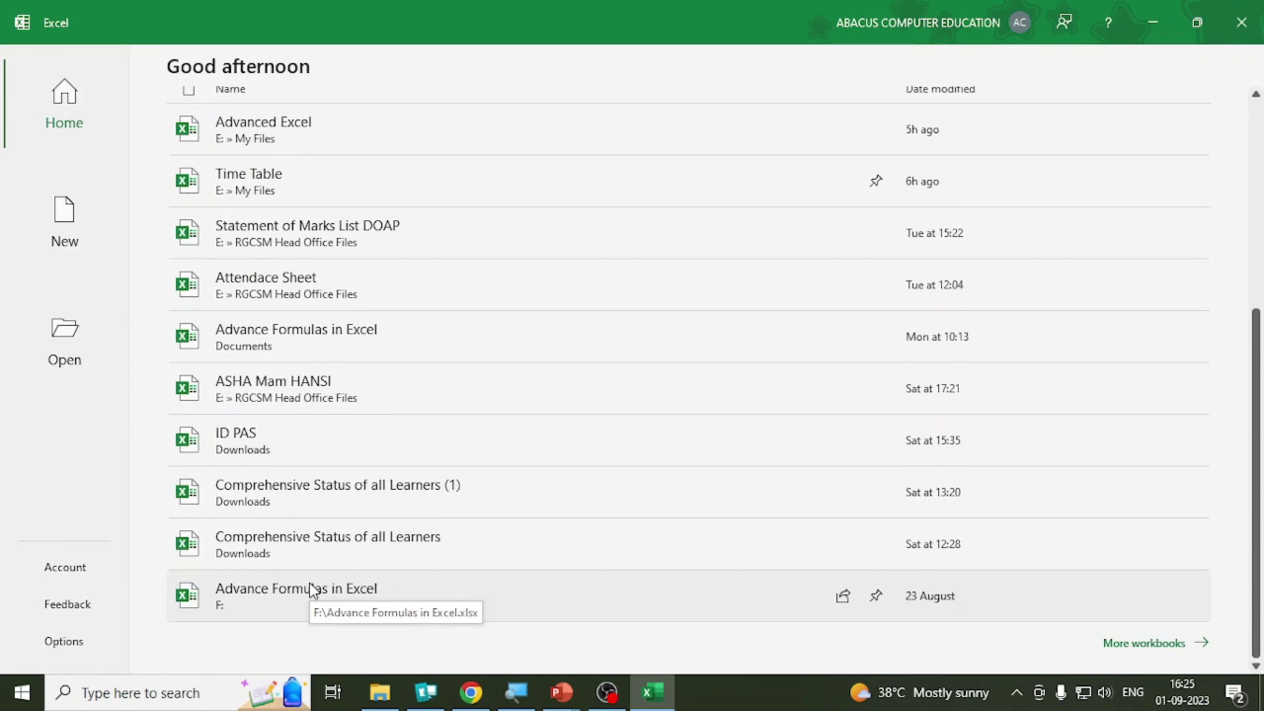
scroll(312, 589, "up", 3)
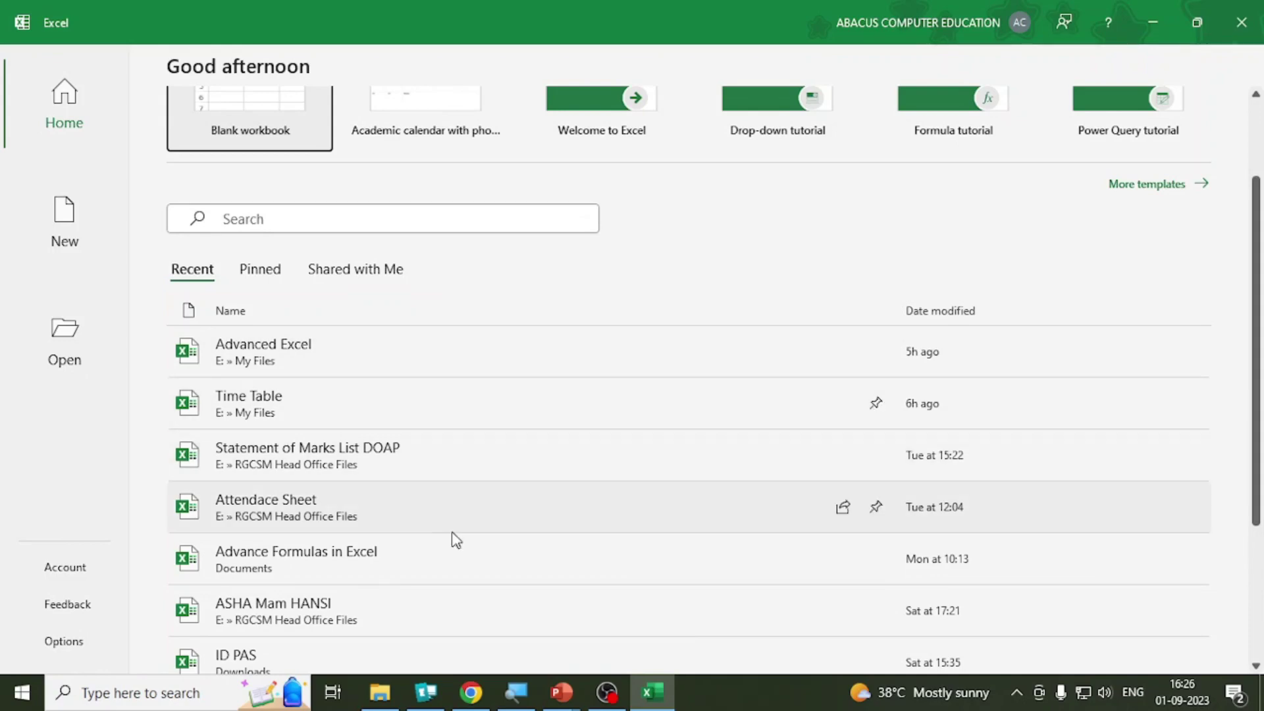
scroll(461, 533, "down", 1)
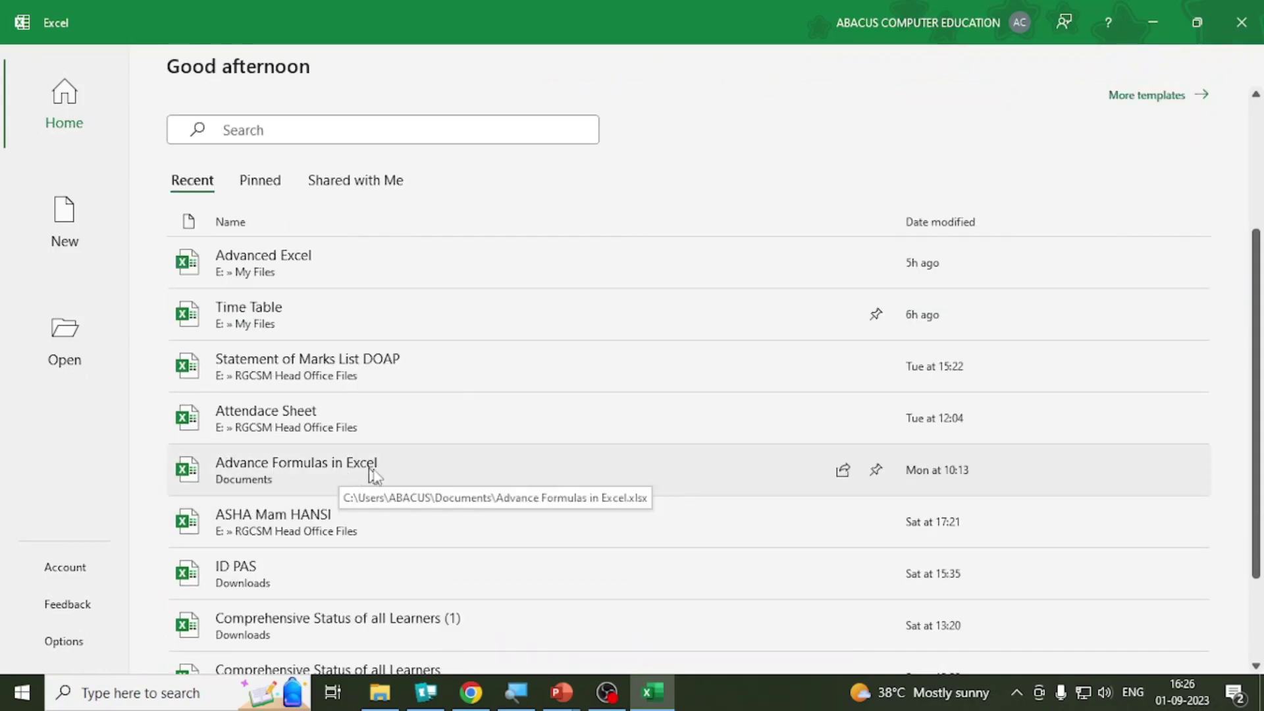
left_click(876, 471)
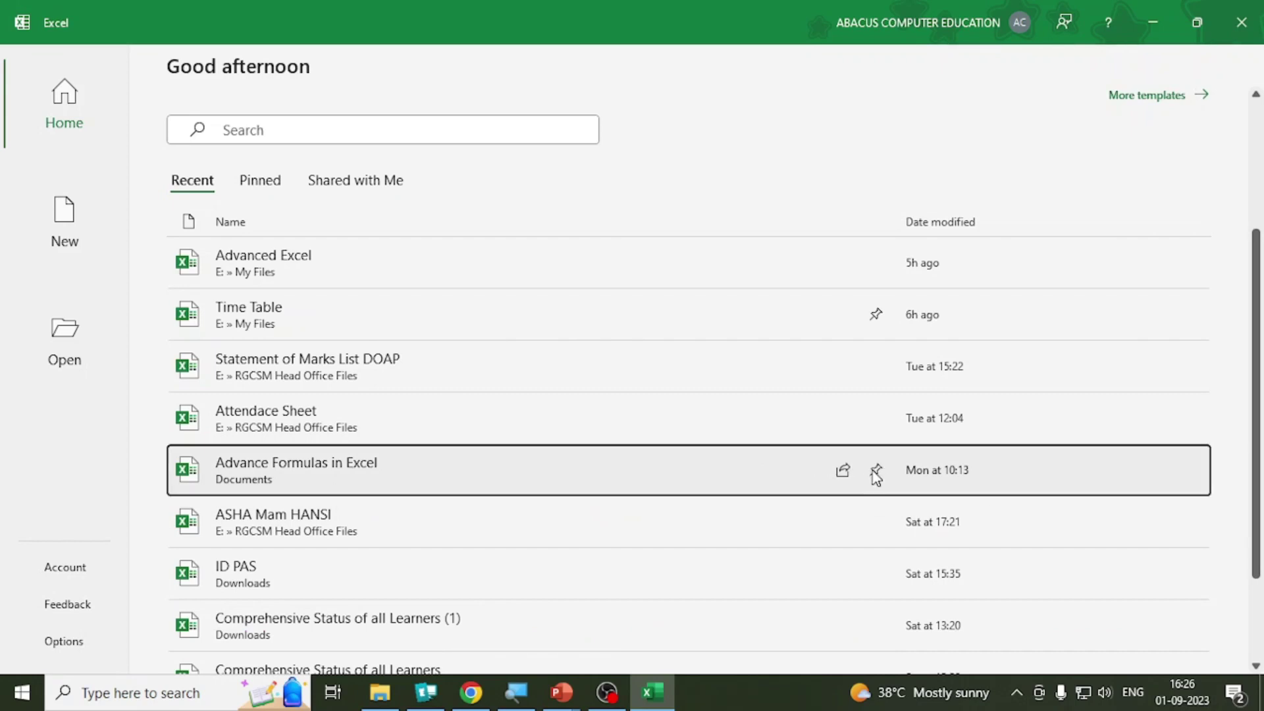
scroll(876, 478, "down", 2)
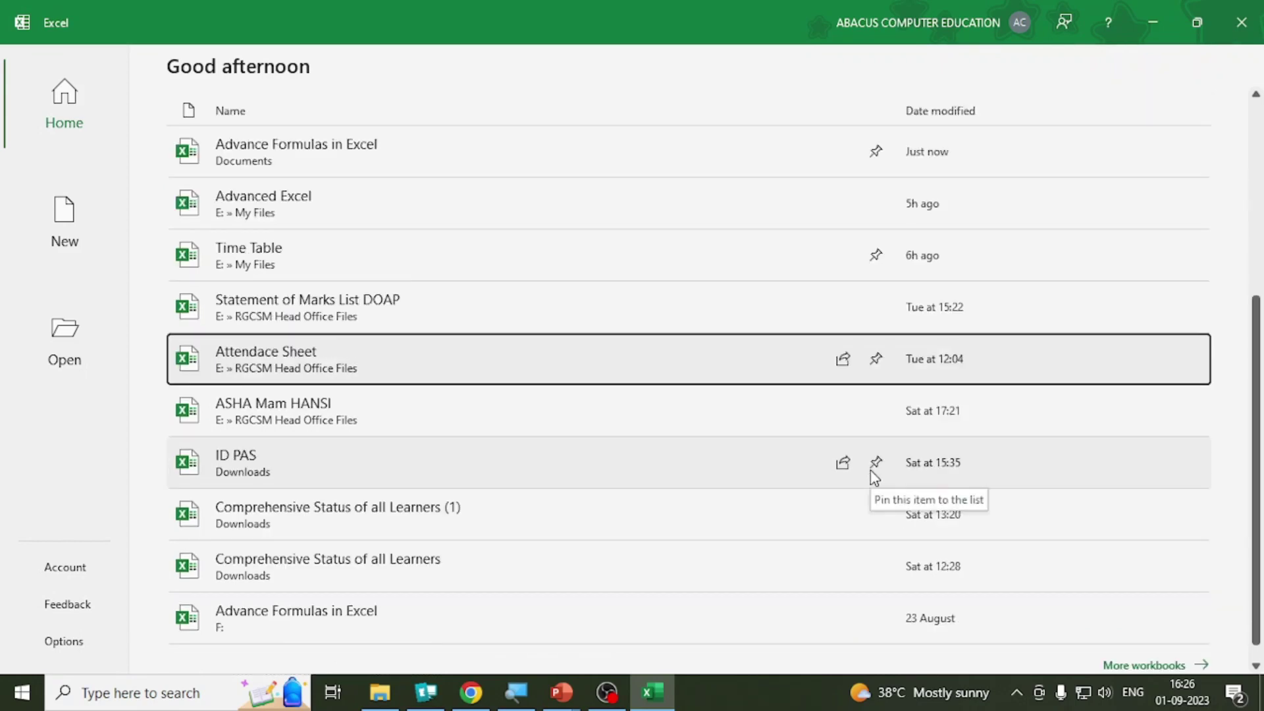
scroll(730, 440, "up", 2)
scroll(727, 439, "up", 2)
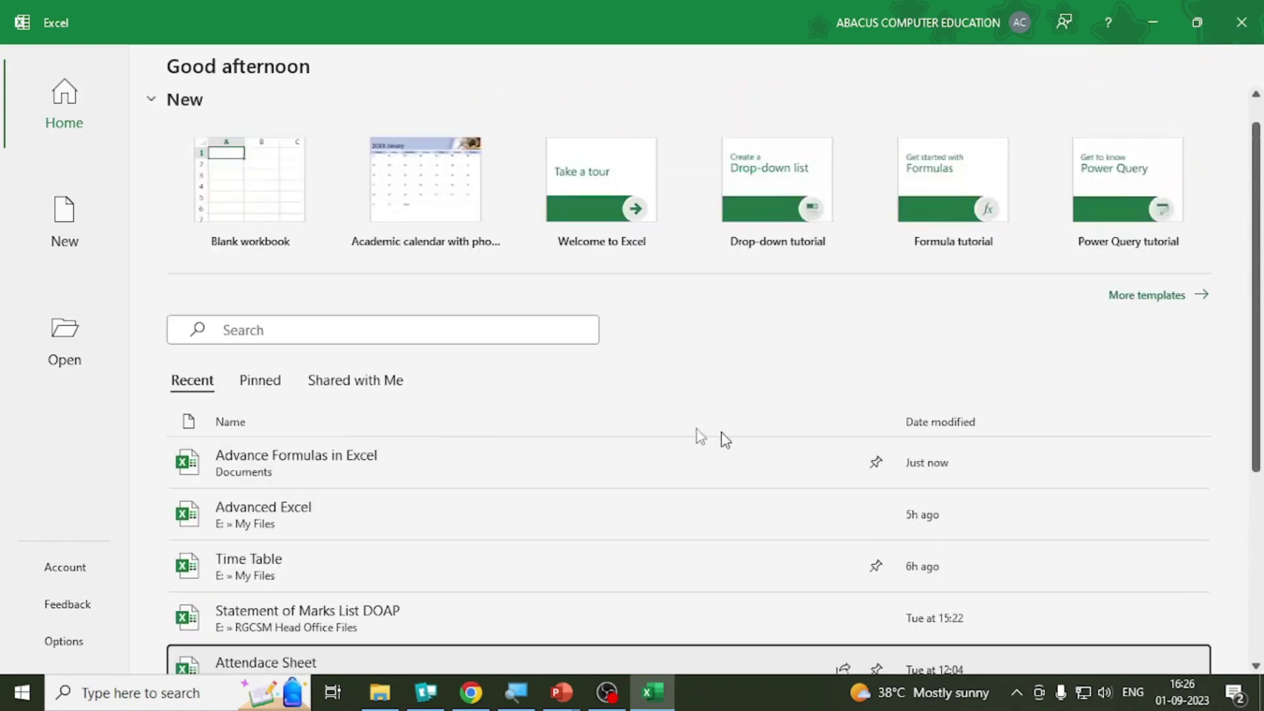
Step: Compare the list of pinned workbooks with the list of recent workbooks on the start screen
left_click(272, 382)
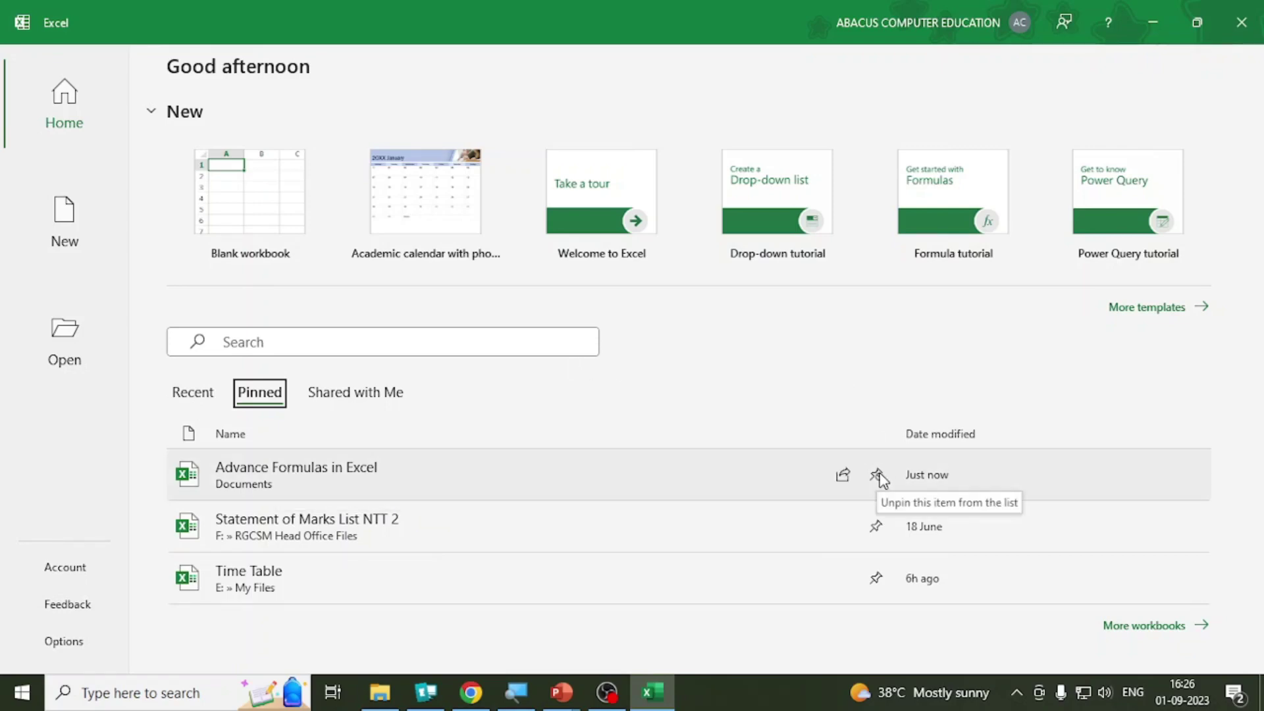
left_click(198, 398)
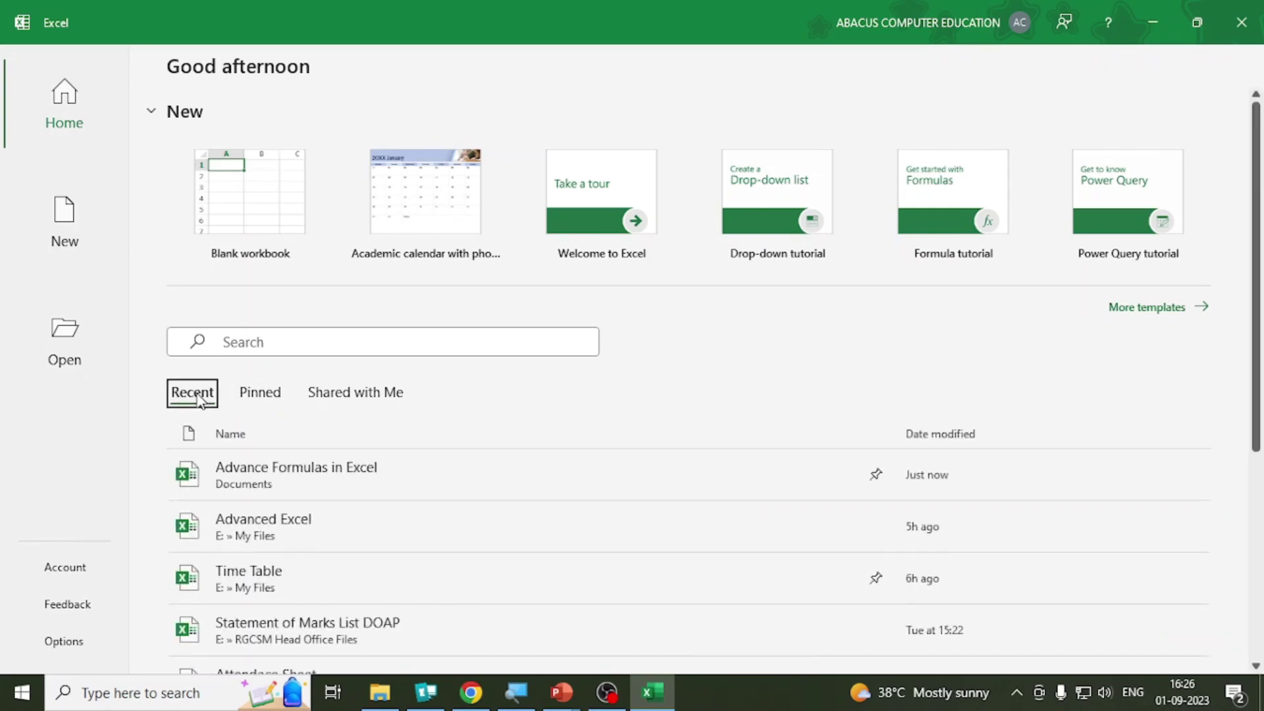
left_click(257, 400)
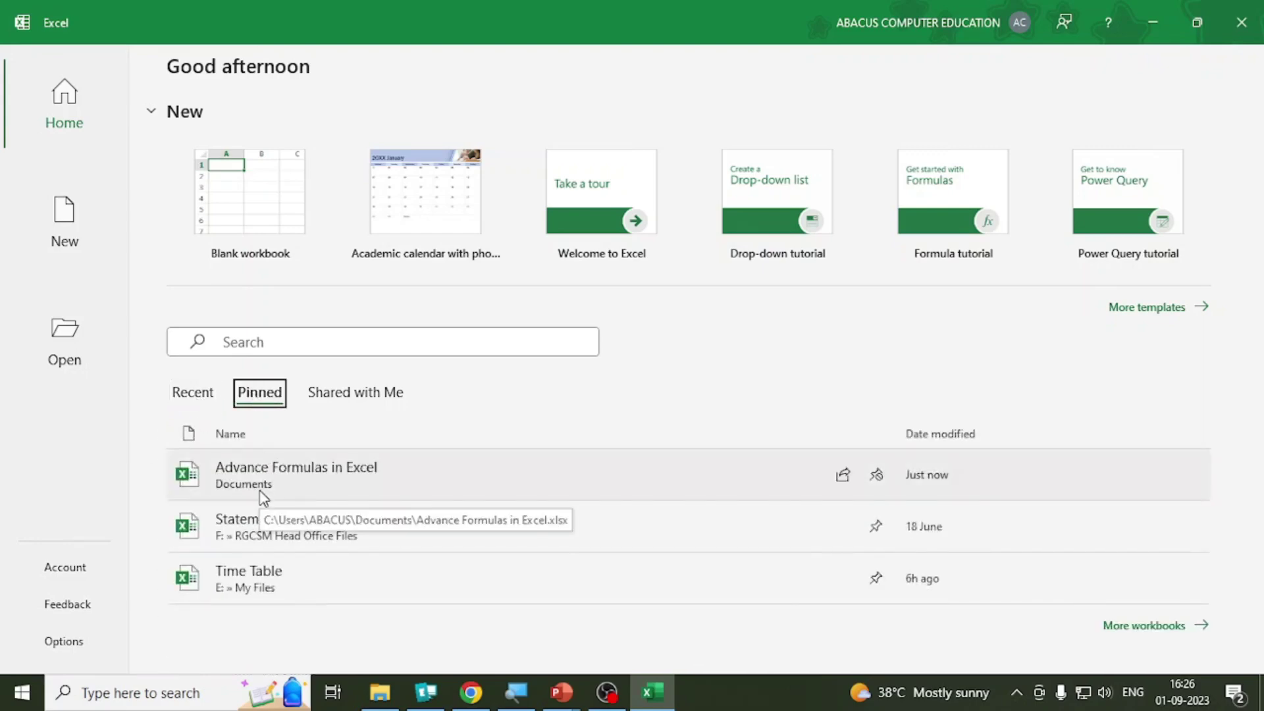
left_click(193, 392)
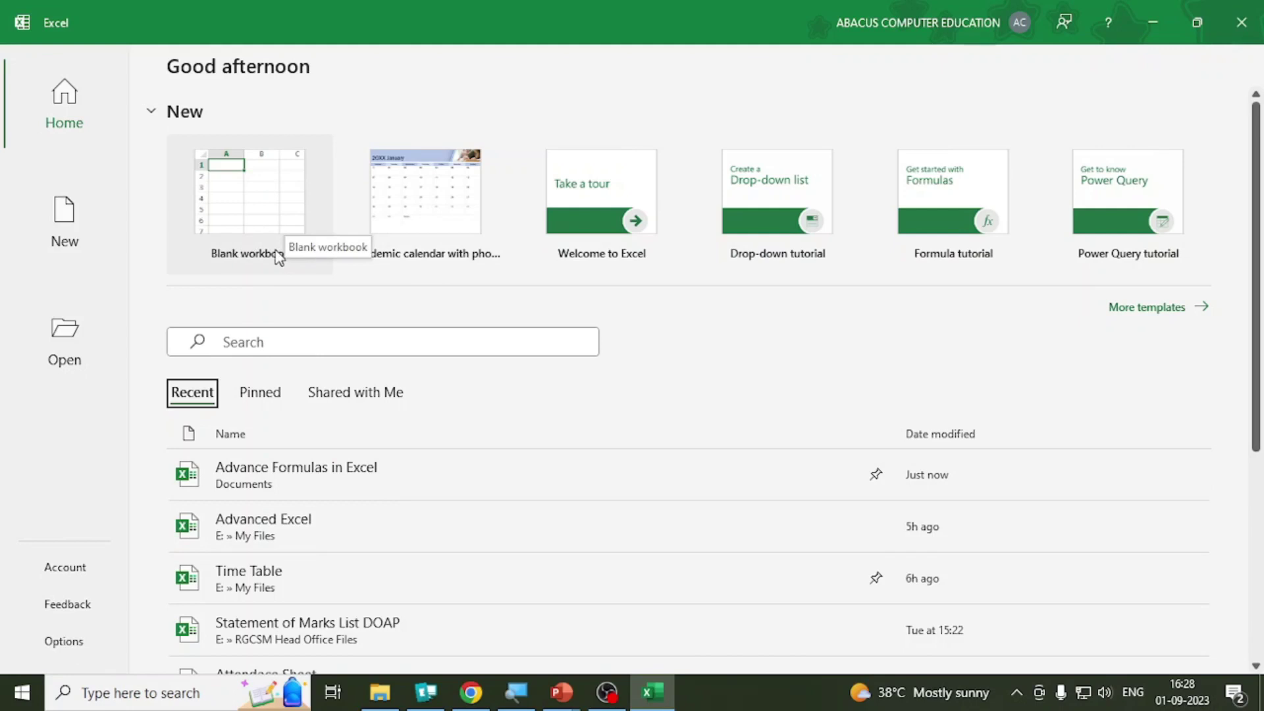
Step: Create a new blank workbook
left_click(264, 209)
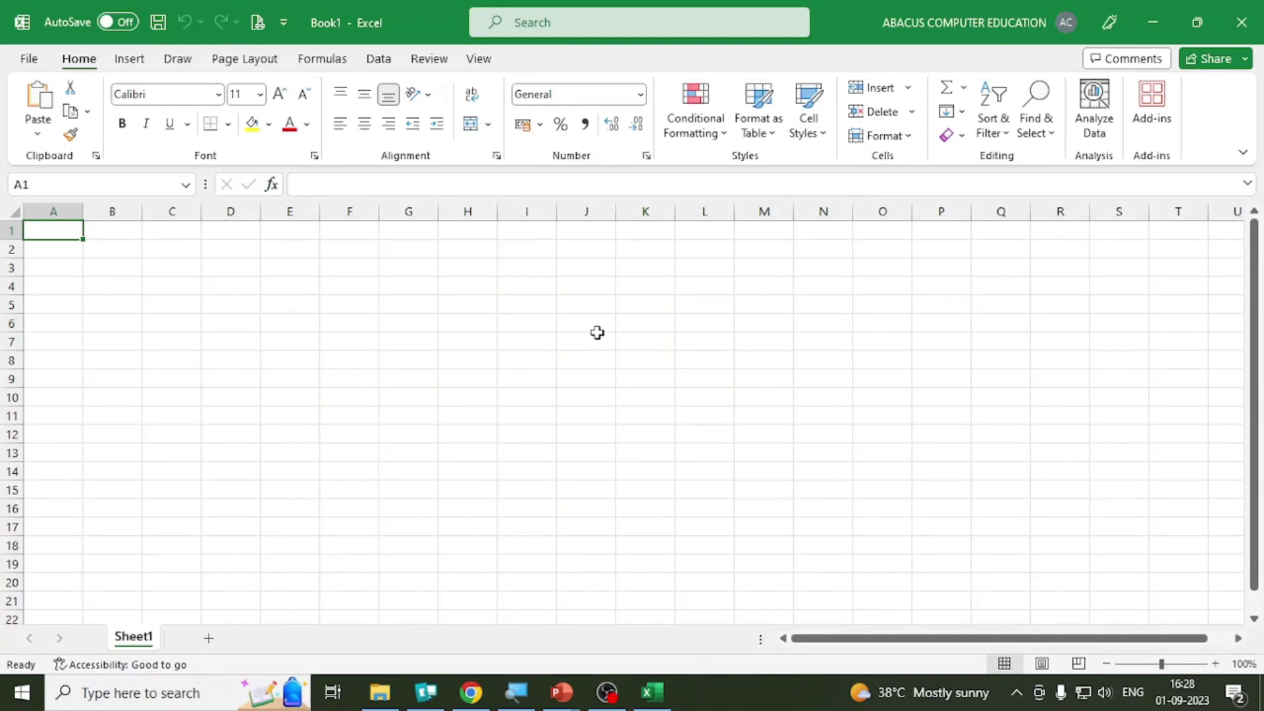
left_click(29, 61)
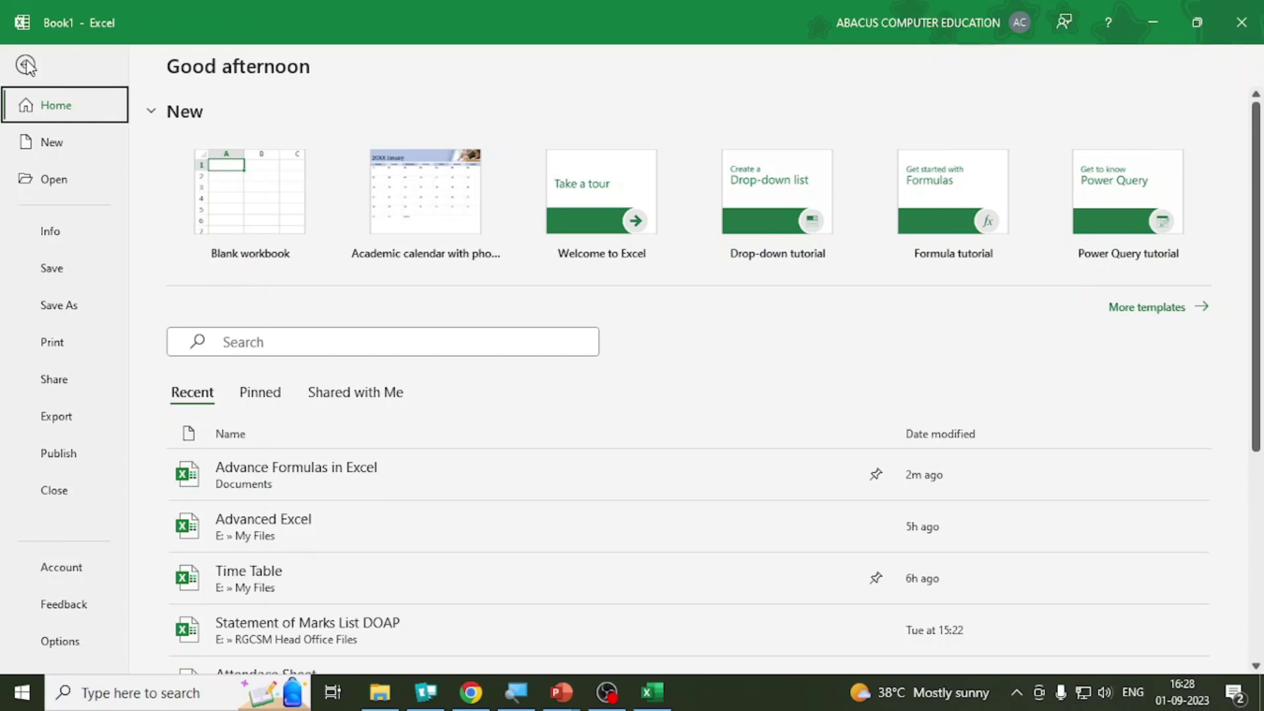
left_click(27, 65)
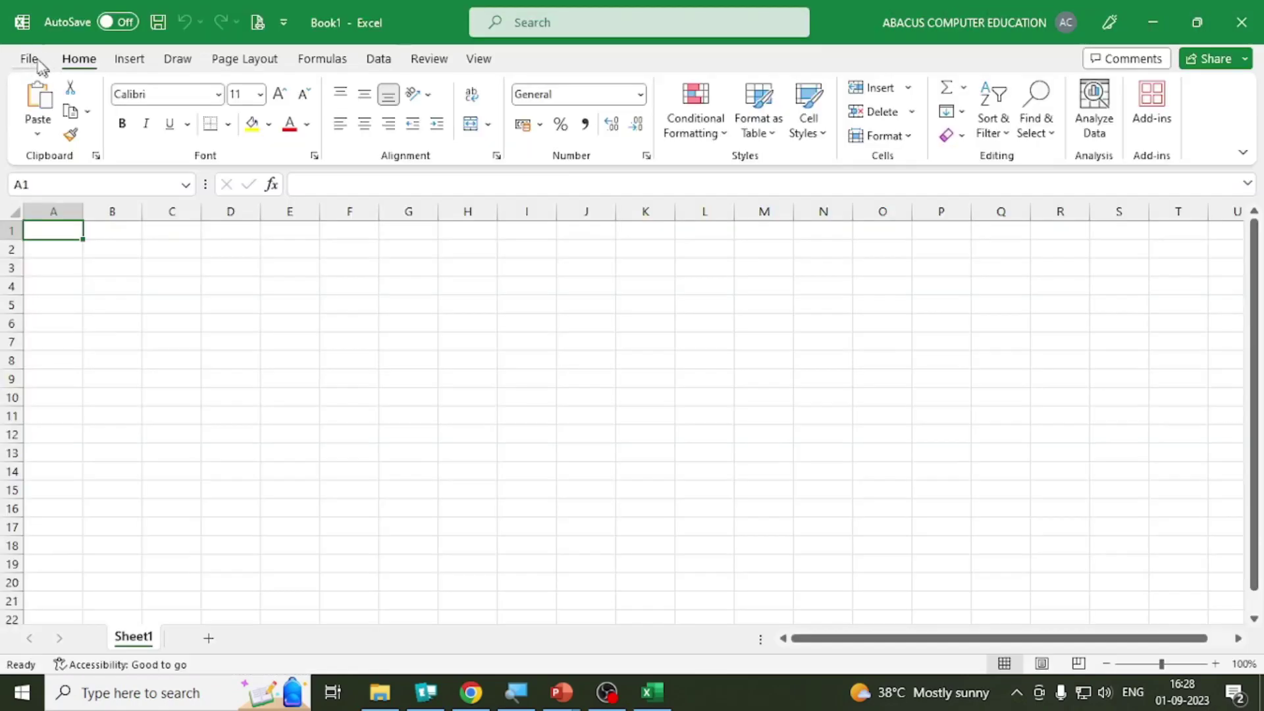
Step: Turn off the start-up option that shows the Start screen when the application starts
left_click(29, 60)
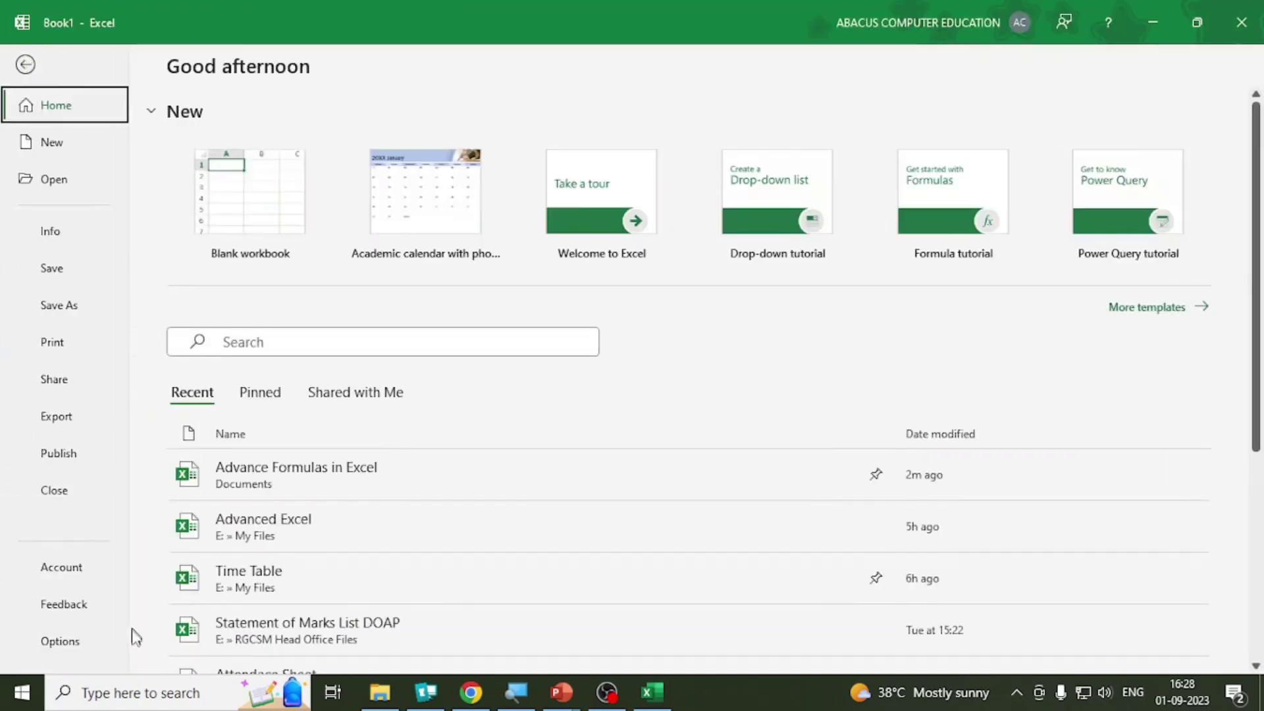
left_click(59, 641)
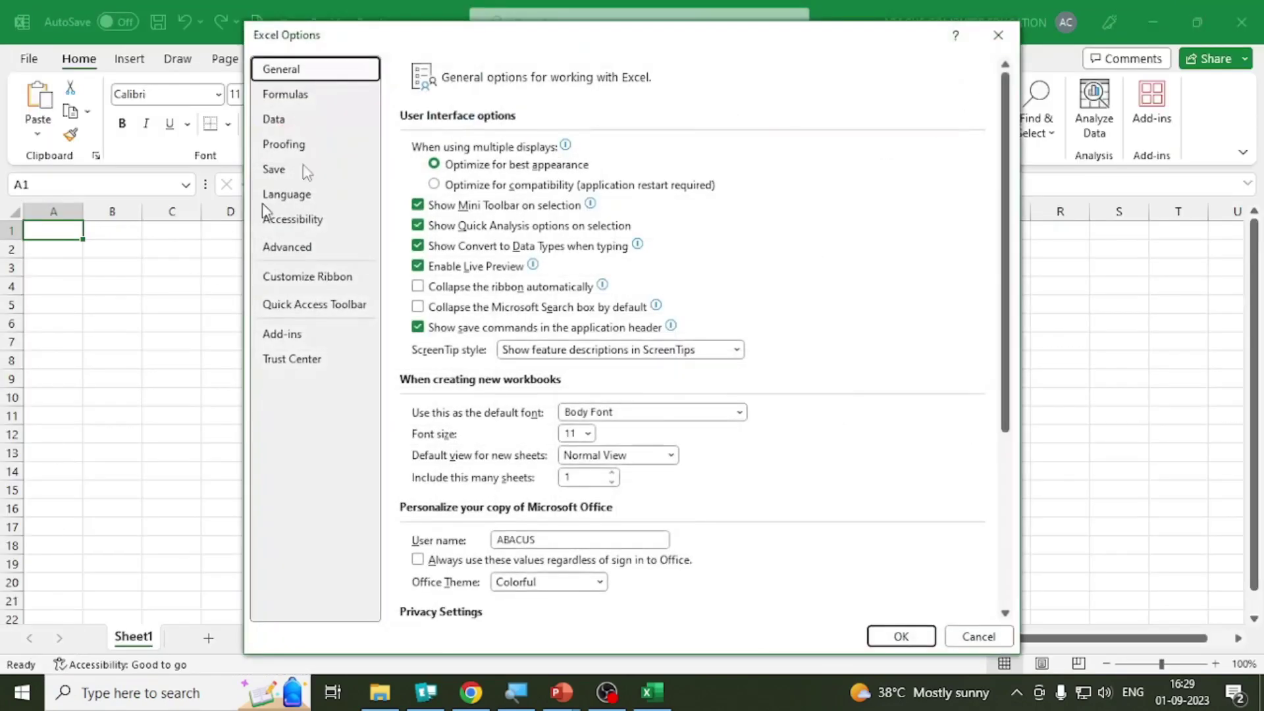
left_click_drag(393, 37, 383, 27)
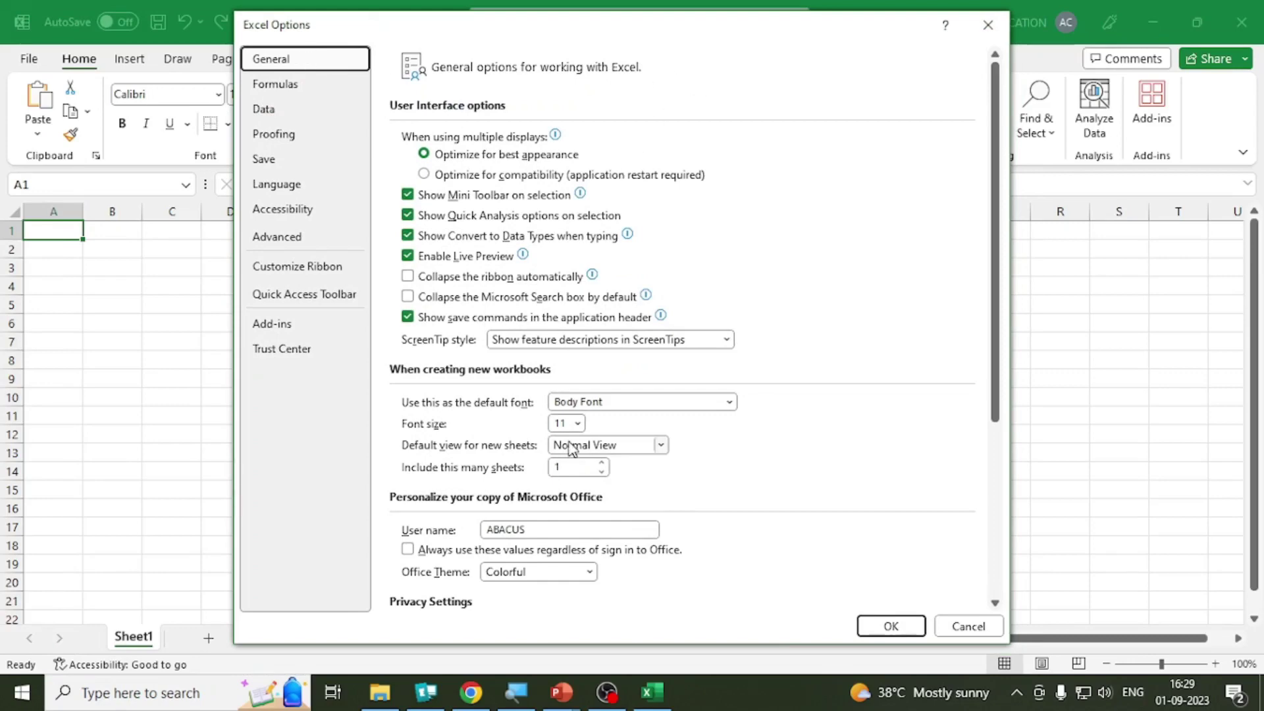
scroll(565, 460, "down", 3)
scroll(568, 435, "down", 6)
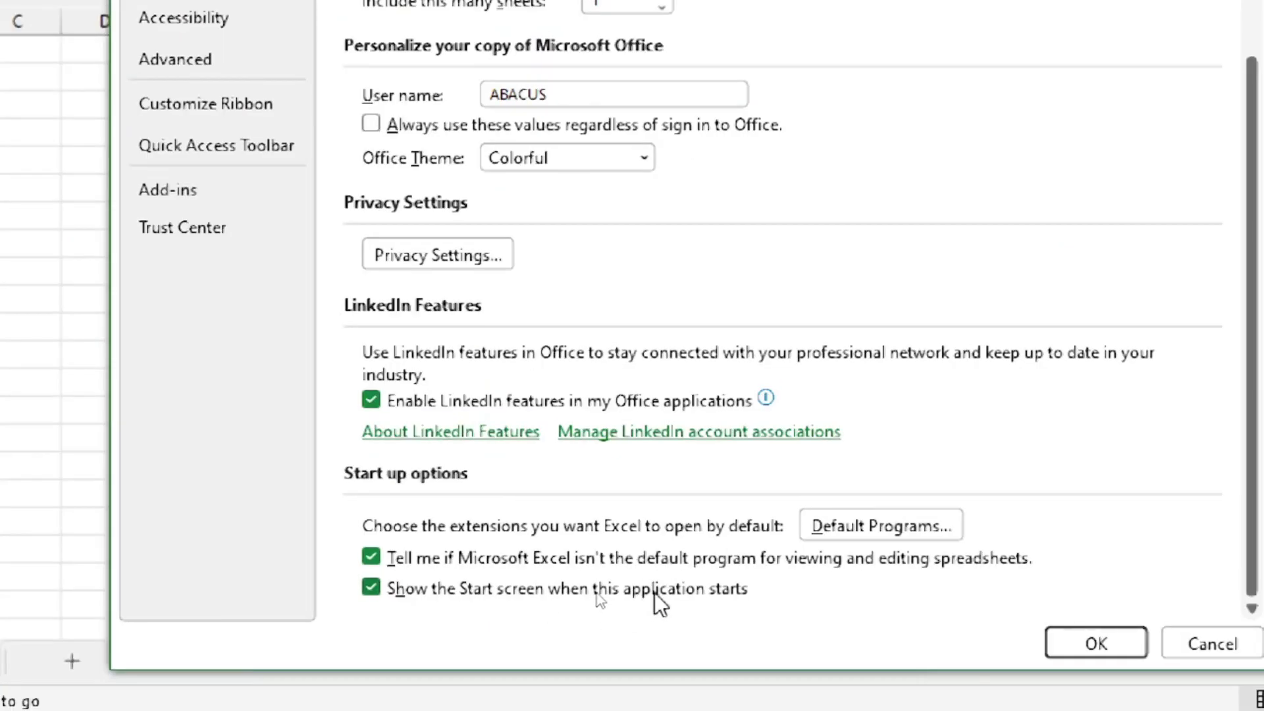
left_click(372, 587)
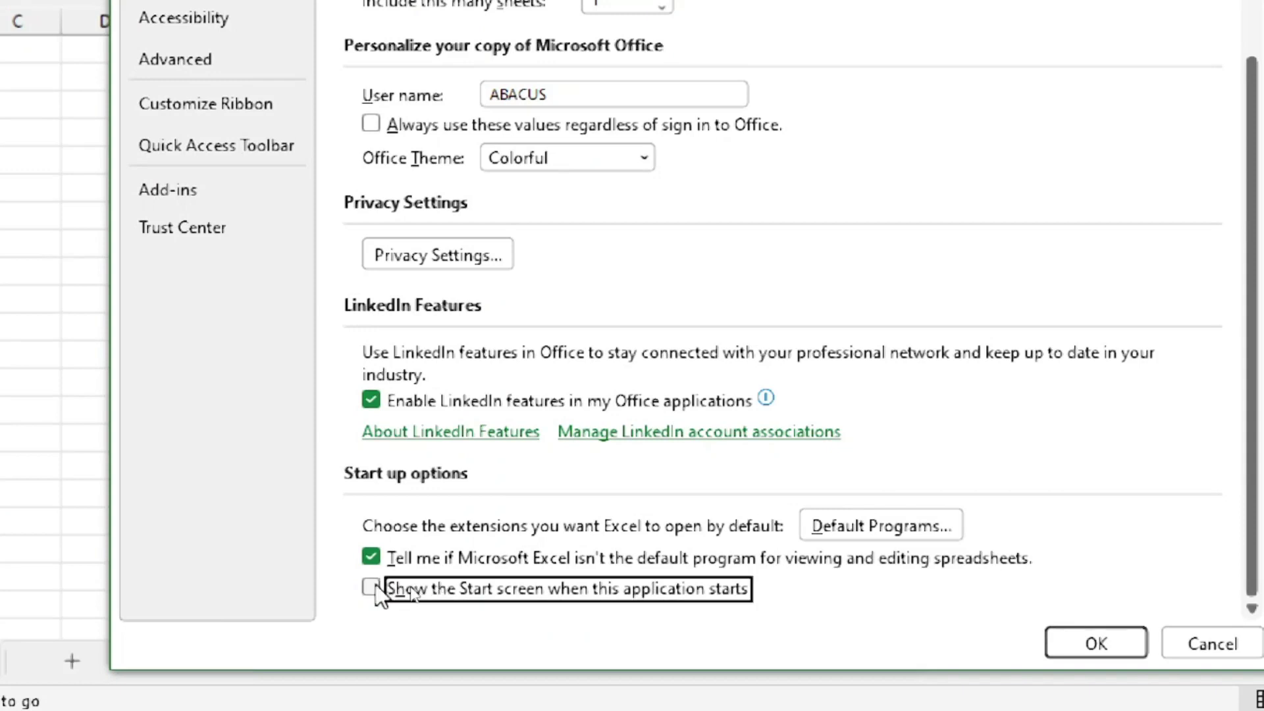
left_click(1075, 654)
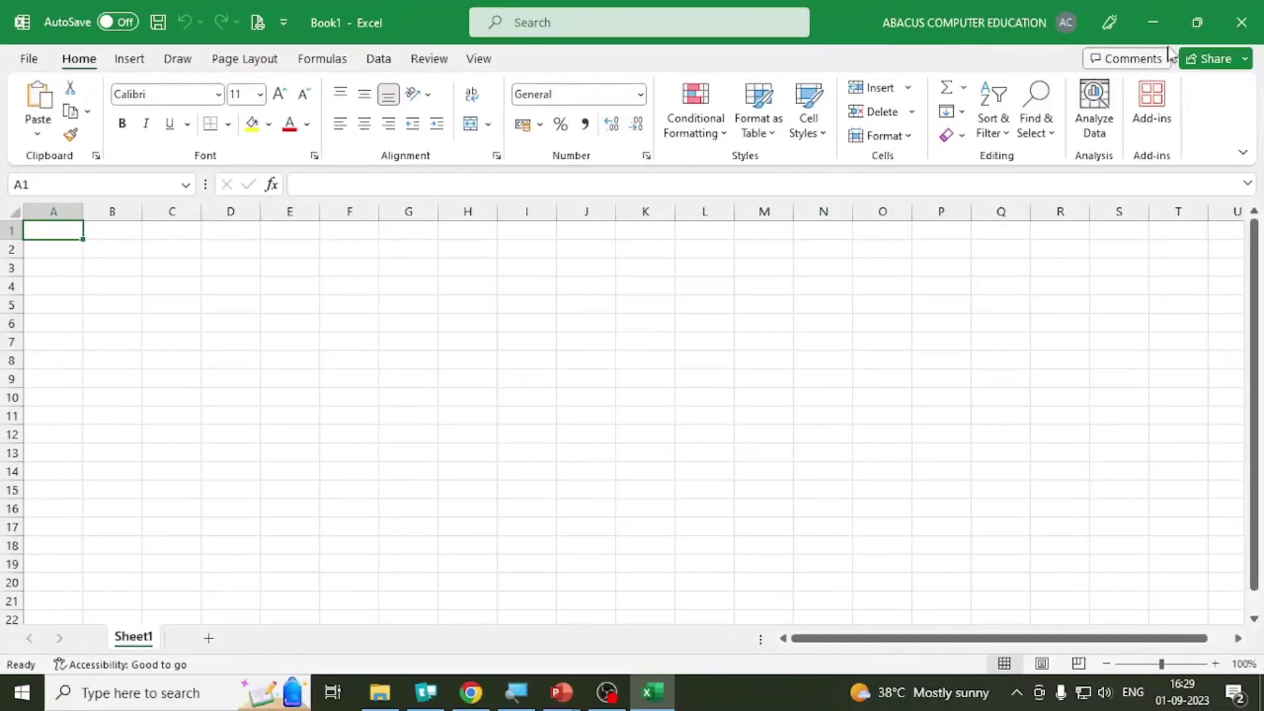
Step: Close the blank workbook and relaunch Excel with the Run command excel
left_click(1241, 24)
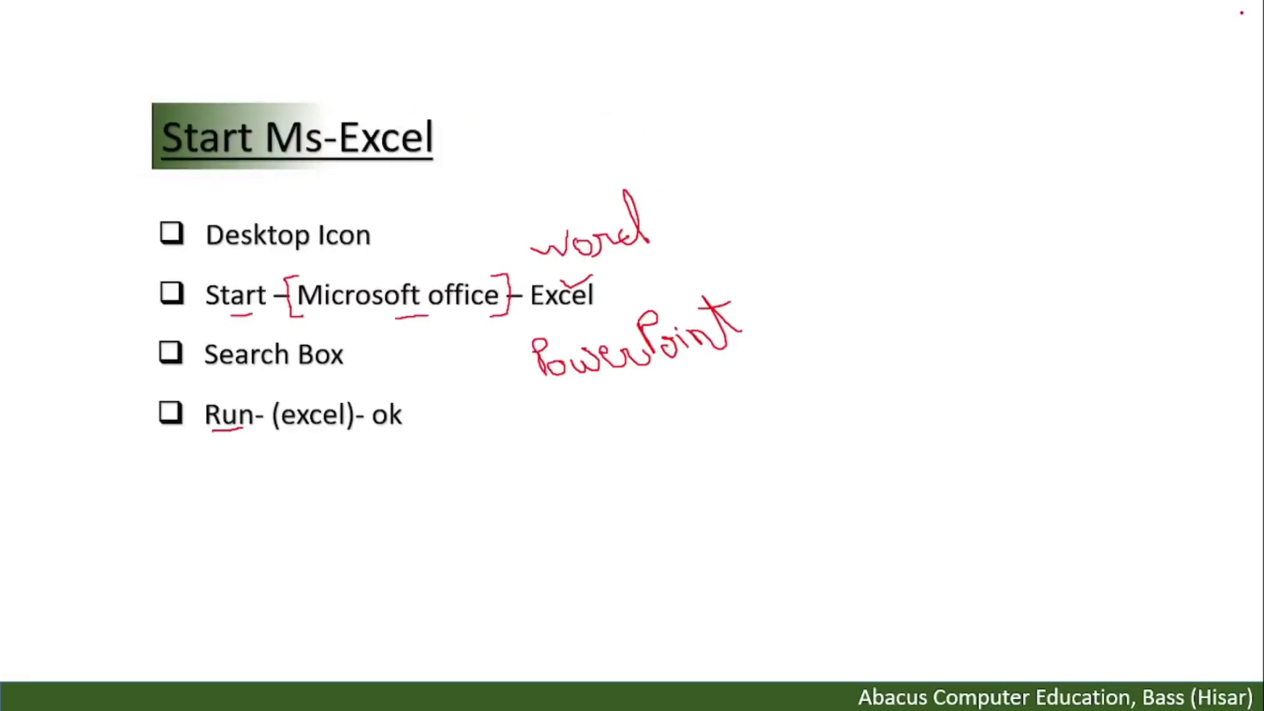
key("super+r")
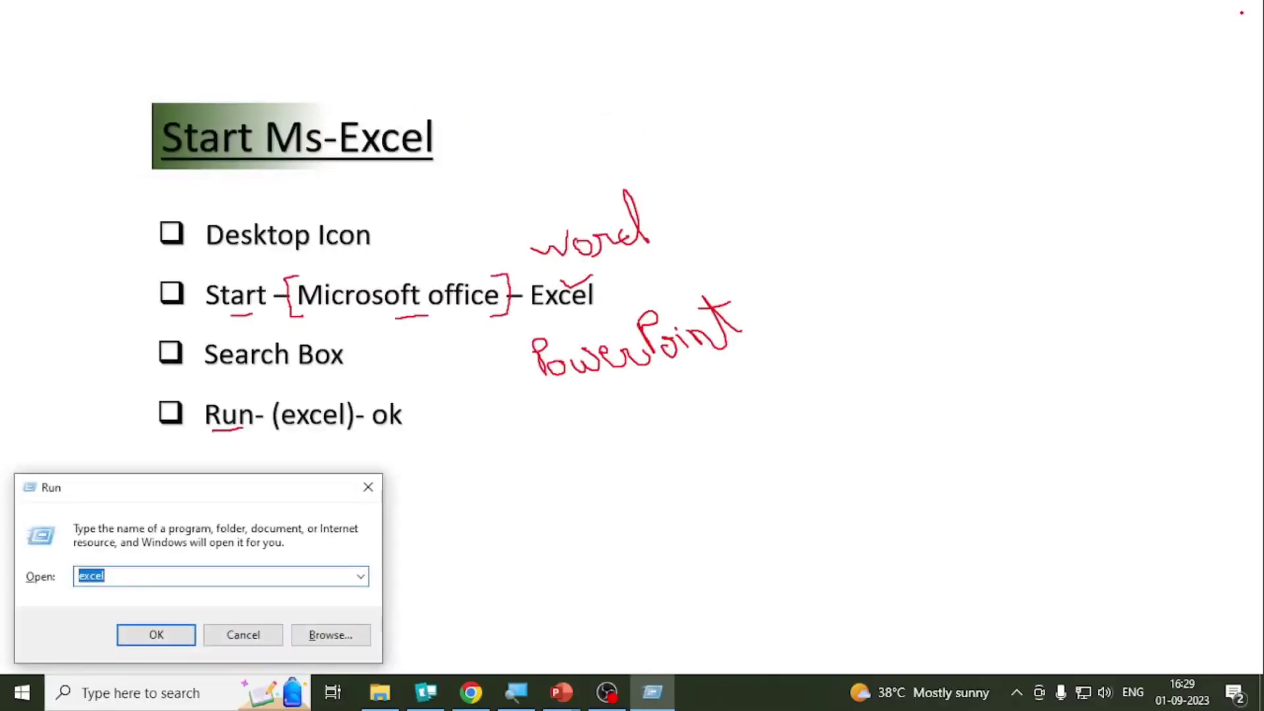
key("Return")
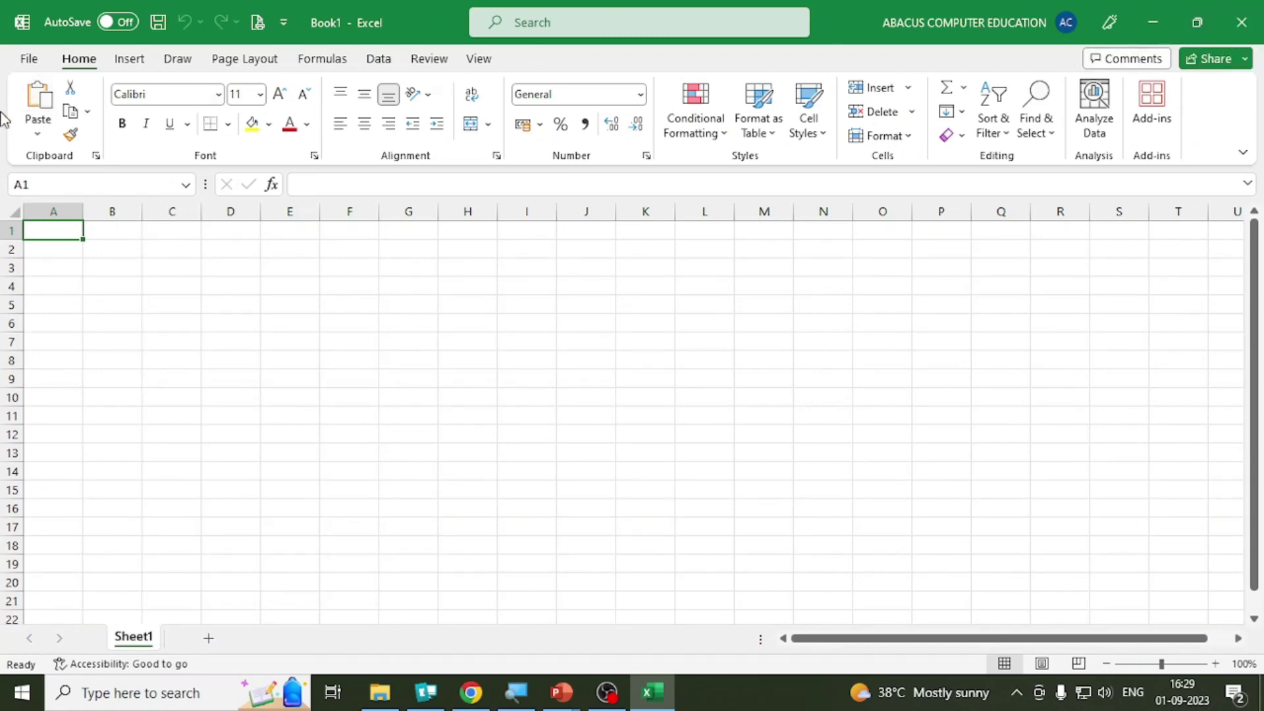
Step: Turn on the start-up option that shows the Start screen when the application starts
left_click(28, 59)
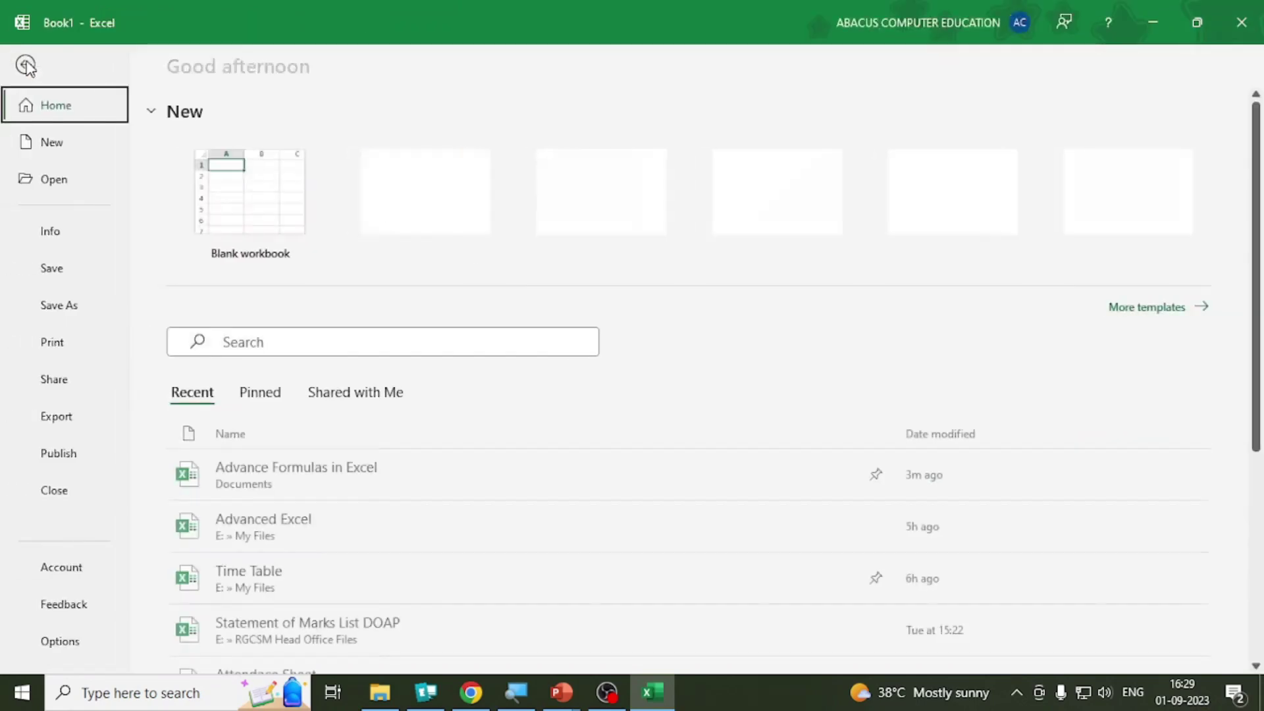
left_click(71, 645)
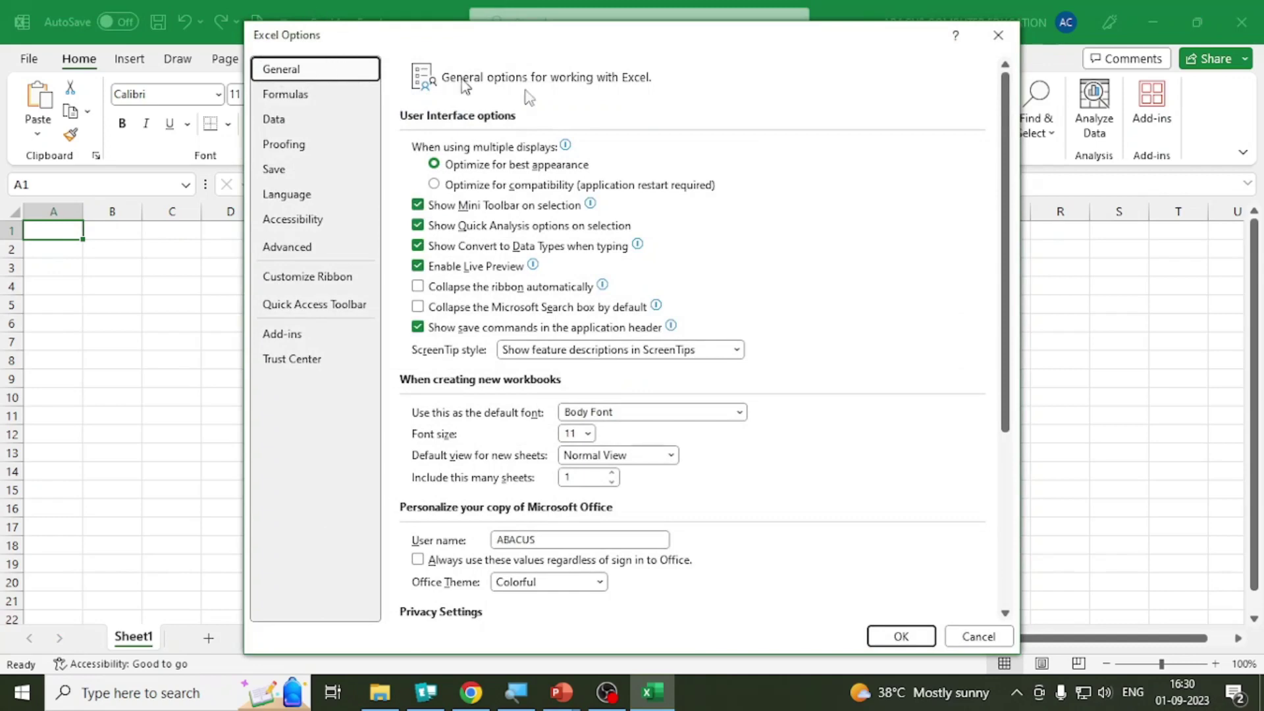
left_click_drag(1007, 126, 967, 379)
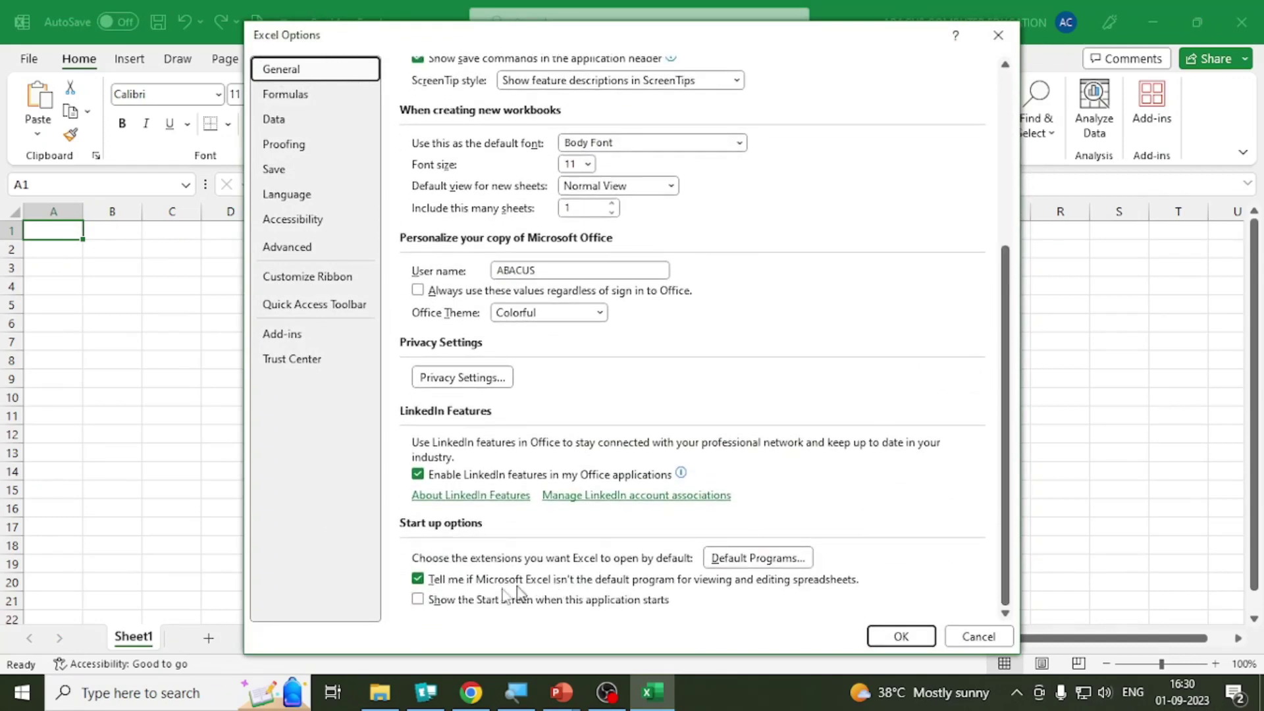
left_click(438, 607)
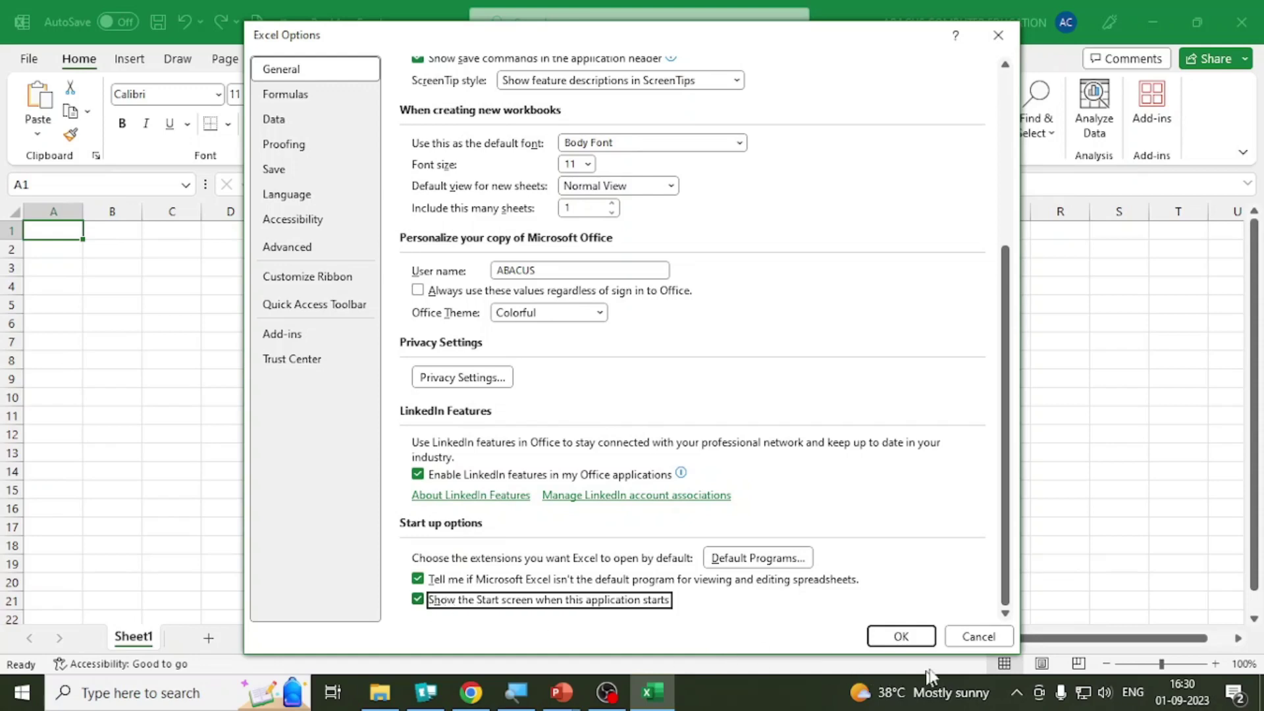
left_click(921, 643)
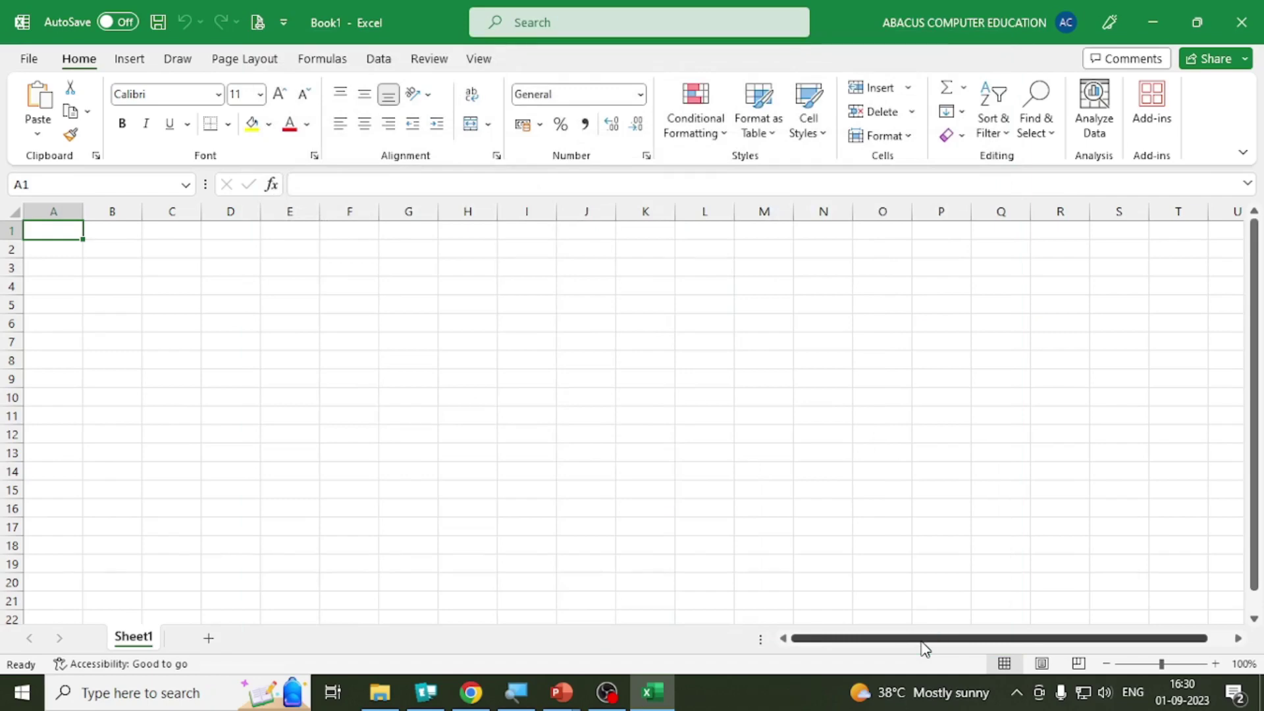
Step: Switch to the PowerPoint slide show, read the Excel Components slide and return to the Excel workbook
key("alt+Tab")
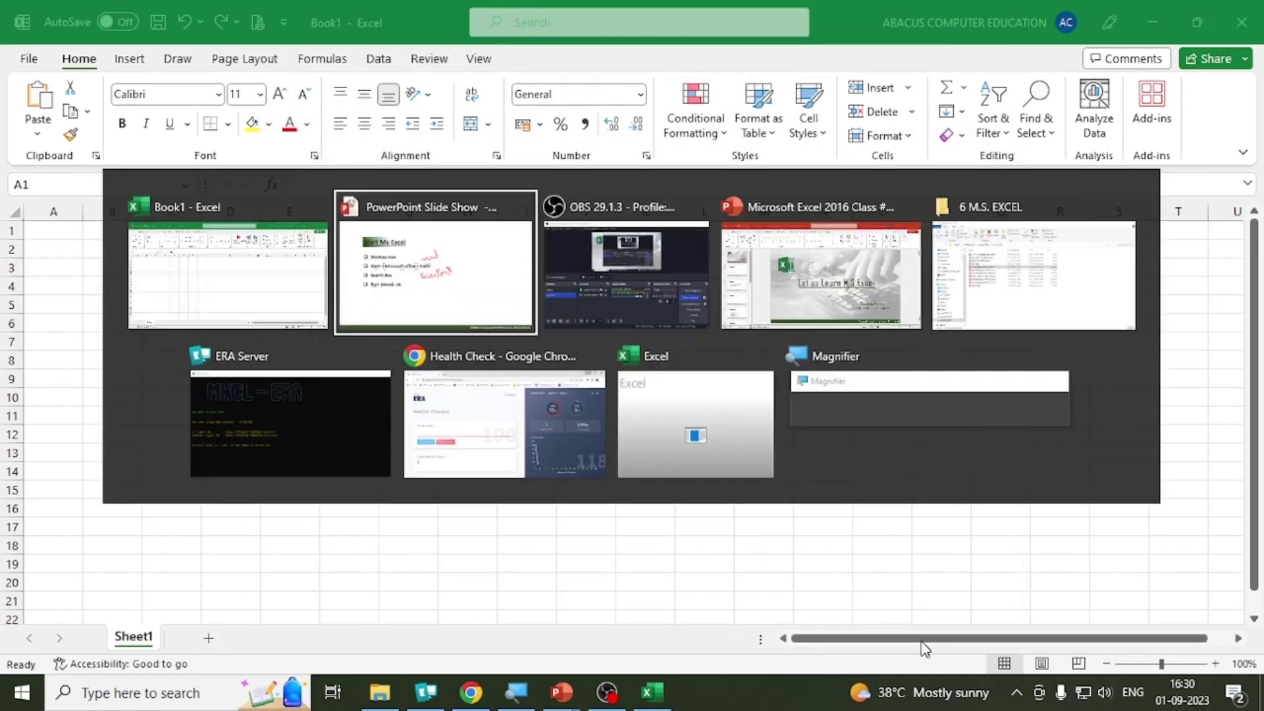
key("Right")
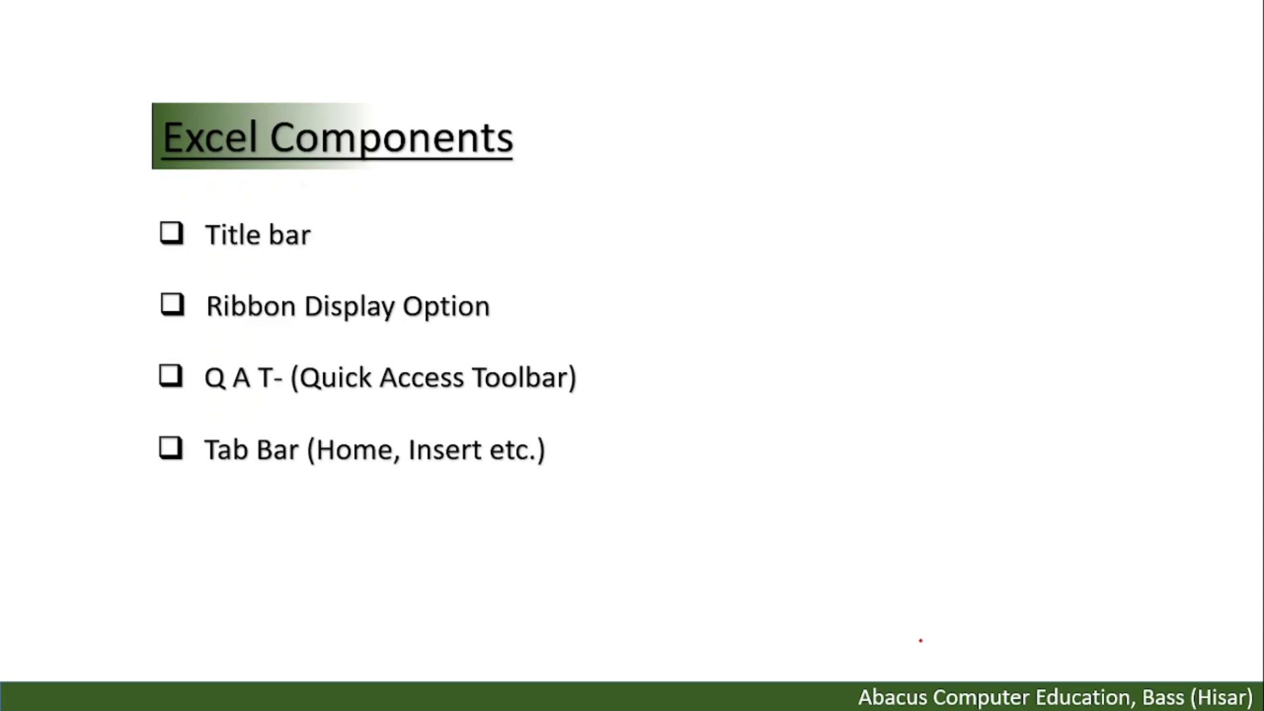
key("alt+Tab")
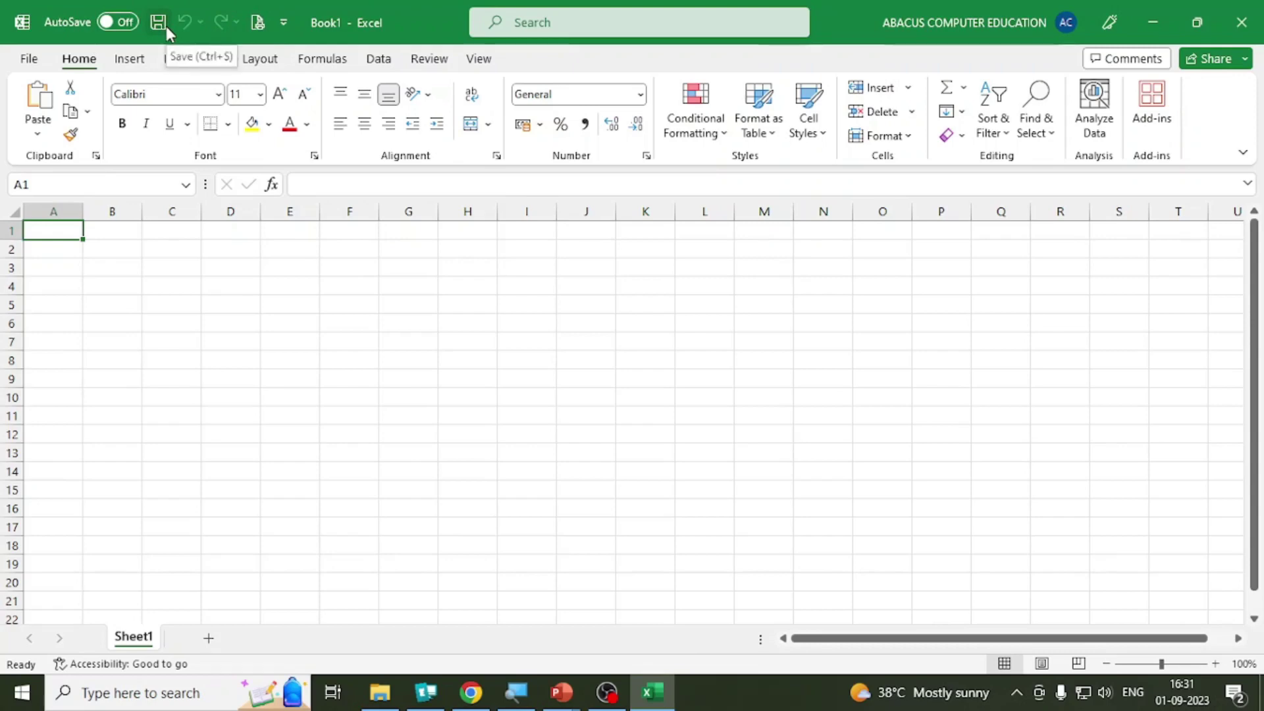
Step: Add the Open command to the Quick Access Toolbar and remove it again
left_click(284, 24)
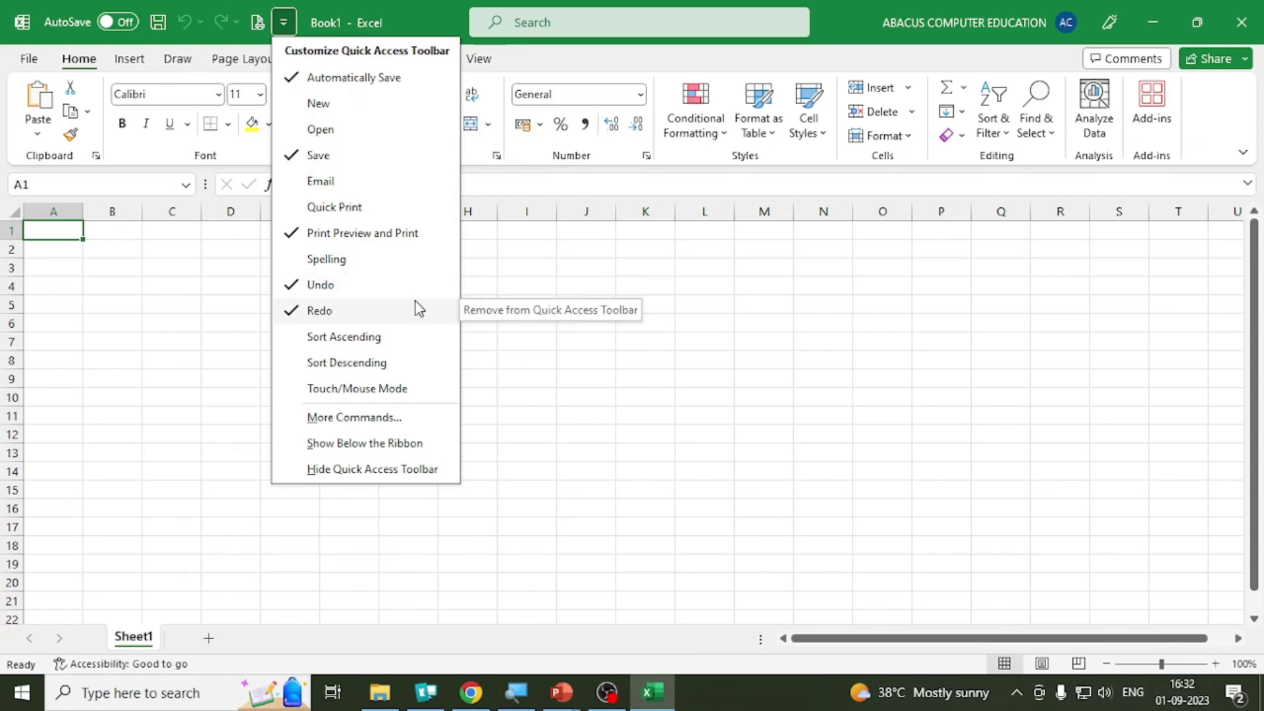
left_click(312, 132)
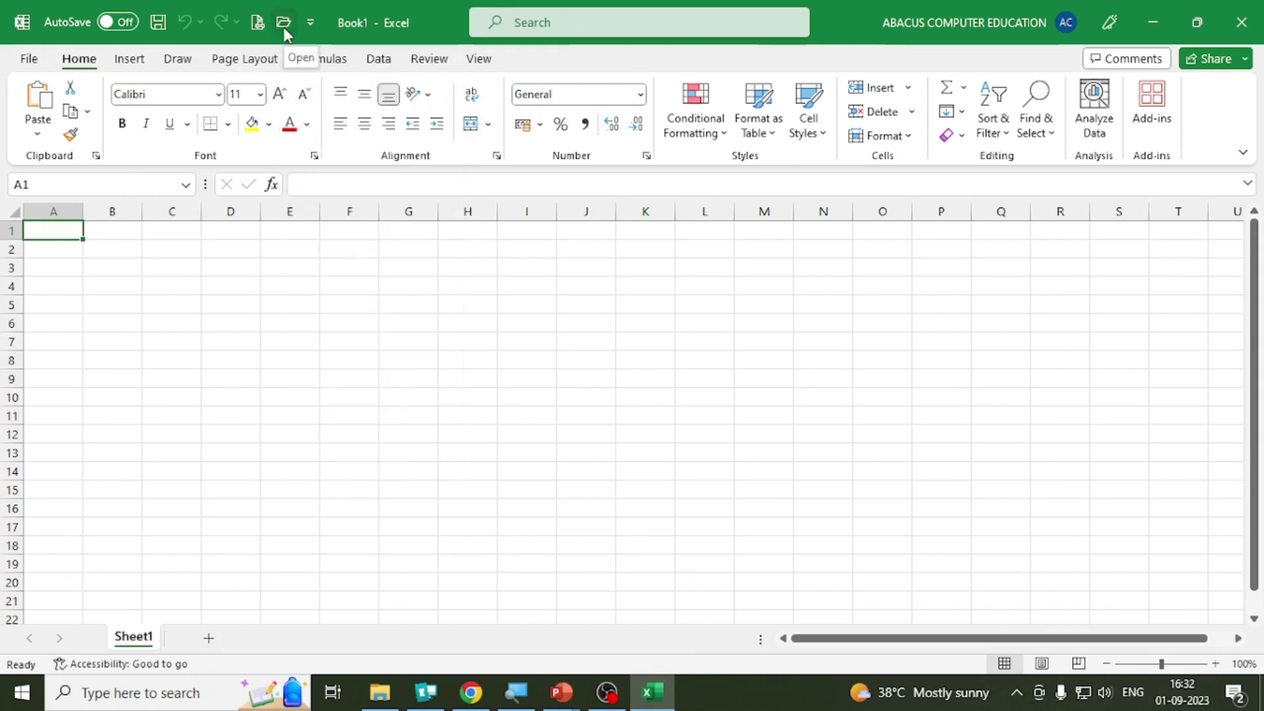
left_click(310, 23)
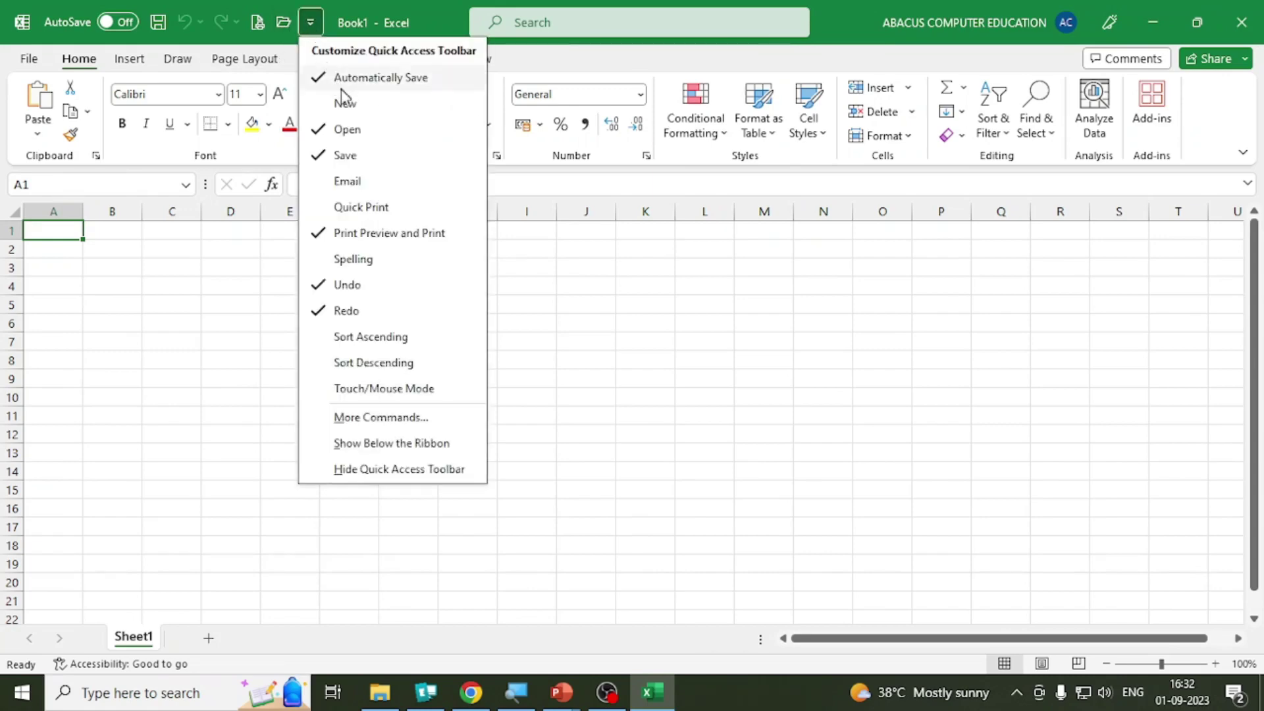
left_click(347, 130)
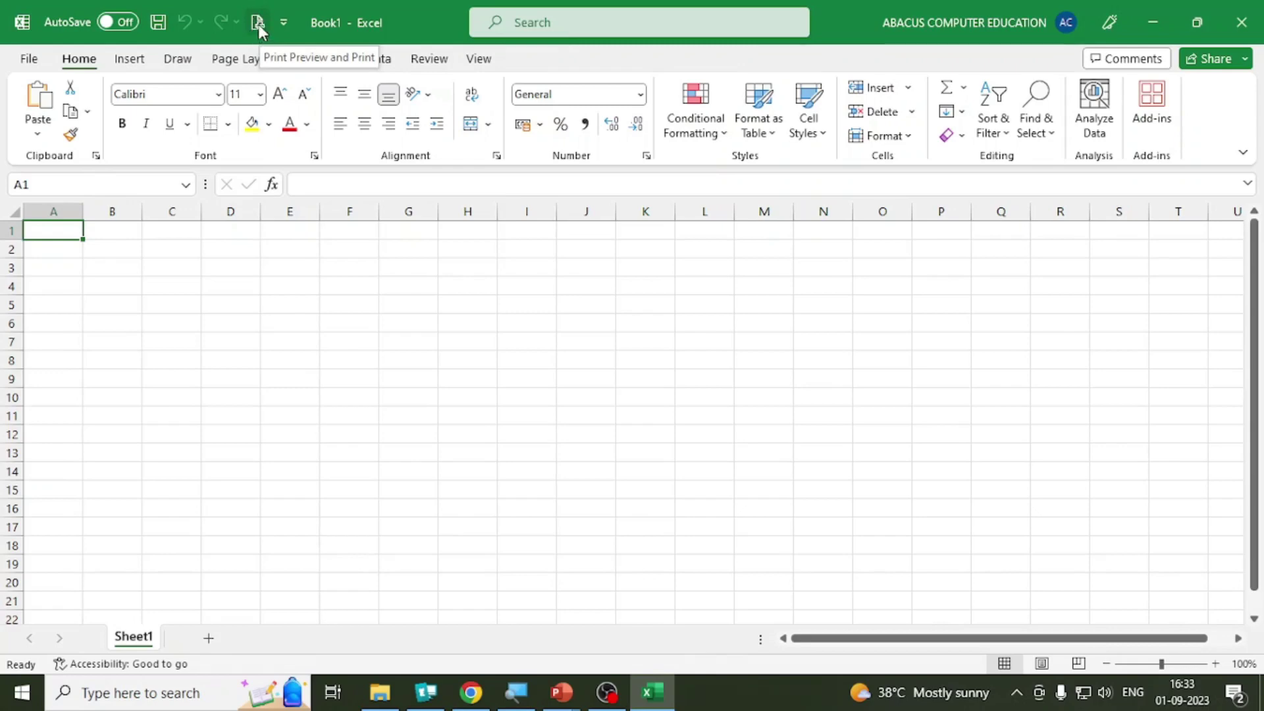
Step: View the print settings of the blank workbook and return to the worksheet
left_click(35, 65)
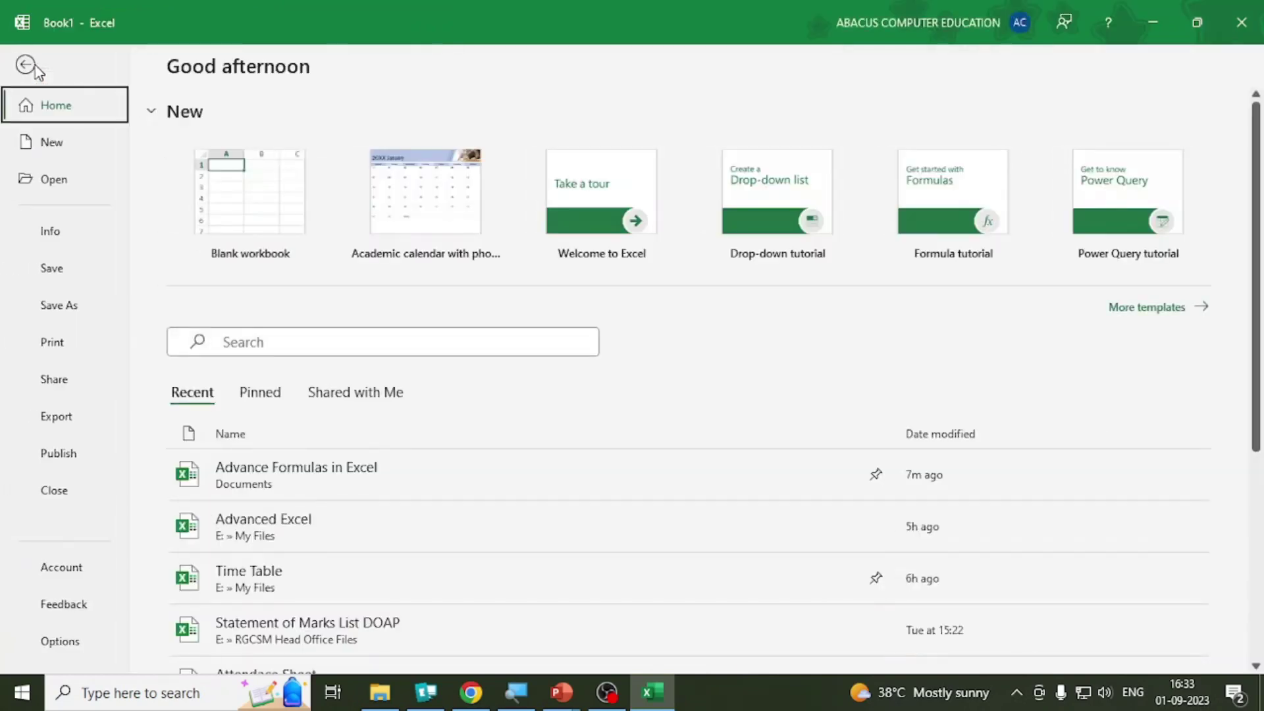
left_click(69, 347)
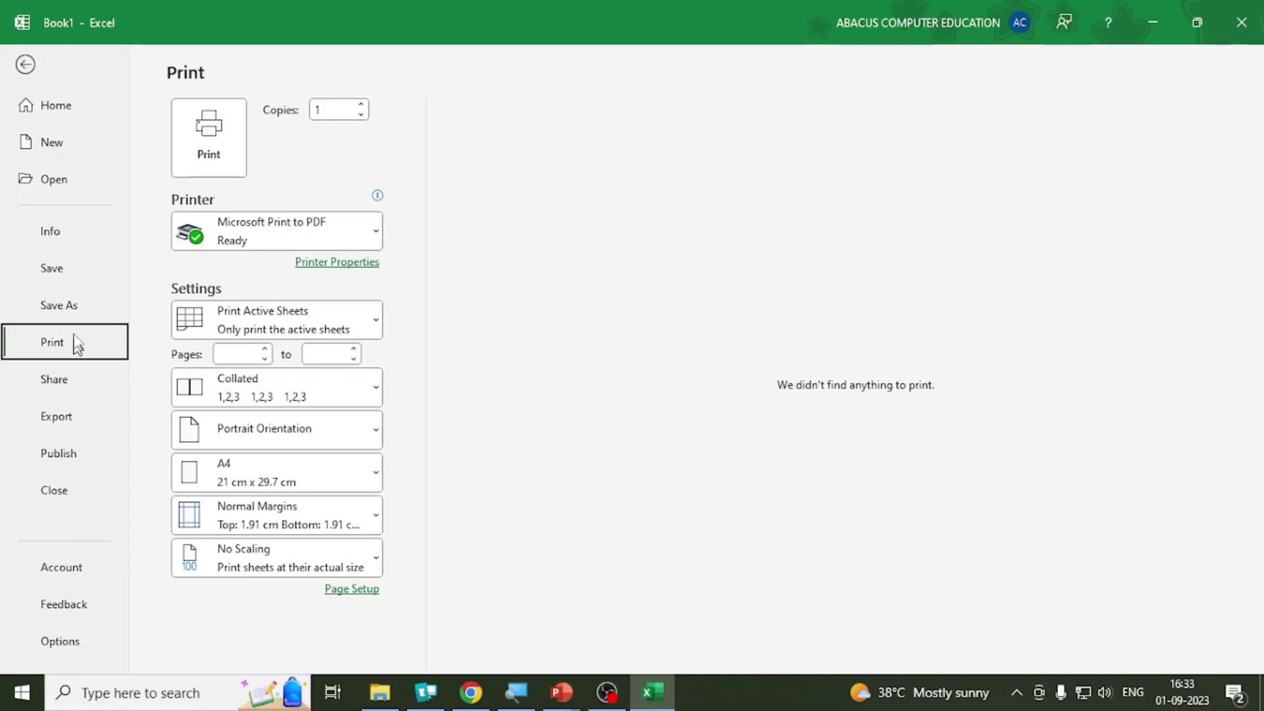
left_click(27, 66)
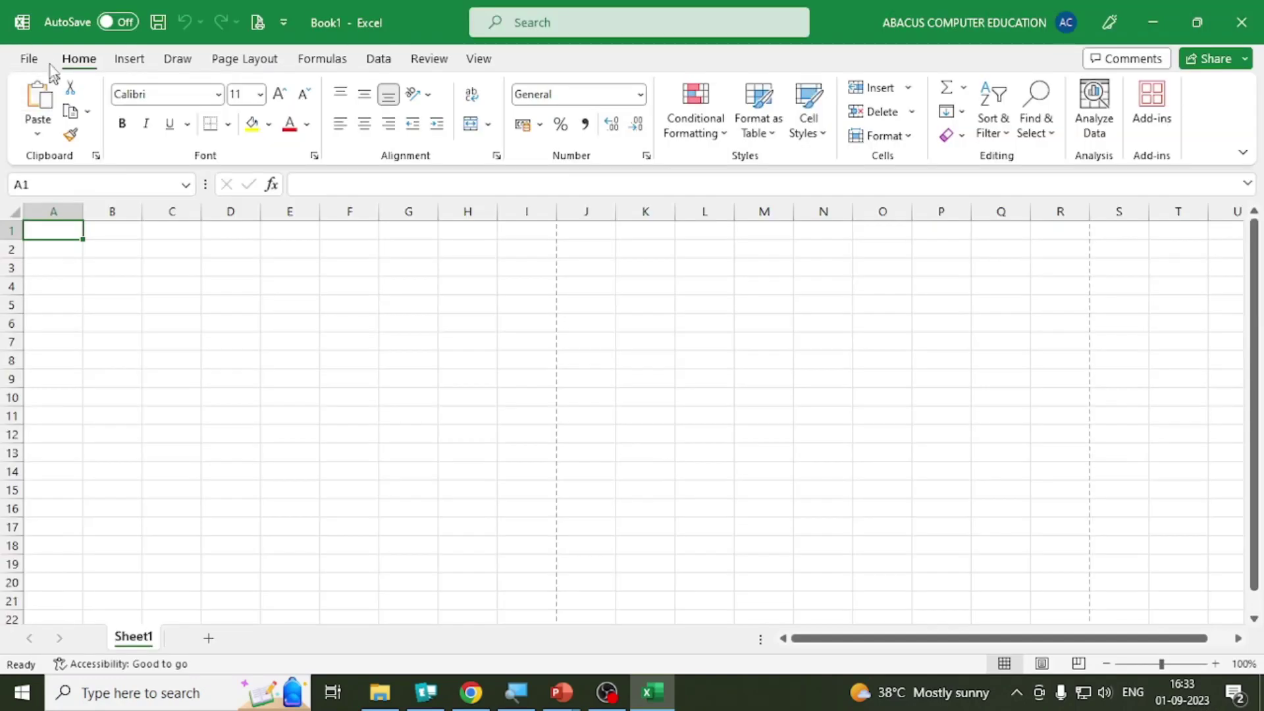
Step: View the print page once more using the quick-access Print Preview and Print command, and return to the worksheet
left_click(27, 60)
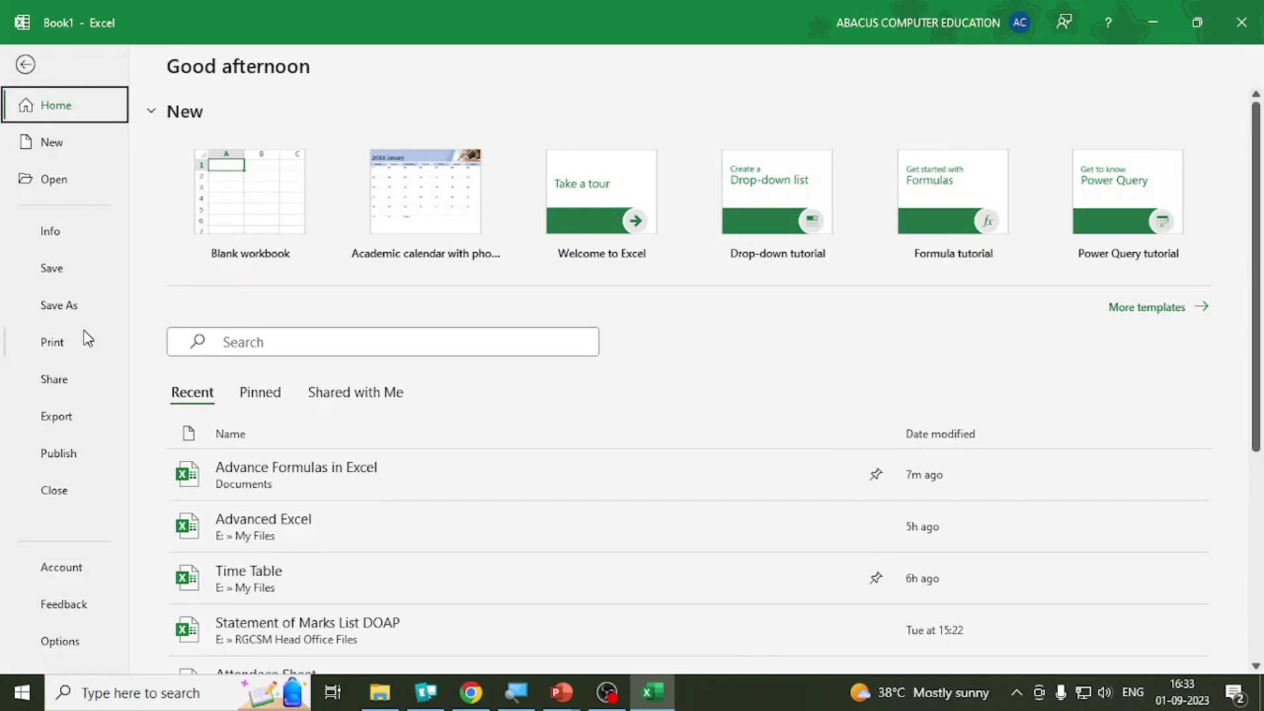
key("Escape")
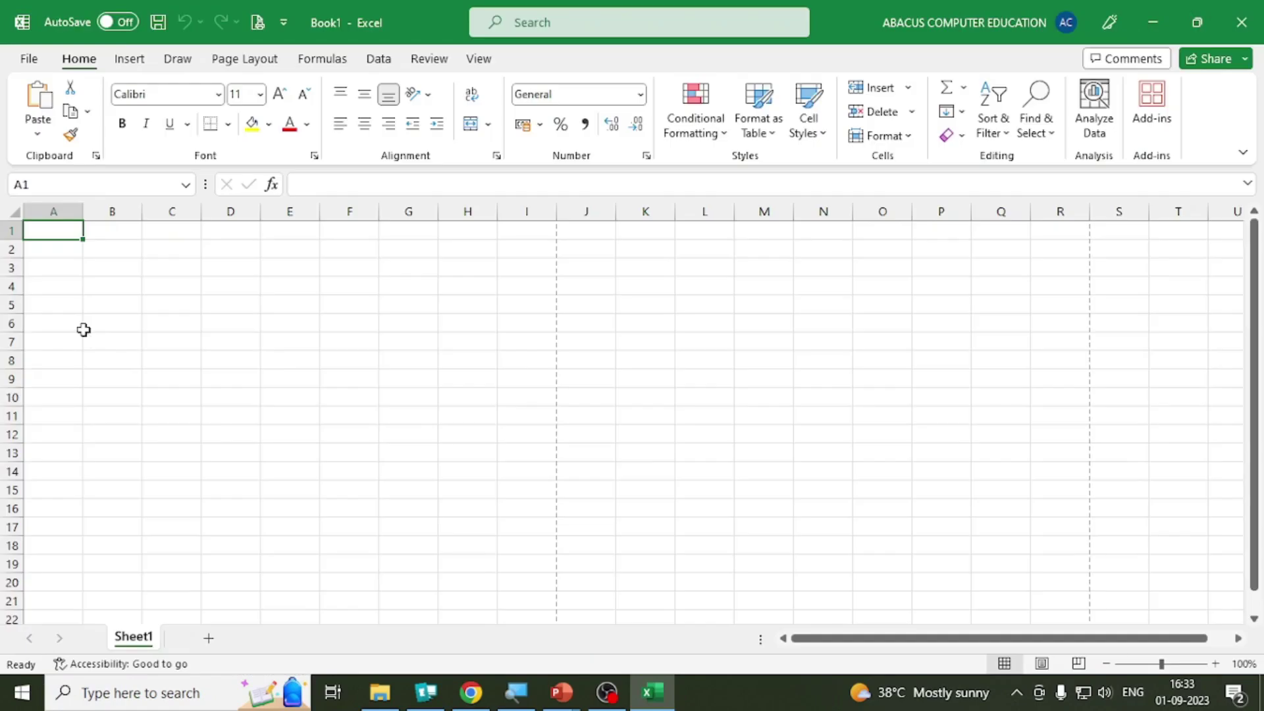
left_click(258, 24)
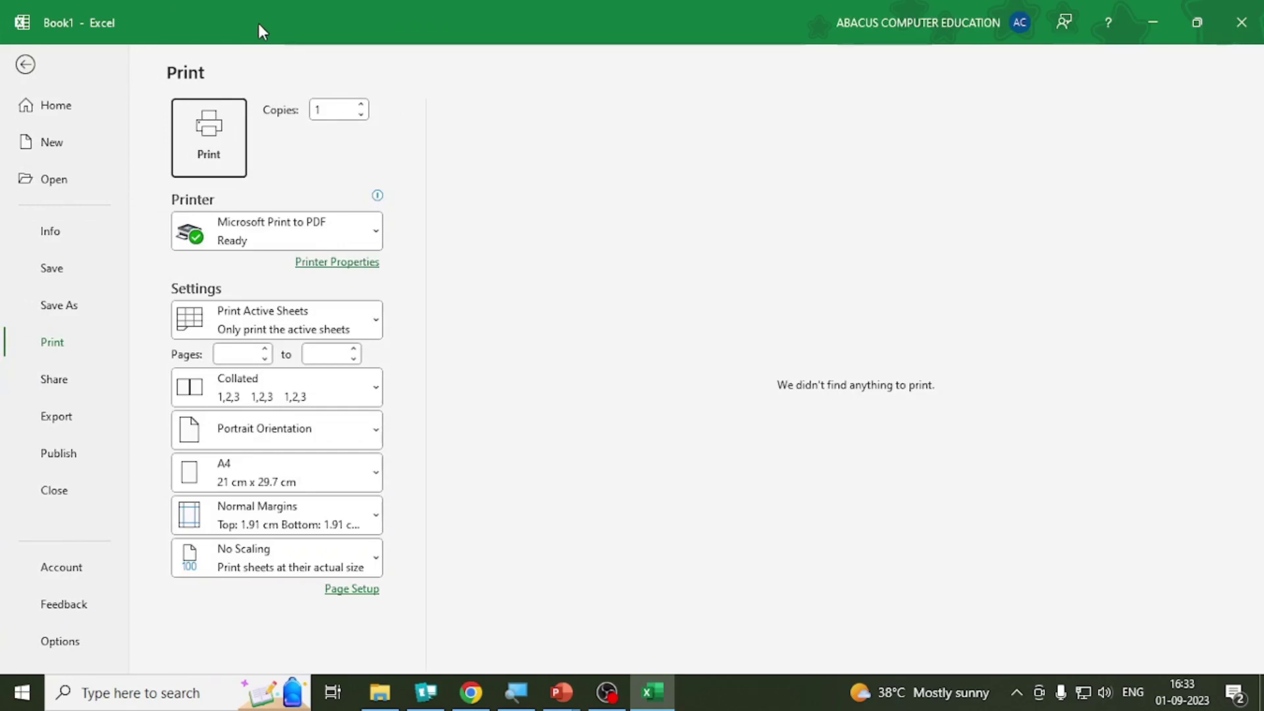
left_click(25, 63)
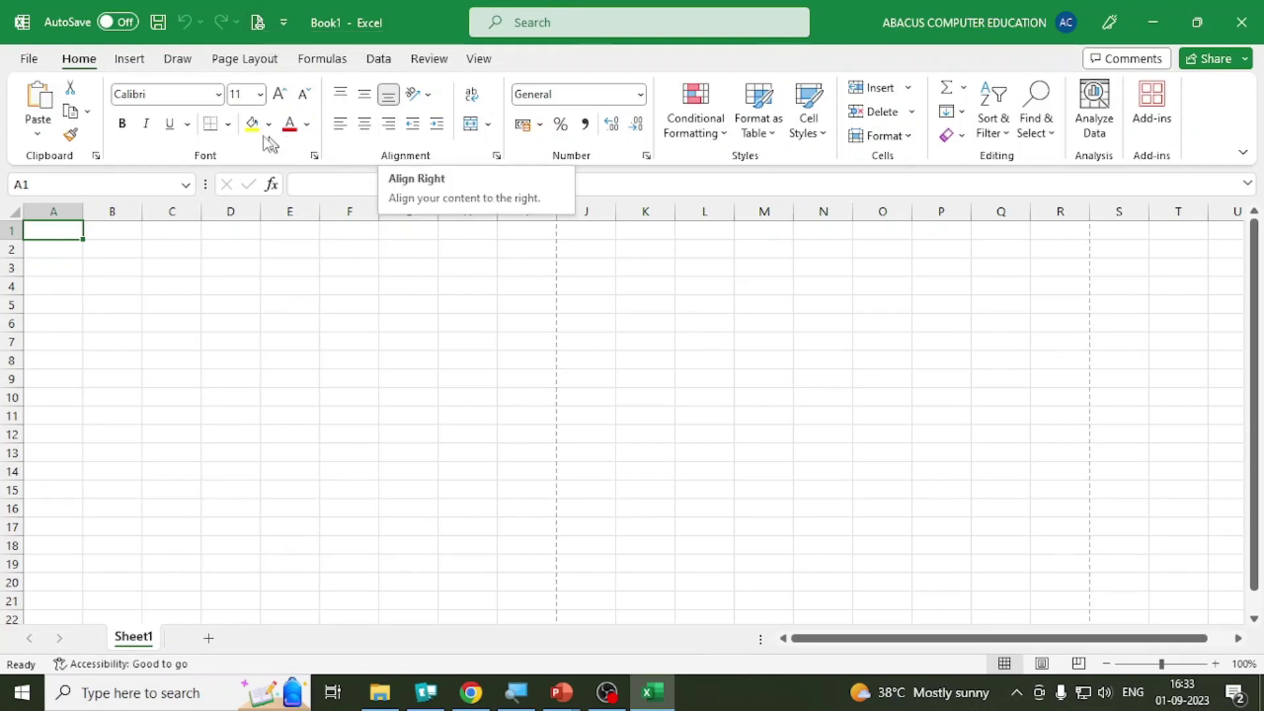
Step: Look through the Insert and Page Layout commands and add Print Titles to the Quick Access Toolbar
left_click(131, 60)
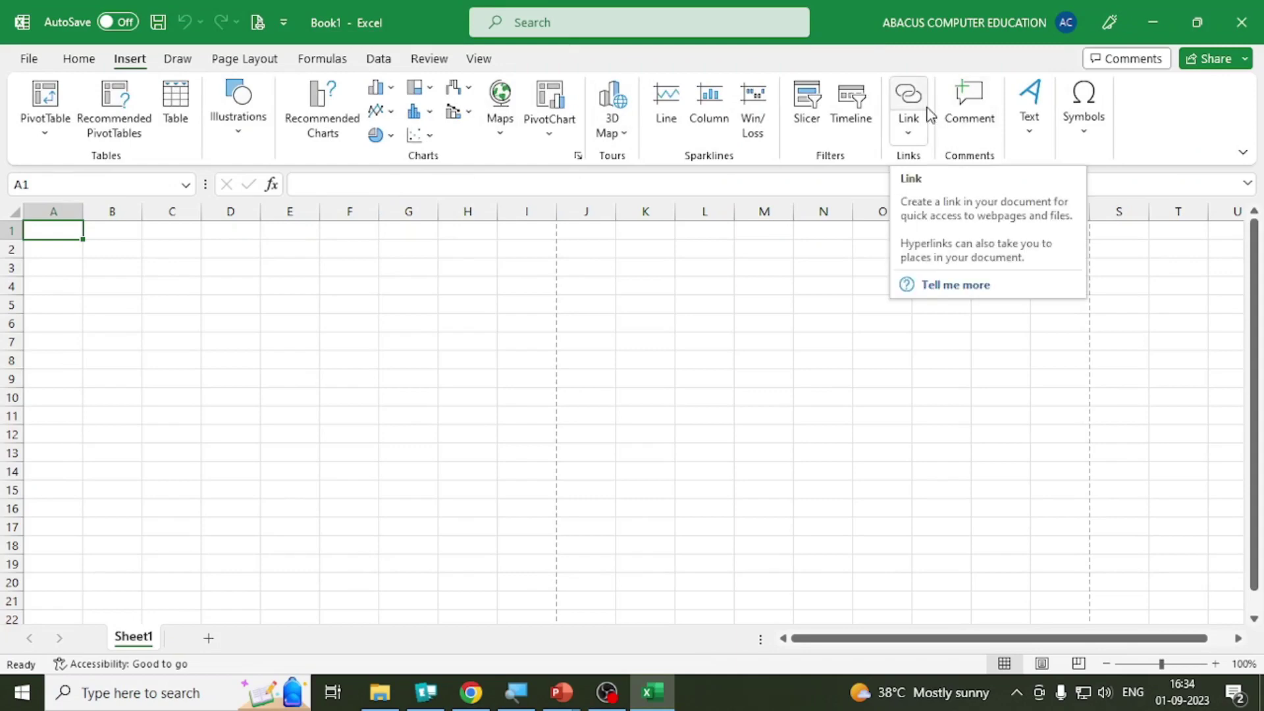
left_click(268, 69)
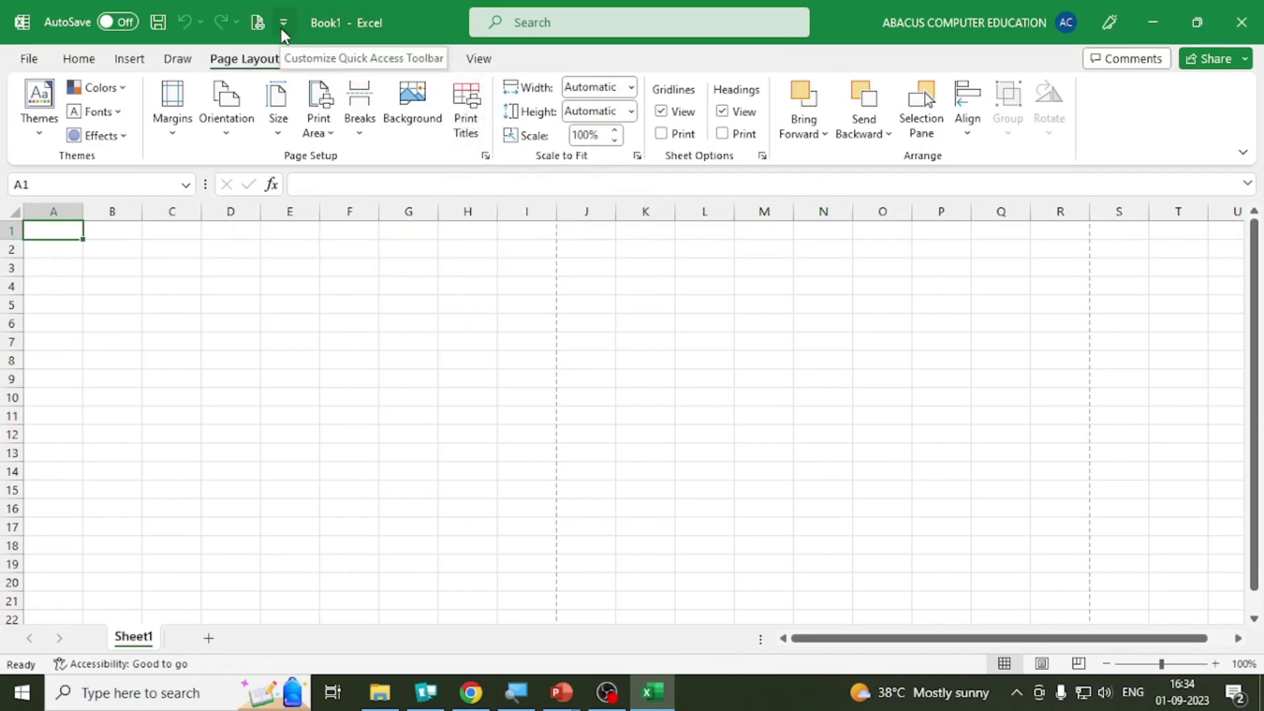
right_click(468, 99)
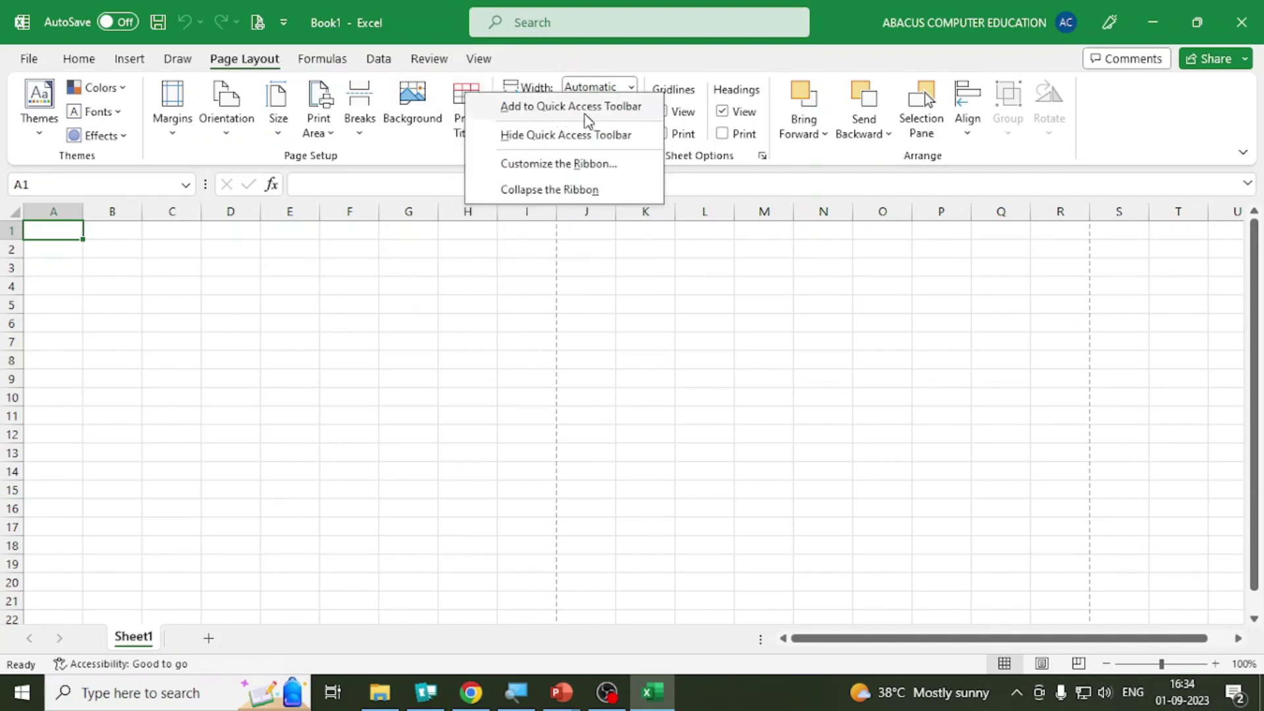
left_click(616, 115)
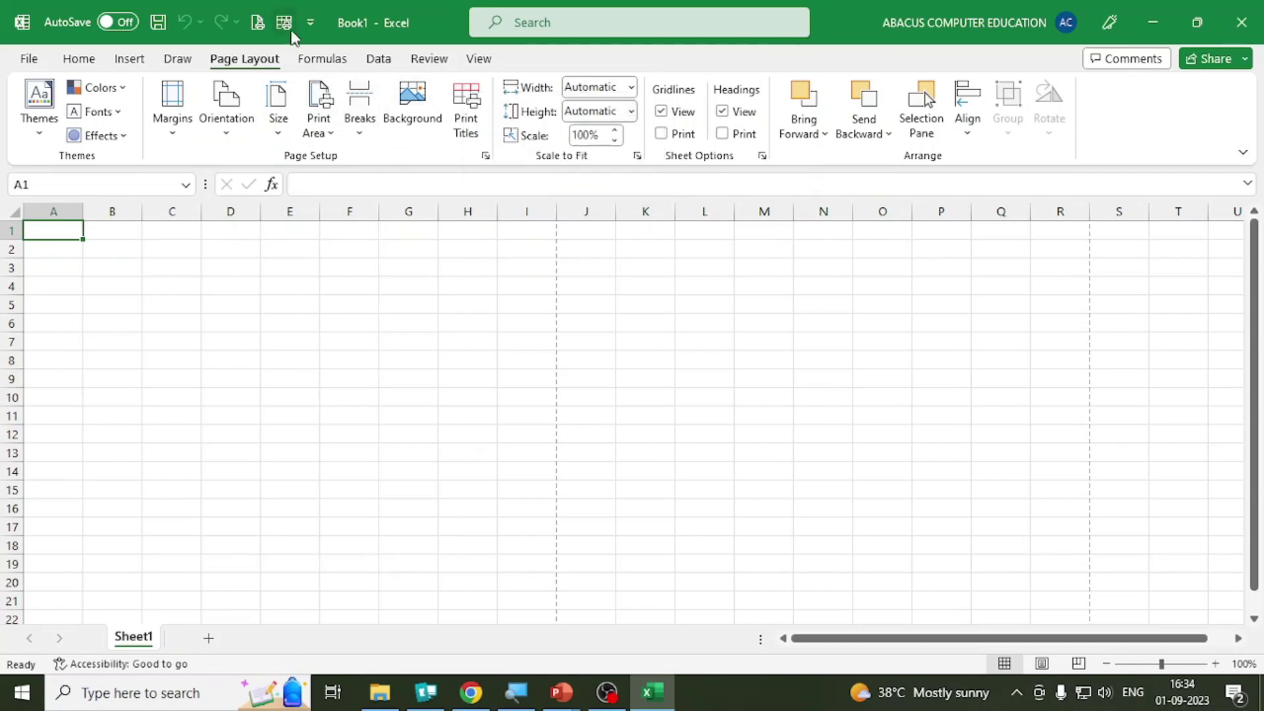
Step: Add the Bold command to the Quick Access Toolbar
left_click(88, 62)
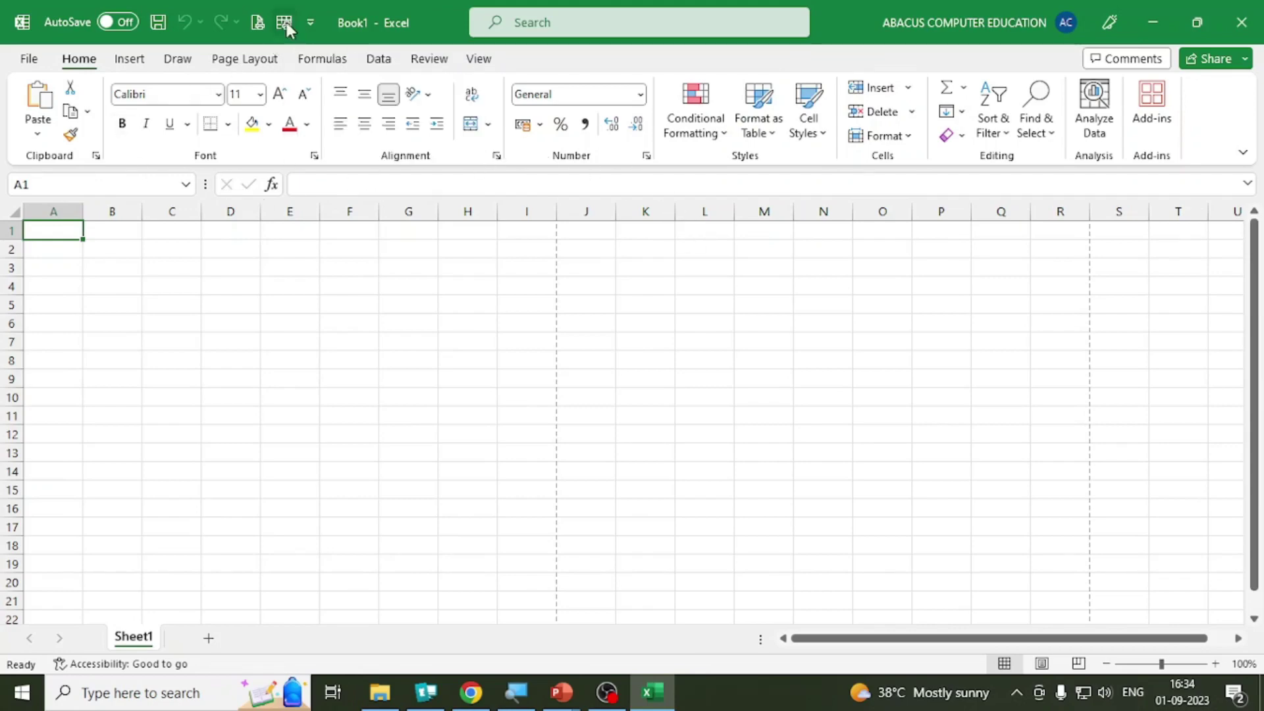
right_click(123, 130)
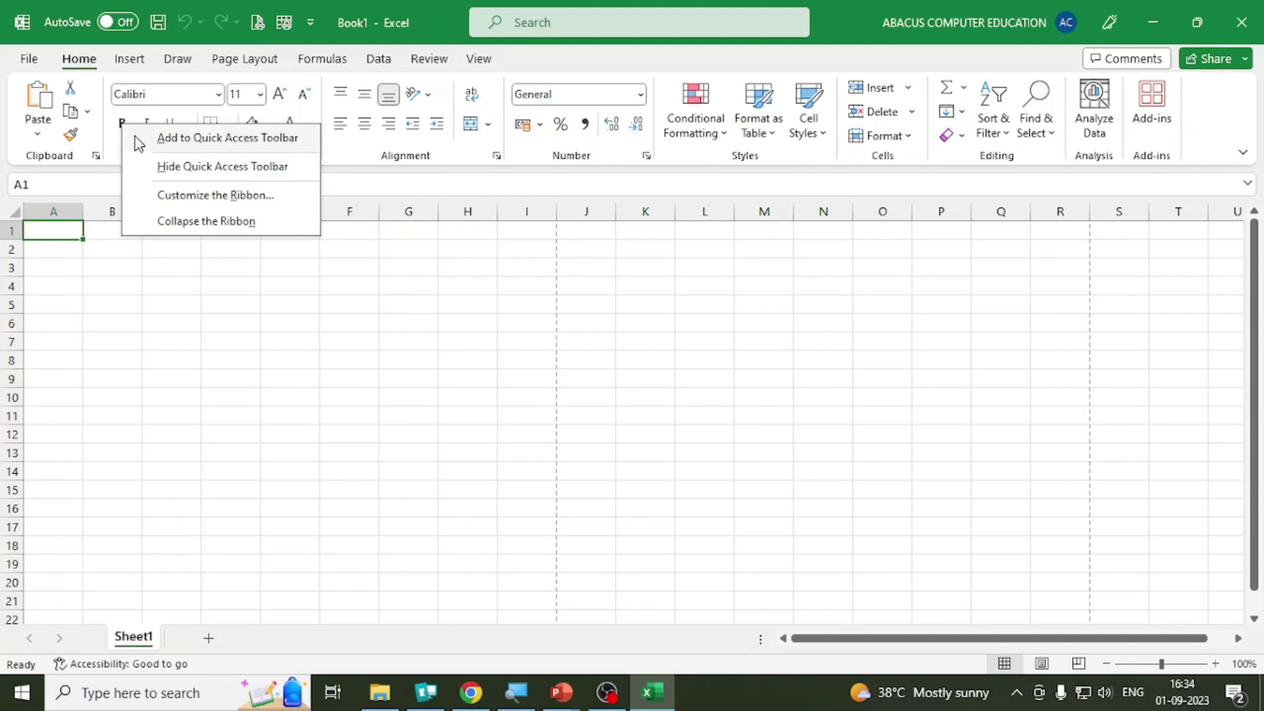
left_click(139, 140)
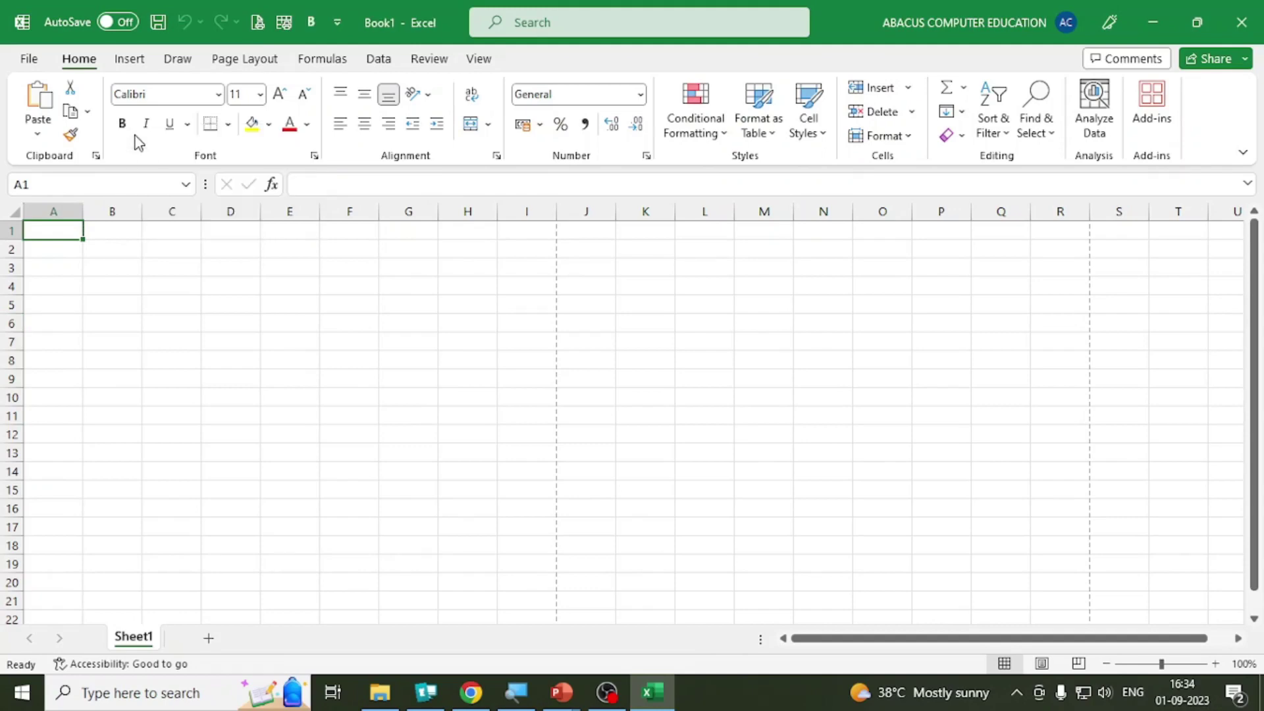
Step: Remove the Bold and Print Titles commands from the Quick Access Toolbar
right_click(311, 25)
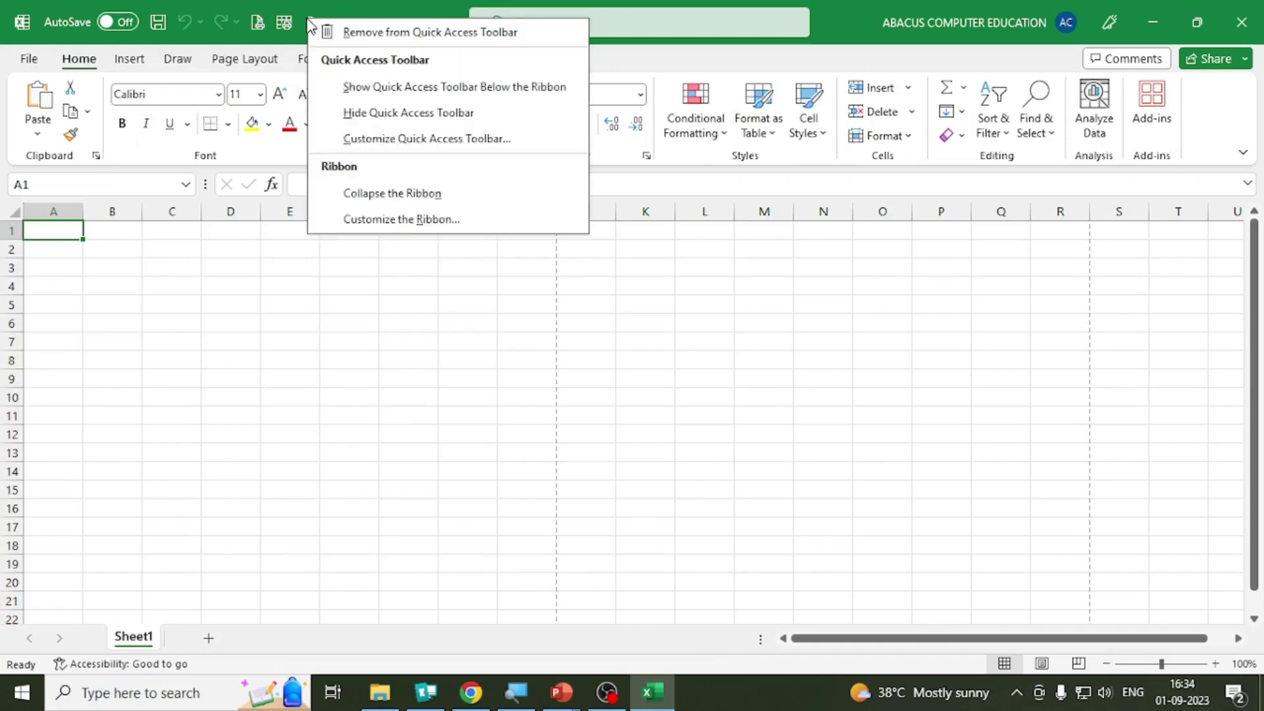
left_click(324, 33)
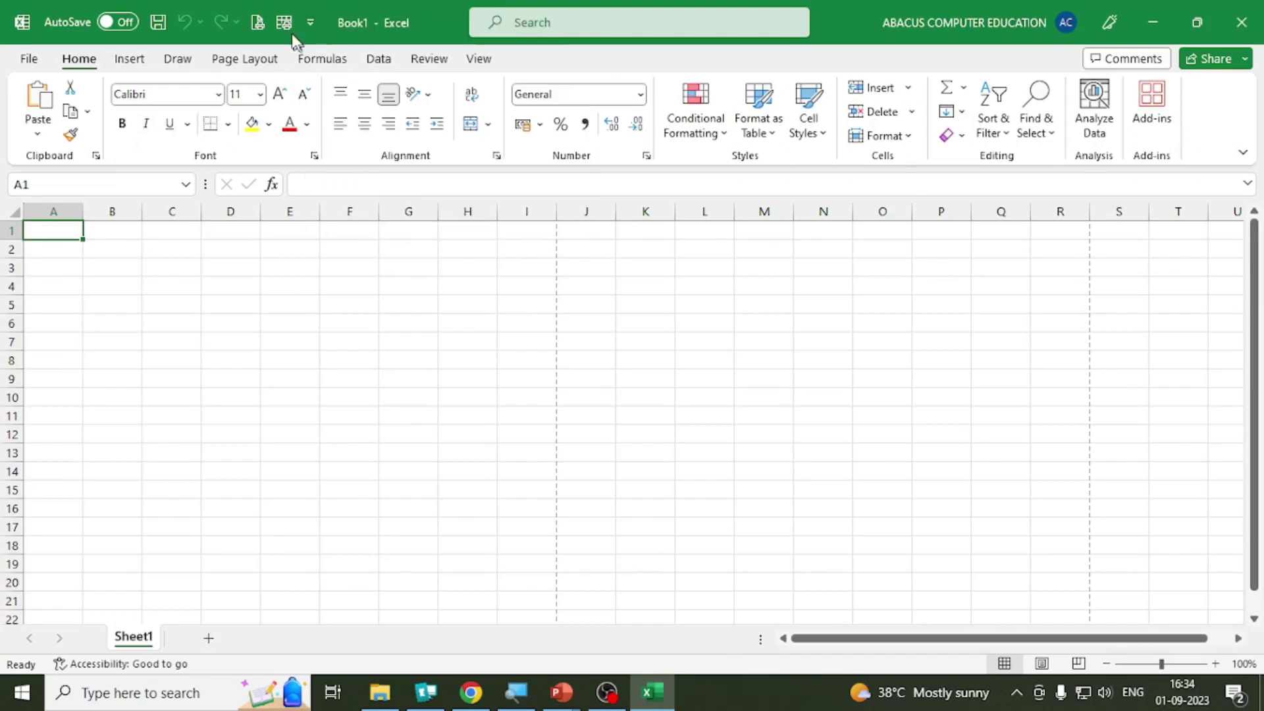
right_click(287, 25)
left_click(305, 38)
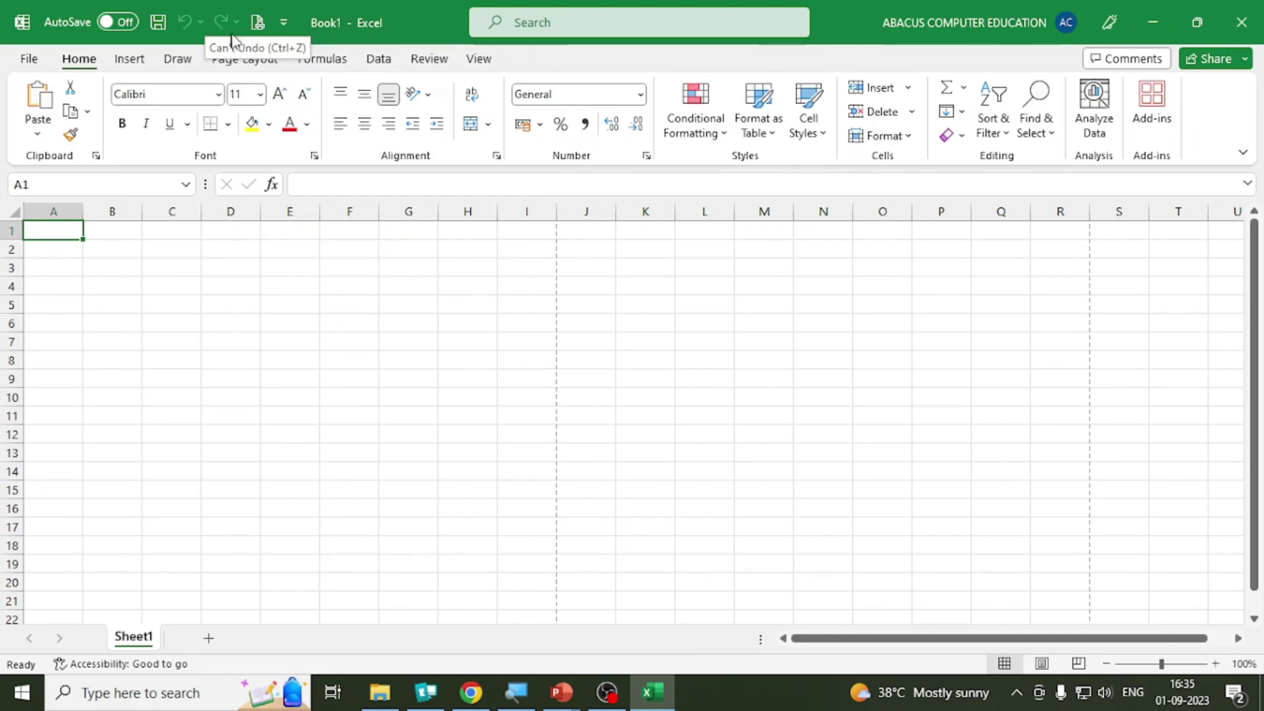
Step: Show the Quick Access Toolbar below the ribbon and move it back above the ribbon
left_click(284, 22)
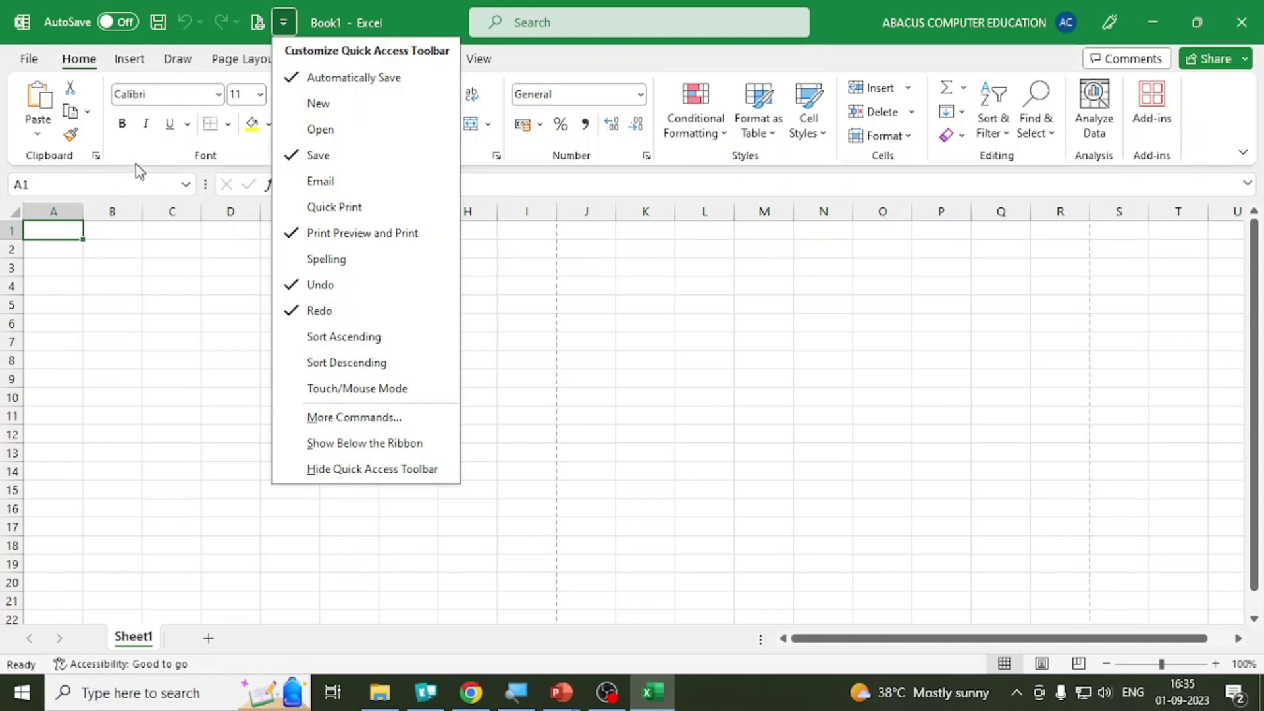
left_click(403, 448)
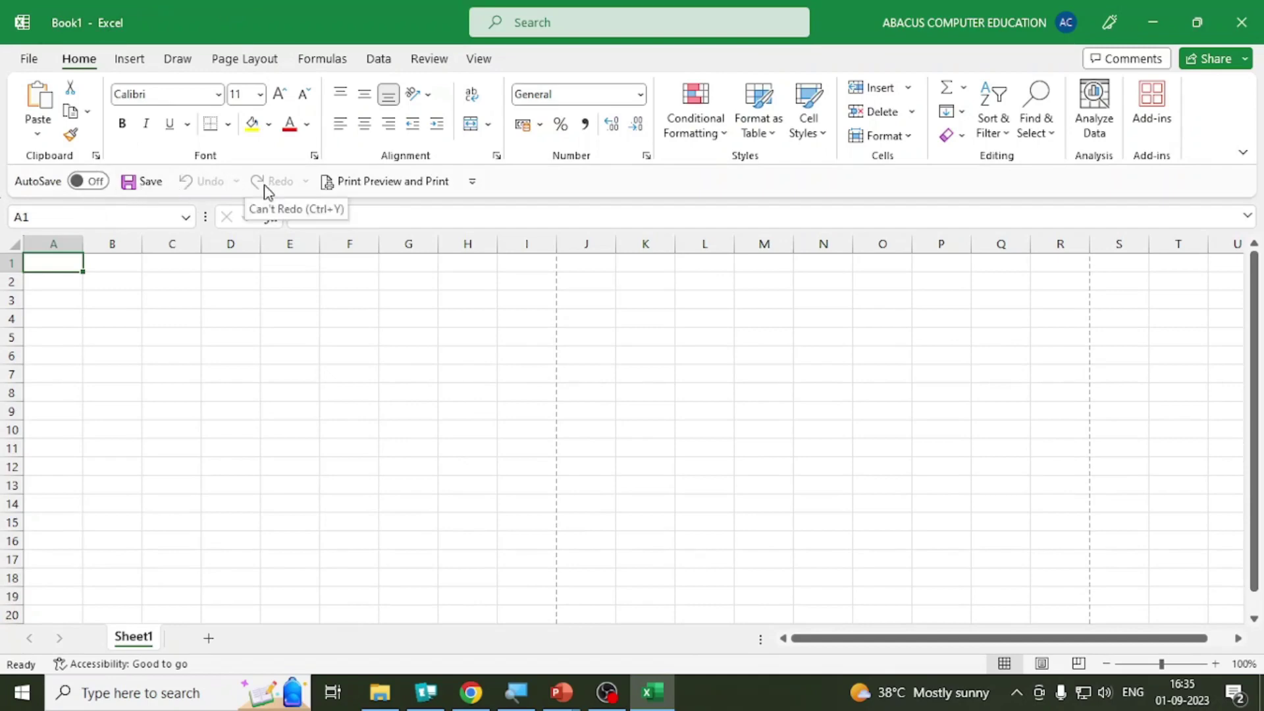
left_click(287, 333)
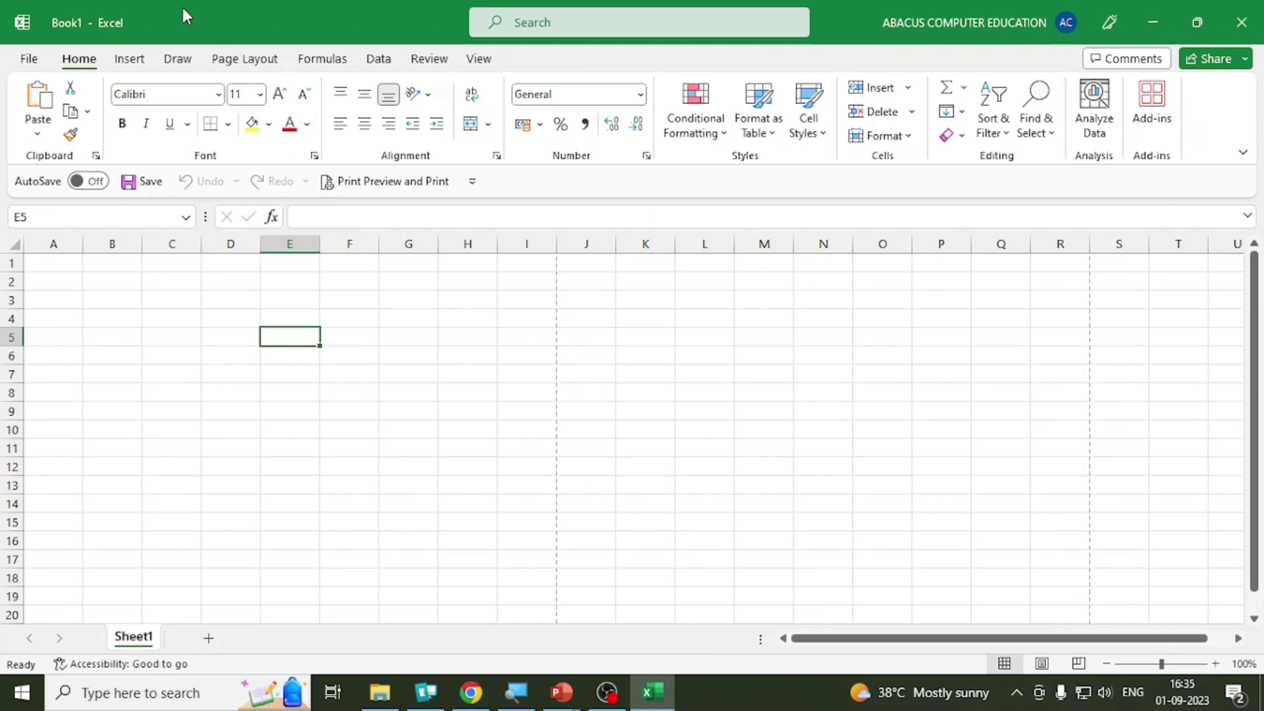
left_click(473, 181)
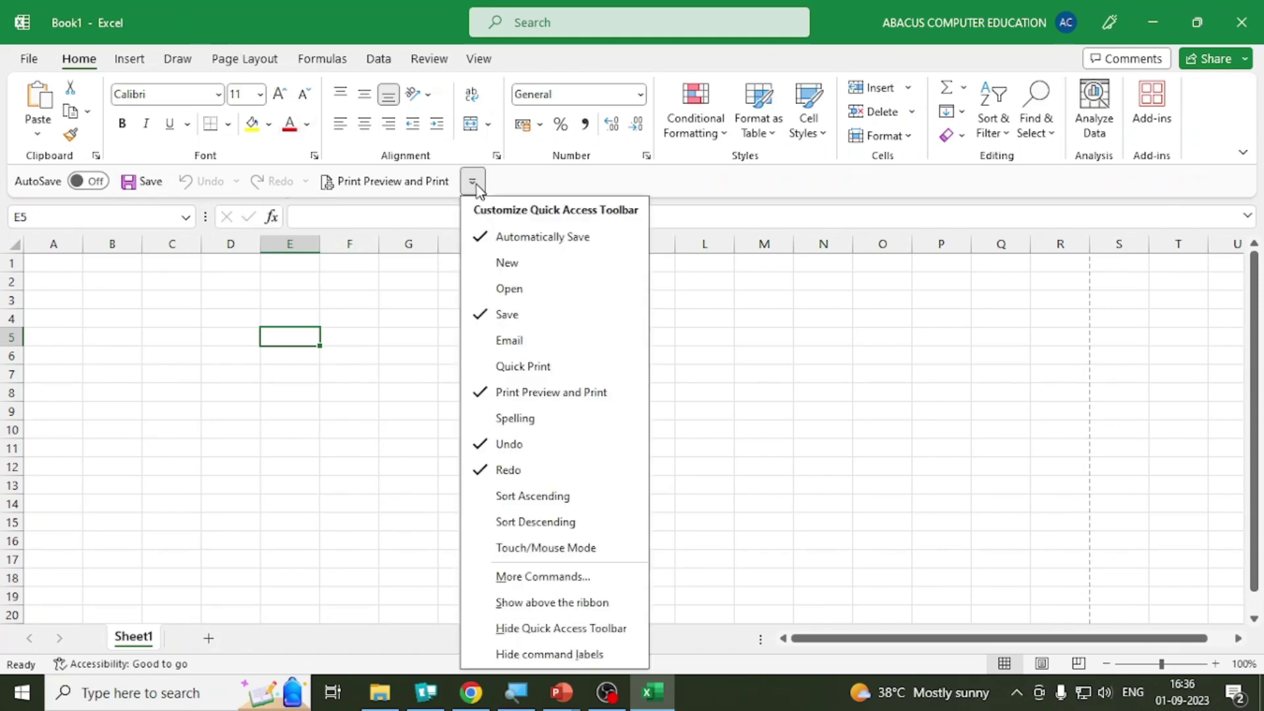
left_click(527, 602)
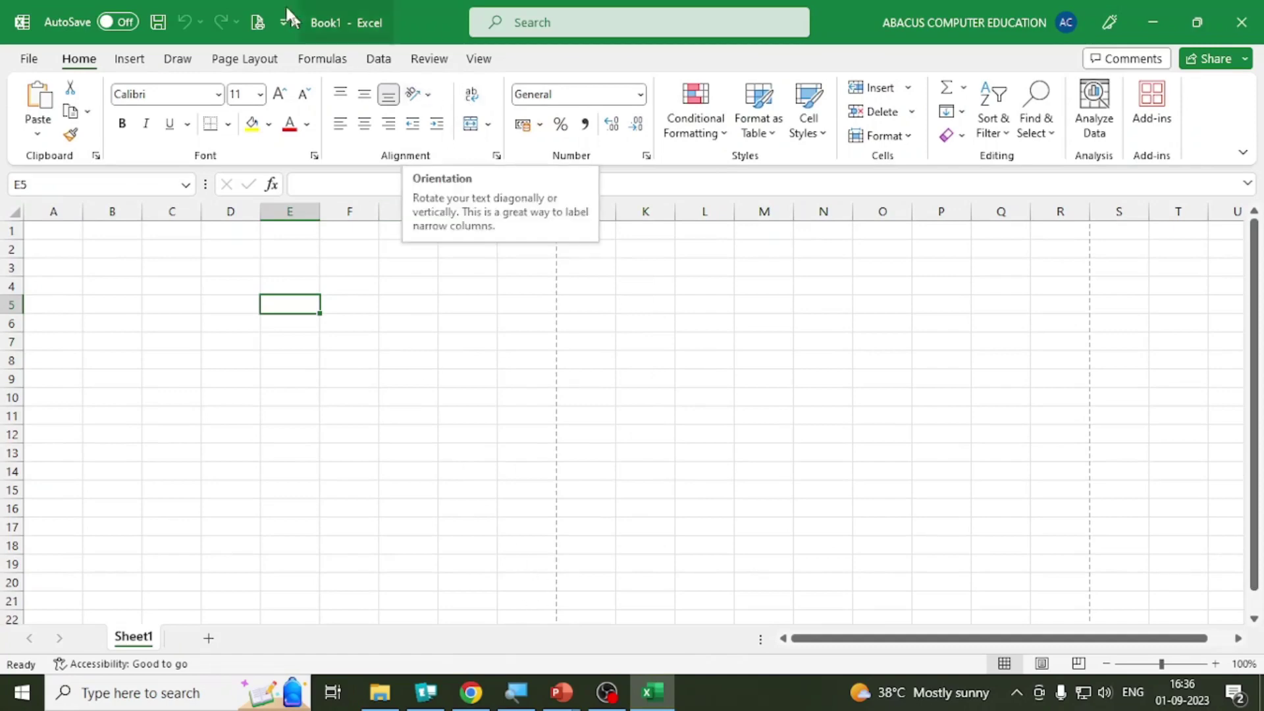
Step: Add the Touch/Mouse Mode command to the Quick Access Toolbar and check that it is ticked in the customization list
left_click(285, 20)
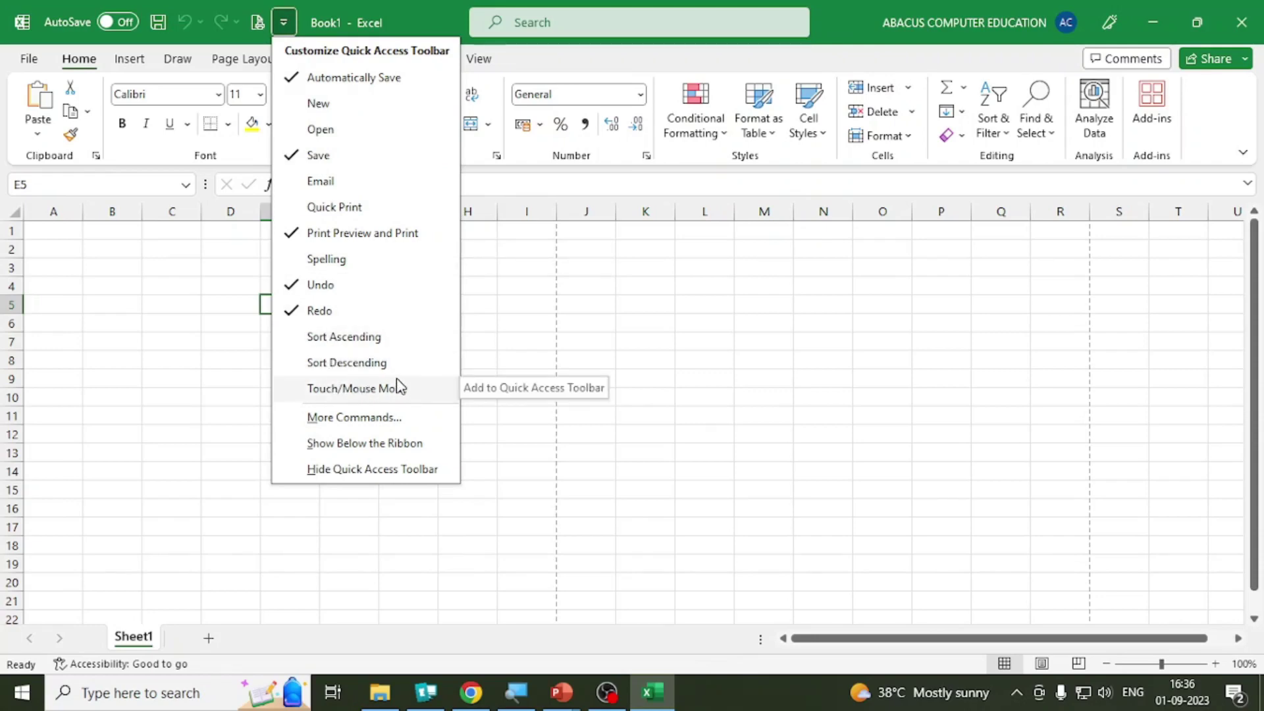
left_click(398, 395)
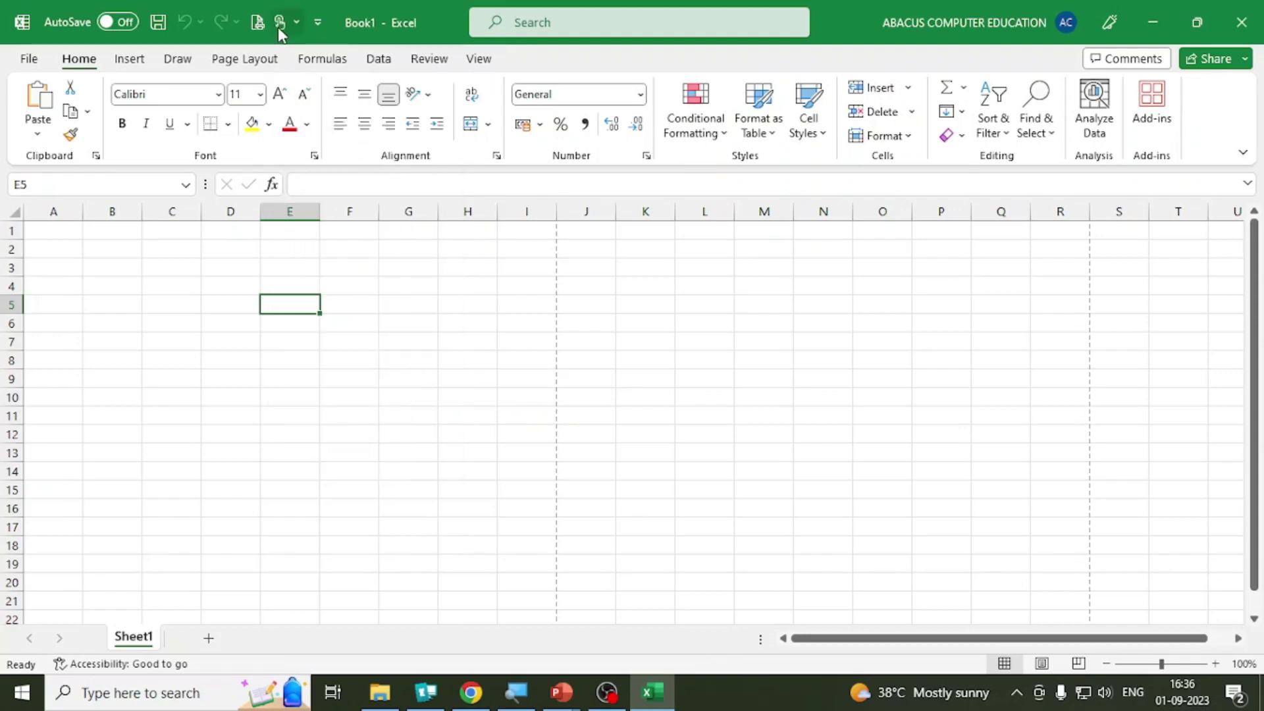
left_click(317, 23)
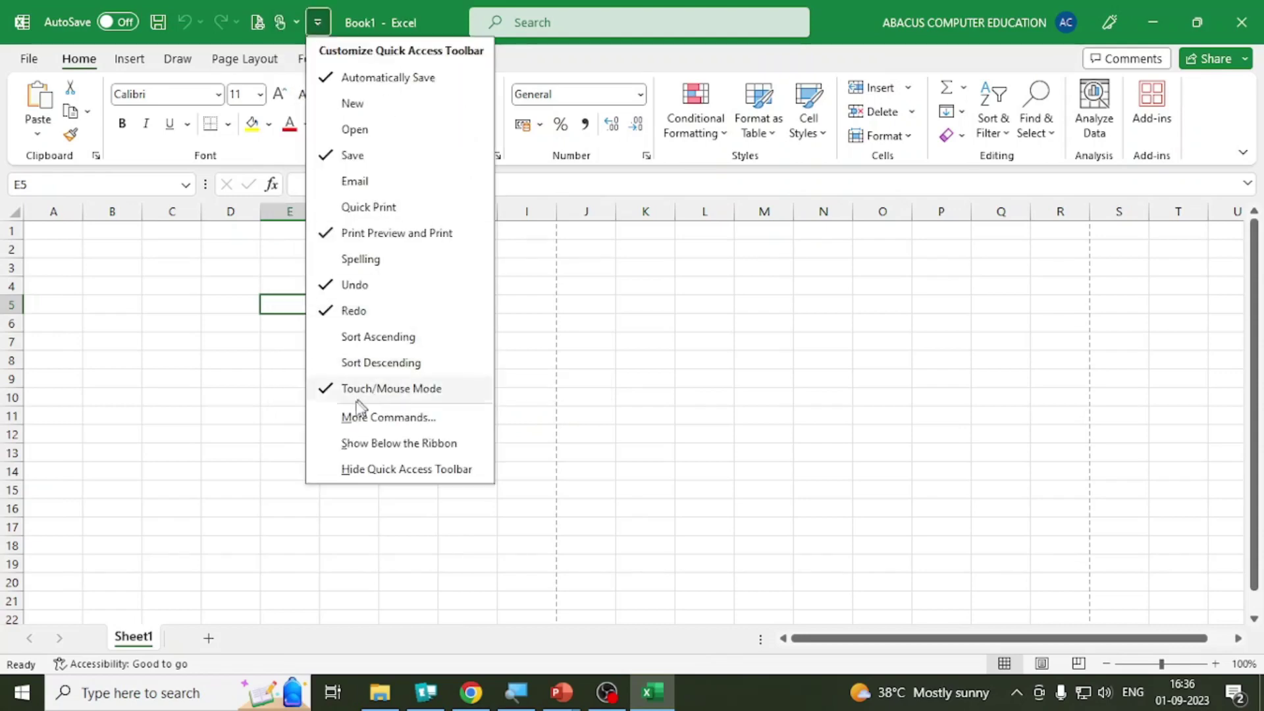
left_click(570, 347)
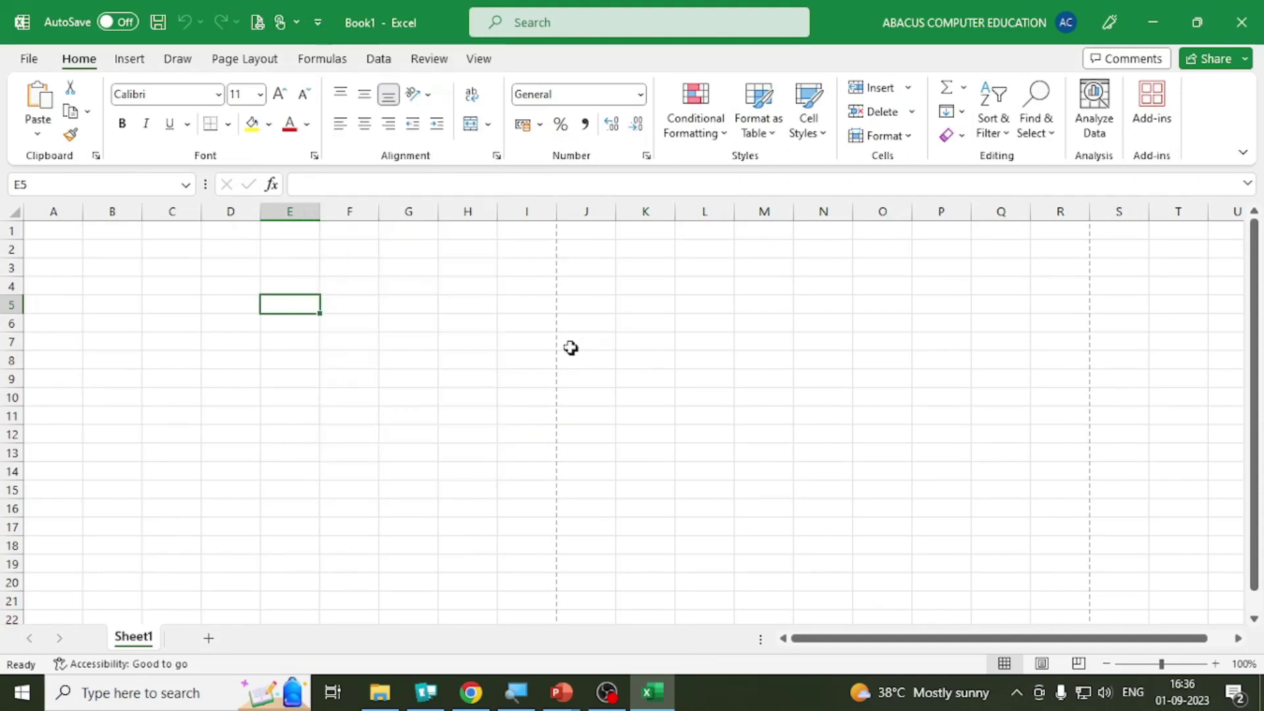
Step: Switch the ribbon's command spacing to Touch and back to Mouse
left_click(291, 20)
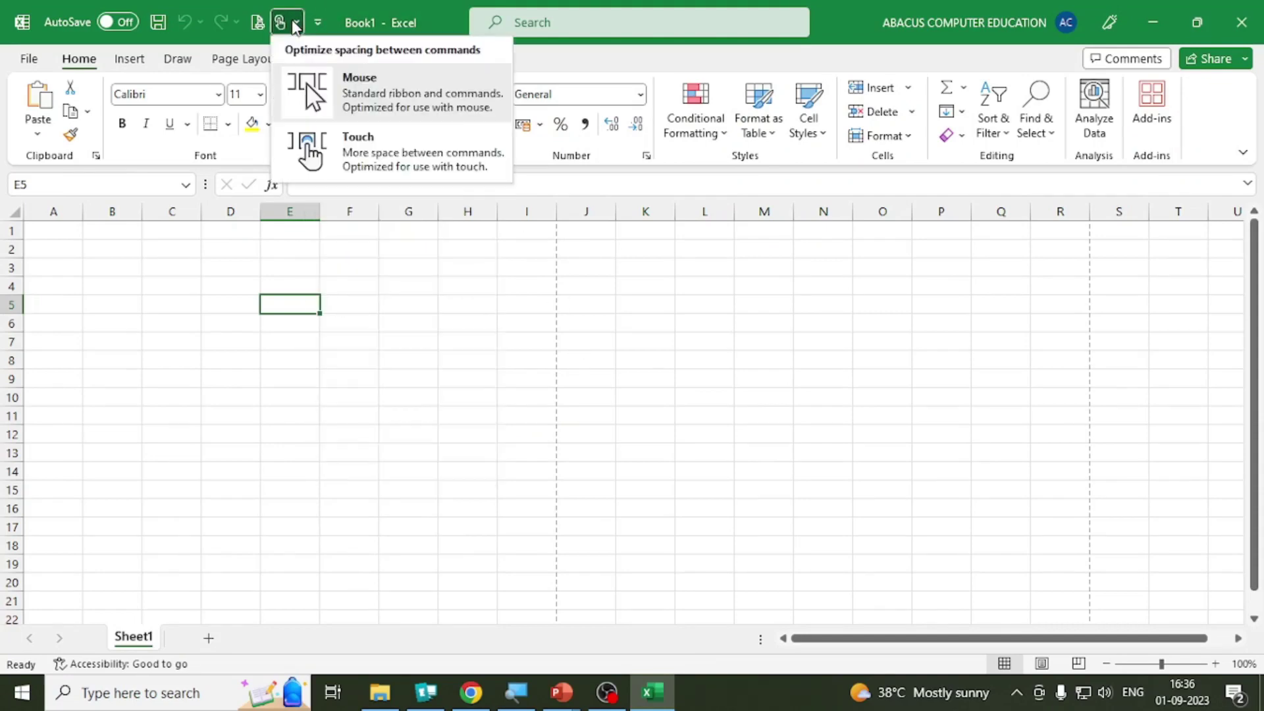
left_click(412, 158)
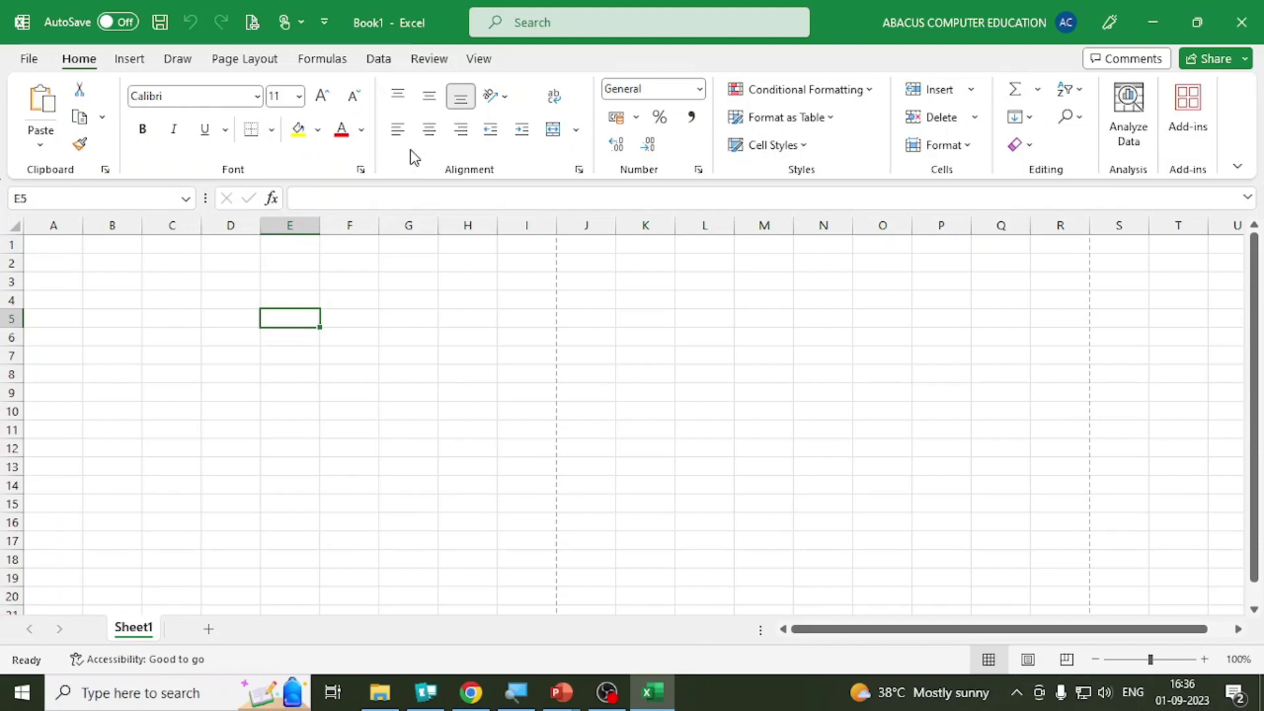
left_click(296, 23)
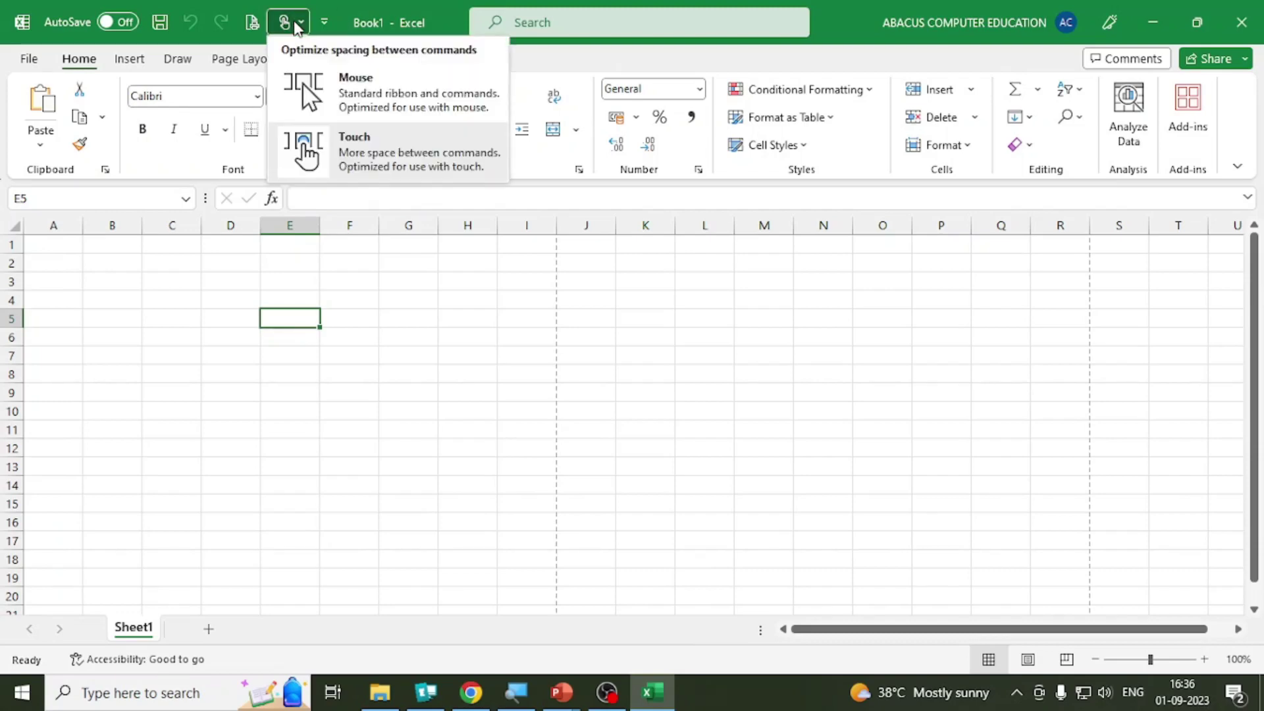
left_click(334, 84)
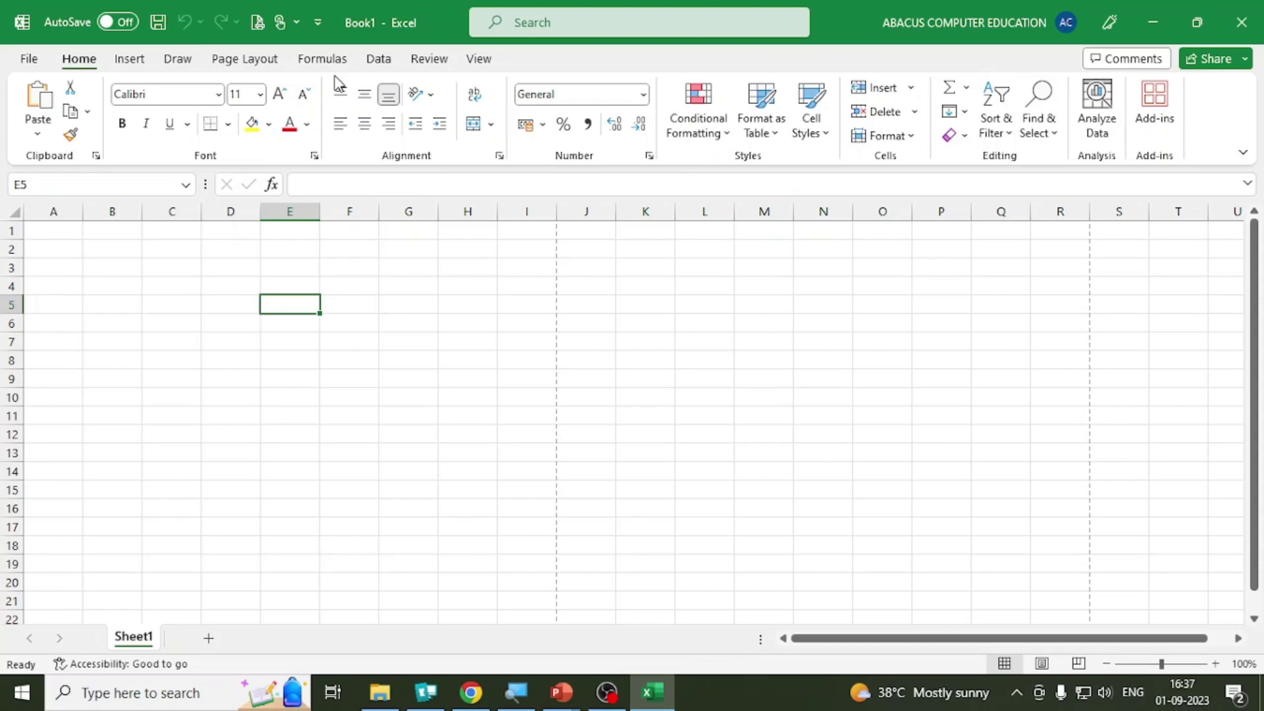
Step: Toggle the command spacing to Touch and back to Mouse once more, and remove Touch/Mouse Mode from the Quick Access Toolbar
left_click(279, 22)
left_click(306, 150)
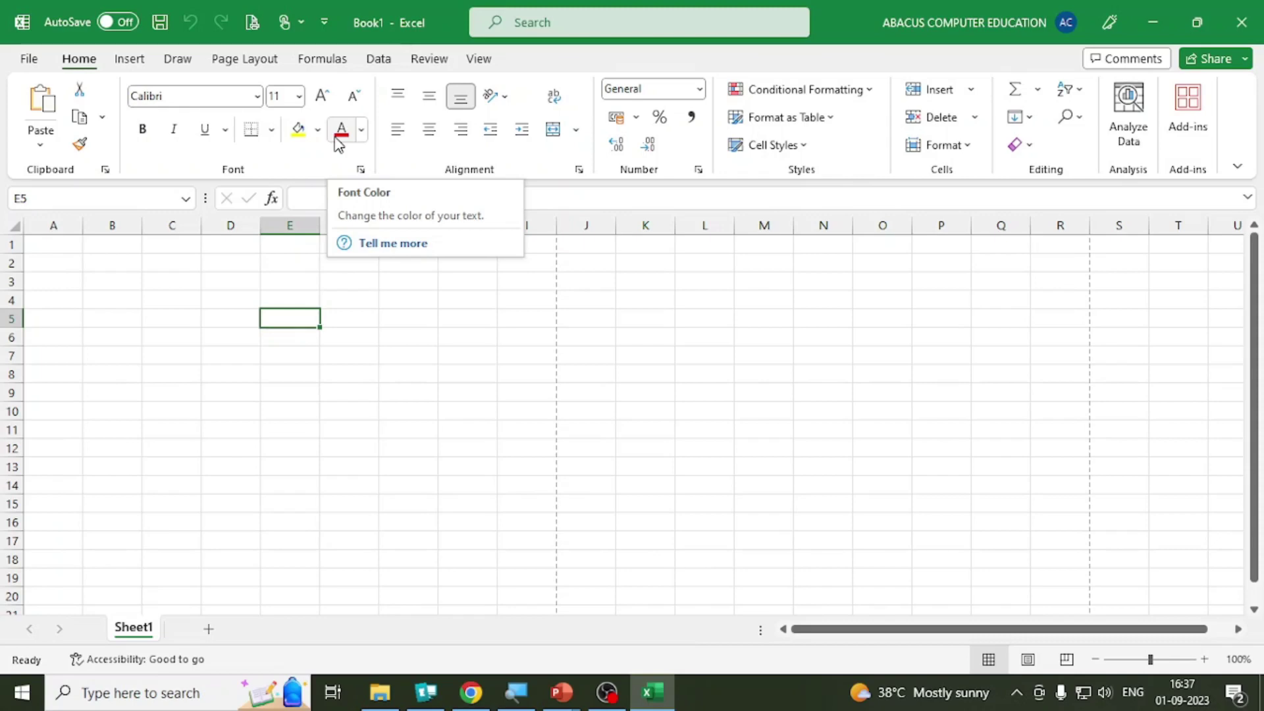
left_click(284, 22)
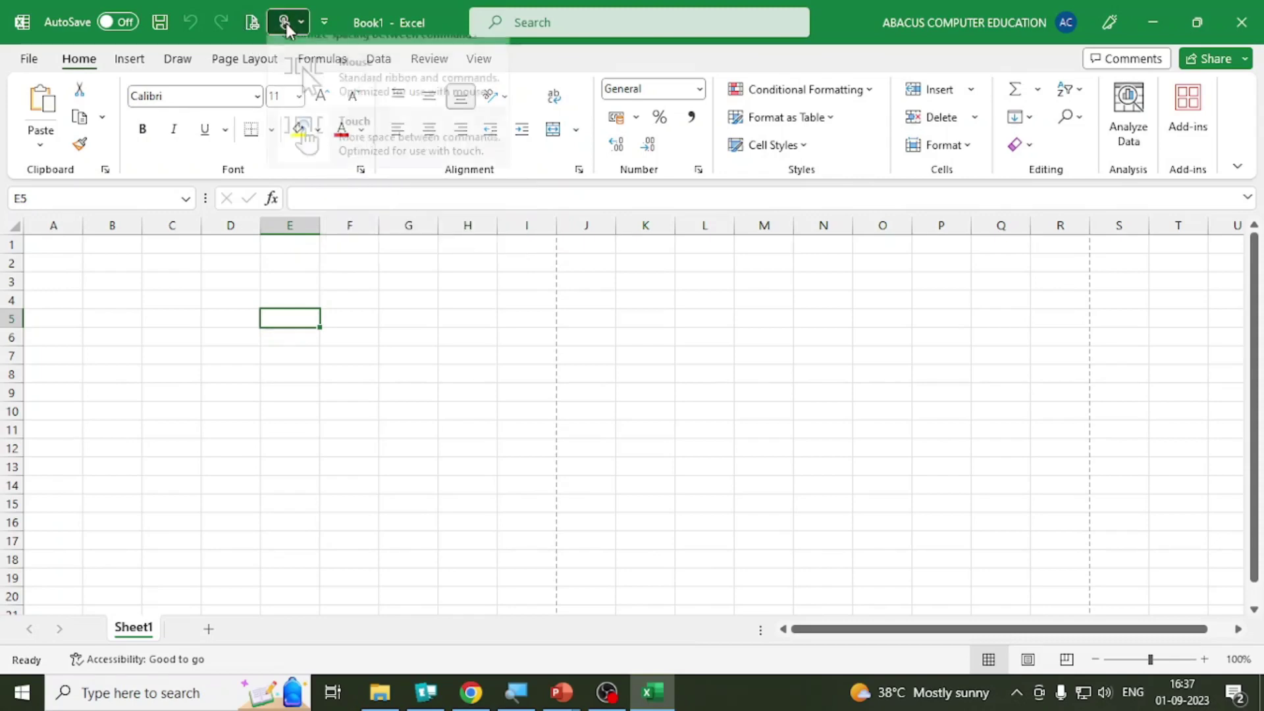
left_click(309, 92)
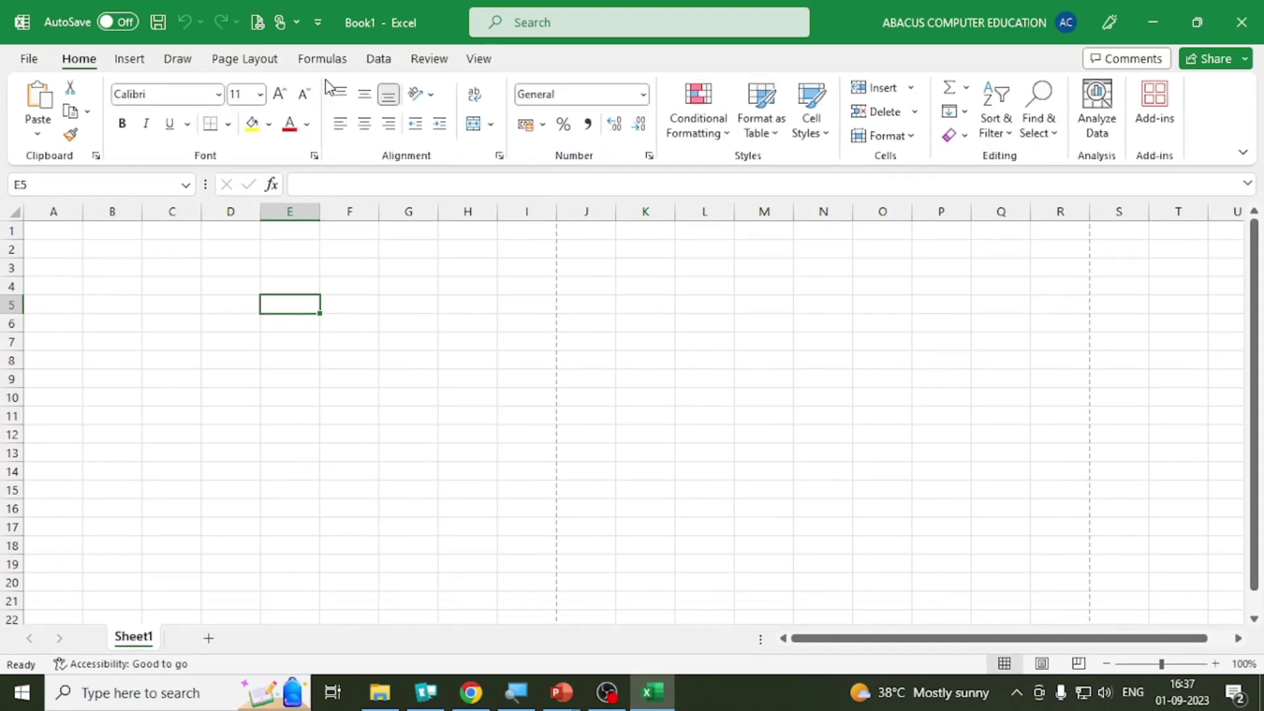
right_click(286, 23)
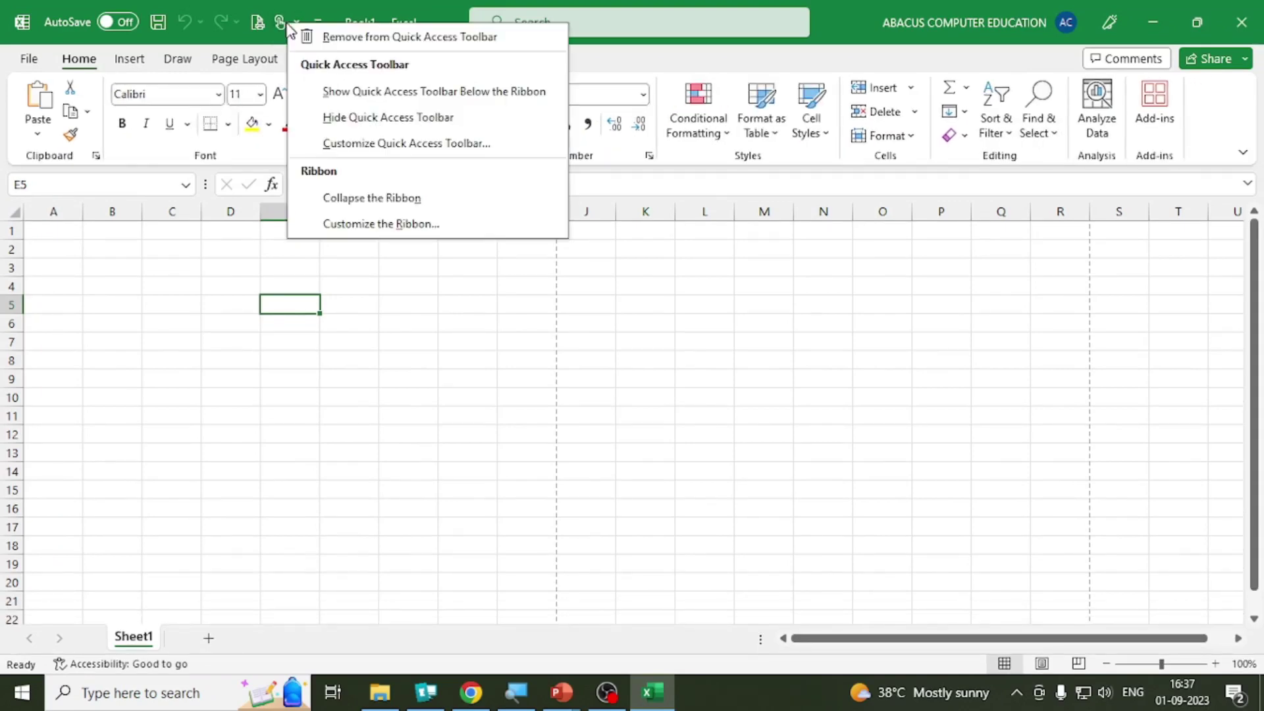
left_click(325, 45)
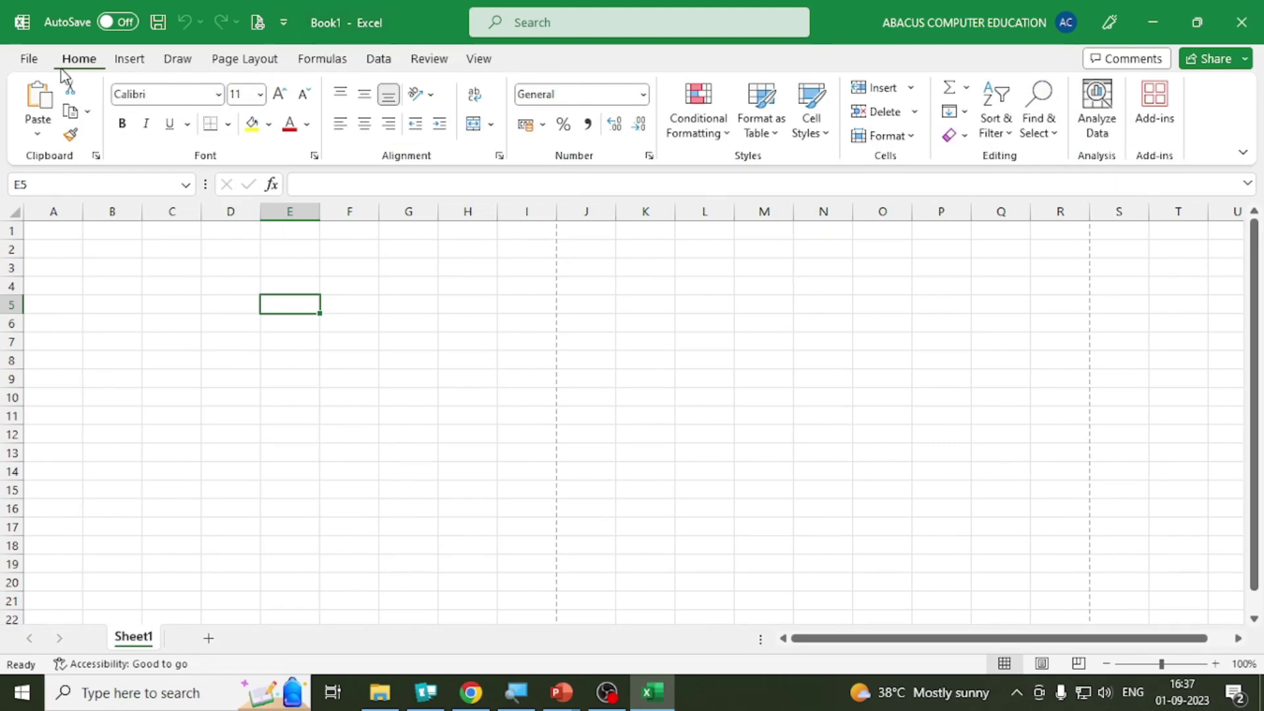
Step: Review the command groups that the ribbon offers for Insert, Home and Page Layout, ending on Home
left_click(119, 64)
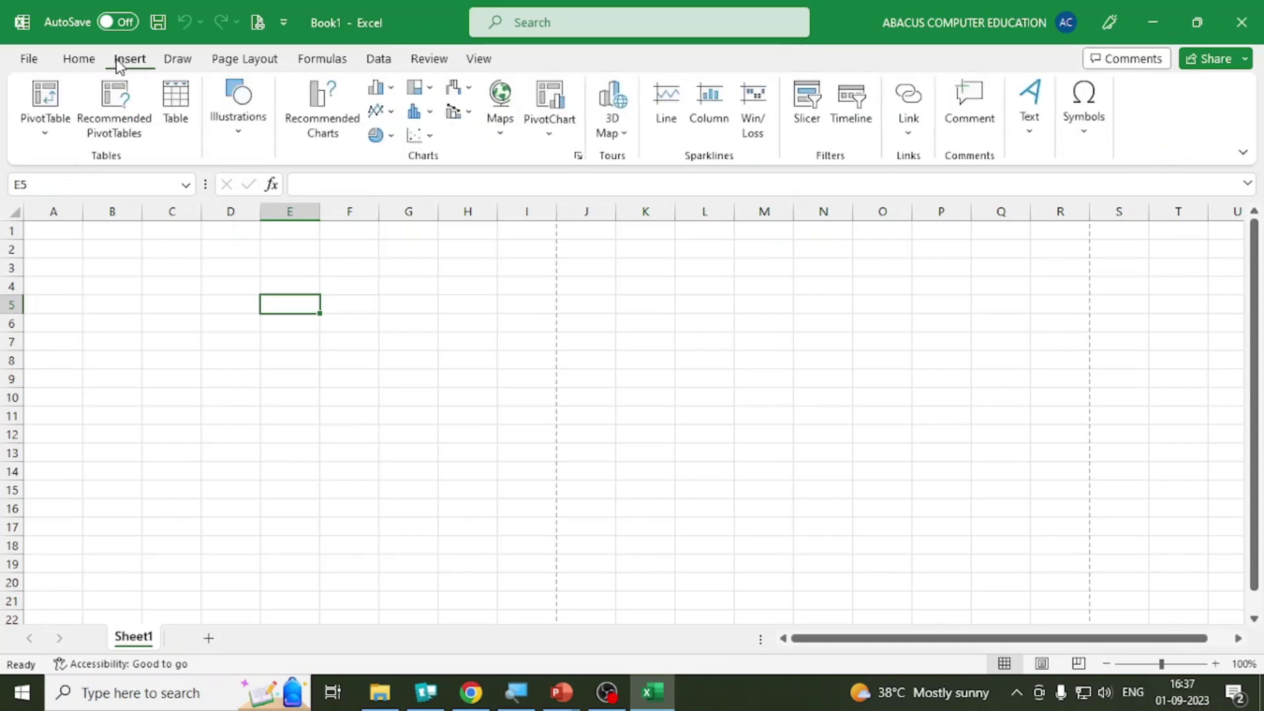
left_click(79, 60)
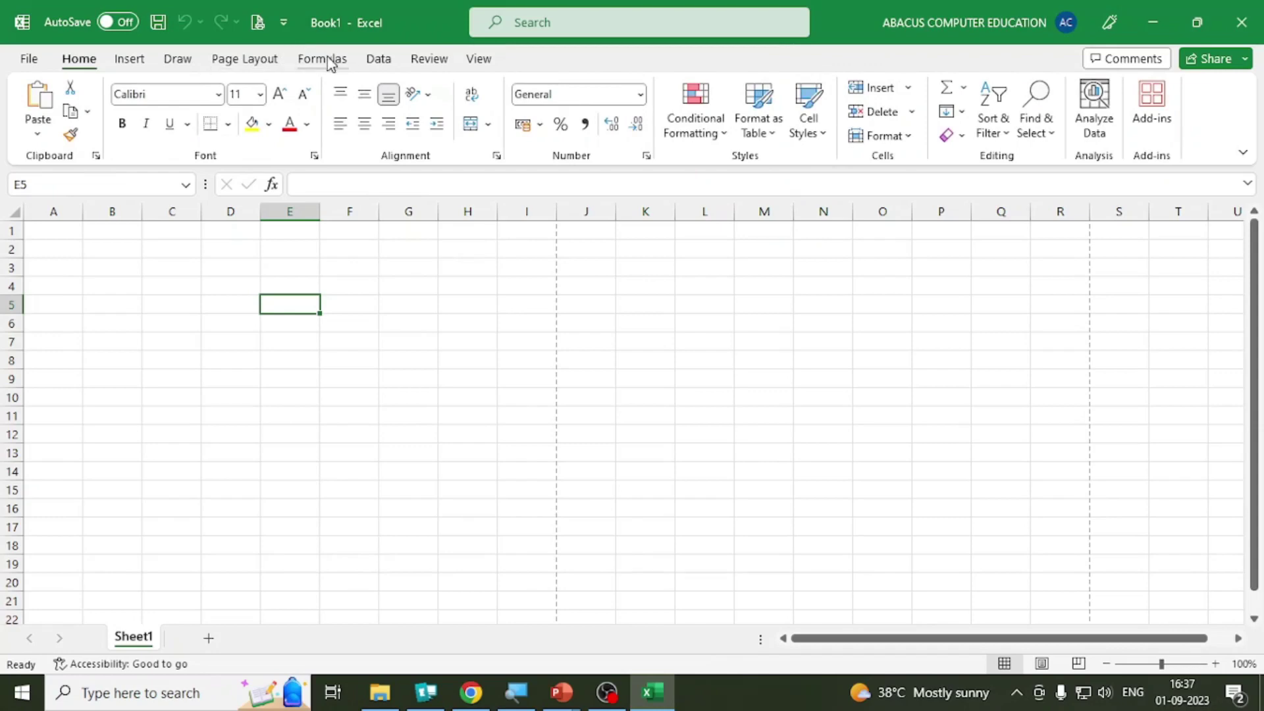
left_click(272, 62)
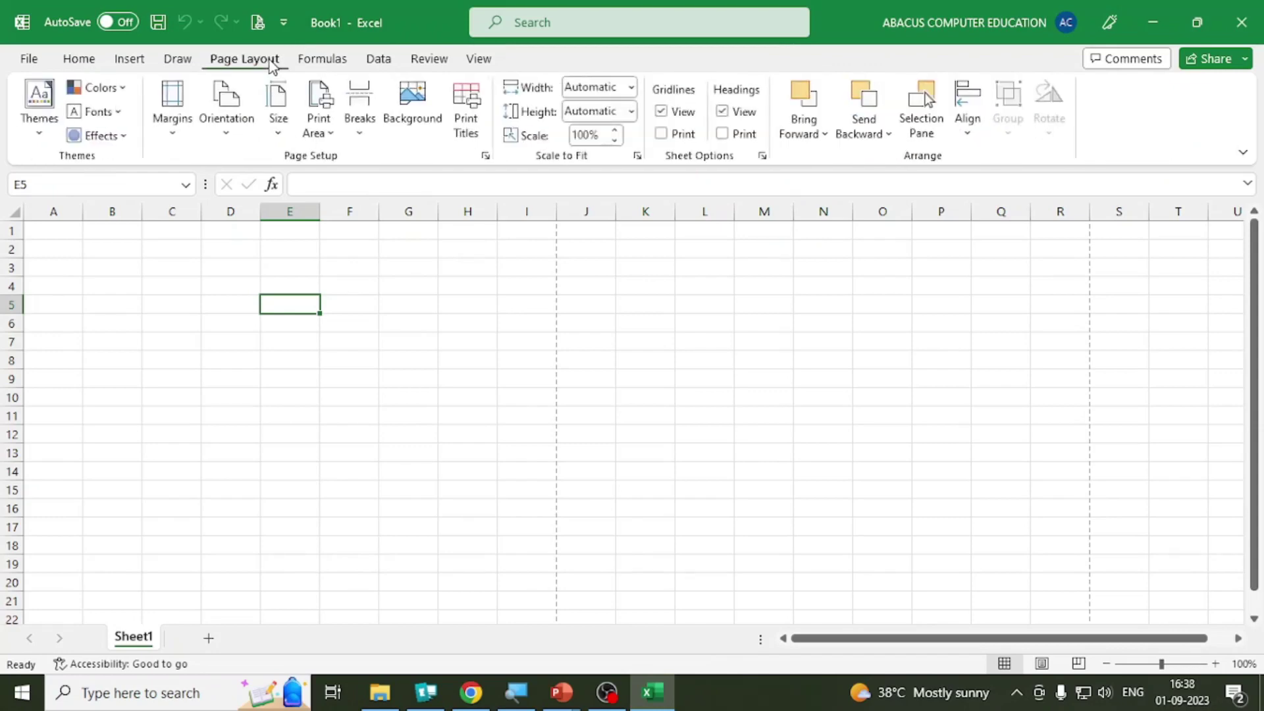
left_click(98, 63)
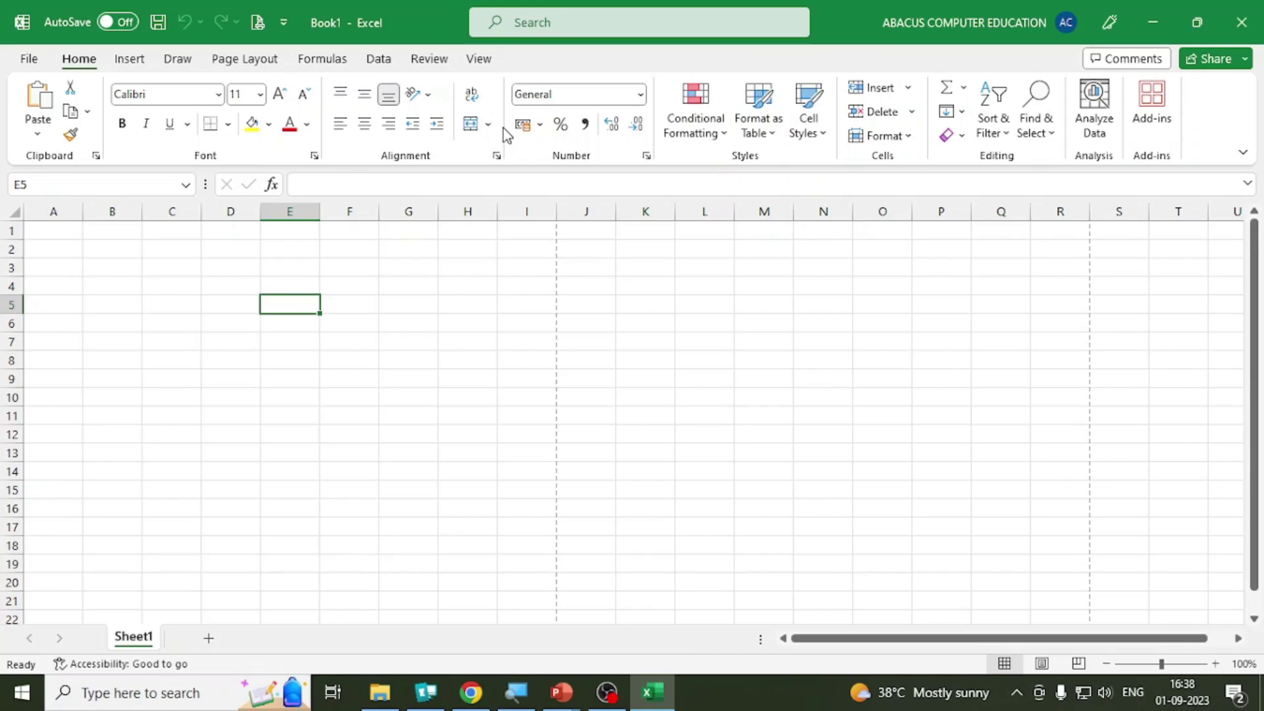
Step: Select cell H2 and collapse the ribbon while the Insert commands are displayed
left_click(479, 250)
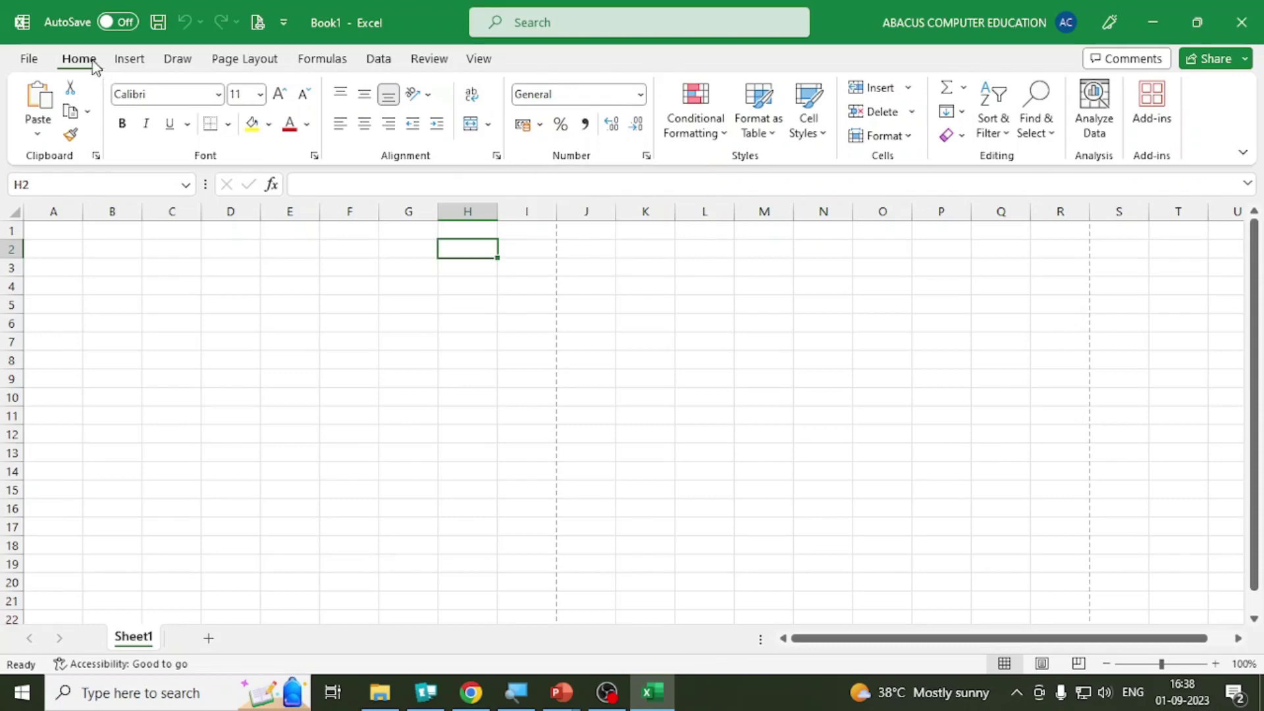
left_click(130, 64)
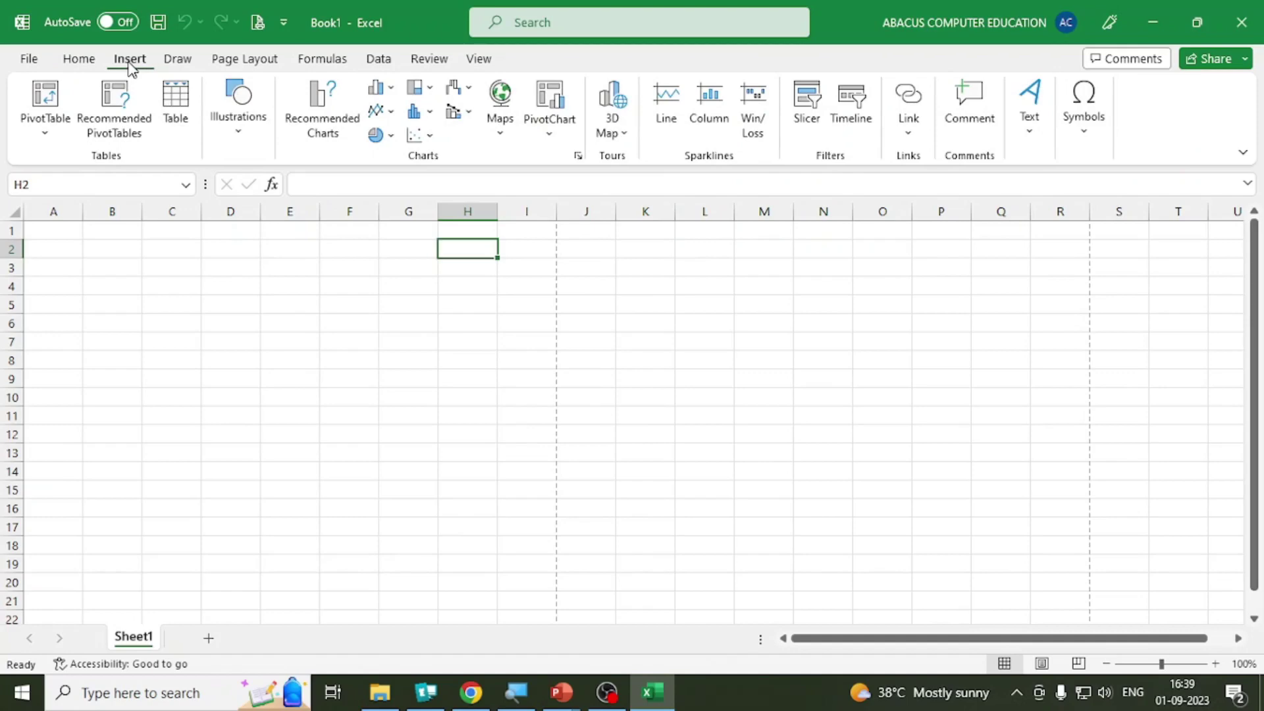
double_click(130, 61)
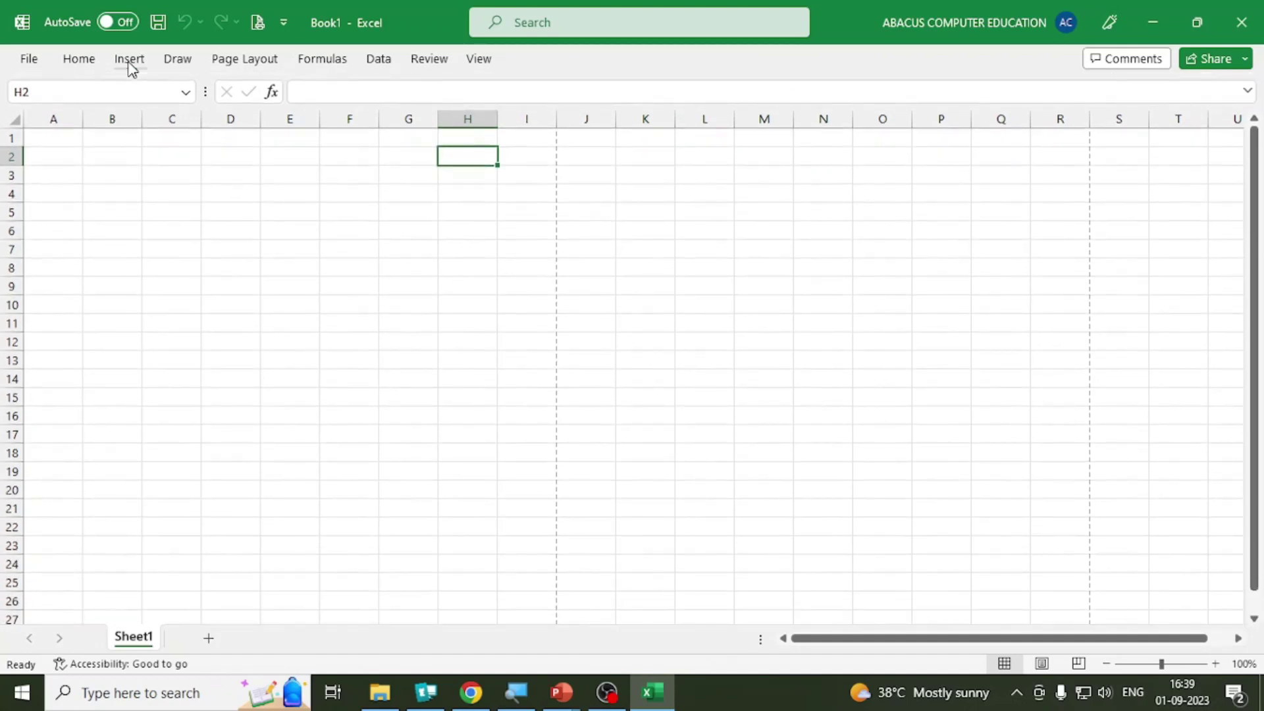
Step: Select cell F6, make it bold from the temporarily revealed Home commands, and briefly reveal those commands once more
left_click(322, 232)
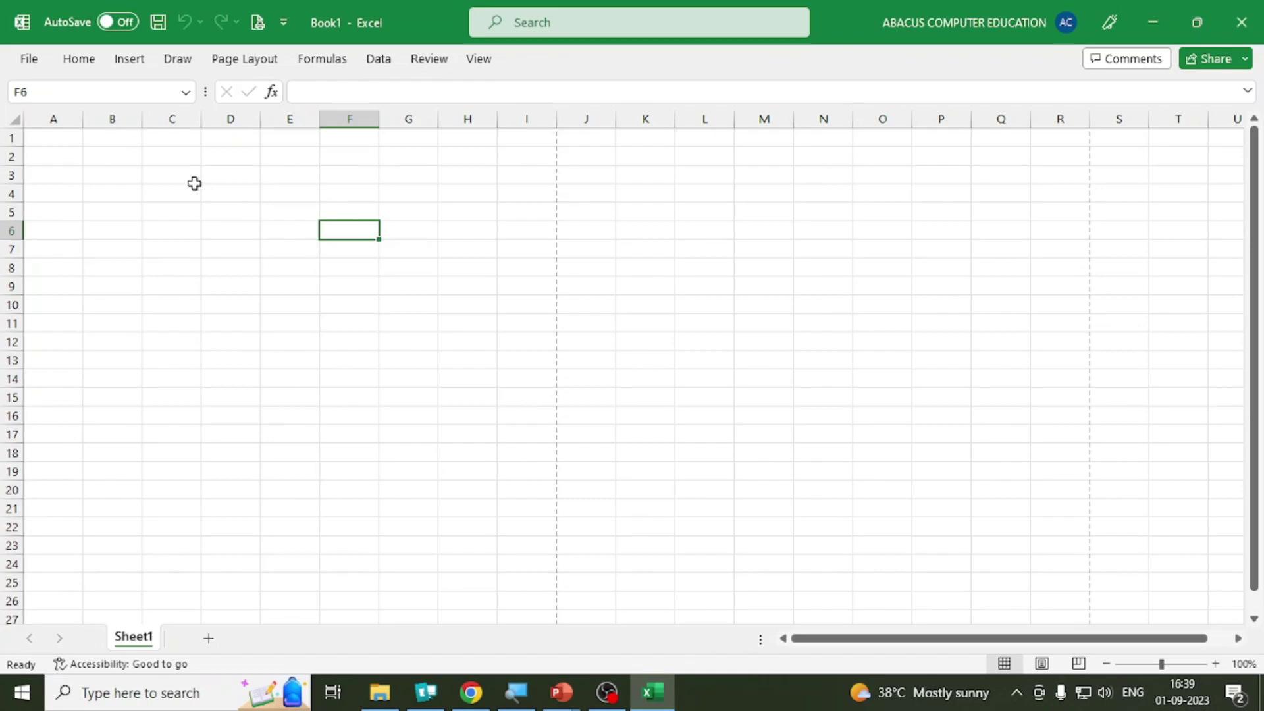
left_click(87, 66)
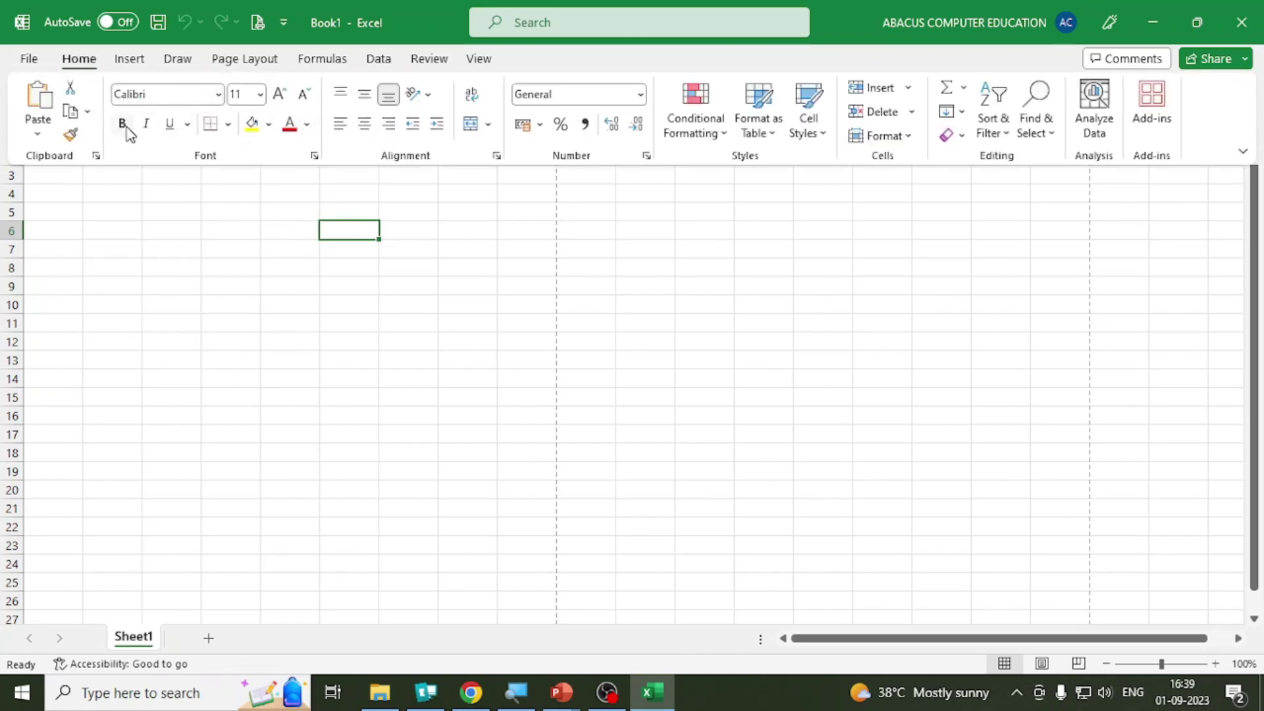
left_click(125, 128)
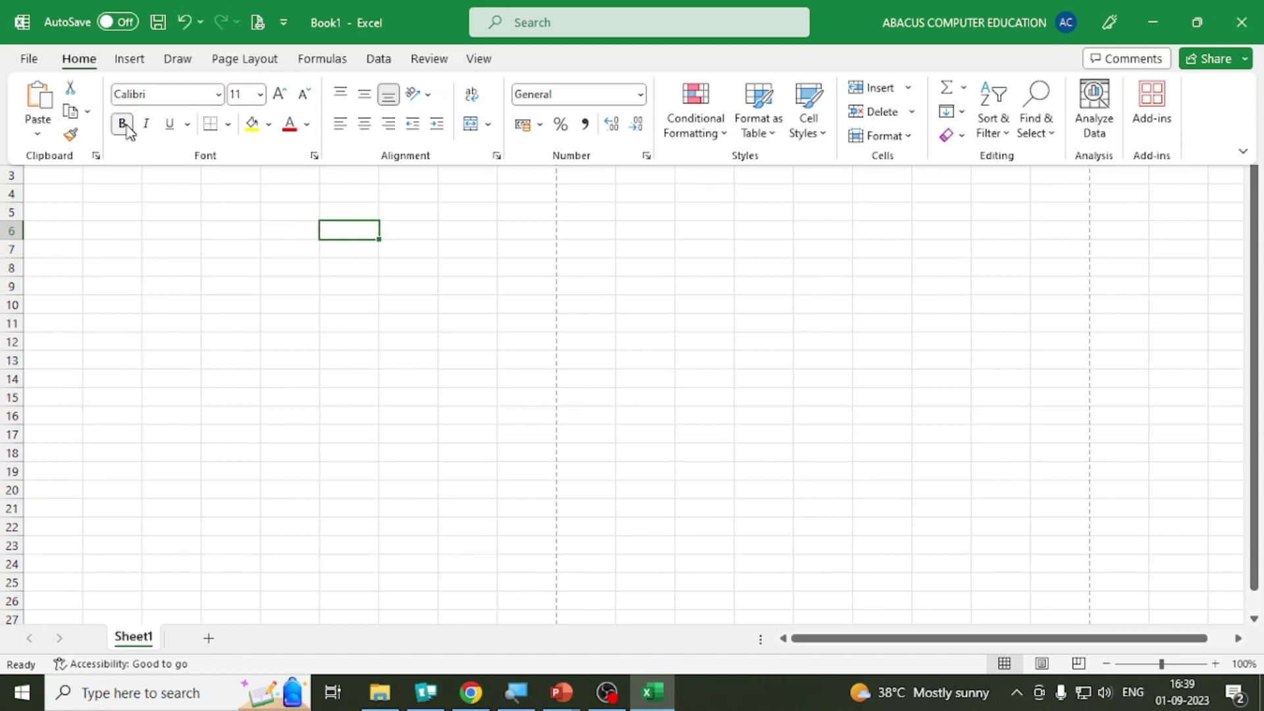
left_click(294, 358)
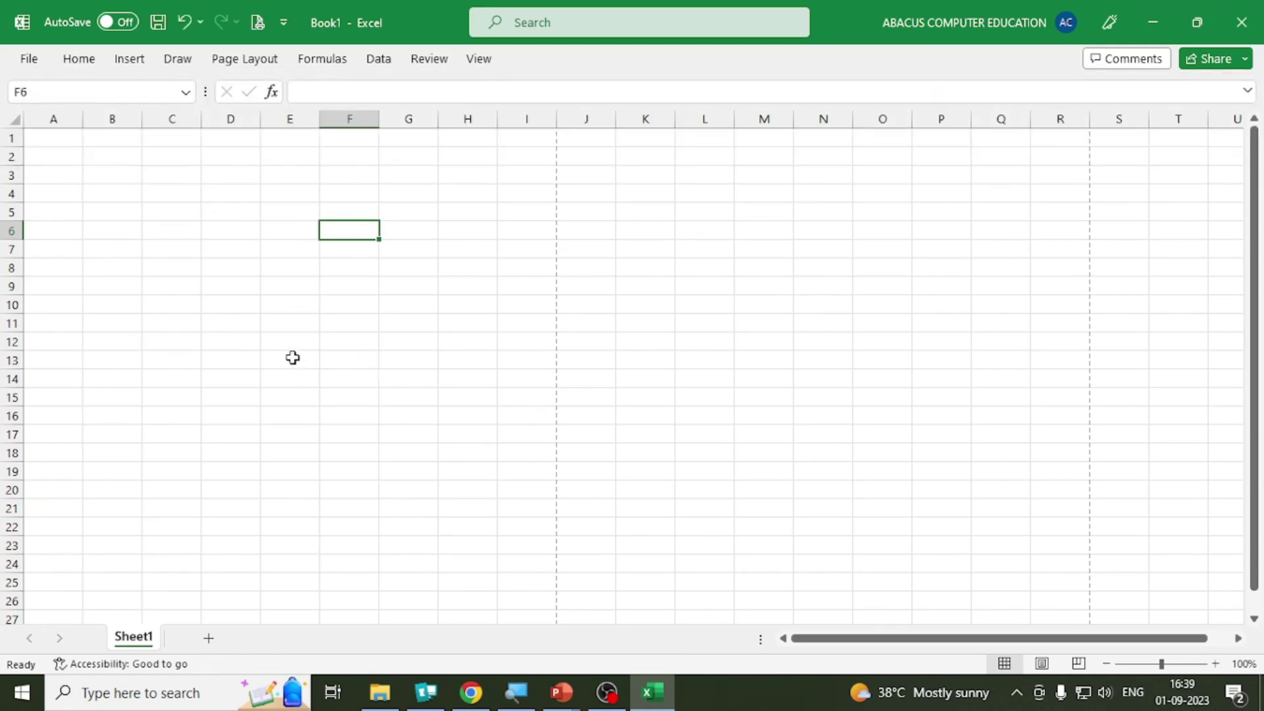
left_click(75, 68)
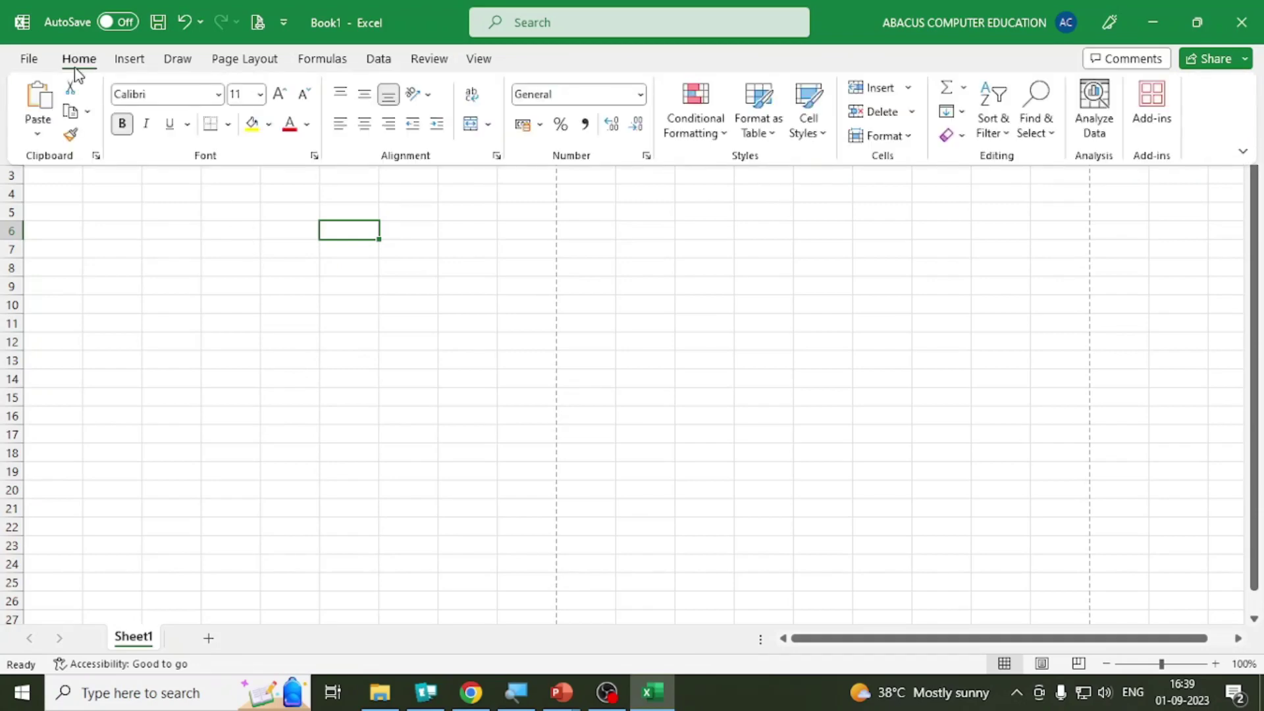
left_click(169, 192)
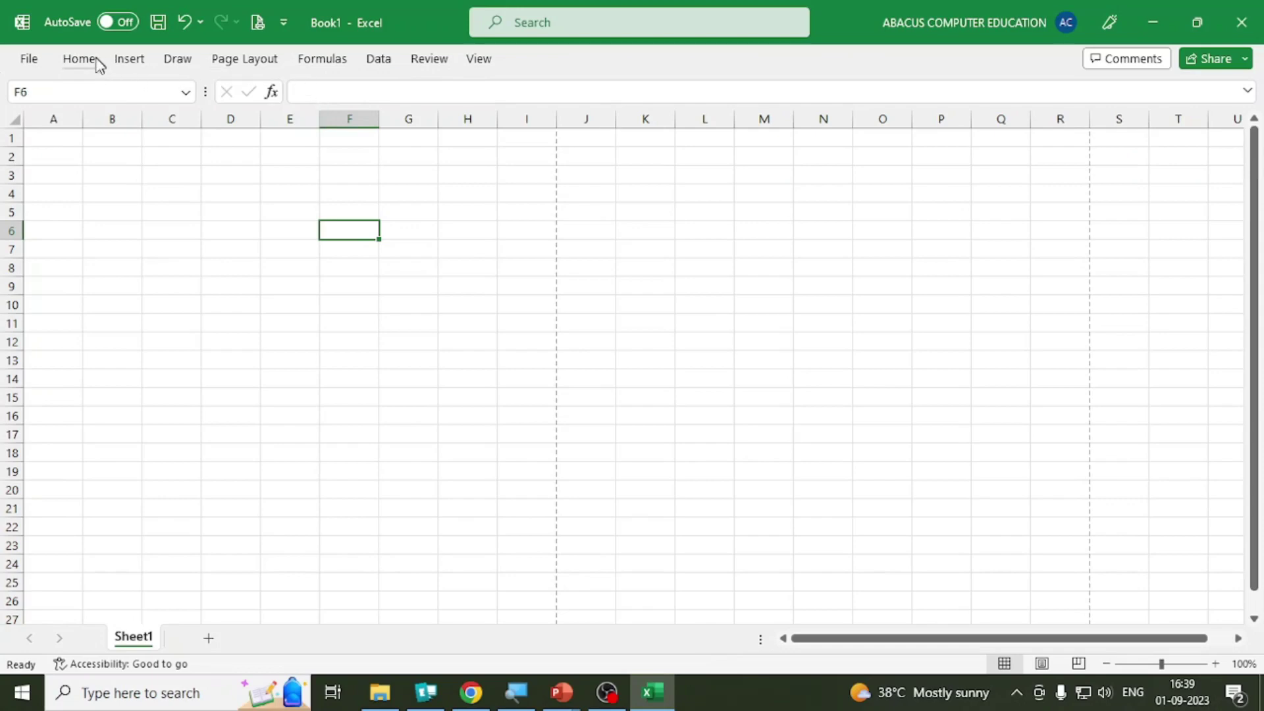
Step: Pin the ribbon open with the Page Layout commands displayed and select cell D4
left_click(238, 62)
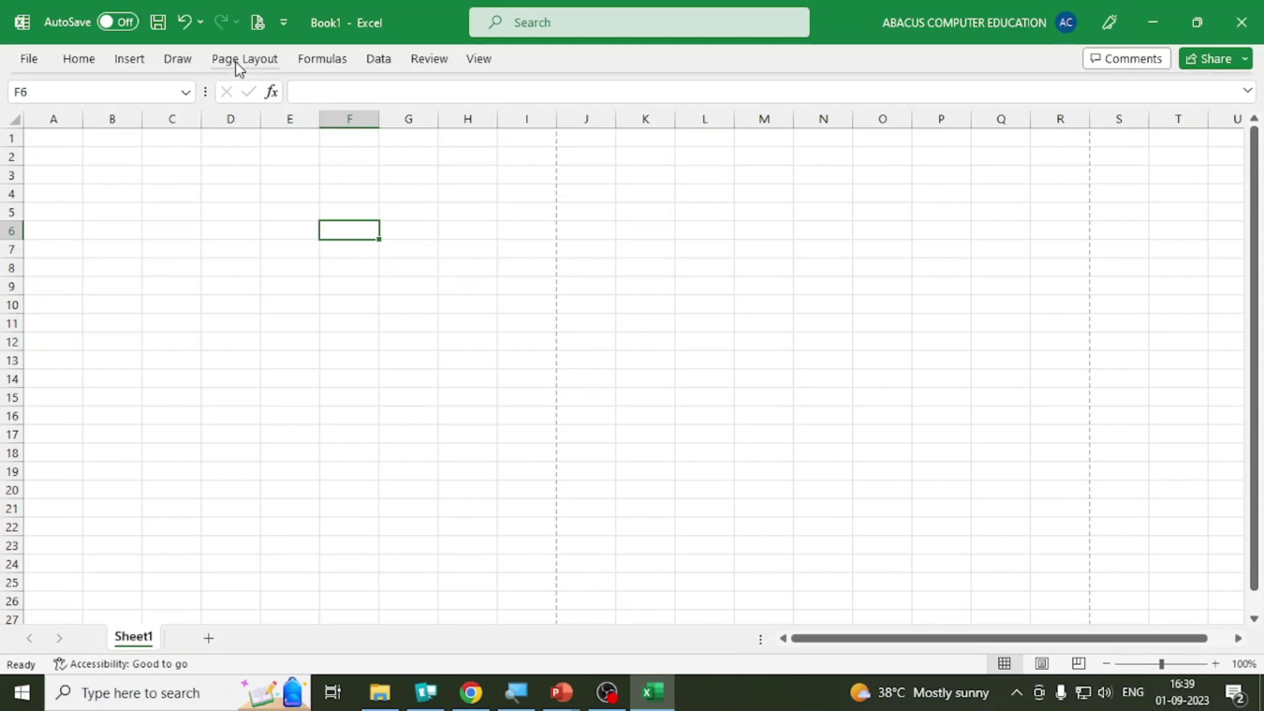
double_click(238, 62)
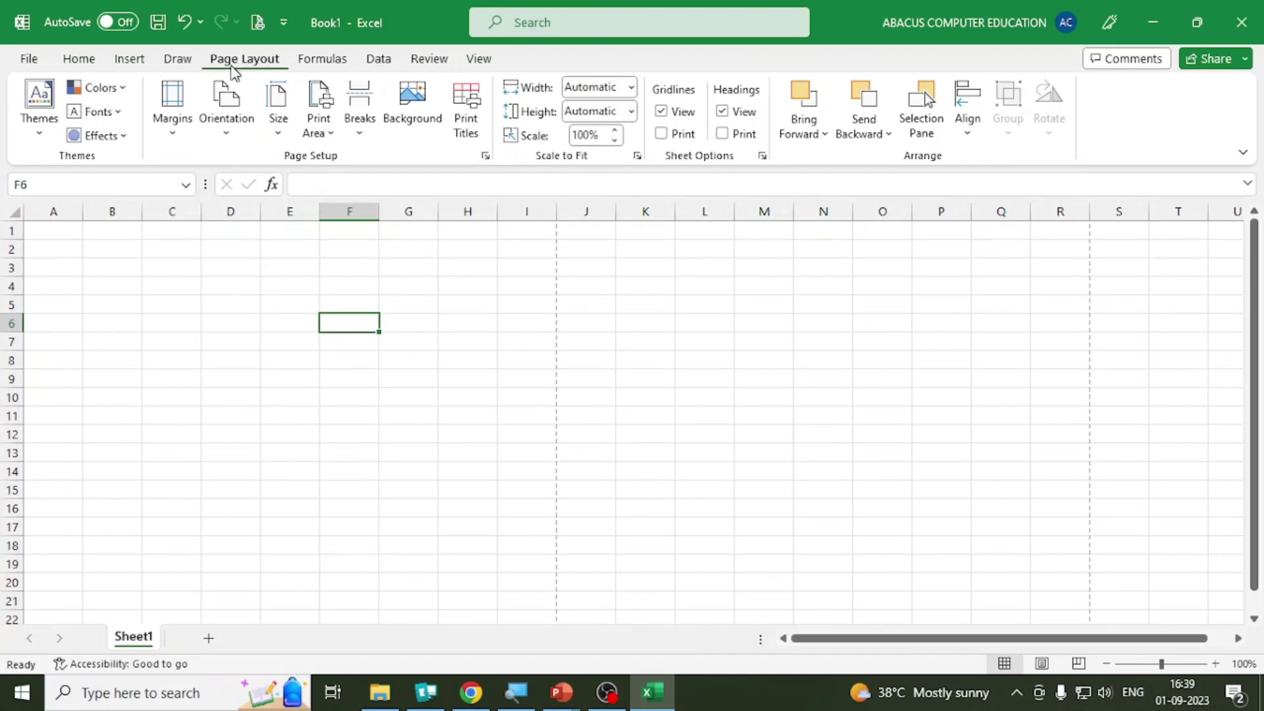
left_click(234, 285)
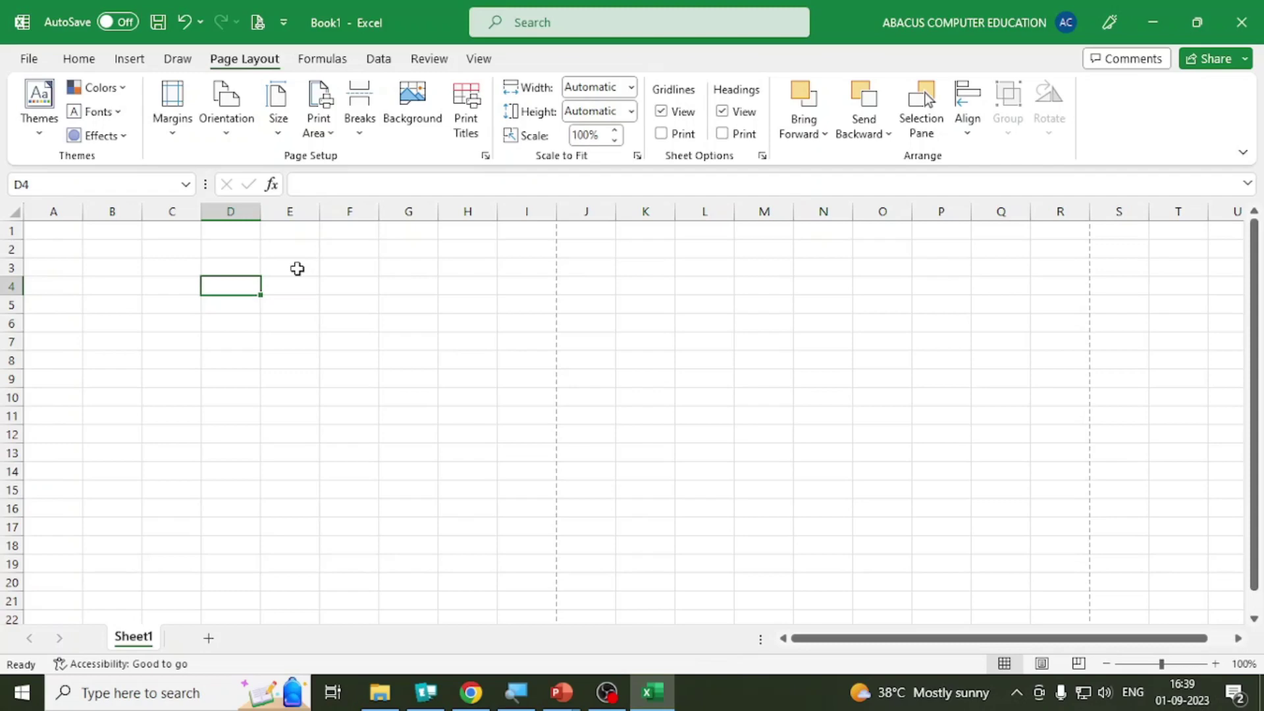
Step: Collapse the ribbon and restore it twice while the Page Layout commands are displayed
key("ctrl+F1")
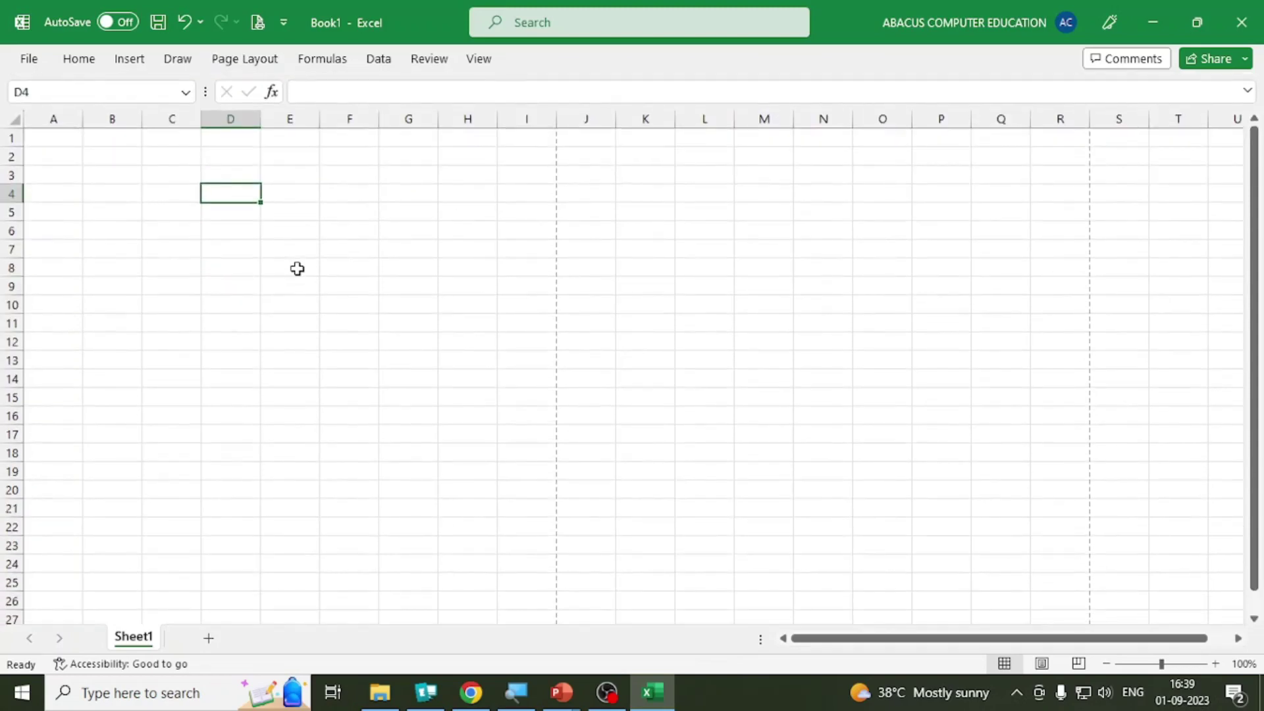
key("ctrl+F1")
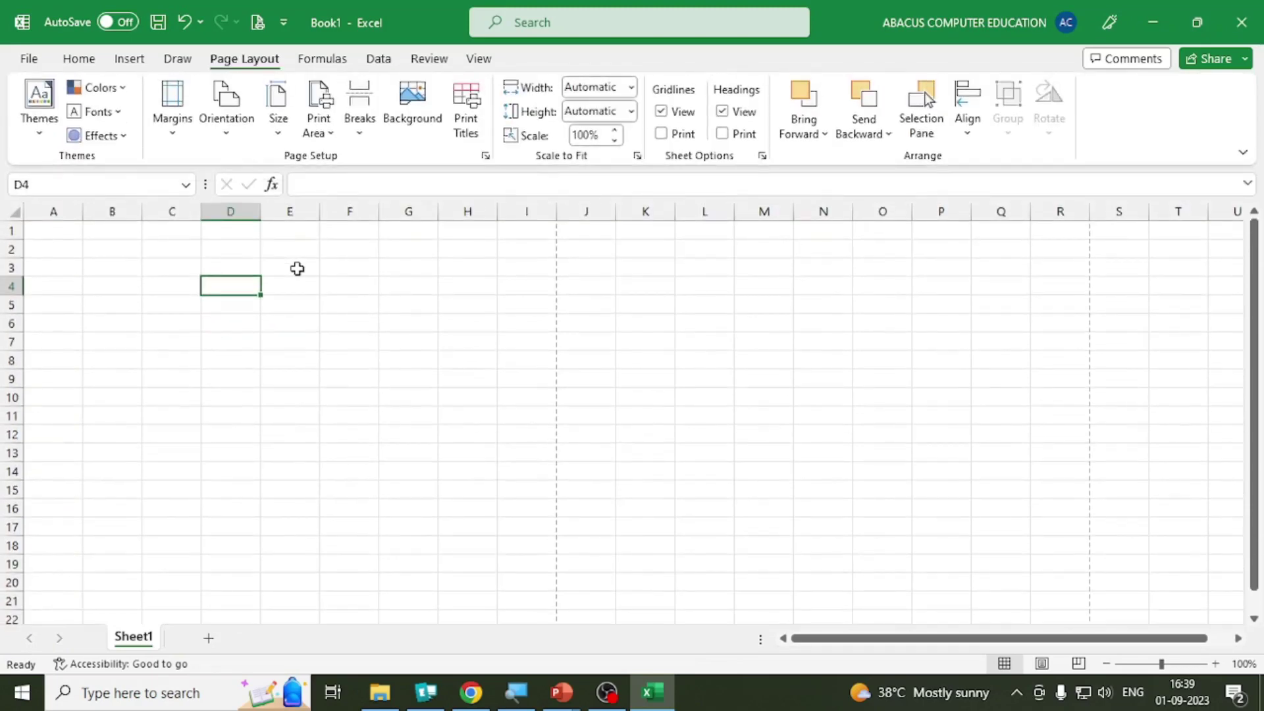
key("ctrl+F1")
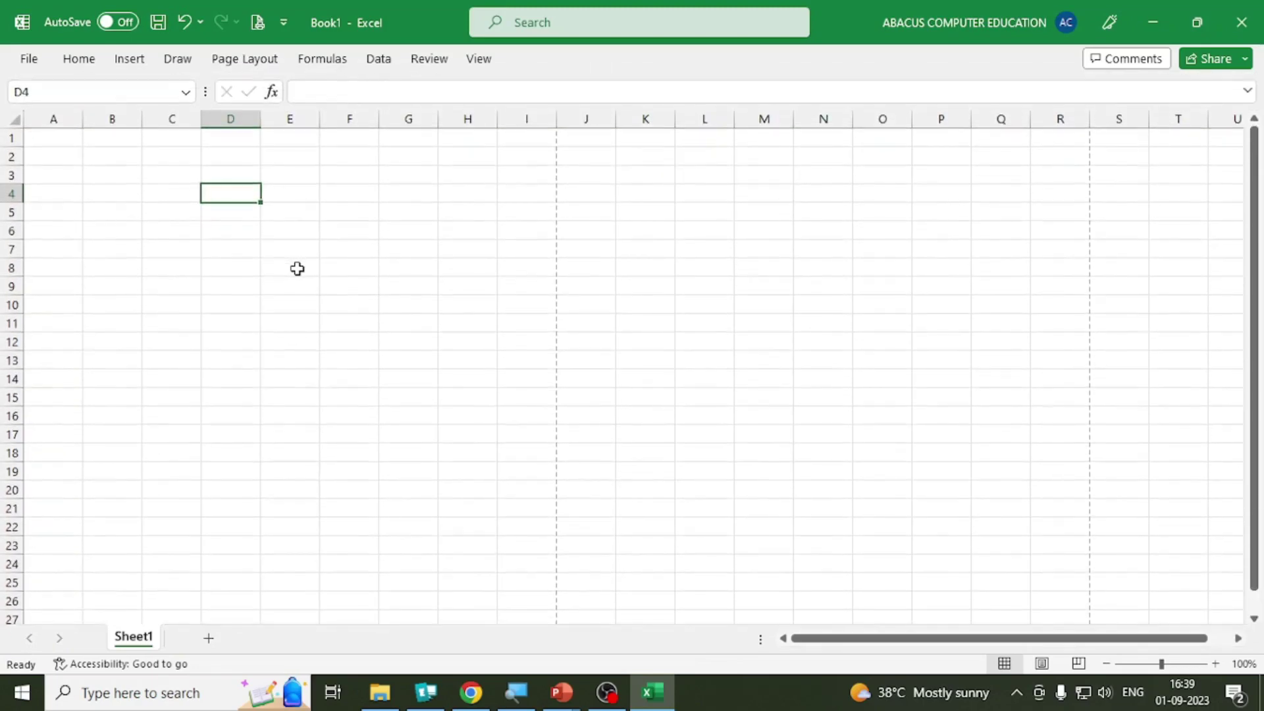
key("ctrl+F1")
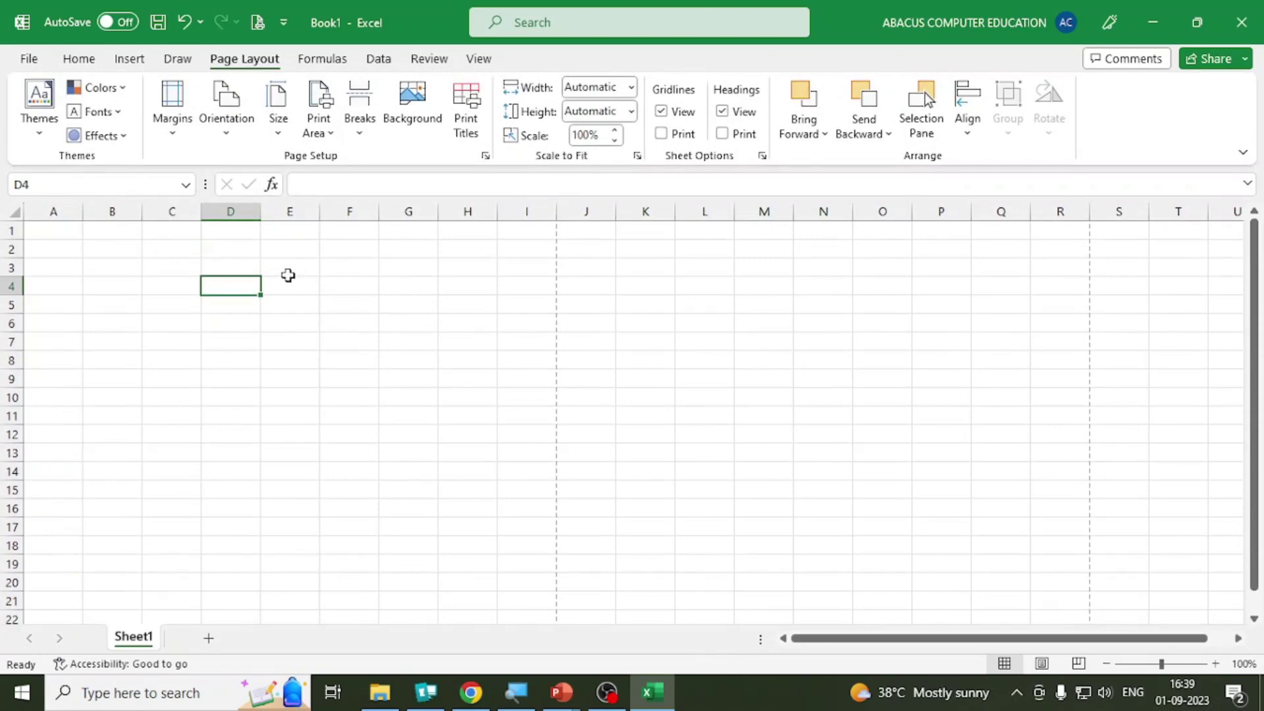
Step: Set the ribbon display to Show tabs only and briefly reveal the Page Layout commands
left_click(1243, 154)
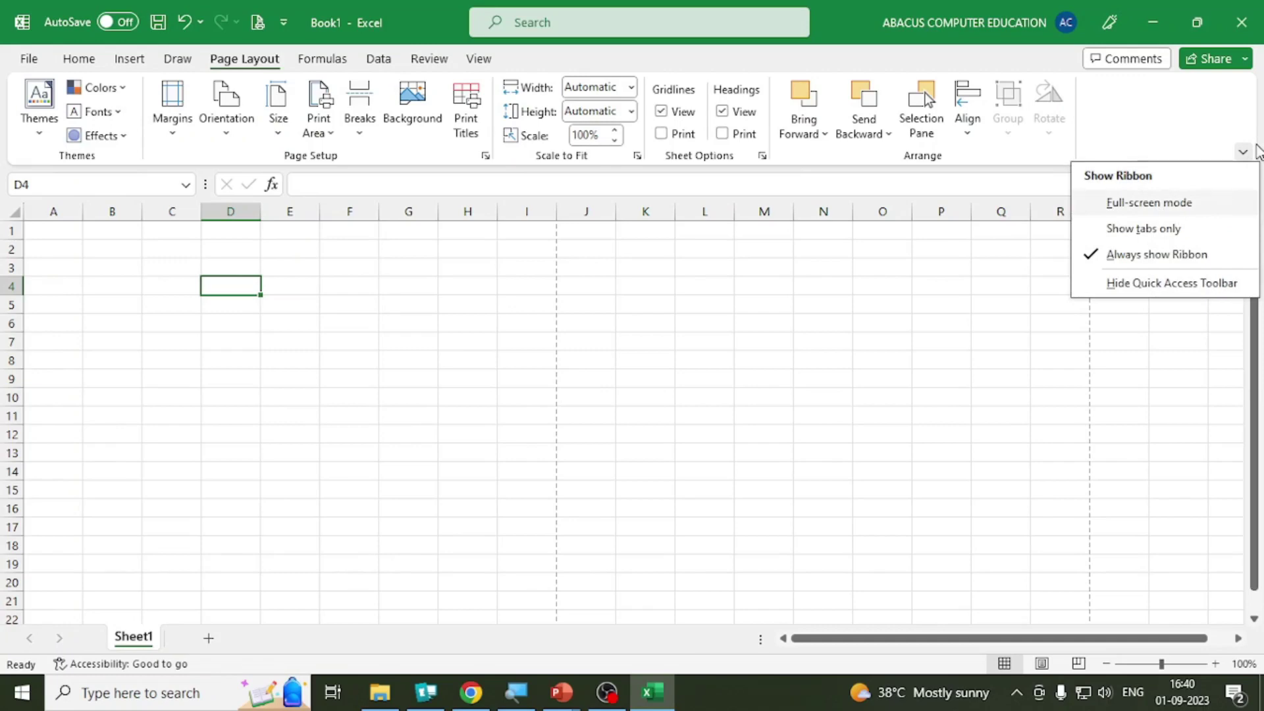
left_click(1167, 230)
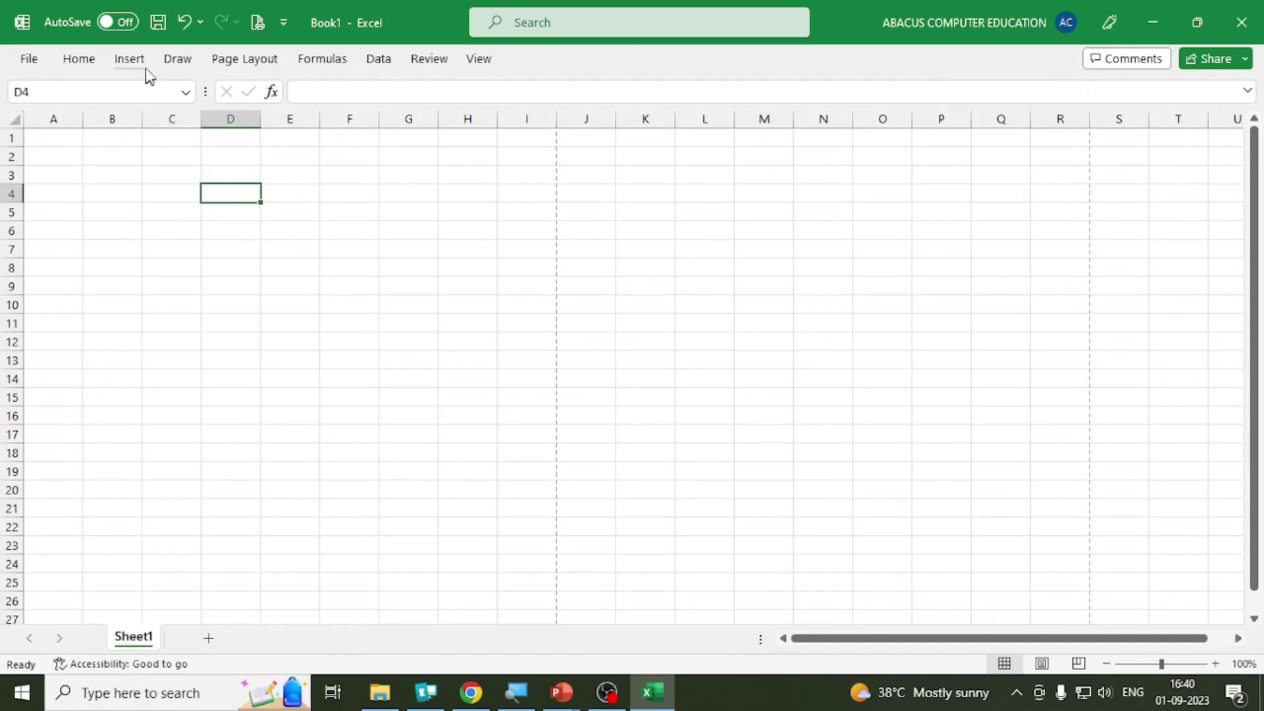
left_click(210, 64)
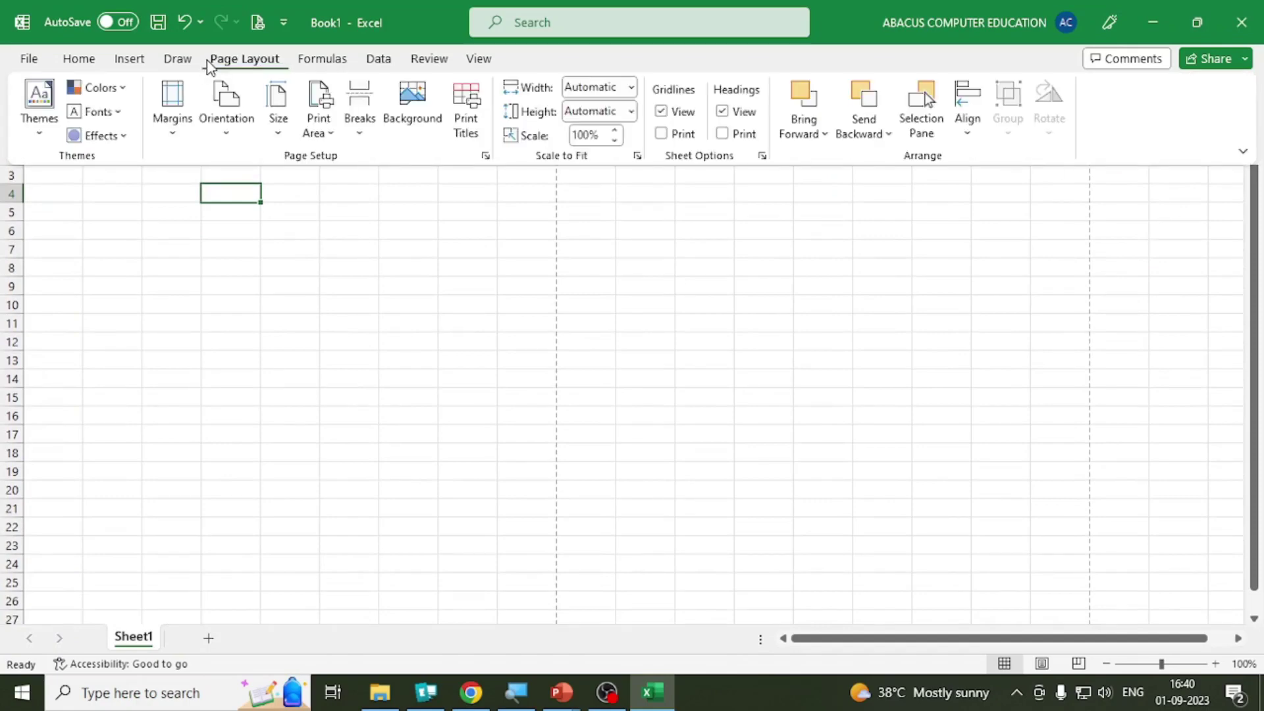
left_click(299, 279)
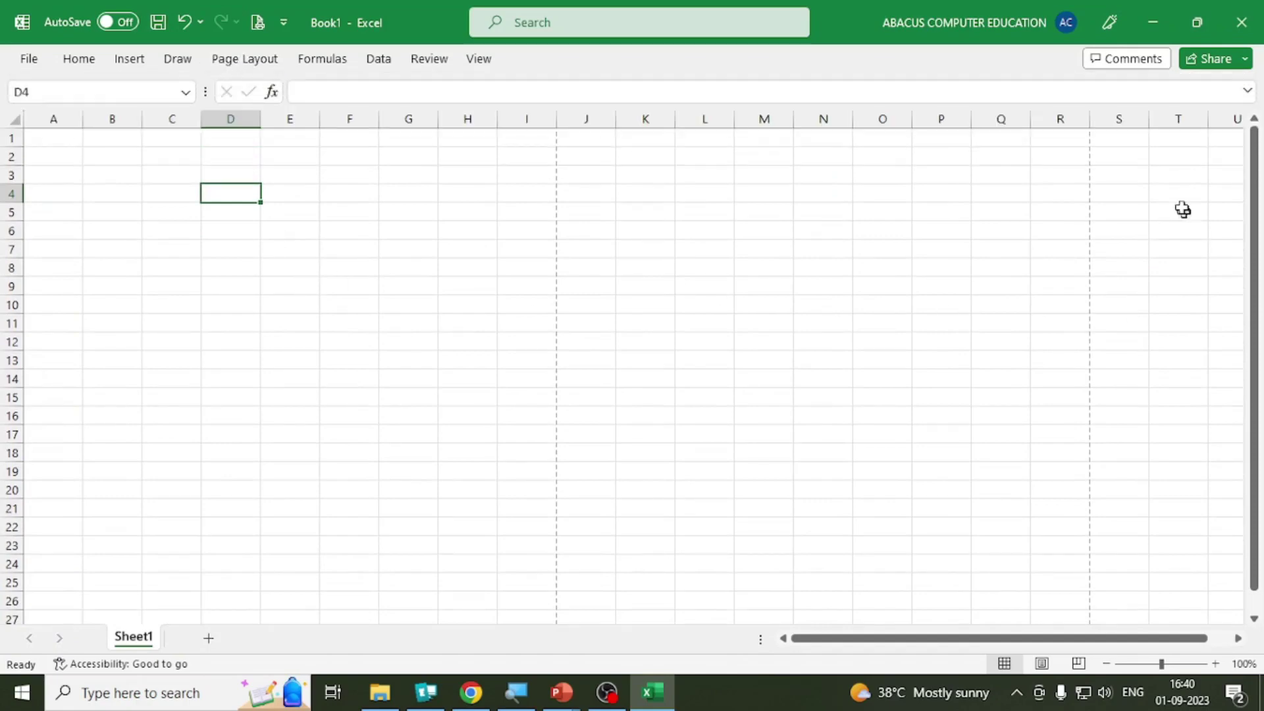
Step: Pin the ribbon open again with the Insert commands displayed
left_click(1247, 91)
left_click(1246, 89)
left_click(132, 60)
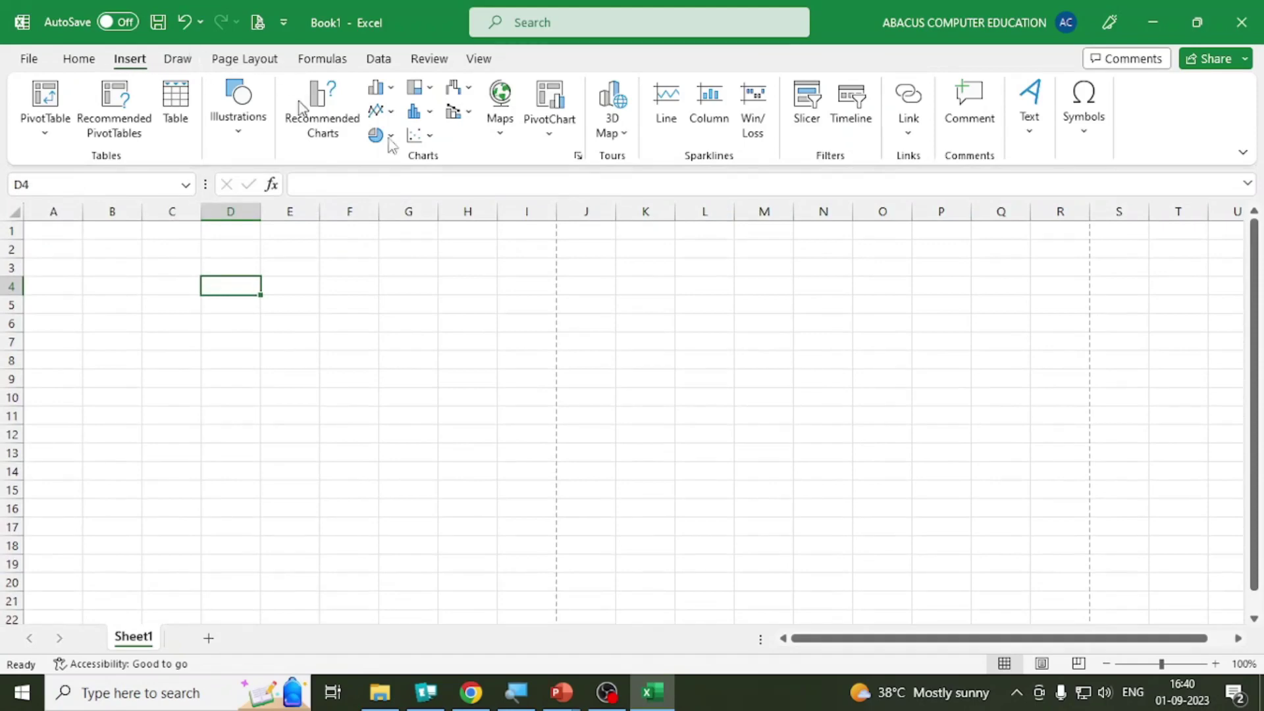
Step: Switch the ribbon display to Full-screen mode and briefly reveal the hidden ribbon over the worksheet
left_click(1243, 156)
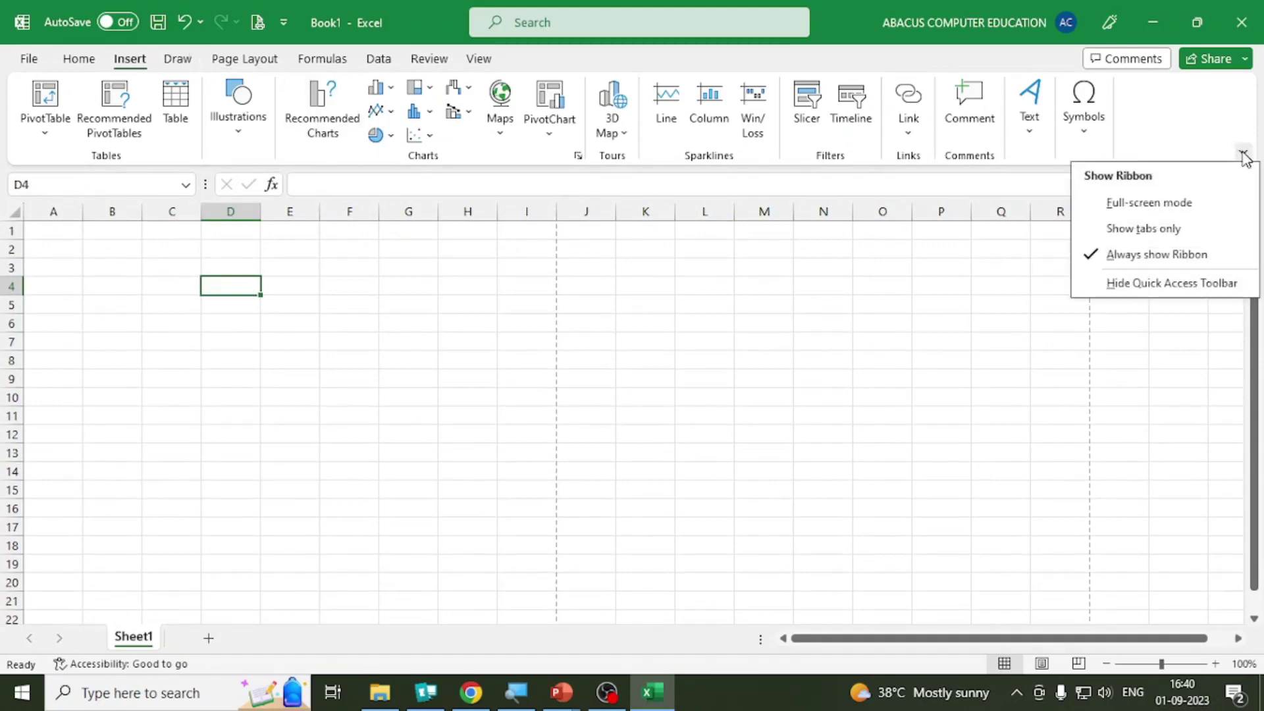
left_click(1161, 205)
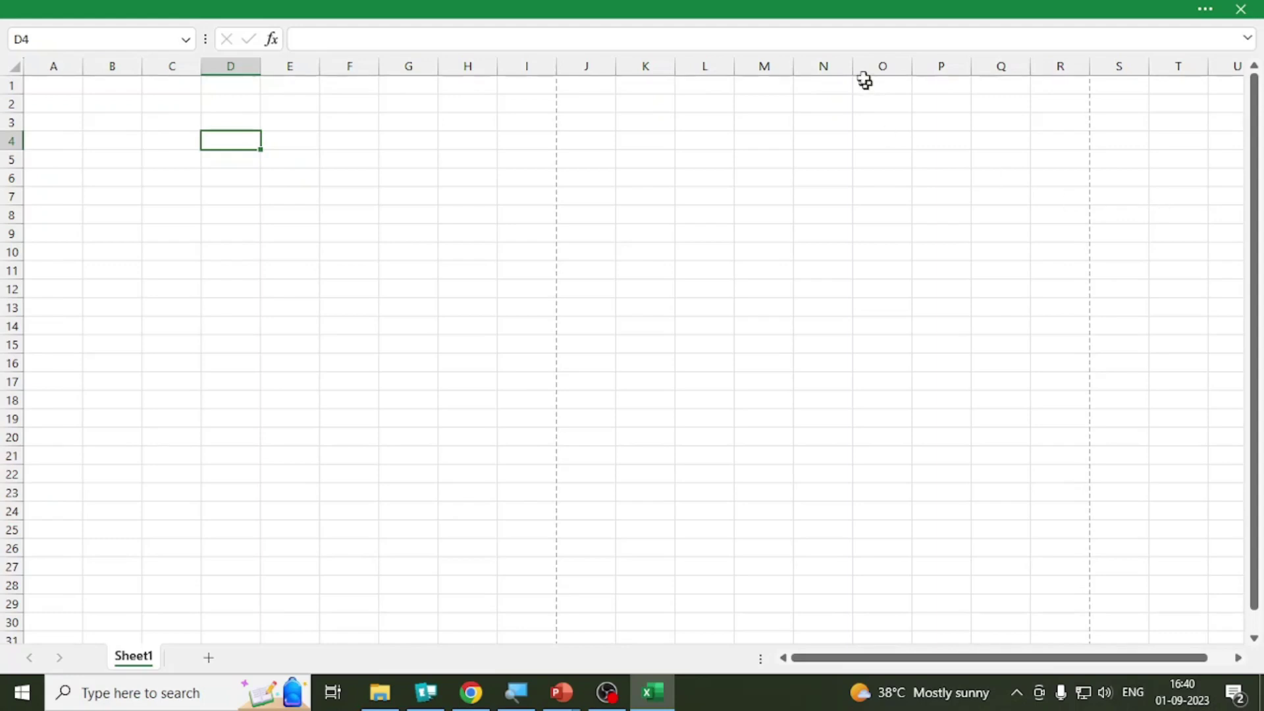
left_click(840, 8)
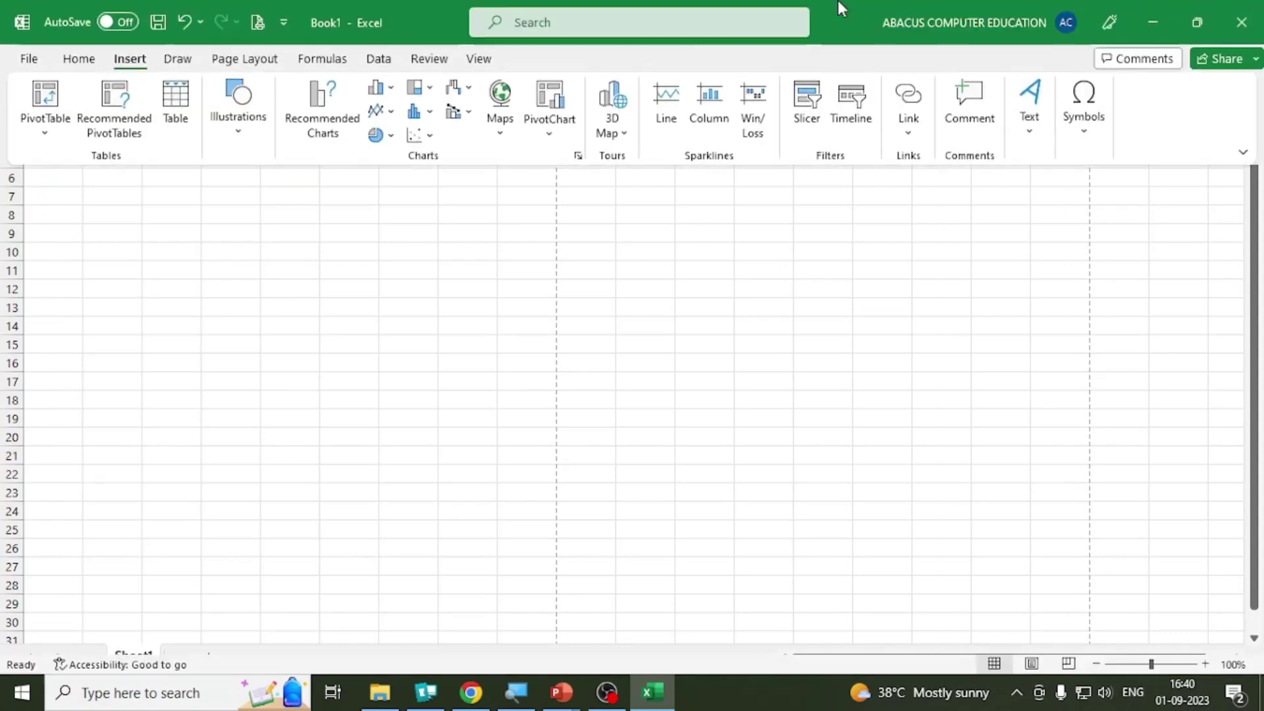
left_click(698, 261)
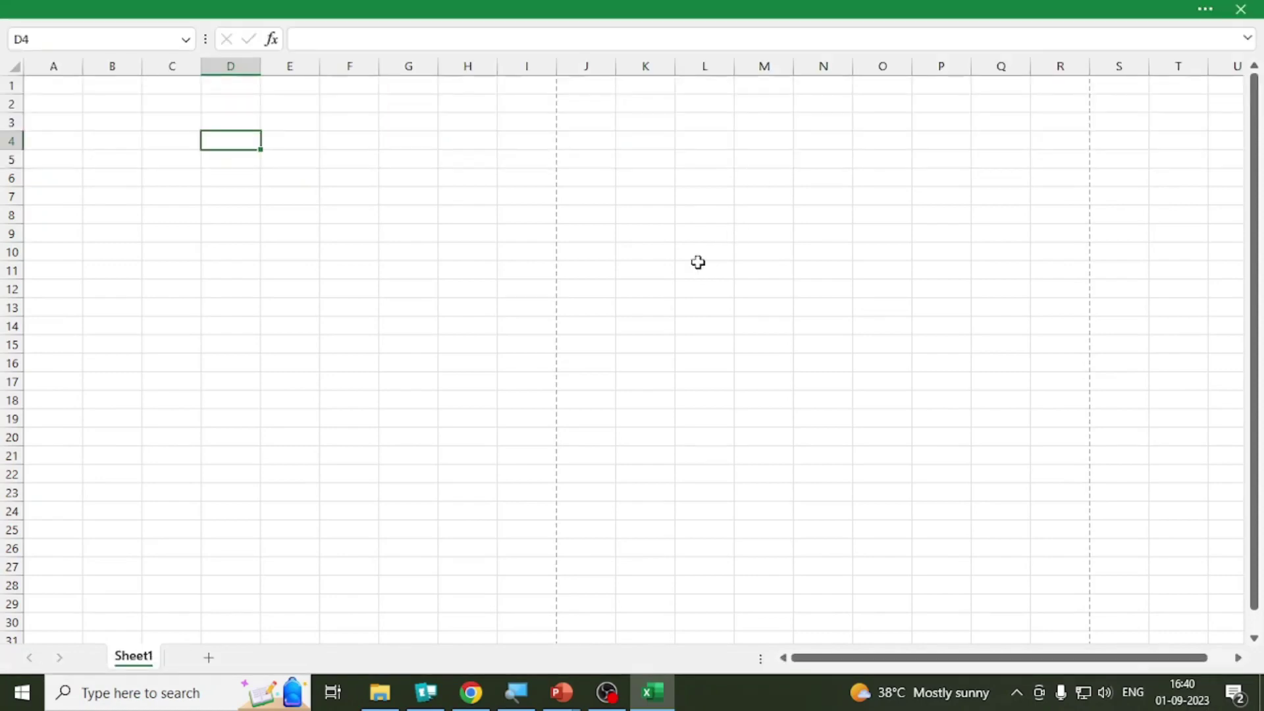
Step: Reveal the hidden ribbon again and set its display option to Always show Ribbon
left_click(784, 6)
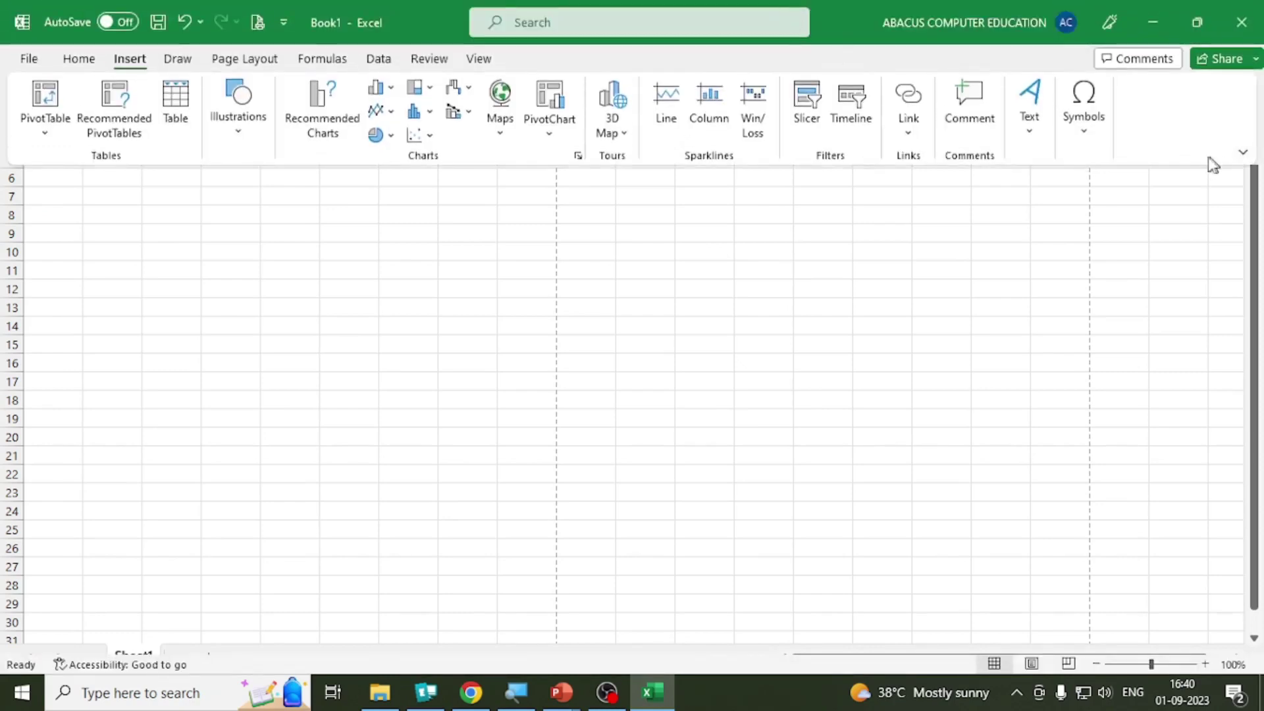
left_click(1243, 153)
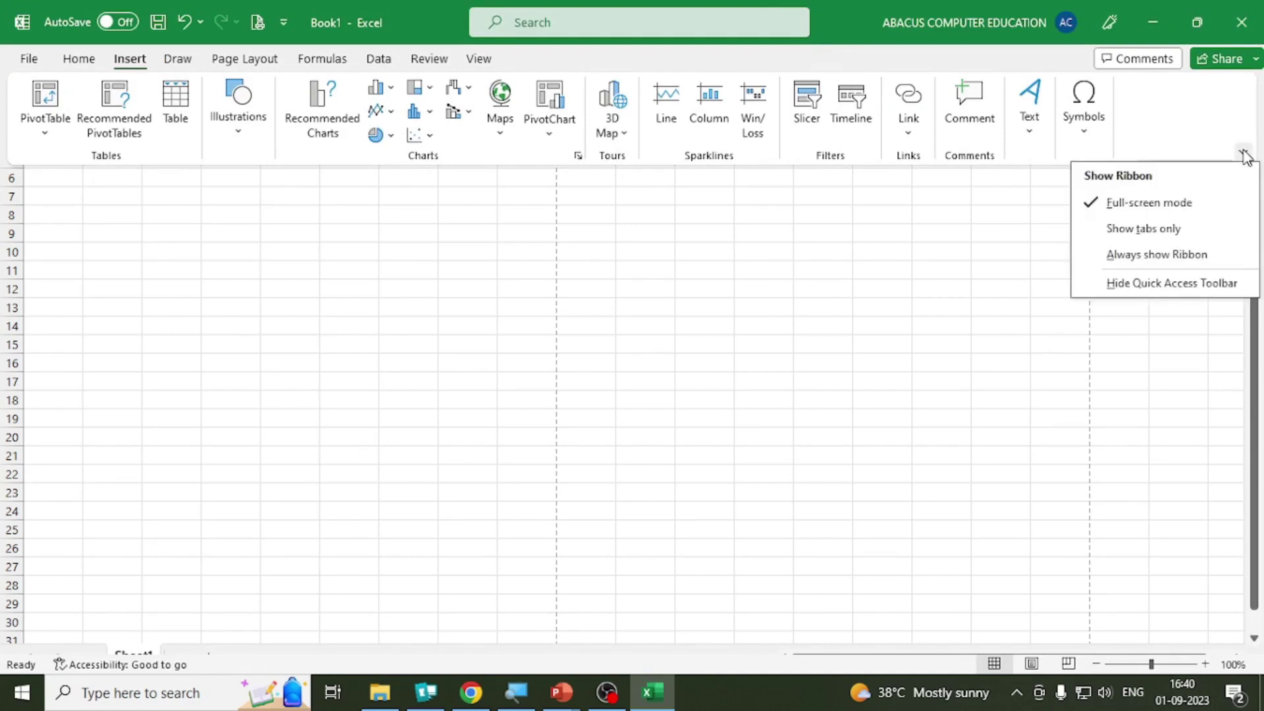
left_click(1145, 262)
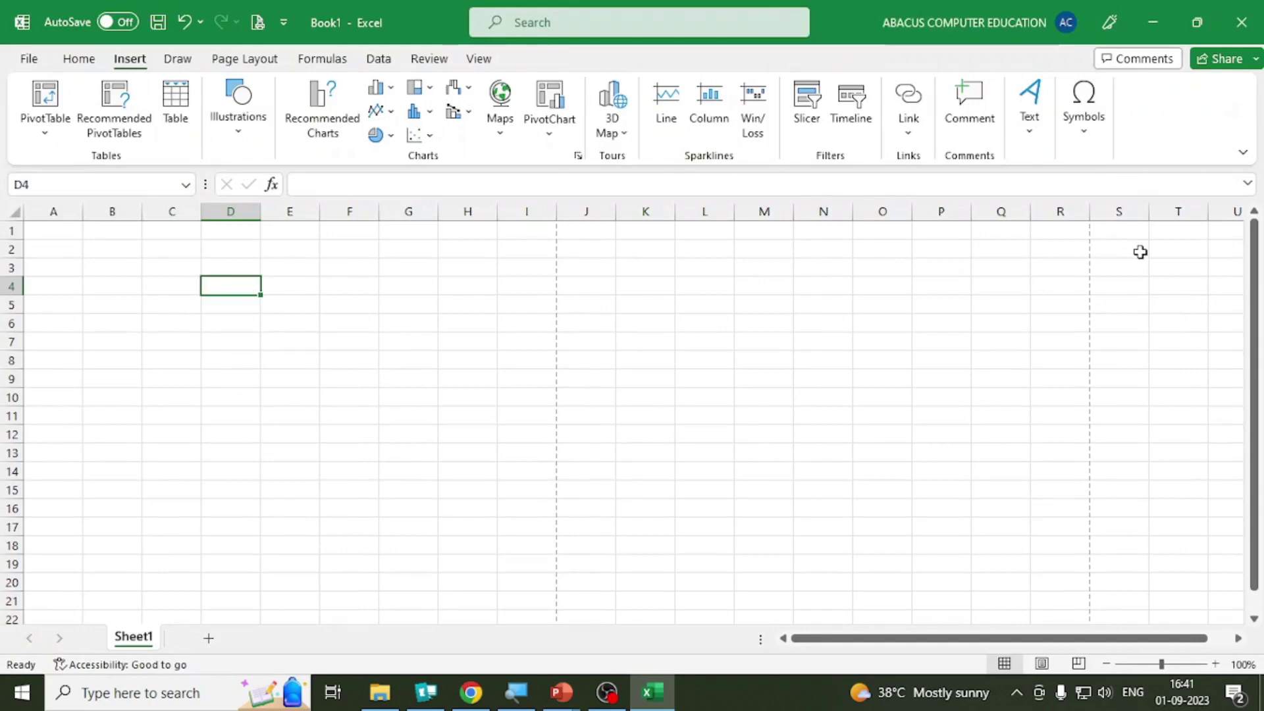
Step: Select cell K8, then collapse the ribbon and pin it open again with the View commands displayed
left_click(619, 356)
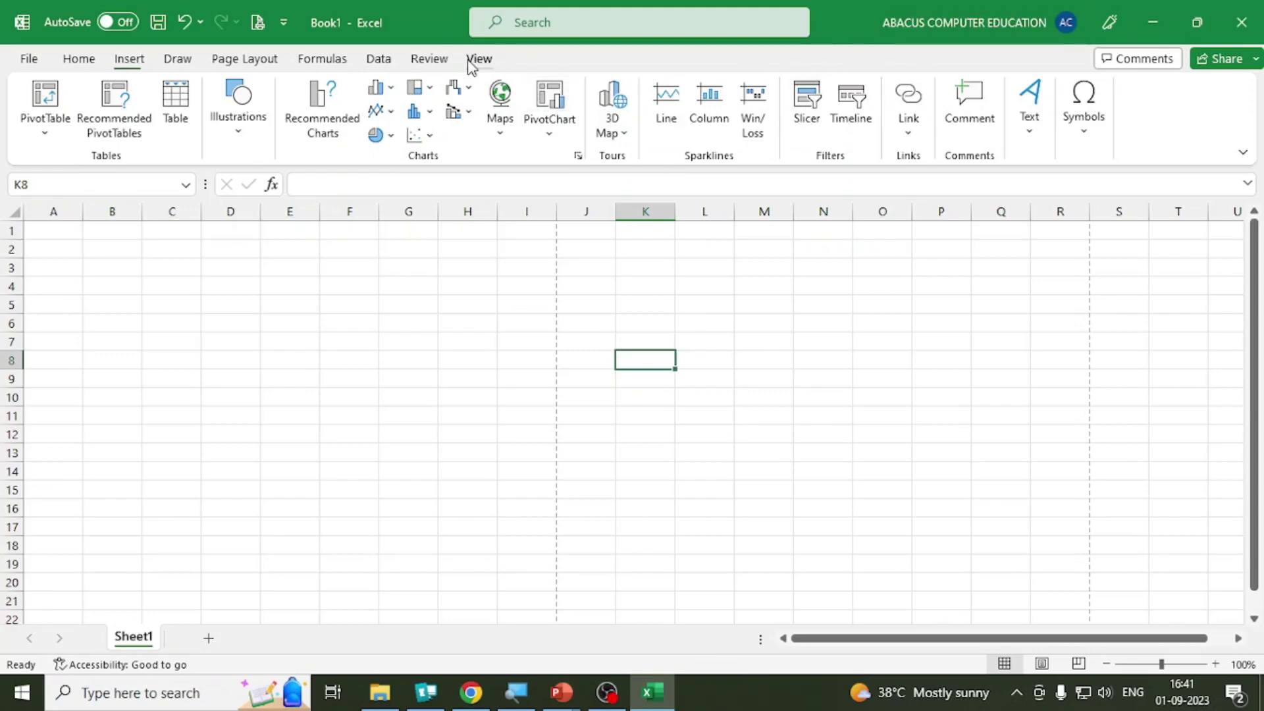
left_click(475, 60)
double_click(475, 61)
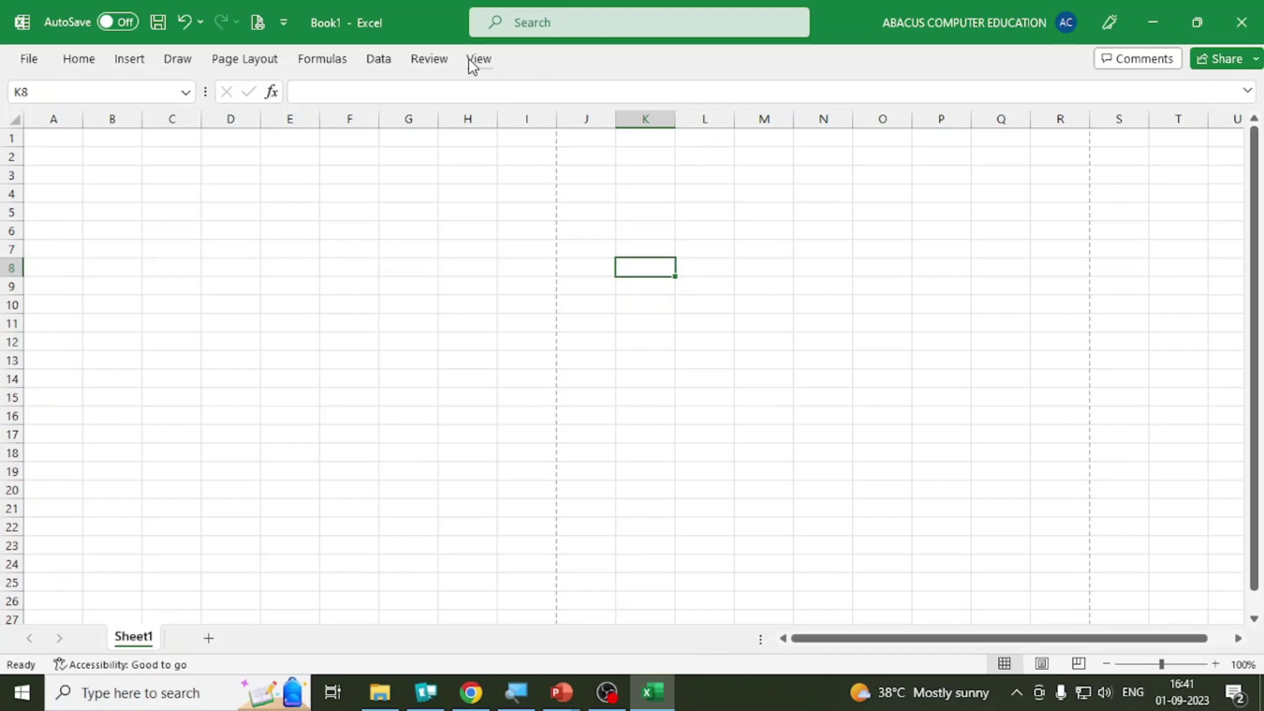
left_click(478, 61)
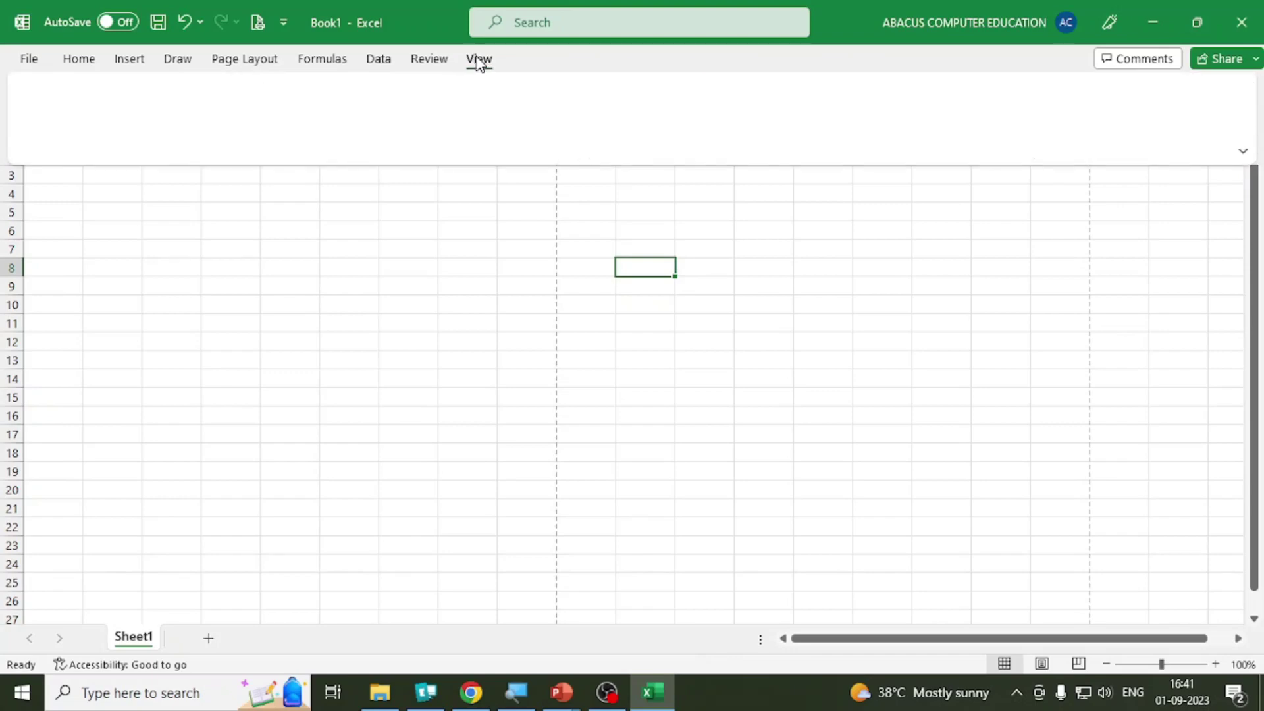
left_click(479, 60)
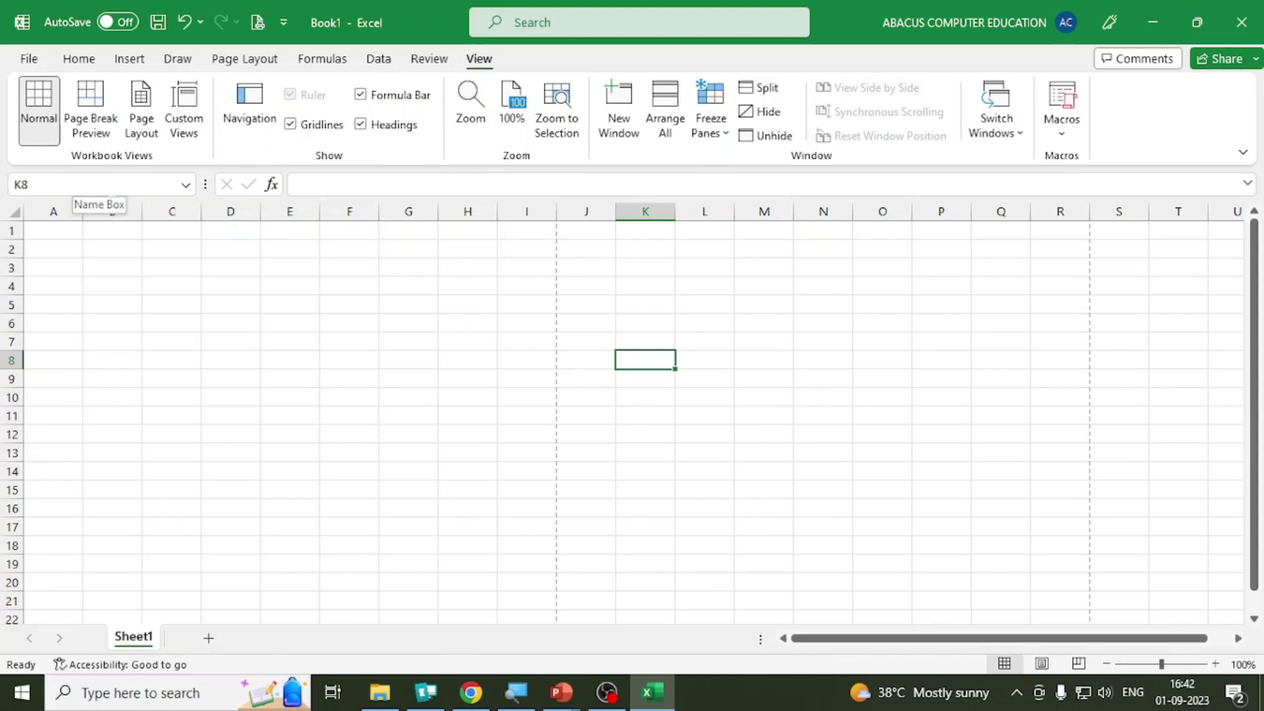
Step: Select cells E11, J6 and D6 in turn to examine how the Name Box shows the active cell's address
left_click(297, 418)
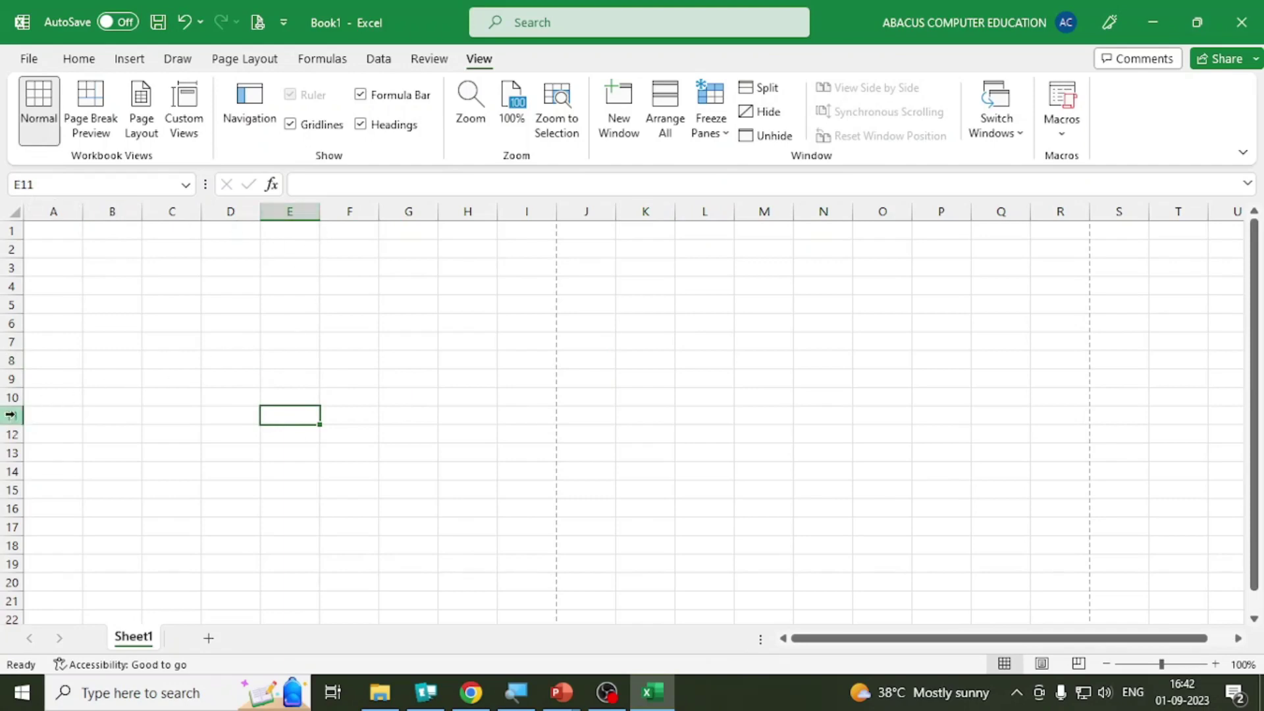
left_click(602, 321)
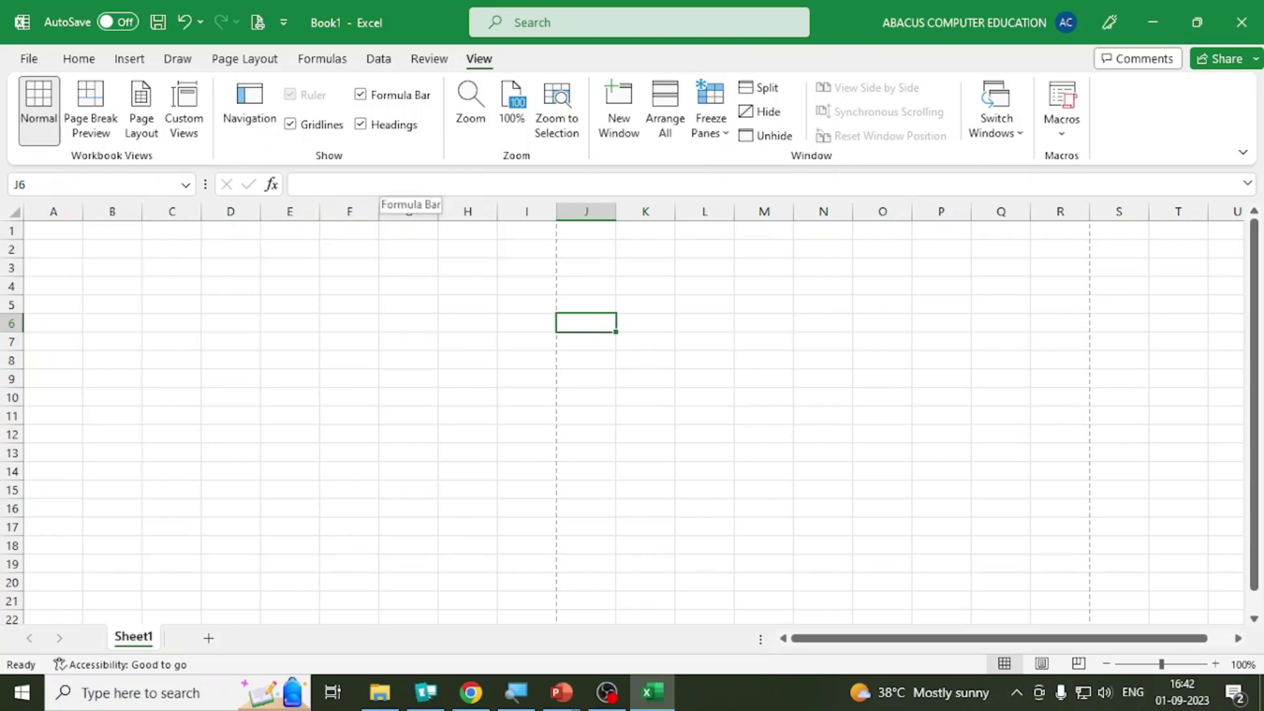
left_click(212, 329)
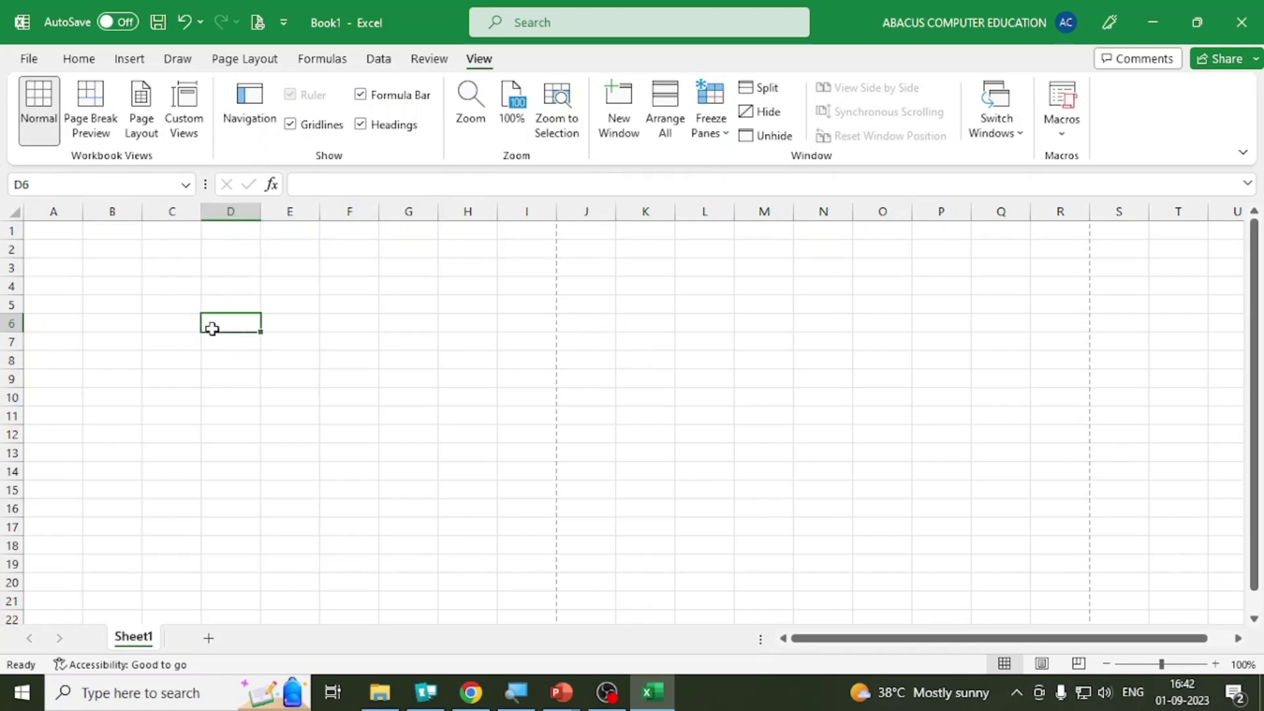
Step: Zoom the worksheet to 130% and select cell D5
scroll(207, 370, "up", 3, "ctrl")
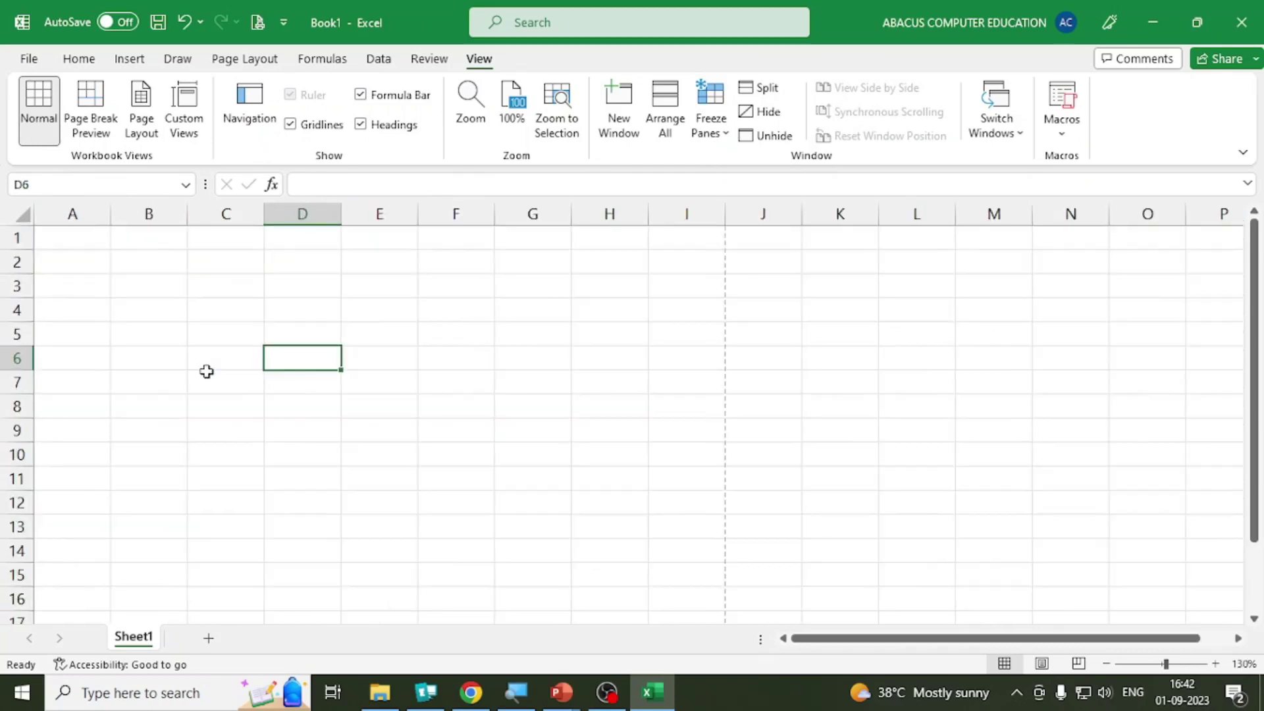
scroll(208, 370, "down", 1, "ctrl")
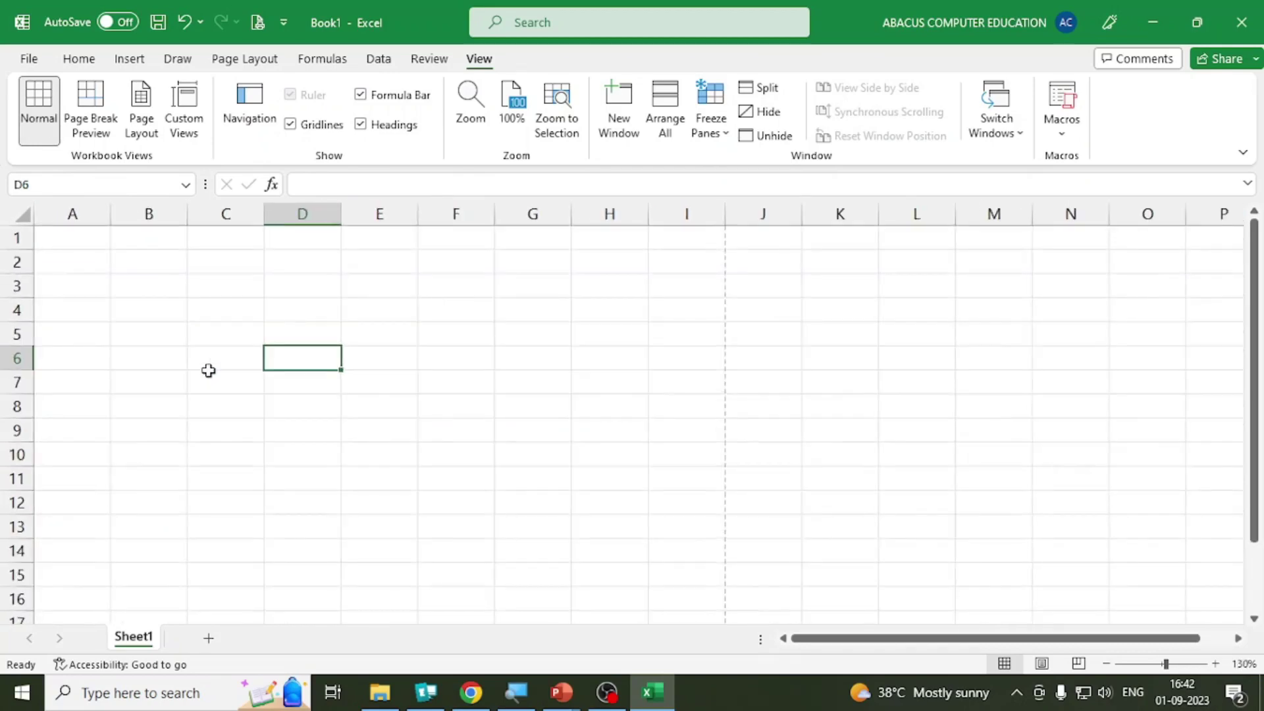
left_click(287, 328)
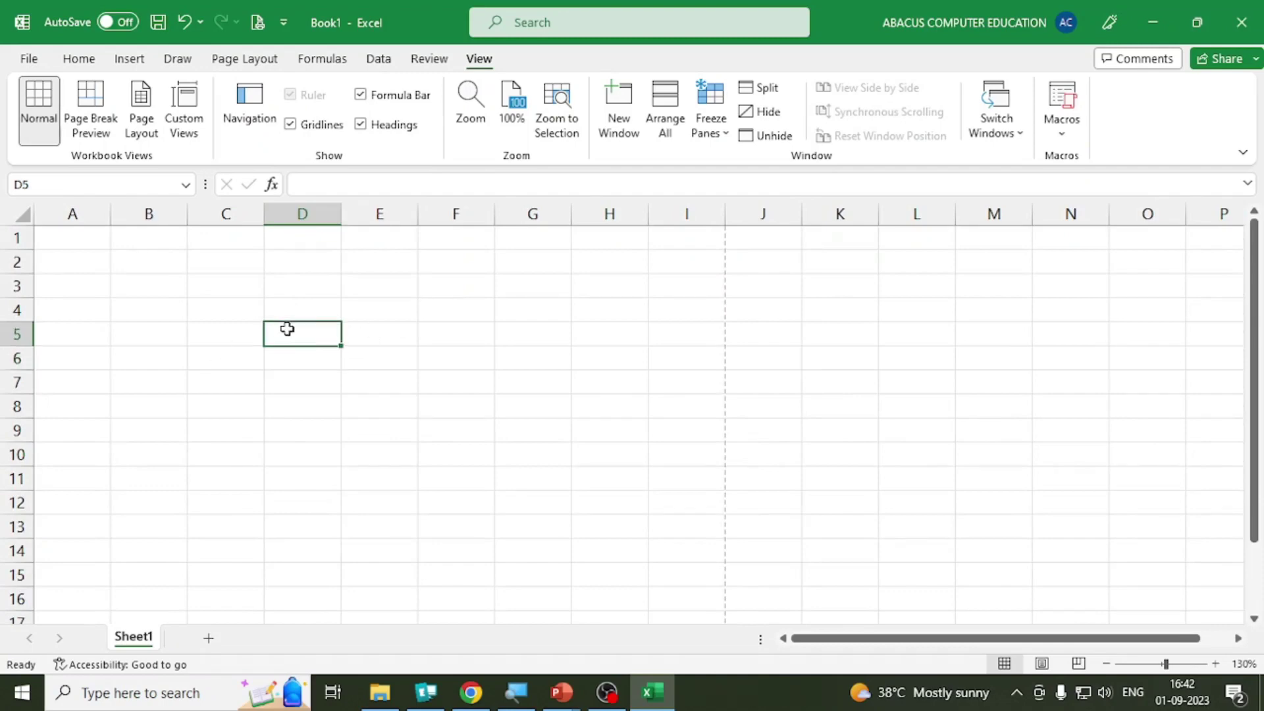
Step: Enter "The quick brown fox" in cell D5, then select E5 and D5 in turn to compare their contents in the formula bar
type("Th")
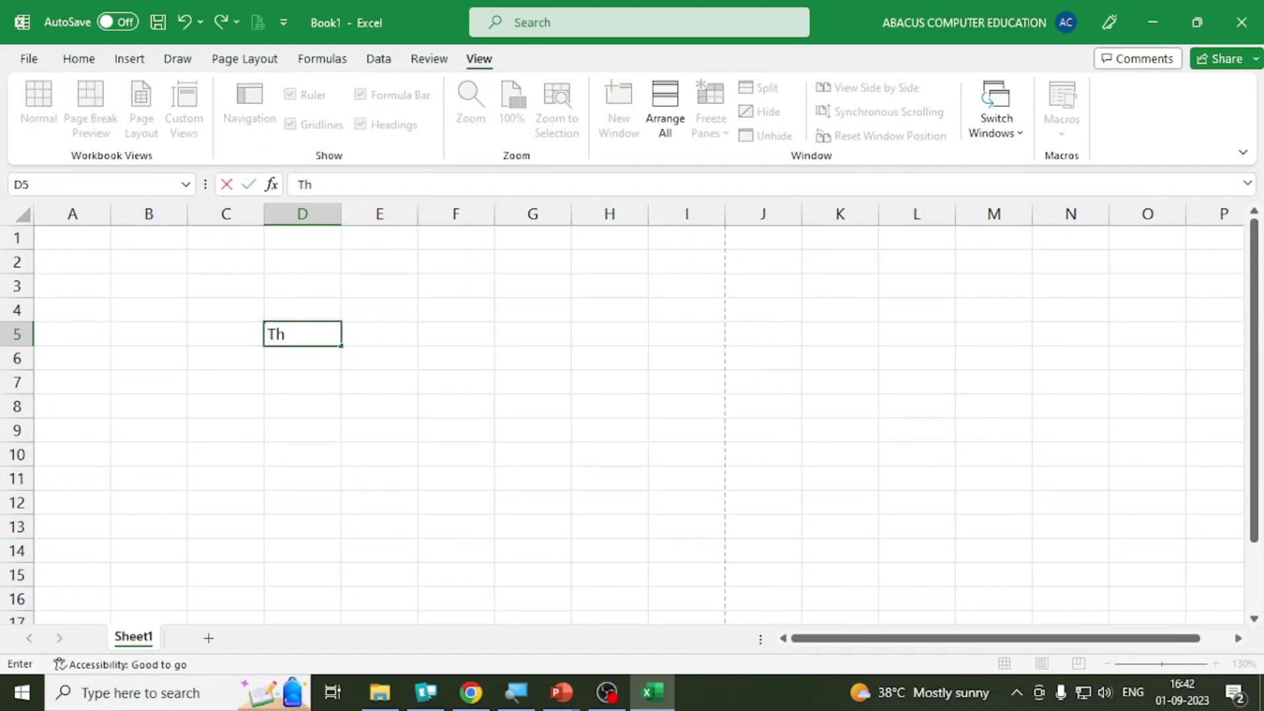
type("e quick")
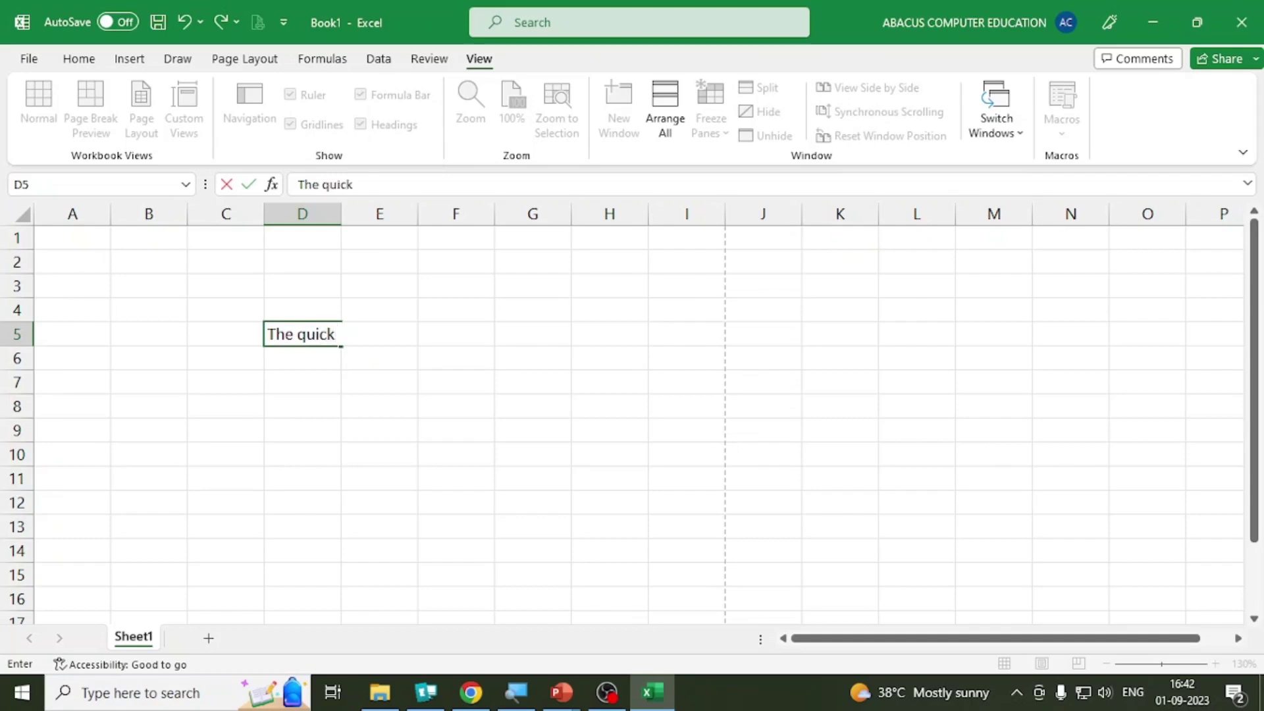
type(" brown fox")
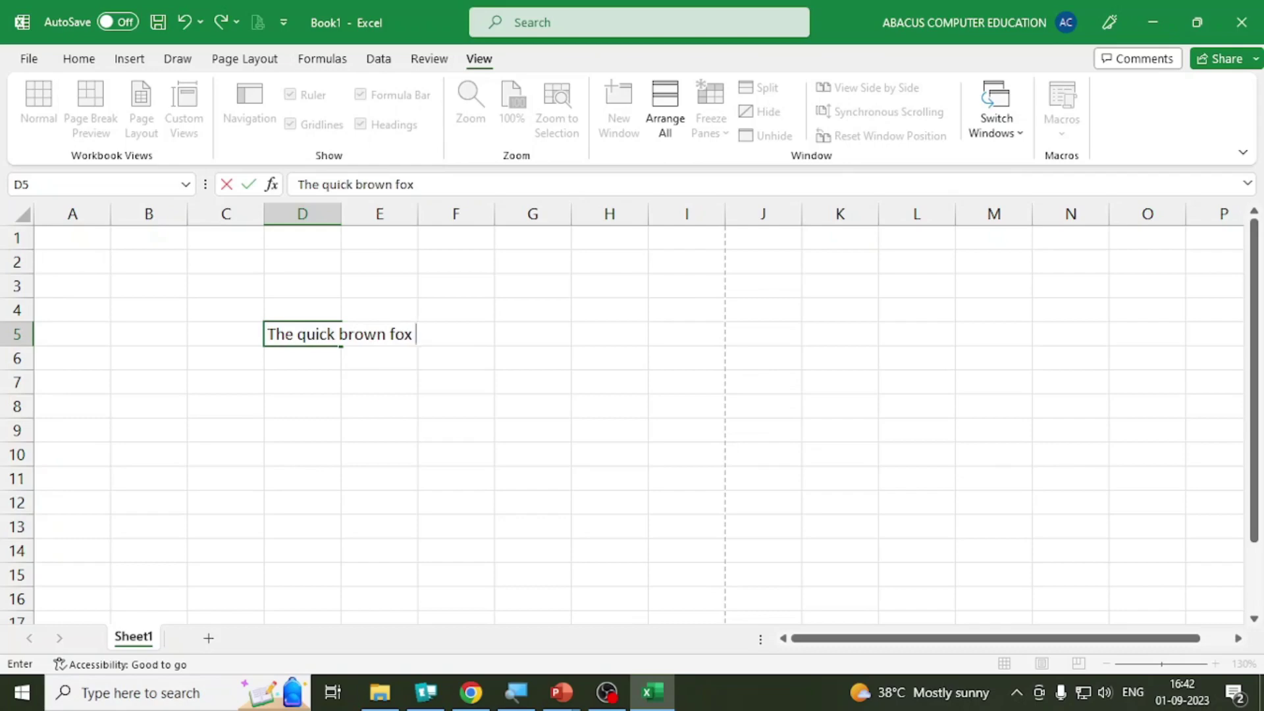
key("Return")
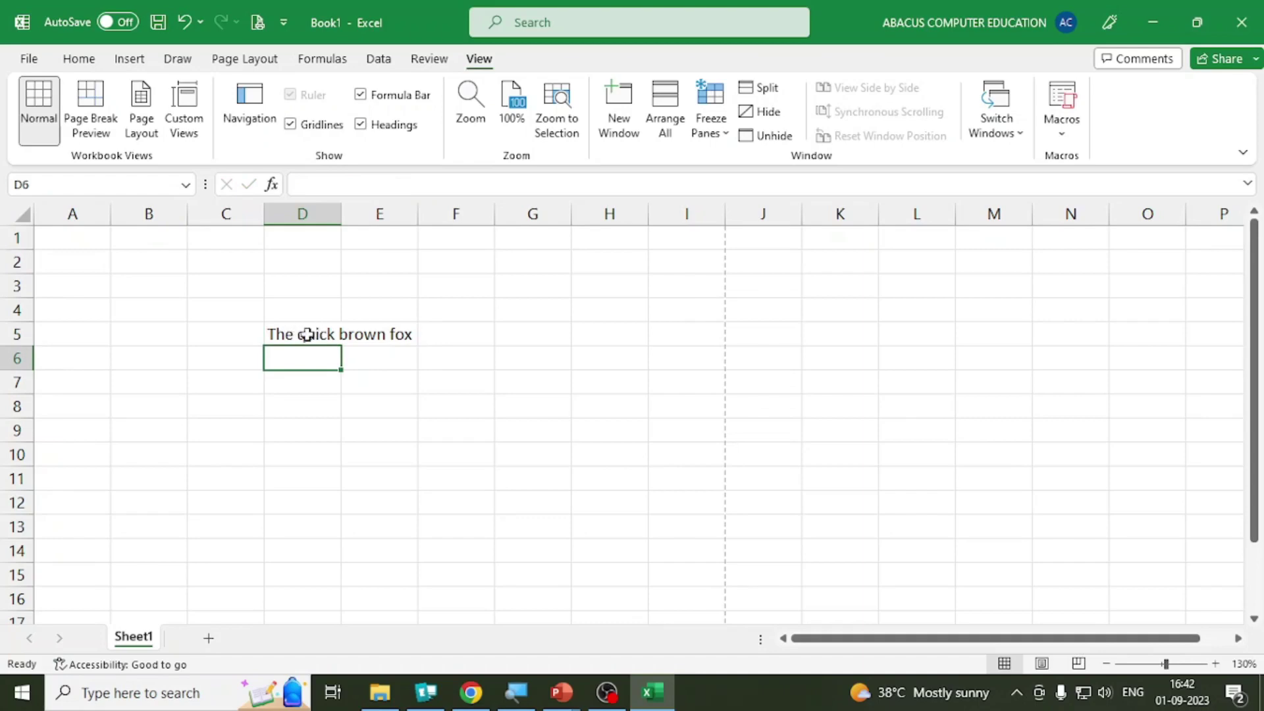
left_click(385, 337)
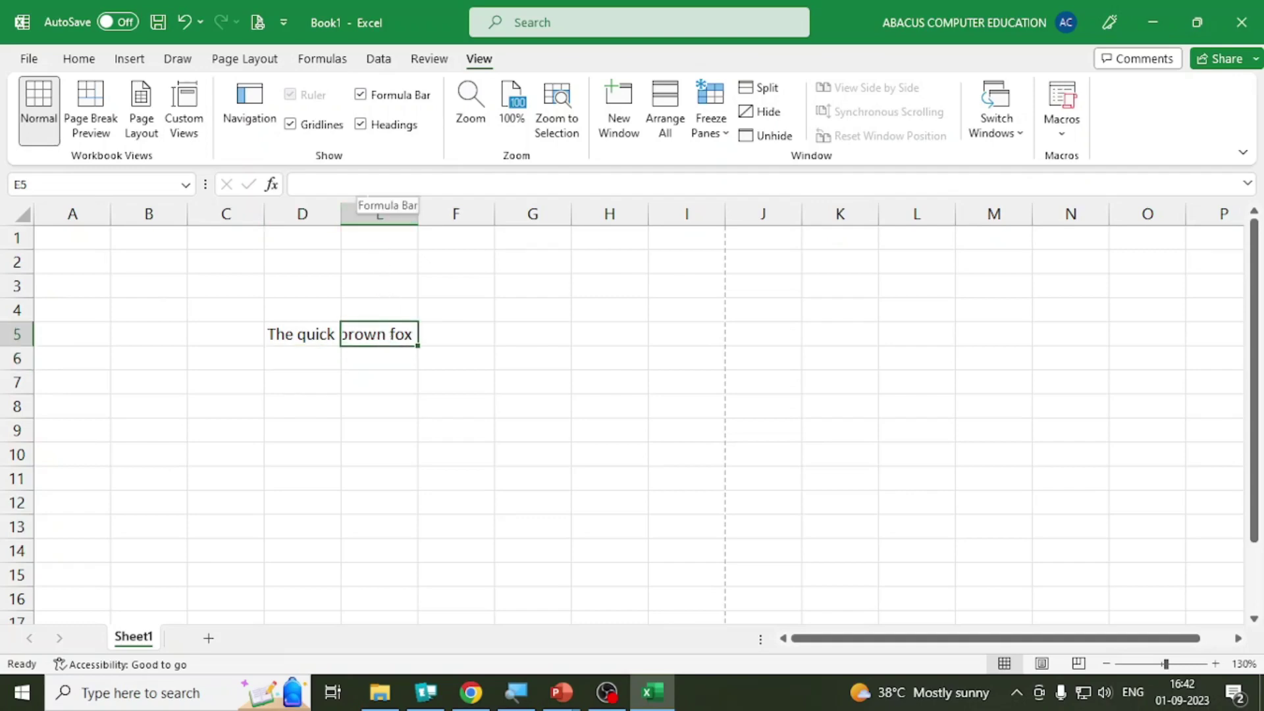
left_click(315, 331)
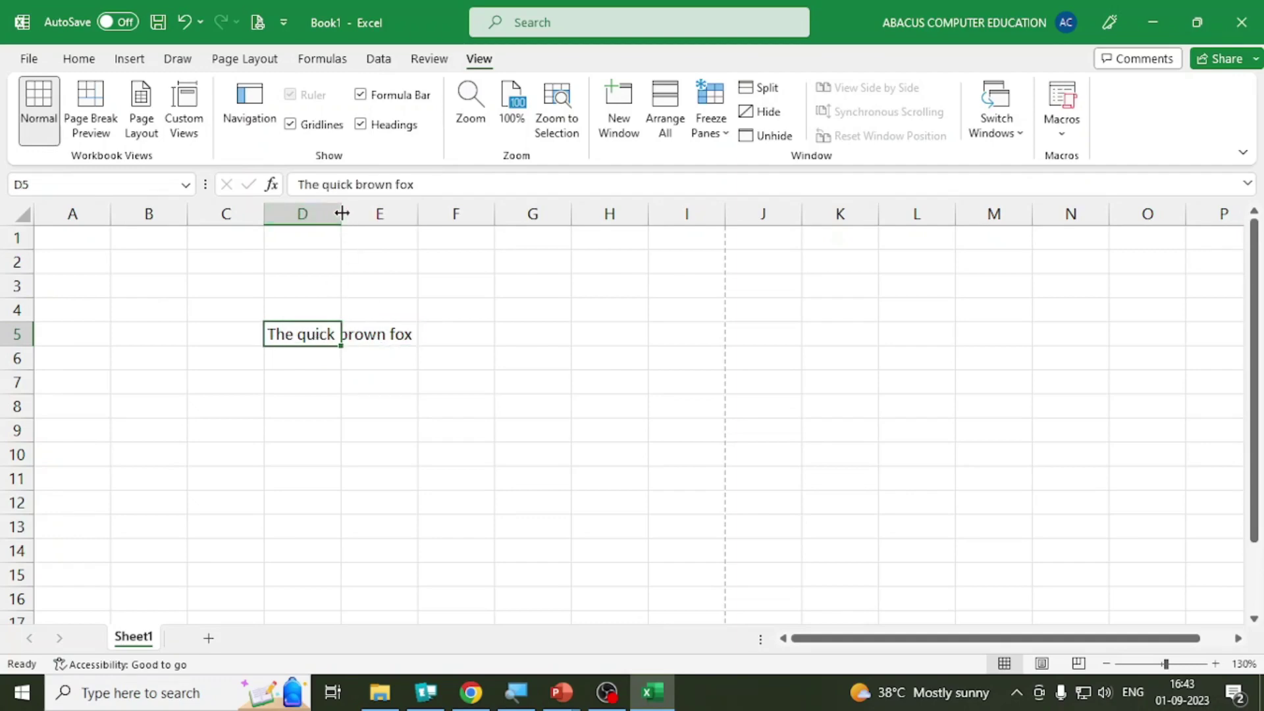
Step: Widen column D until the phrase in D5 fits inside it, then undo the width change
left_click_drag(342, 213, 442, 215)
left_click(398, 425)
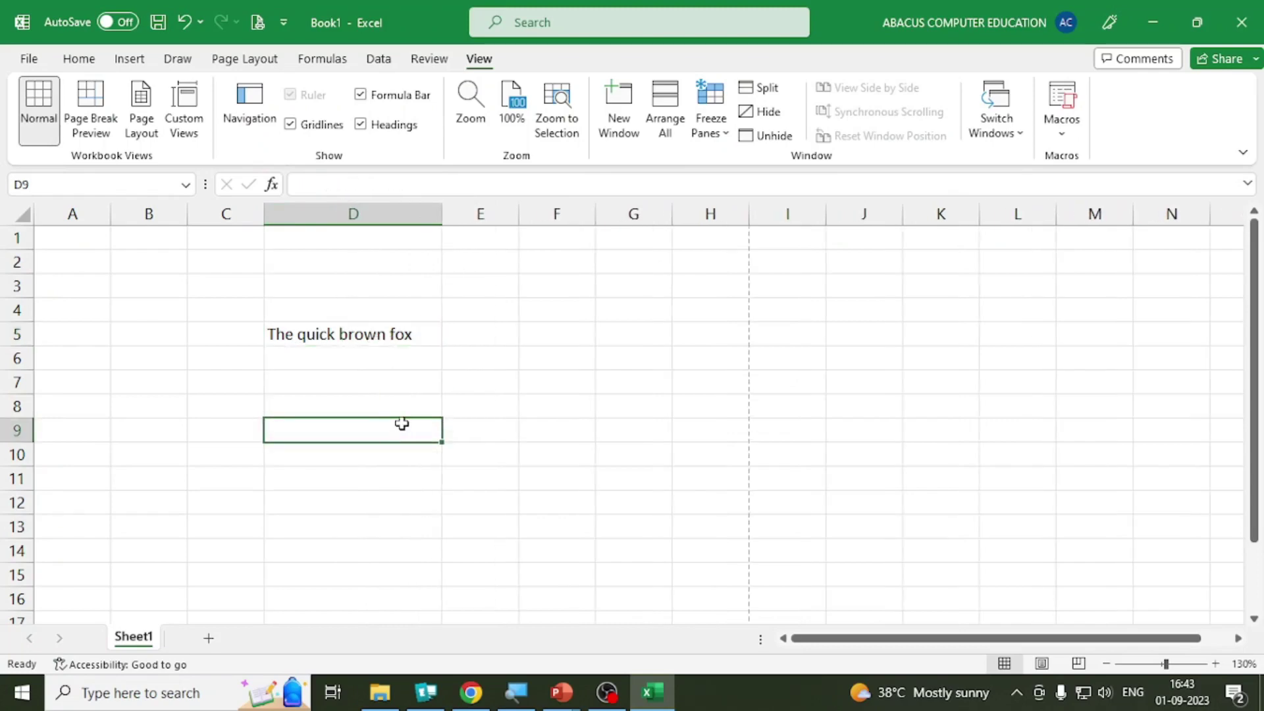
key("ctrl+z")
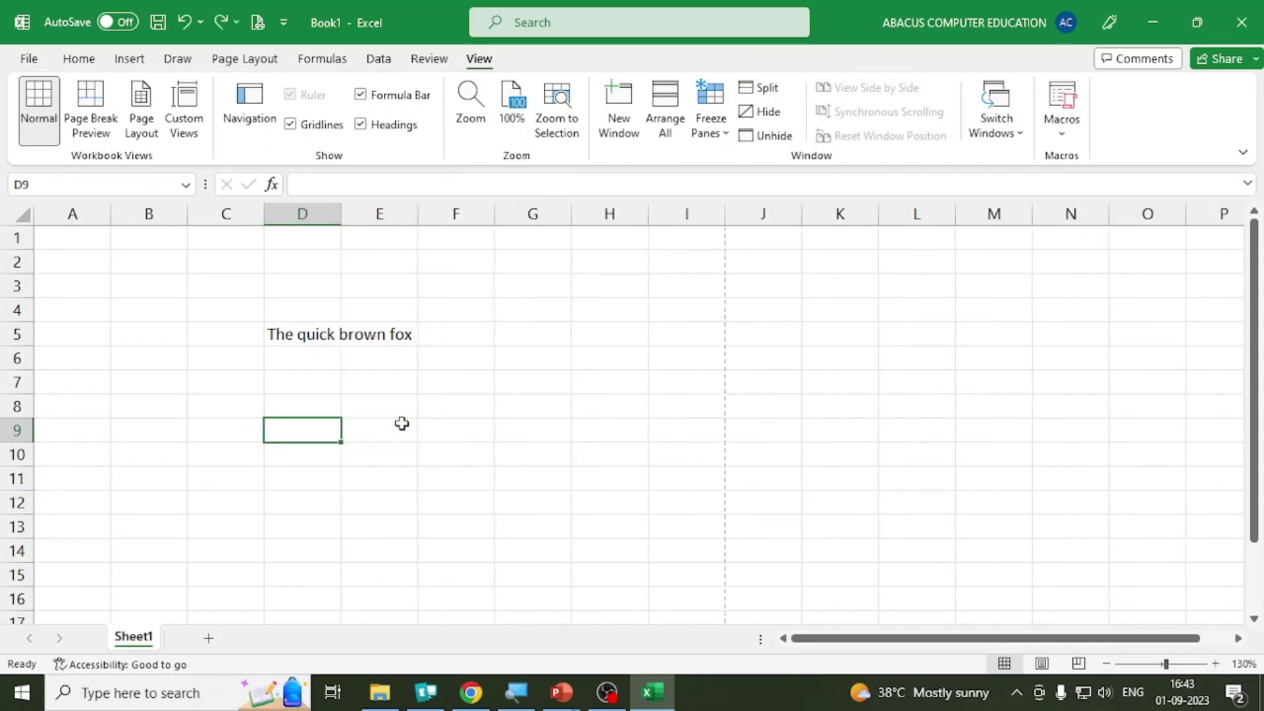
Step: Enter 78 in cell E5, then select D5 to view its full text in the formula bar
left_click(302, 335)
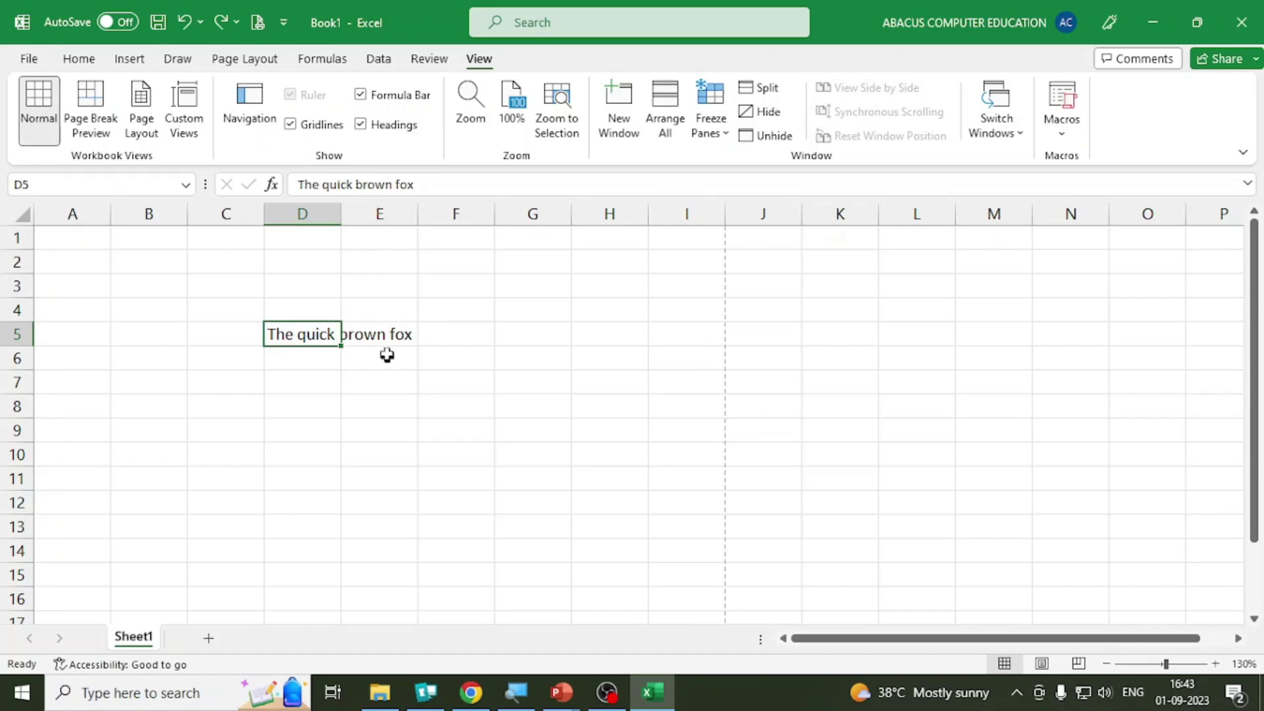
left_click(391, 333)
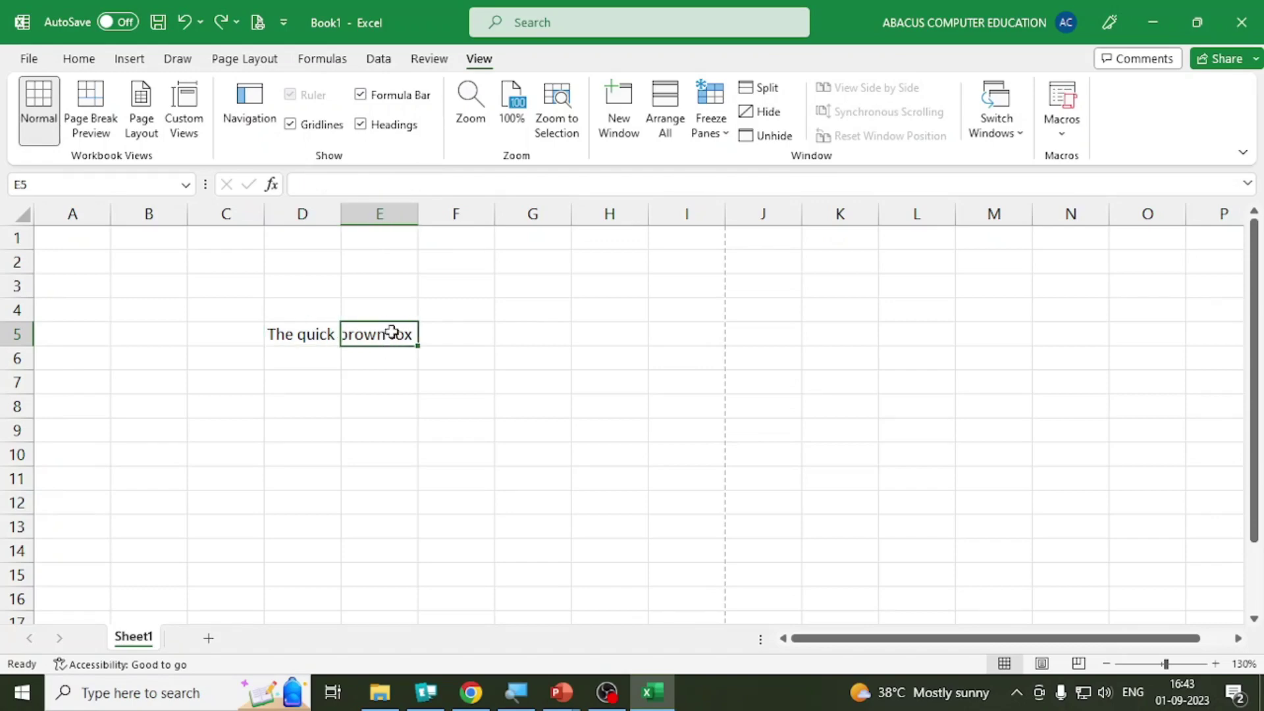
type("78")
left_click(406, 449)
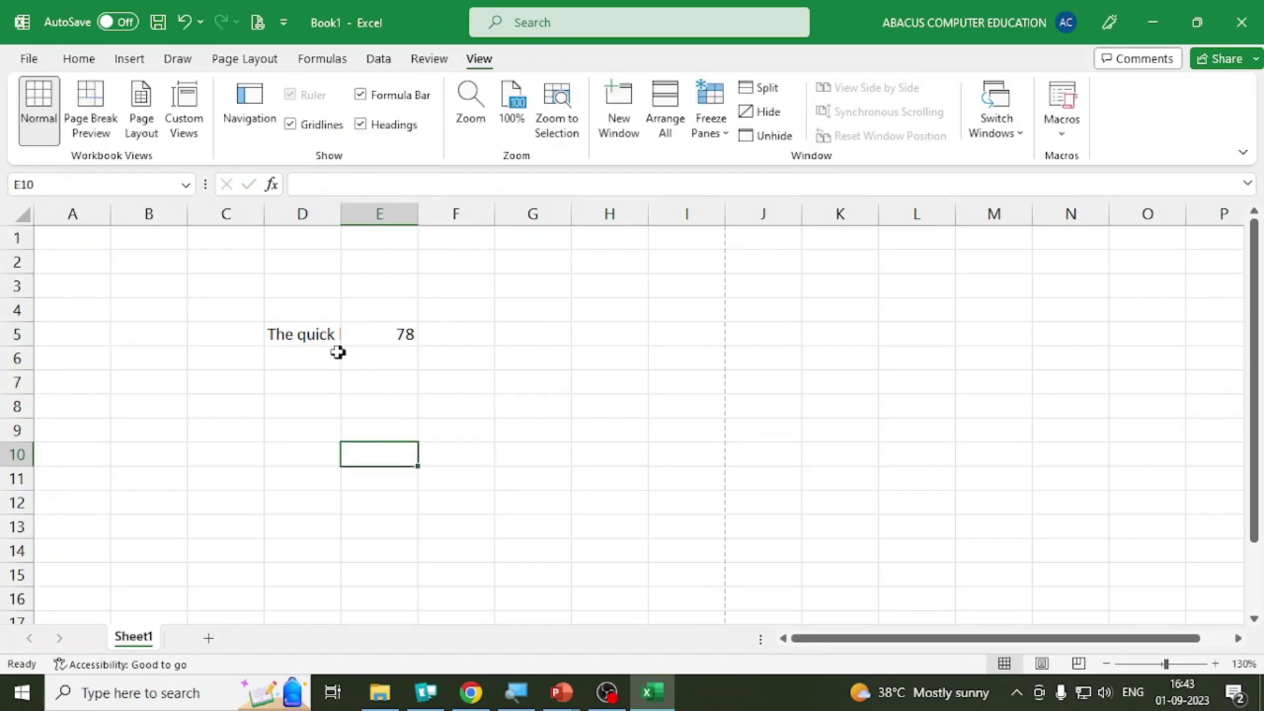
left_click(308, 336)
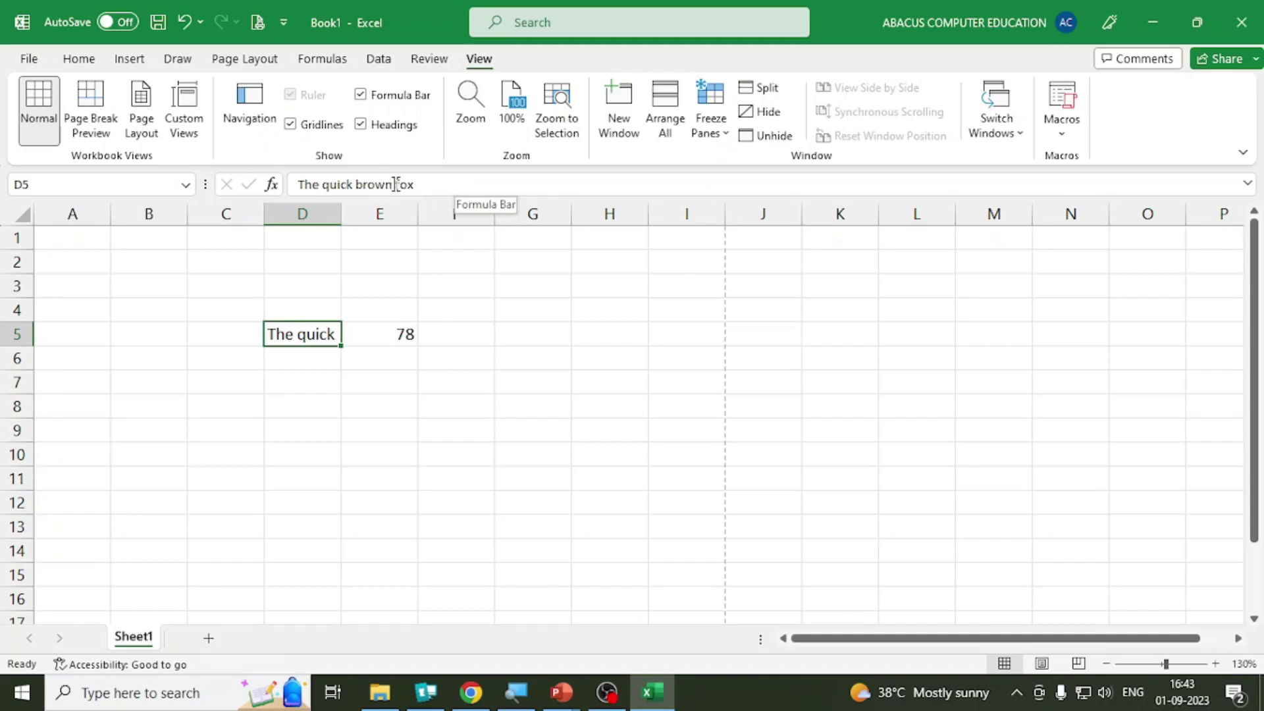
Step: Expand and collapse the formula bar several times, leaving it collapsed to a single line
left_click(1247, 184)
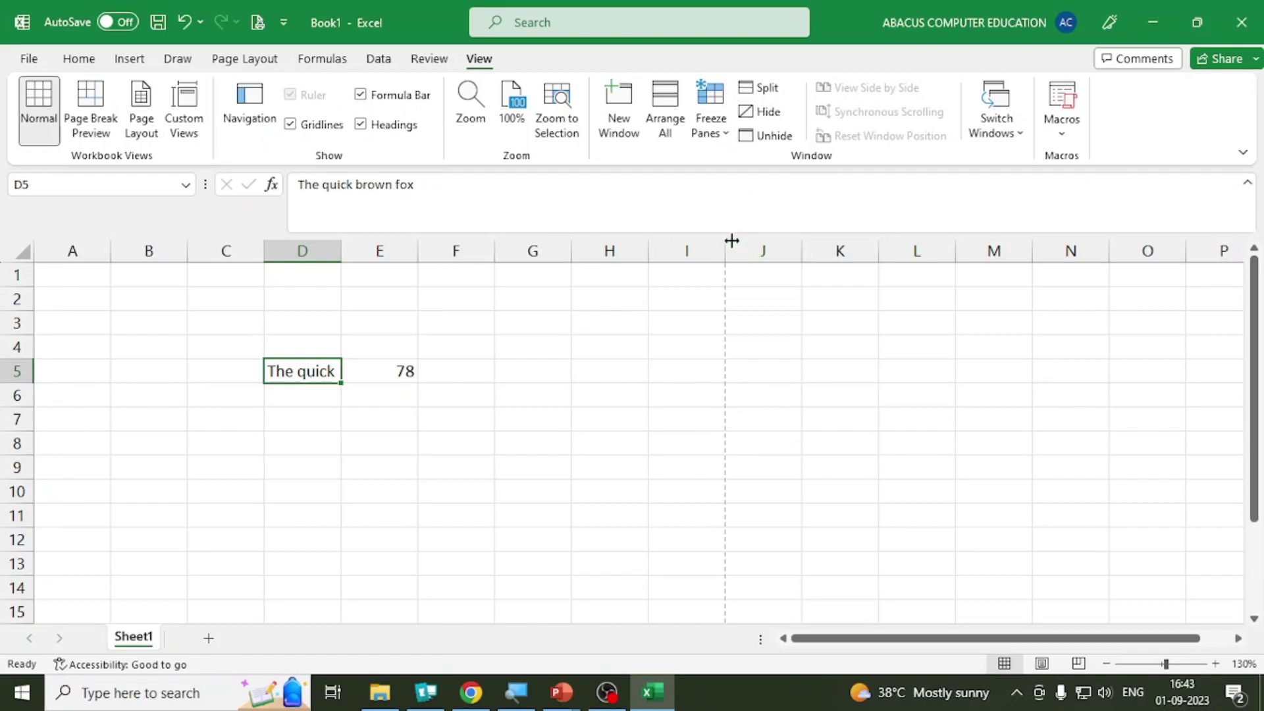
left_click(1248, 187)
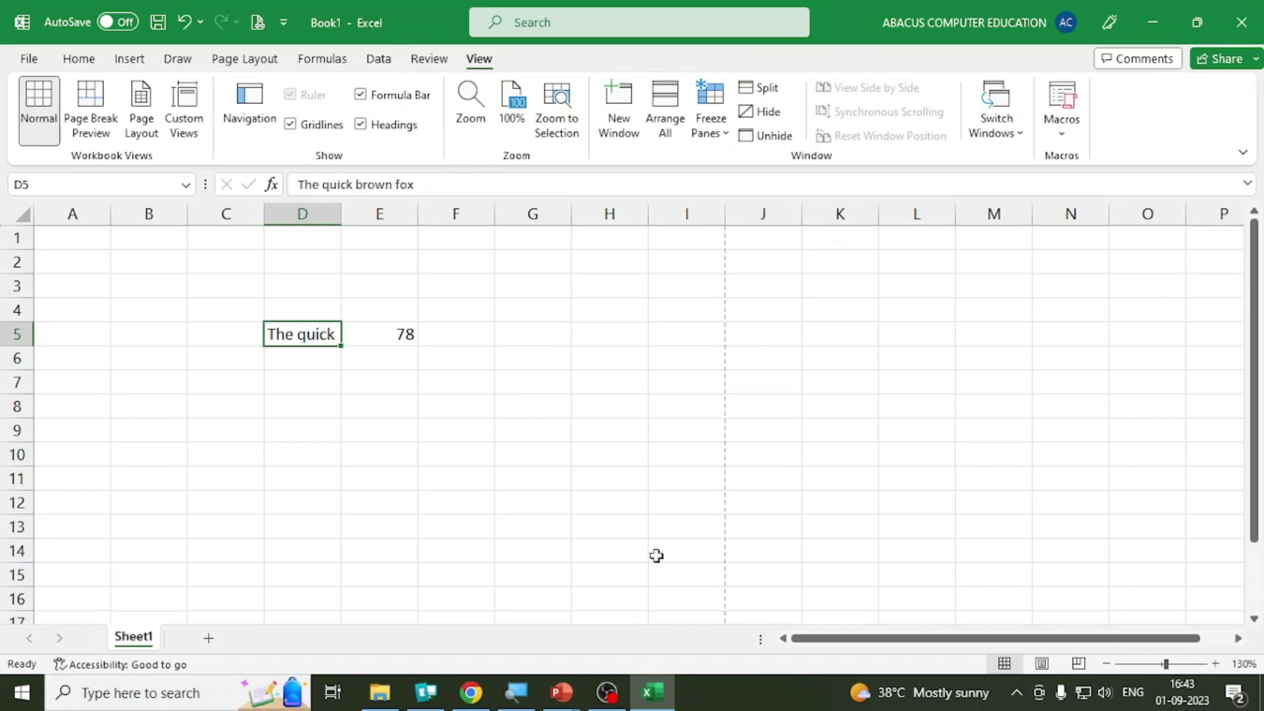
key("ctrl+shift+u")
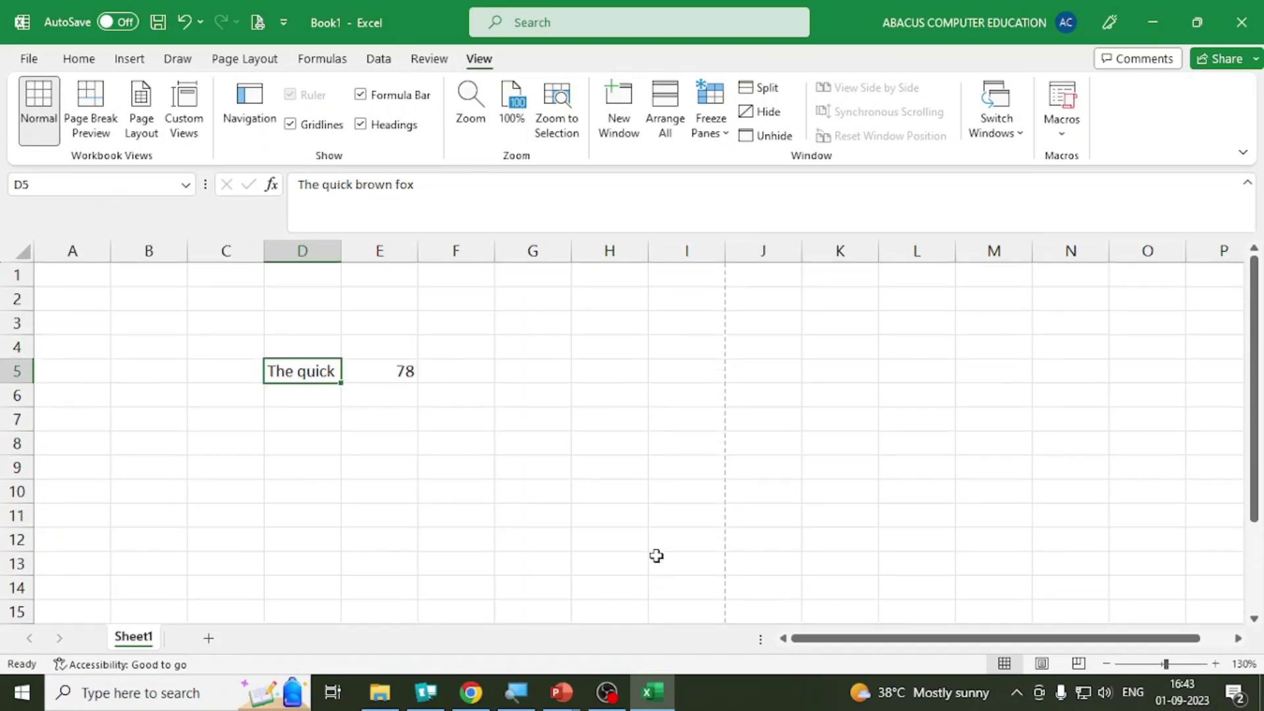
key("ctrl+shift+u")
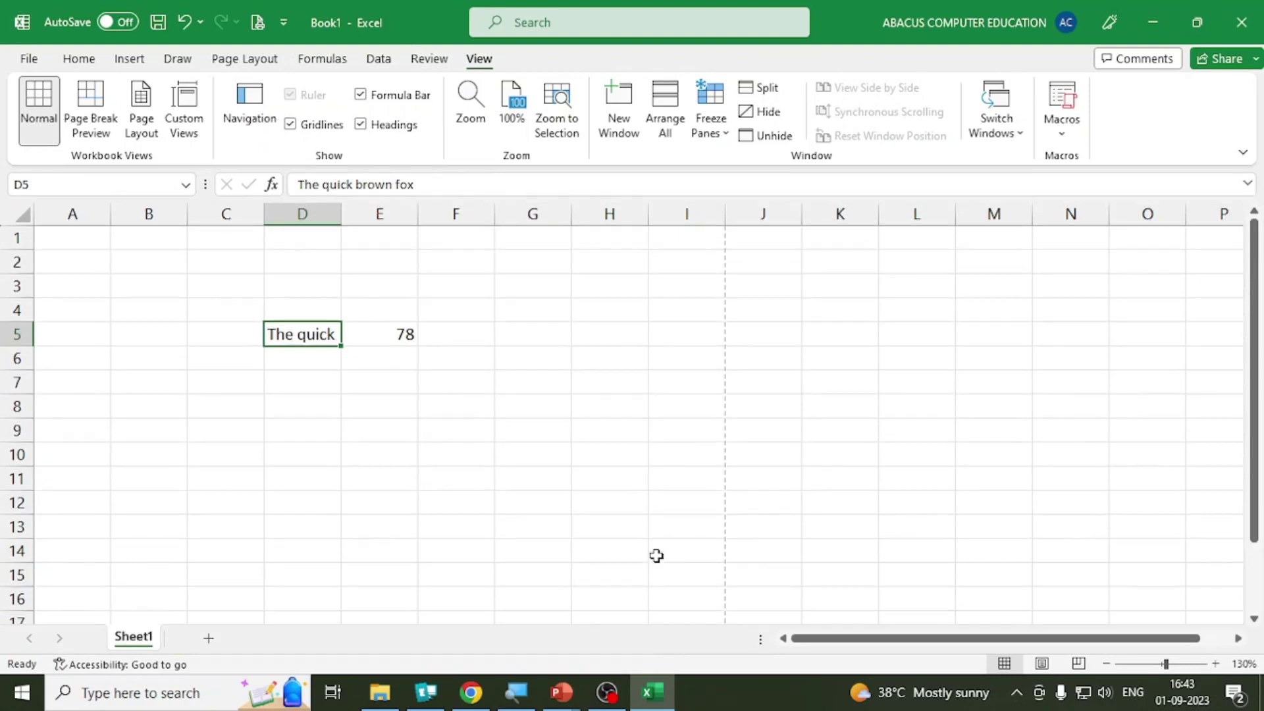
key("ctrl+shift+u")
key("ctrl+shift+u")
key("ctrl+shift+u")
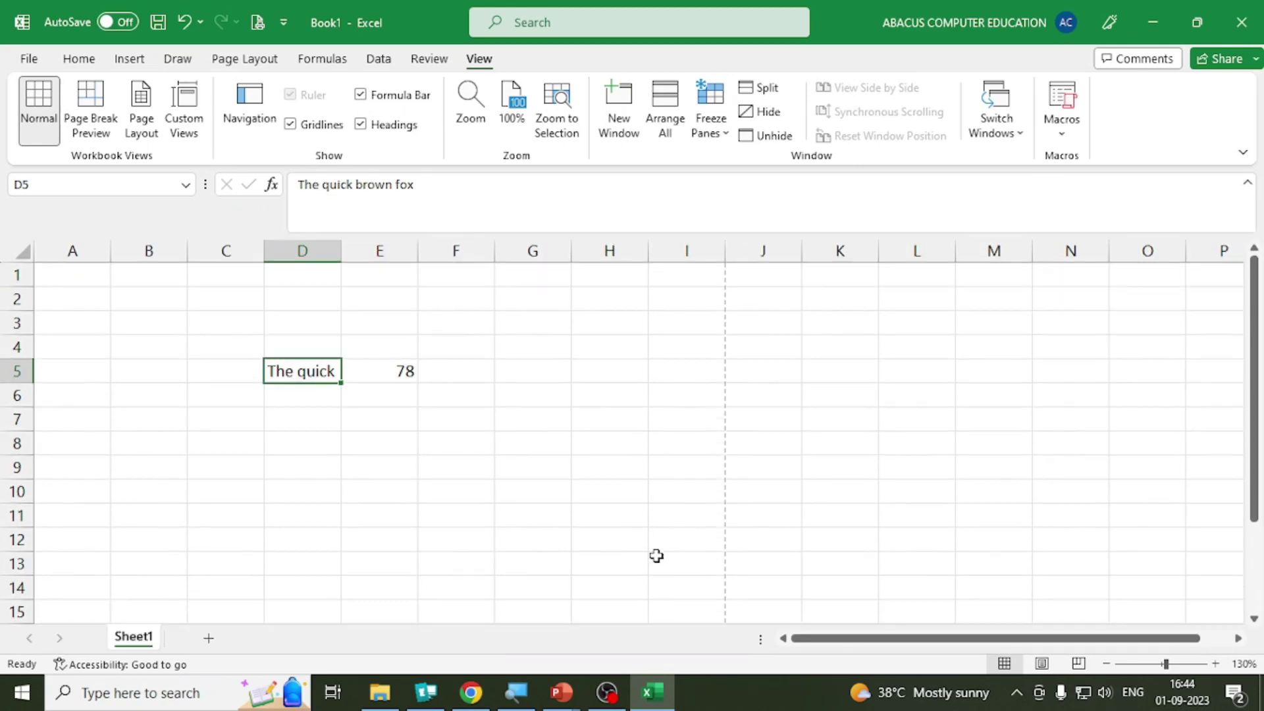
key("ctrl+shift+u")
key("ctrl+shift+u")
left_click(1247, 183)
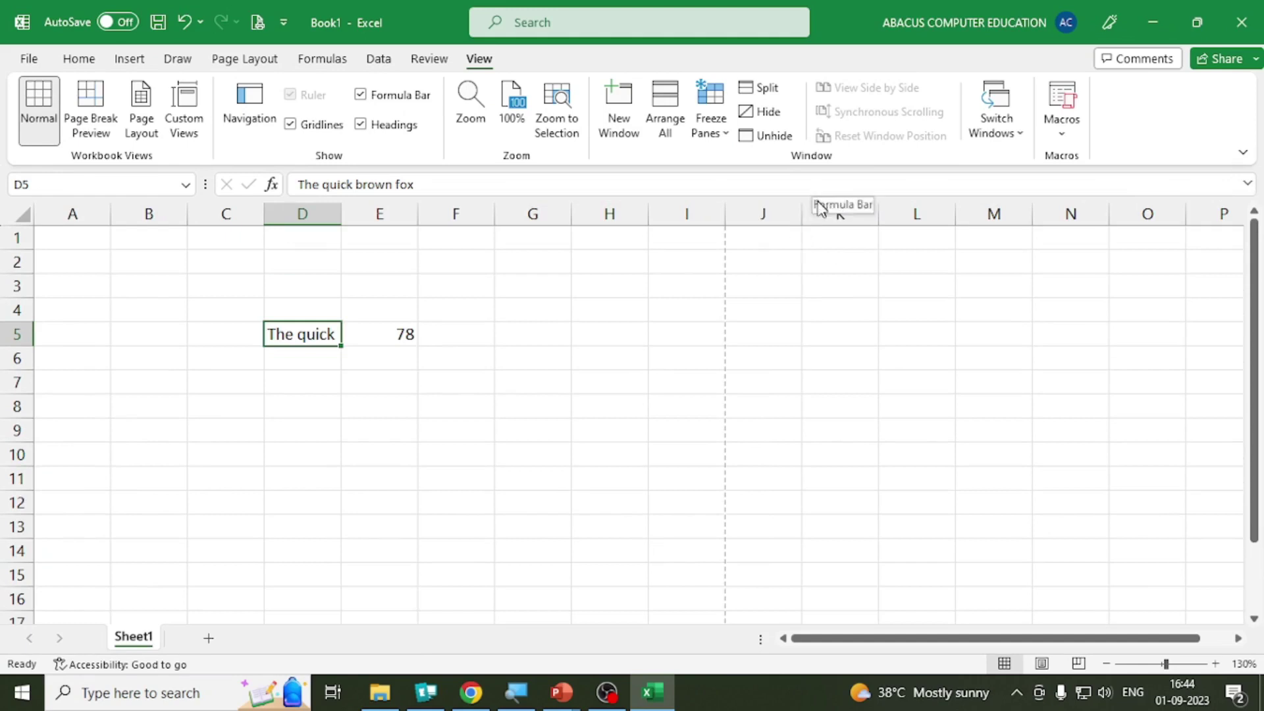
Step: Try to resize the formula bar by its lower border, then leave cell editing by selecting J4
left_click(853, 190)
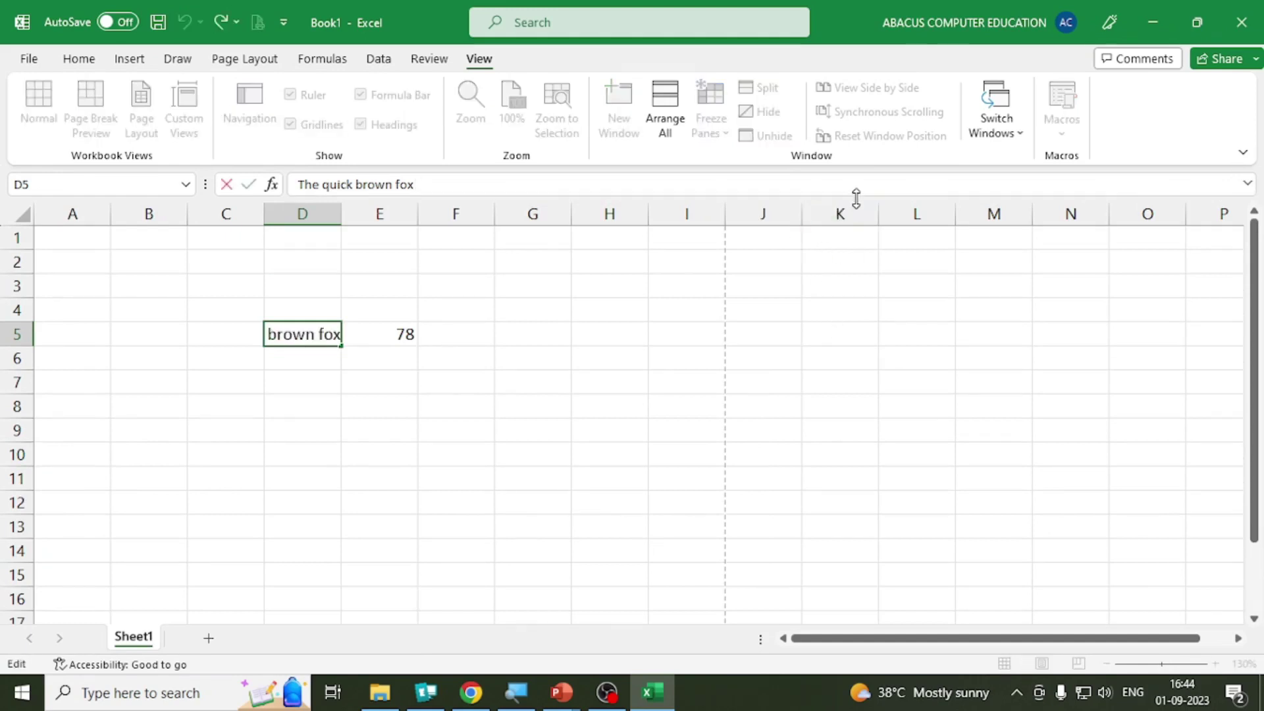
left_click_drag(852, 198, 878, 129)
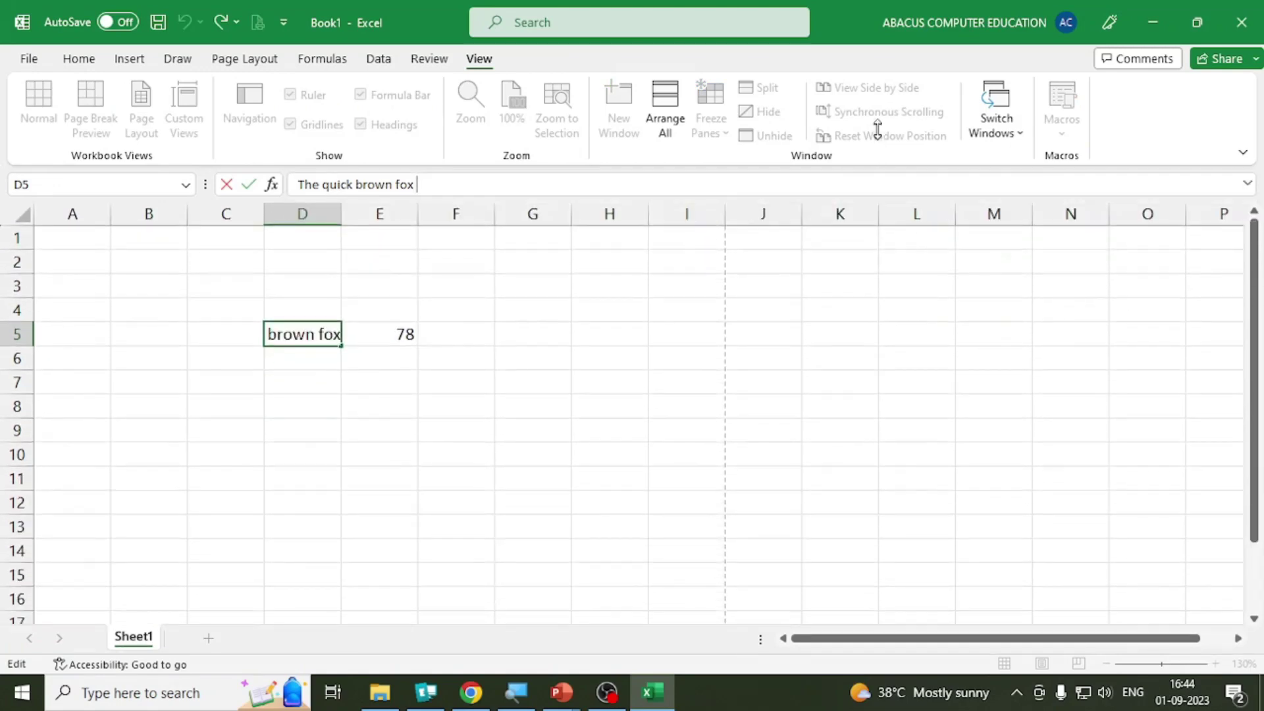
left_click(775, 306)
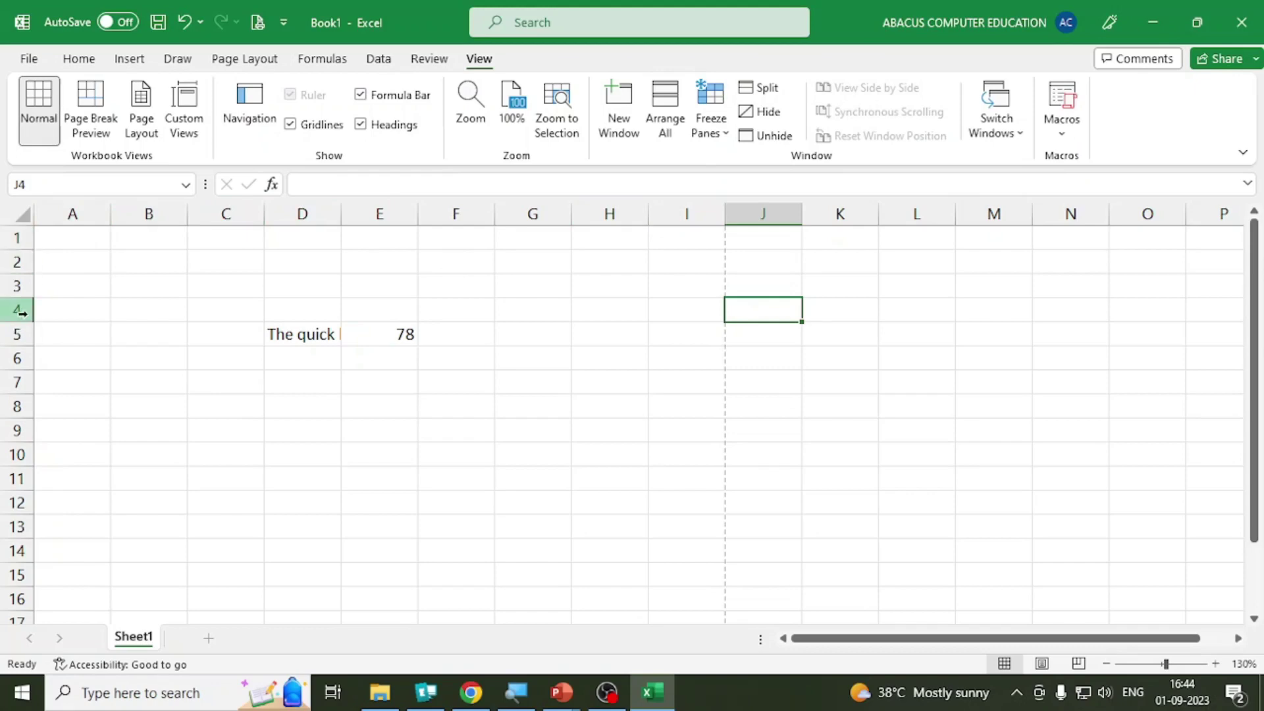
Step: Select cell B4 and then C15 on Sheet1, and add two new worksheets to the workbook
left_click(183, 312)
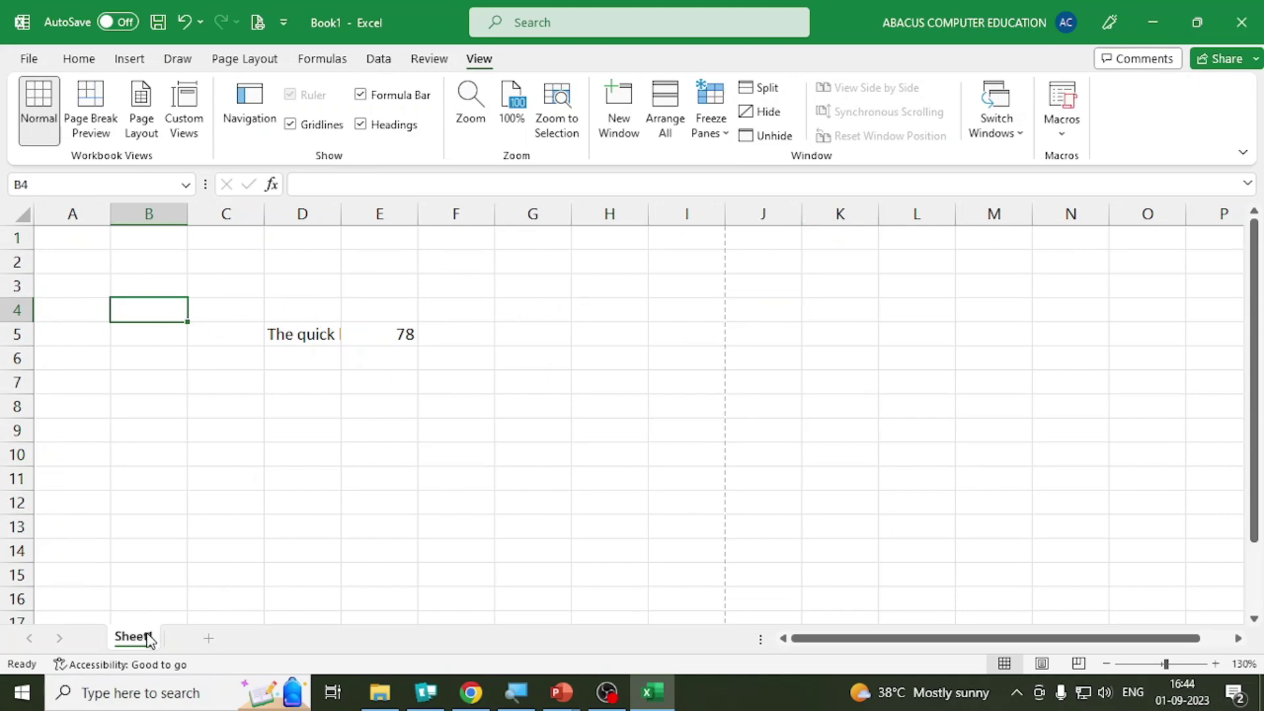
left_click(209, 558)
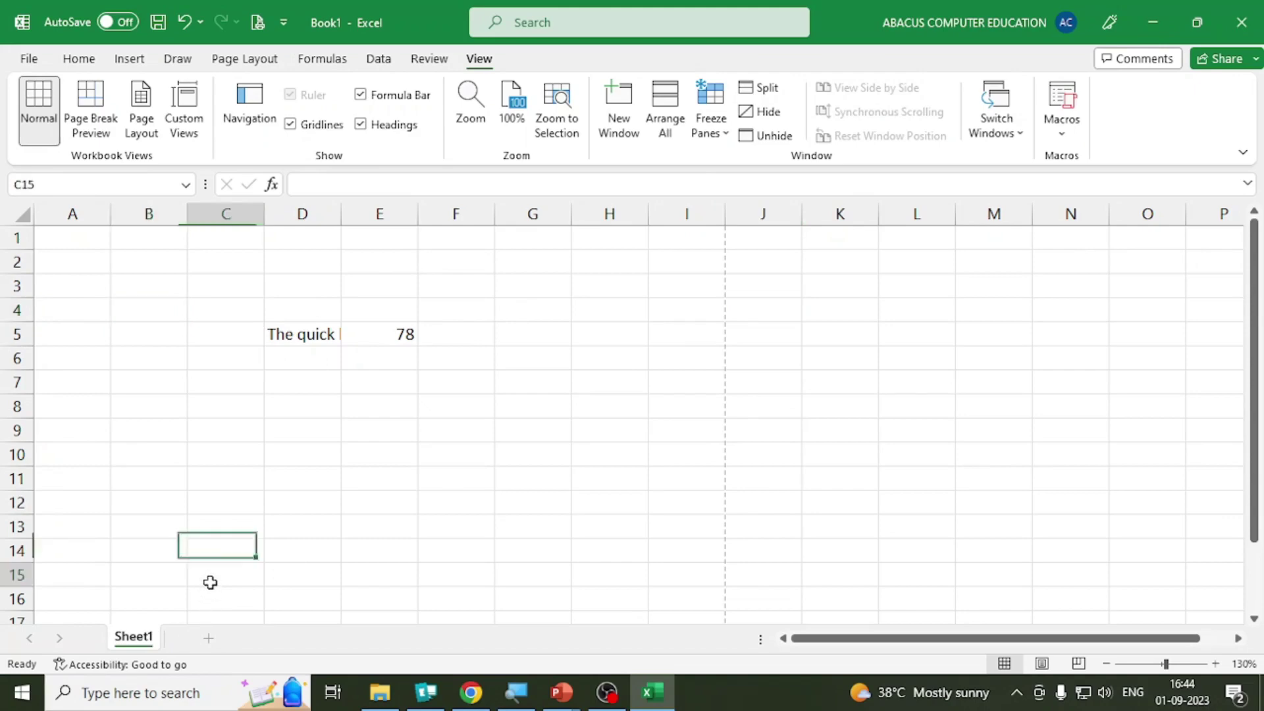
left_click(209, 581)
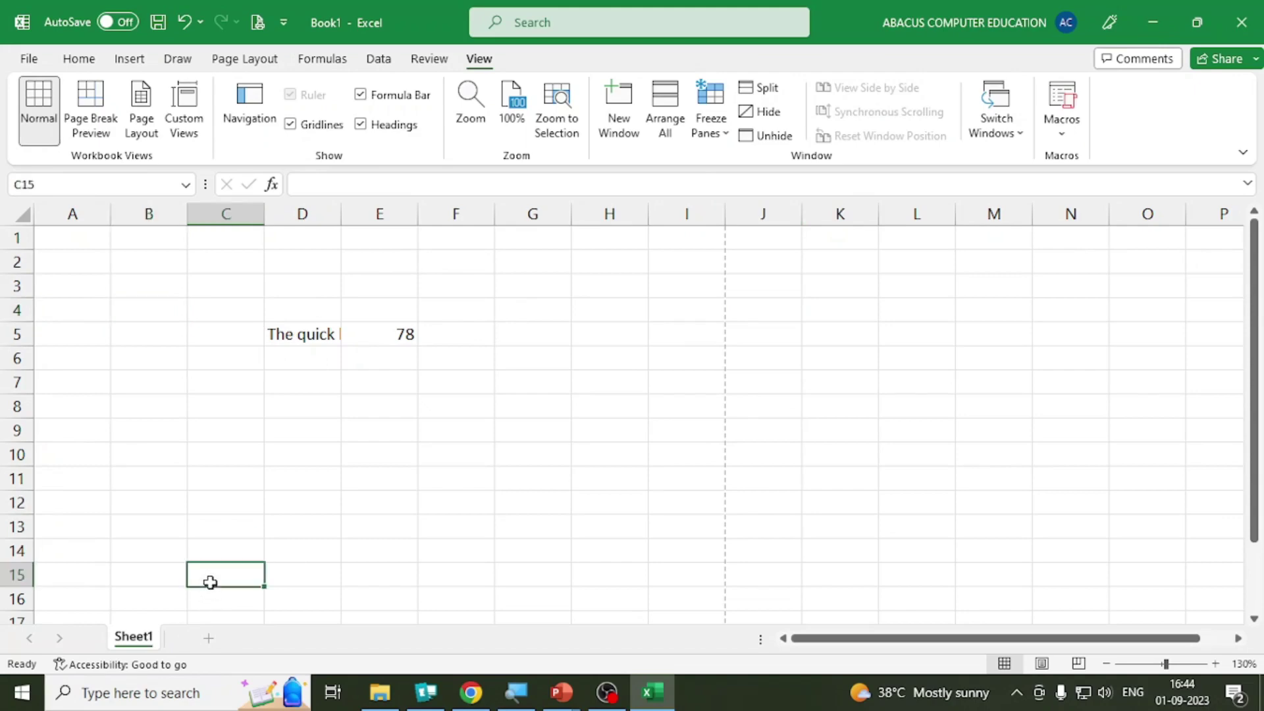
left_click(208, 639)
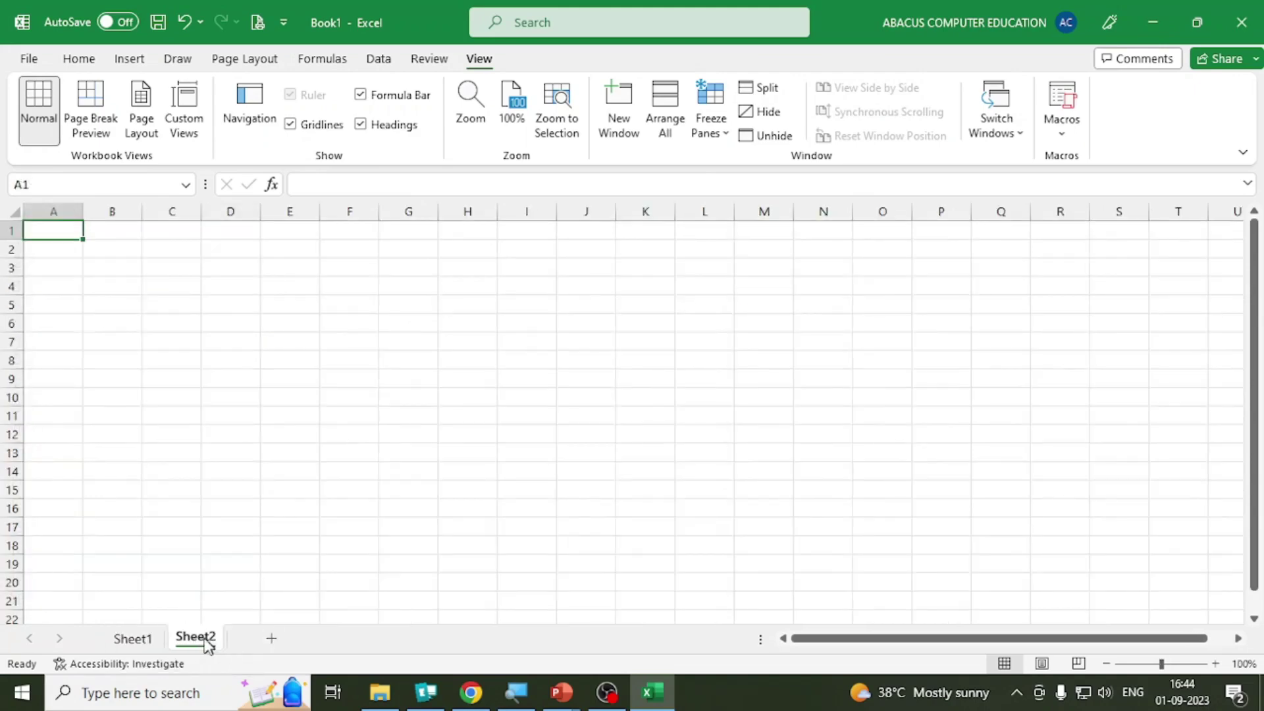
left_click(271, 641)
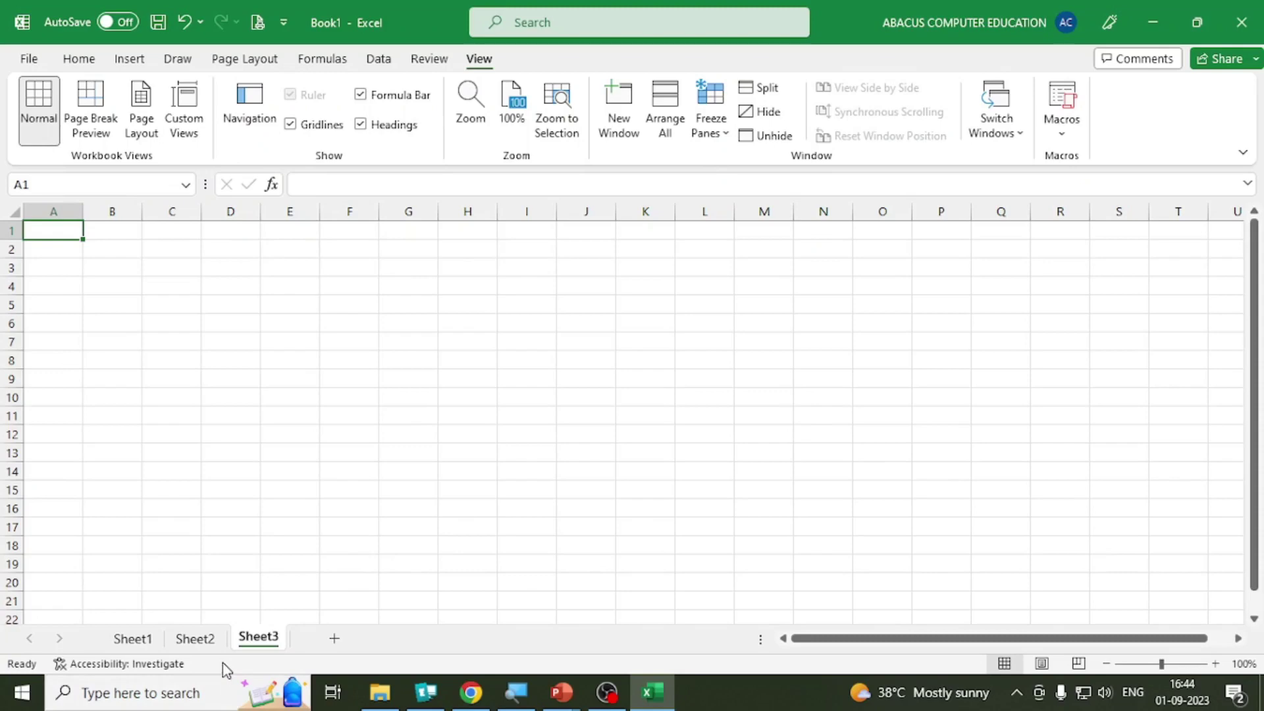
Step: View Sheet1, Sheet2 and Sheet3 in turn, then return to Sheet1
left_click(139, 643)
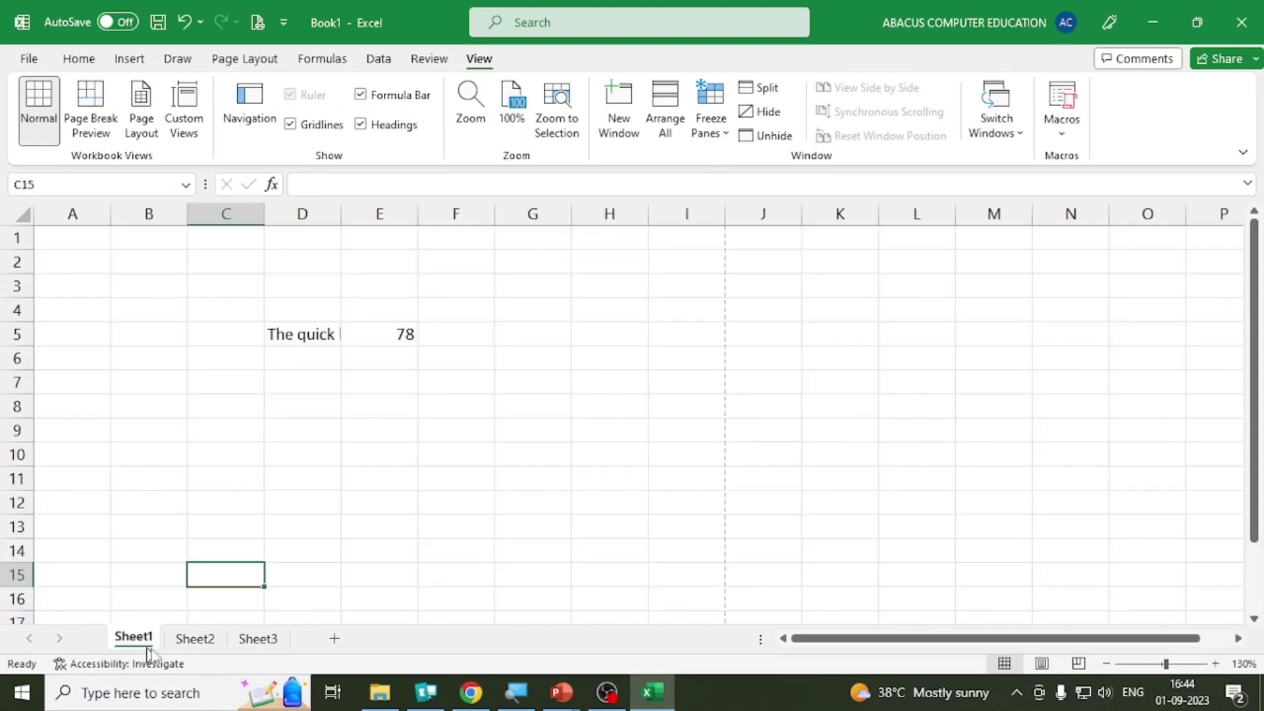
left_click(195, 639)
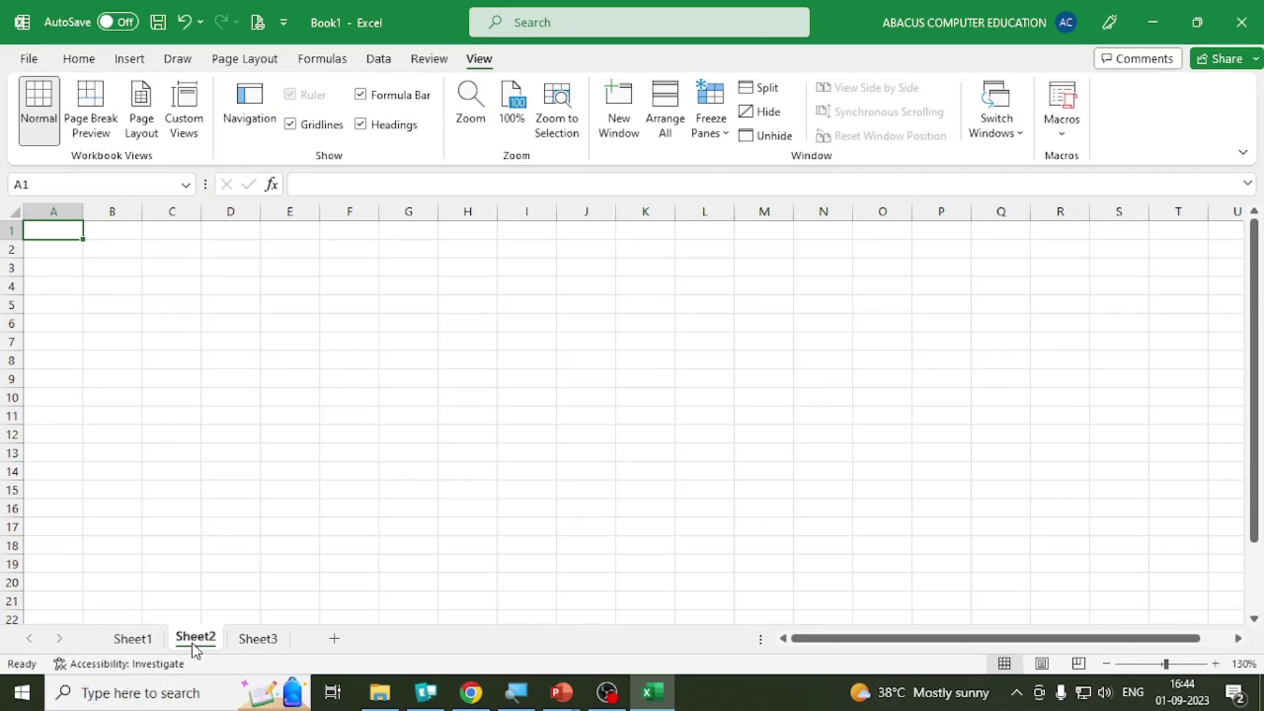
left_click(264, 641)
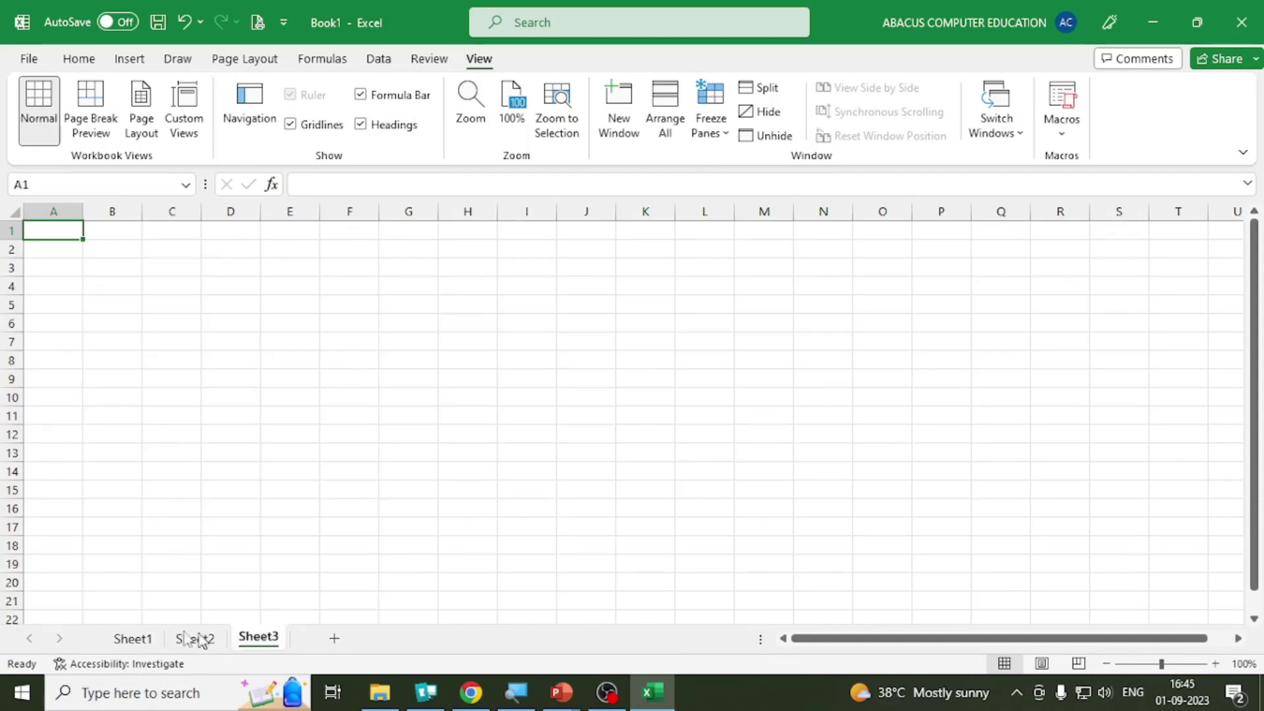
left_click(133, 640)
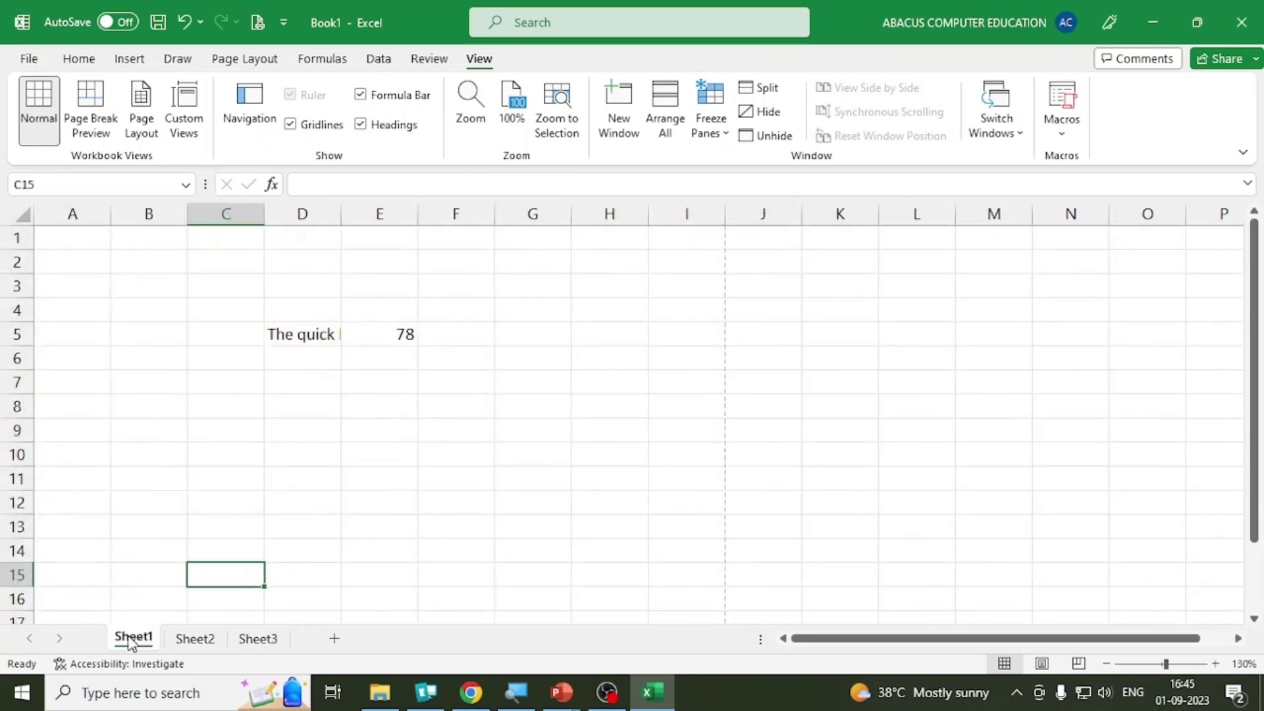
Step: Select cell D11 on Sheet1, then scroll the worksheet slightly horizontally and vertically
left_click(278, 473)
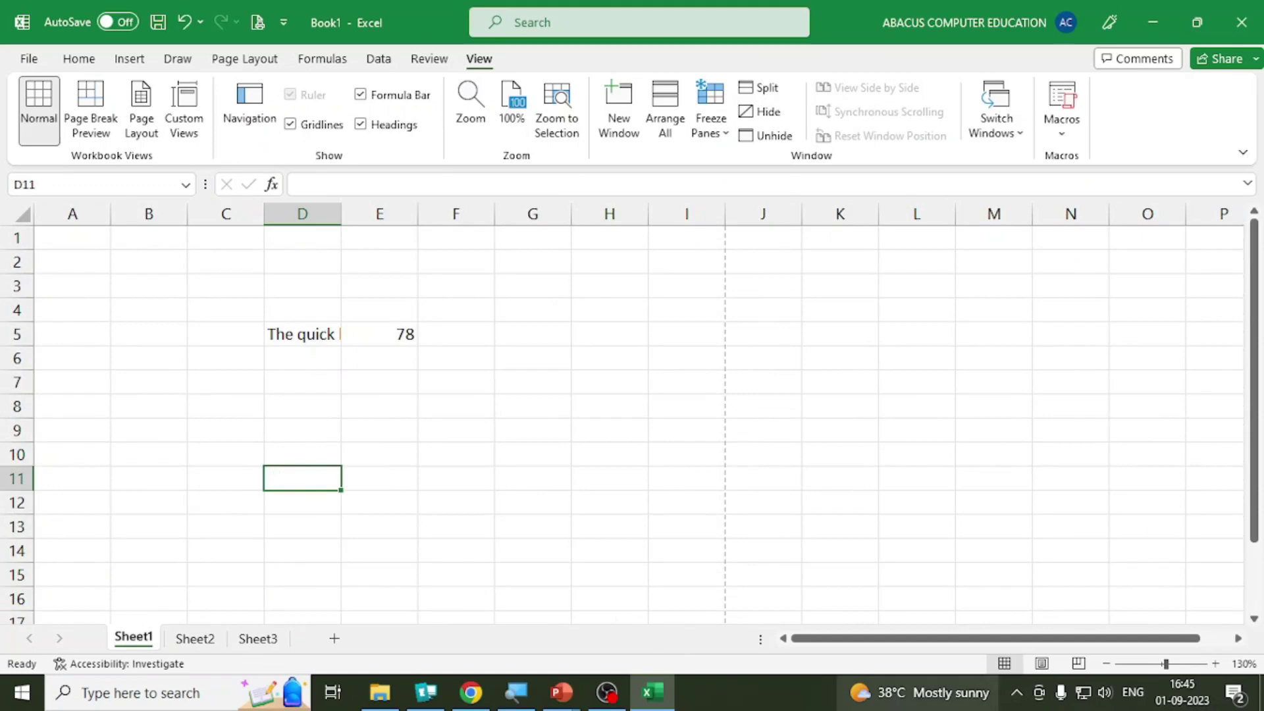
left_click_drag(966, 643, 997, 650)
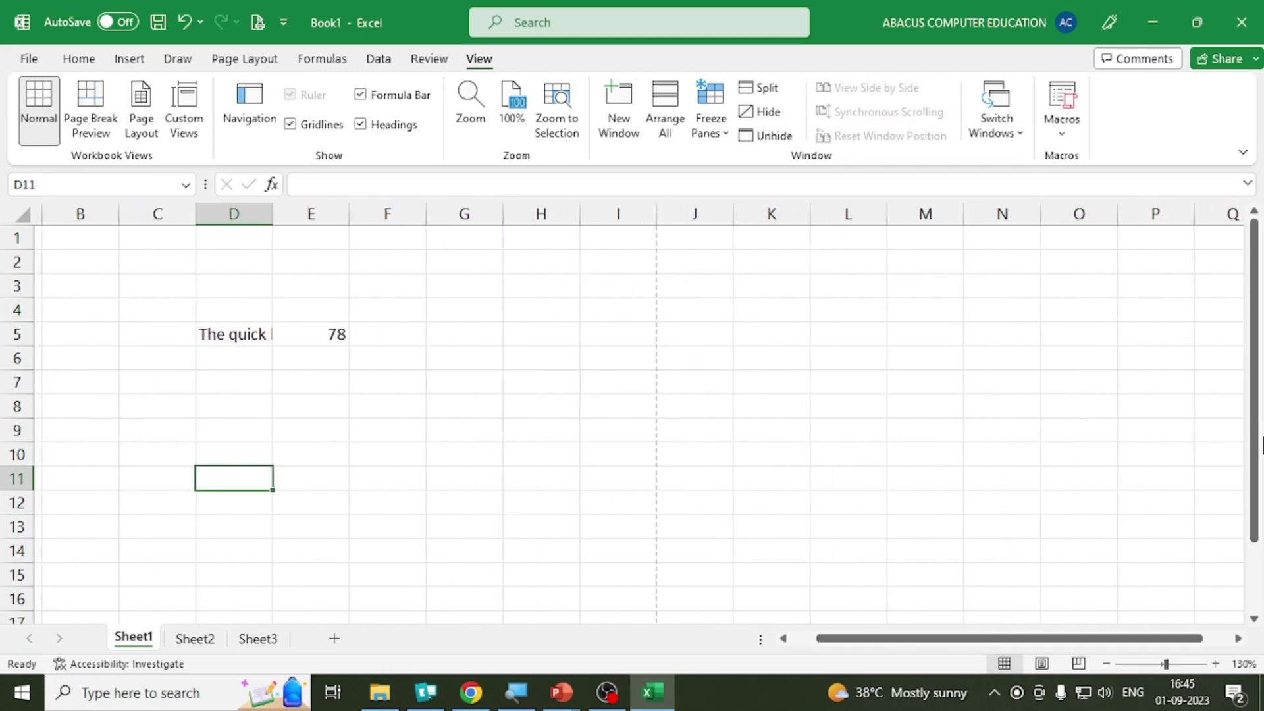
mouse_move(1256, 386)
left_mouse_down()
mouse_move(1257, 453)
mouse_move(1257, 388)
mouse_move(1257, 452)
mouse_move(1258, 398)
mouse_move(1257, 453)
mouse_move(1257, 398)
mouse_move(1243, 382)
left_mouse_up()
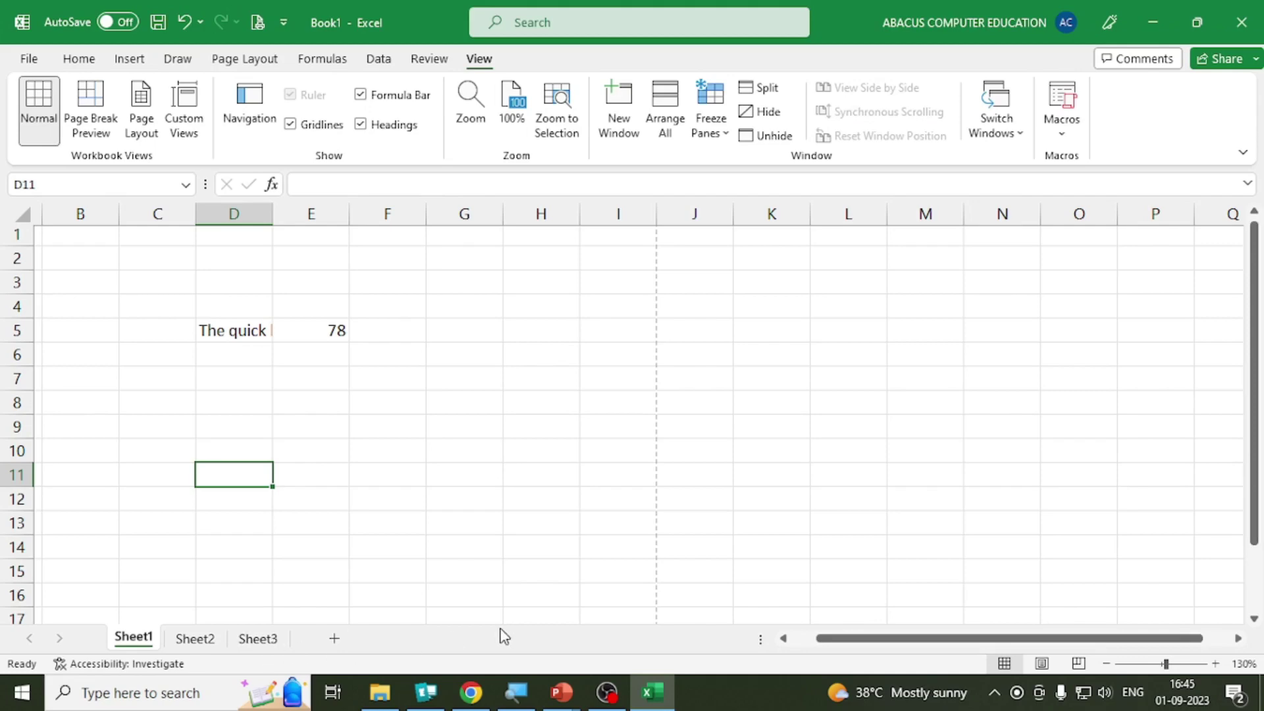
Step: Switch among the three worksheets again, ending on Sheet3
left_click(243, 641)
left_click(149, 640)
left_click(197, 639)
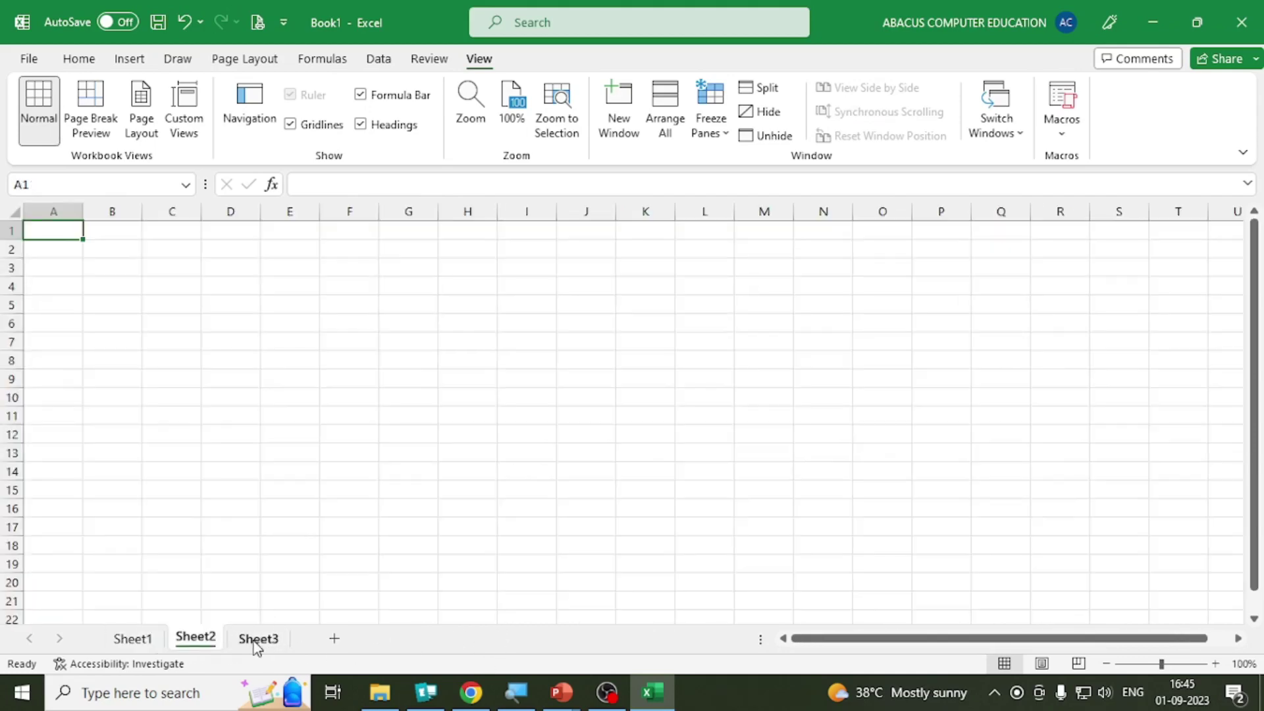
left_click(257, 639)
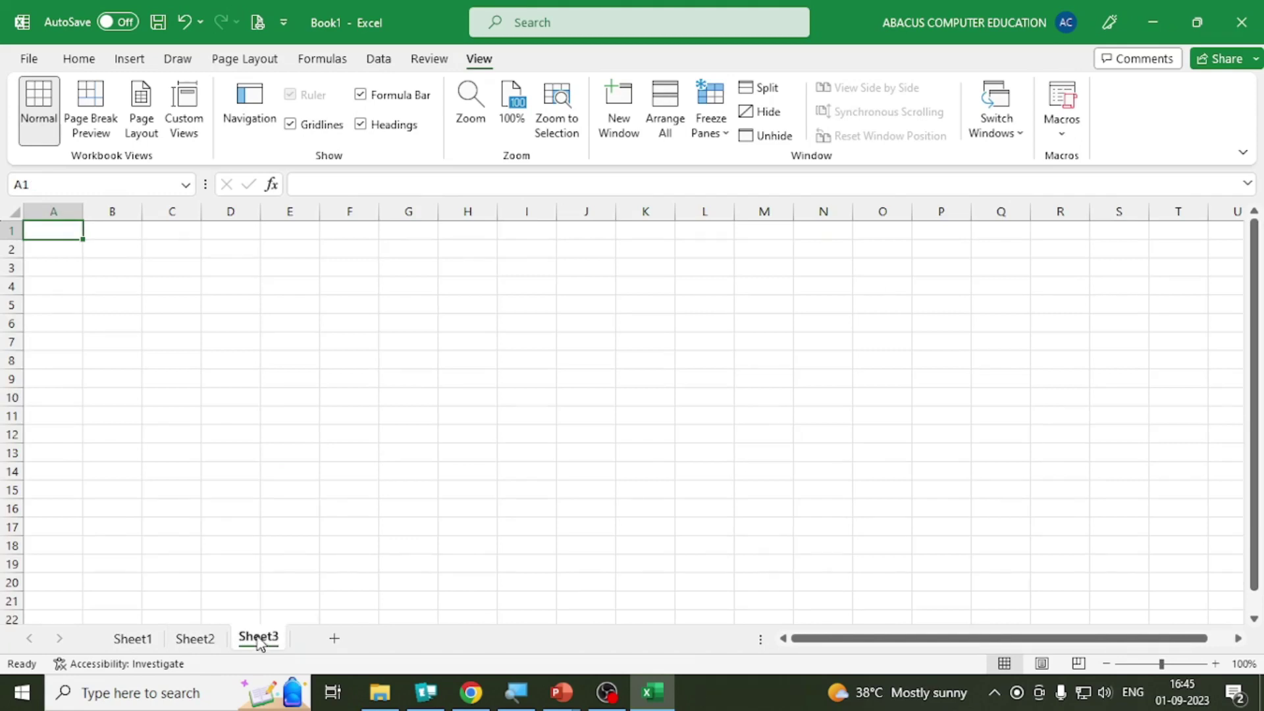
Step: Insert eleven new worksheets in front of Sheet3, up to Sheet14
key("shift+F11")
key("shift+F11")
key("shift+F11")
key("shift+F11")
key("shift+F11")
key("shift+F11")
key("shift+F11")
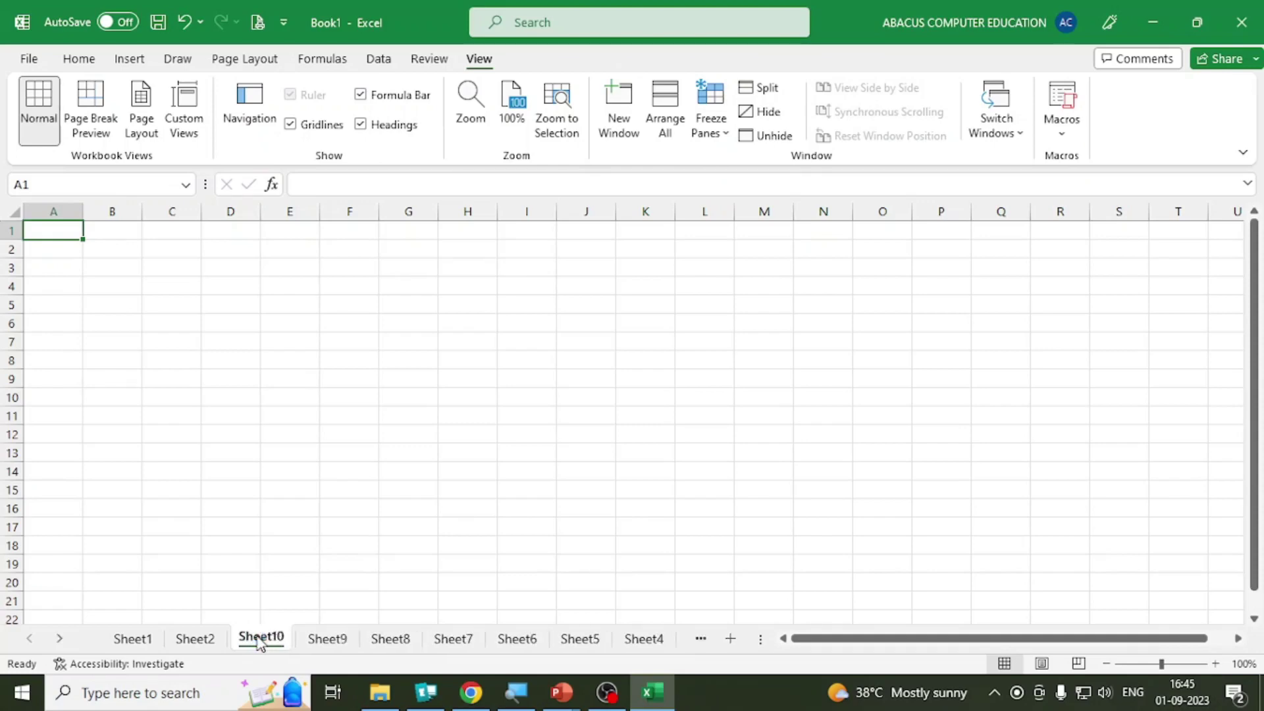
key("shift+F11")
key("shift+F11")
key("shift+F11")
key("shift+F11")
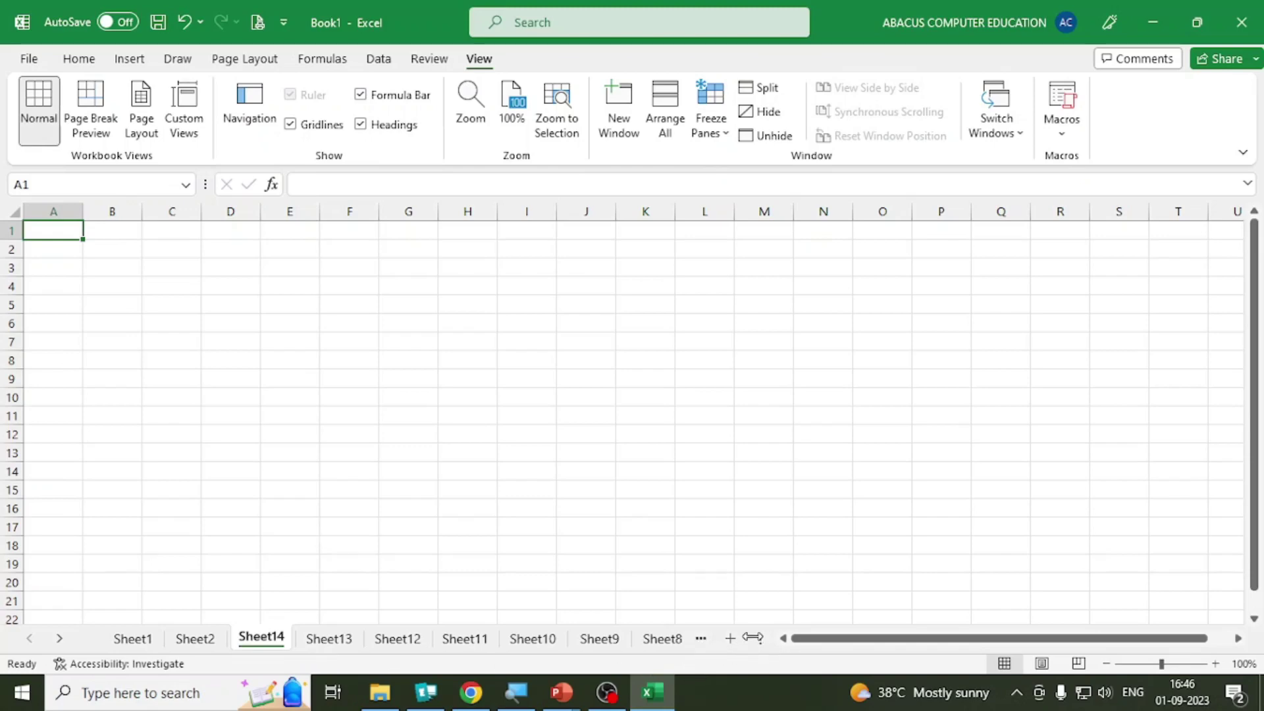
Step: Scroll the row of sheet tabs forward past Sheet13, then scroll it back until Sheet14 shows again
left_click(61, 638)
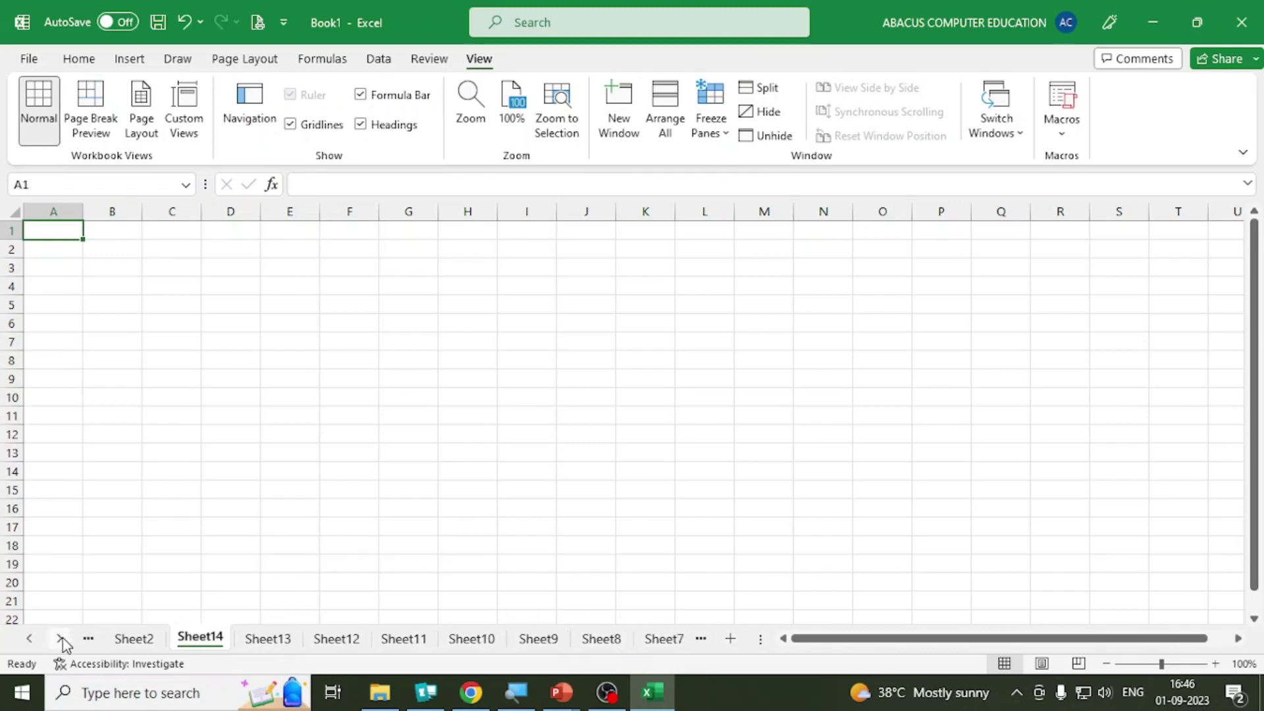
left_click(61, 638)
left_click(61, 638)
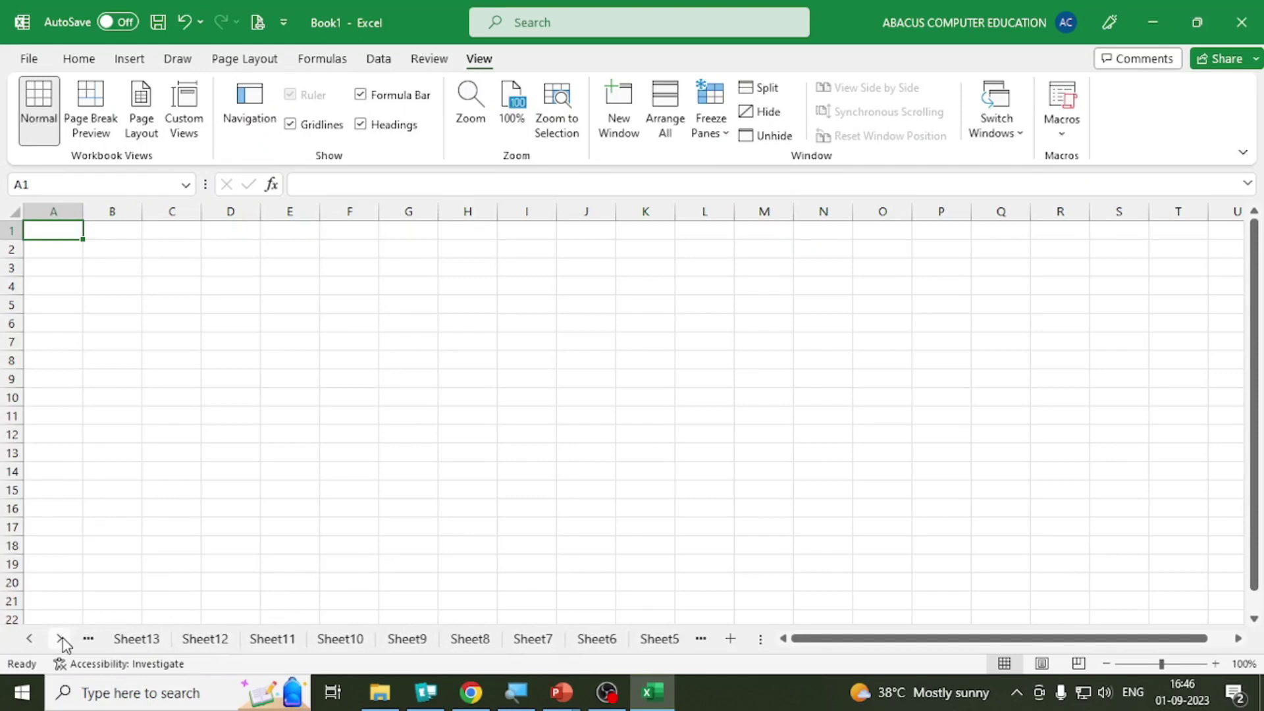
left_click(61, 639)
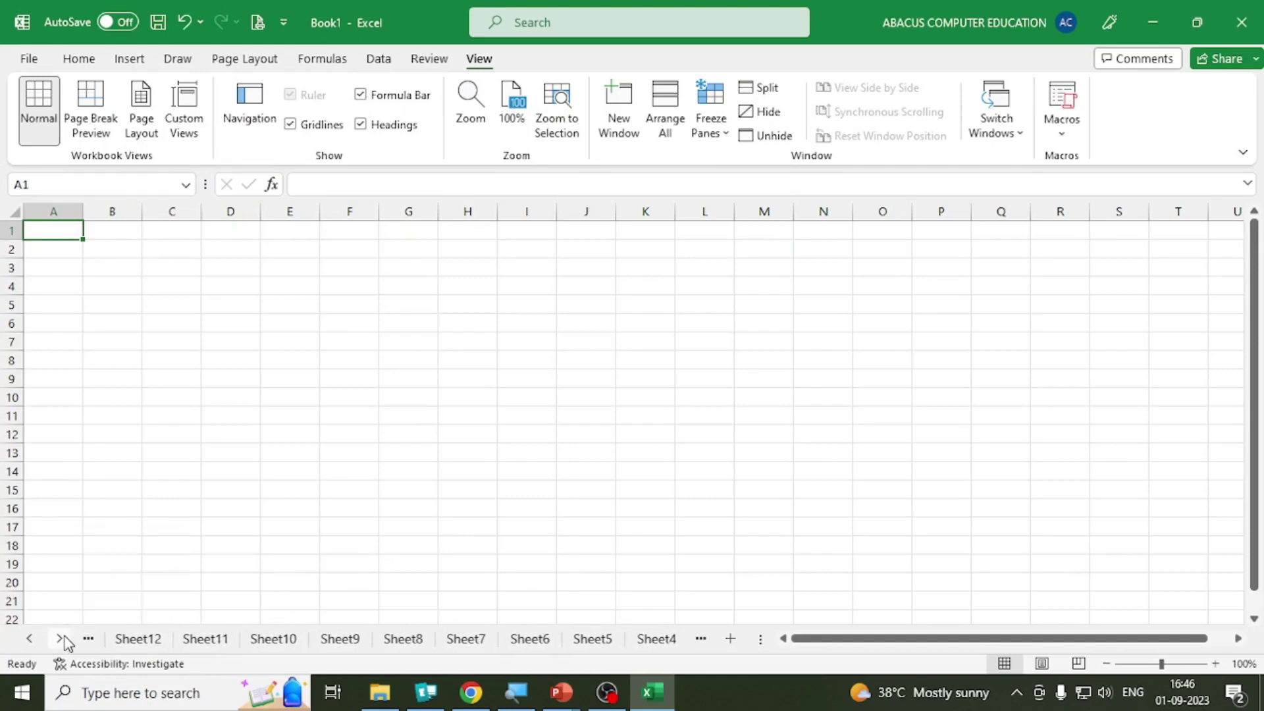
left_click(30, 638)
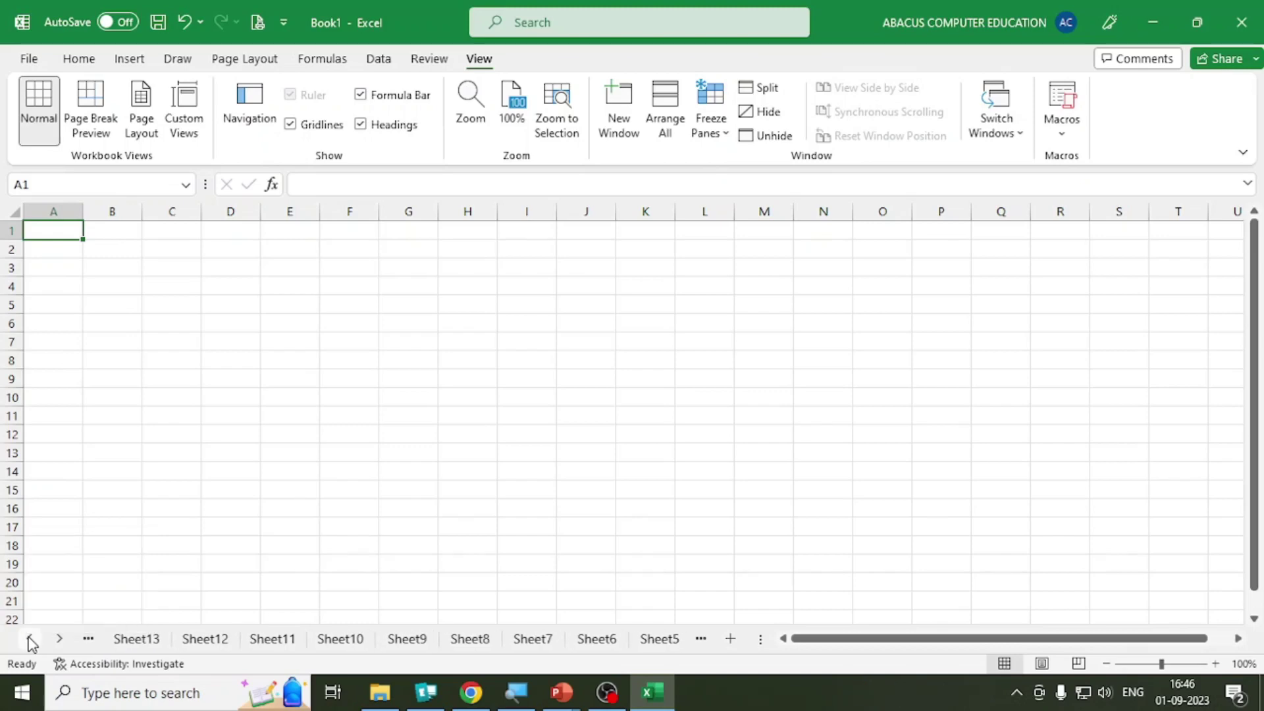
left_click(30, 638)
left_click(30, 638)
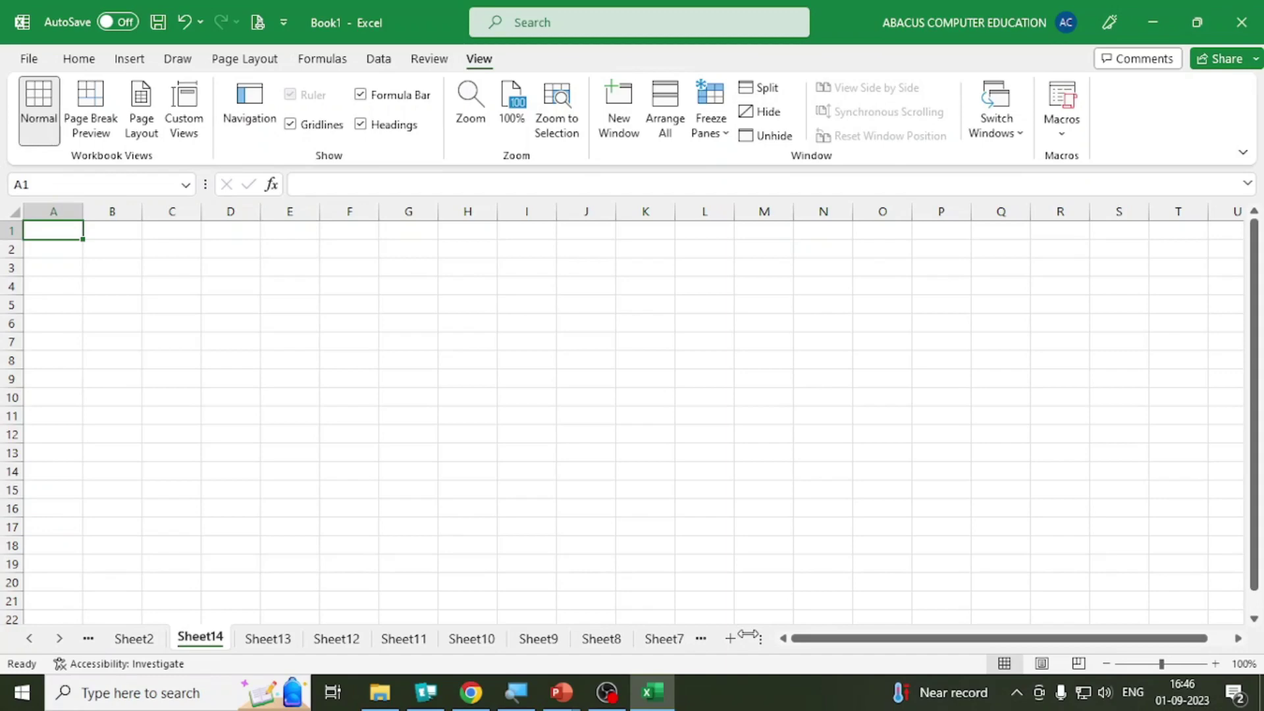
Step: Scroll the sheet tabs to the end at Sheet3, then jump directly back to the first sheet tab
left_click(60, 641)
left_click(61, 640)
left_click(60, 641)
left_click(60, 641)
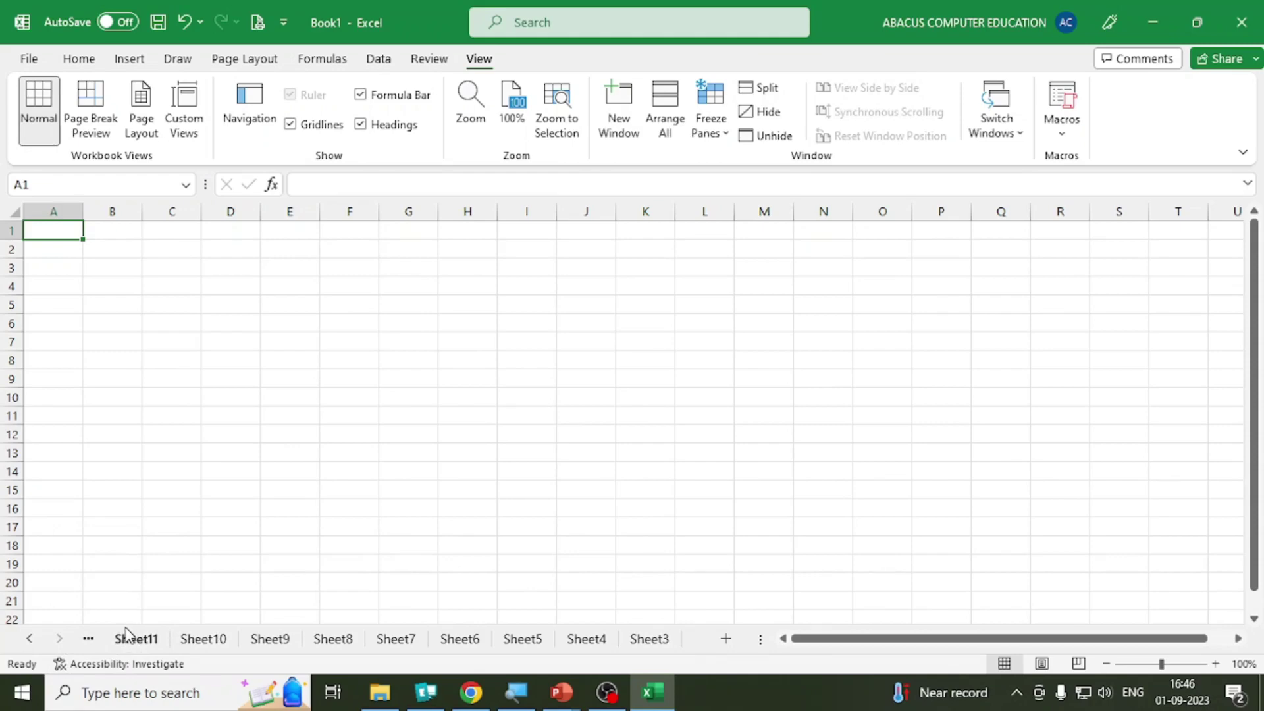
left_click(397, 641)
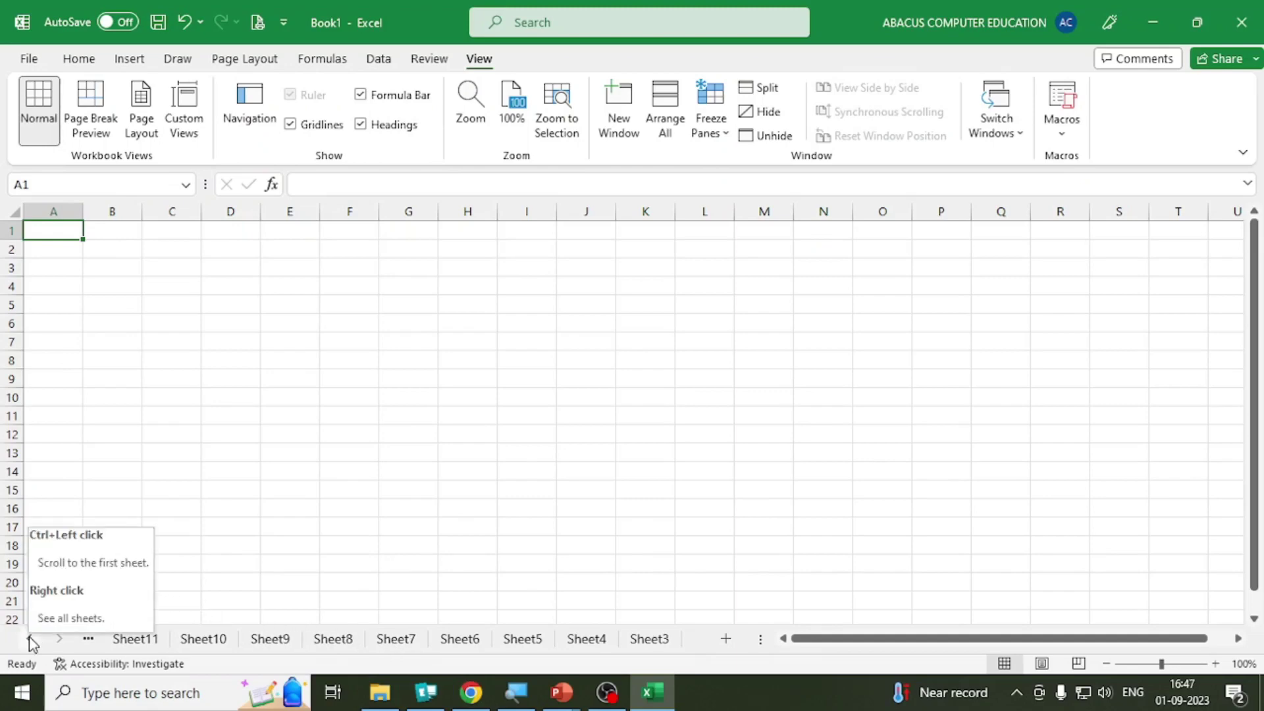
left_click(31, 641, "ctrl")
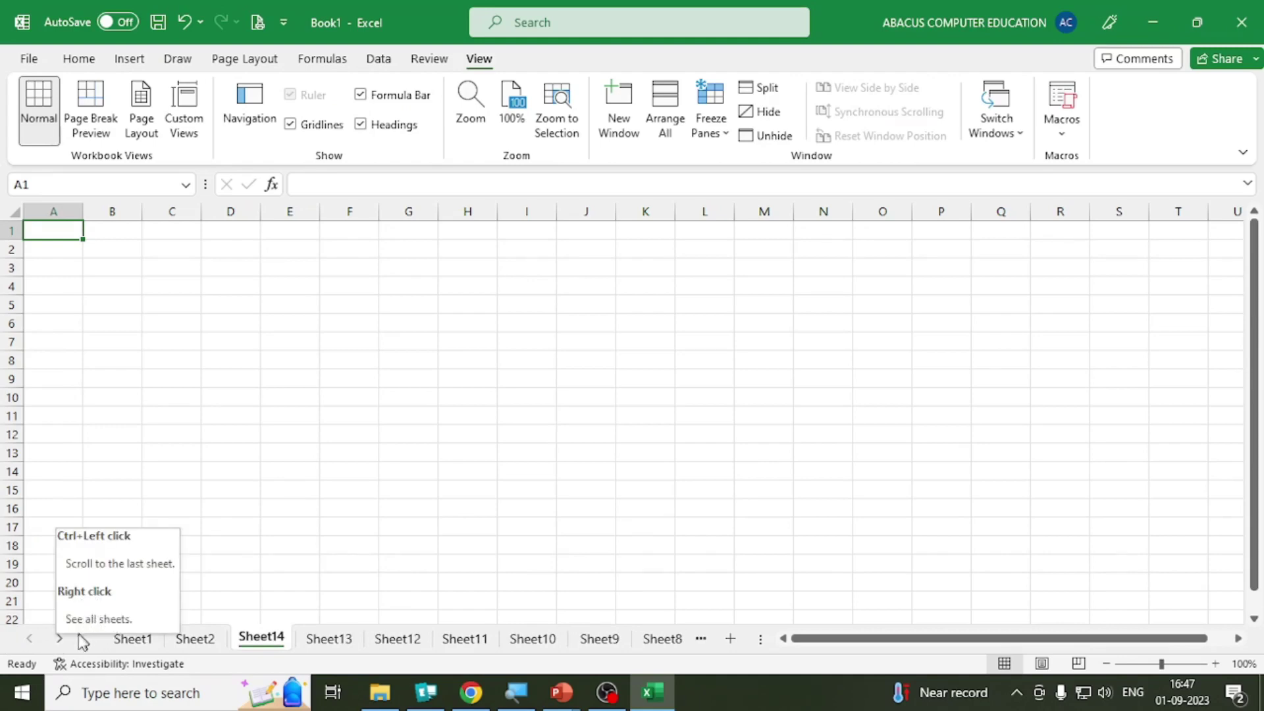
Step: Activate Sheet9 from the list of all sheets and delete that worksheet
right_click(59, 643)
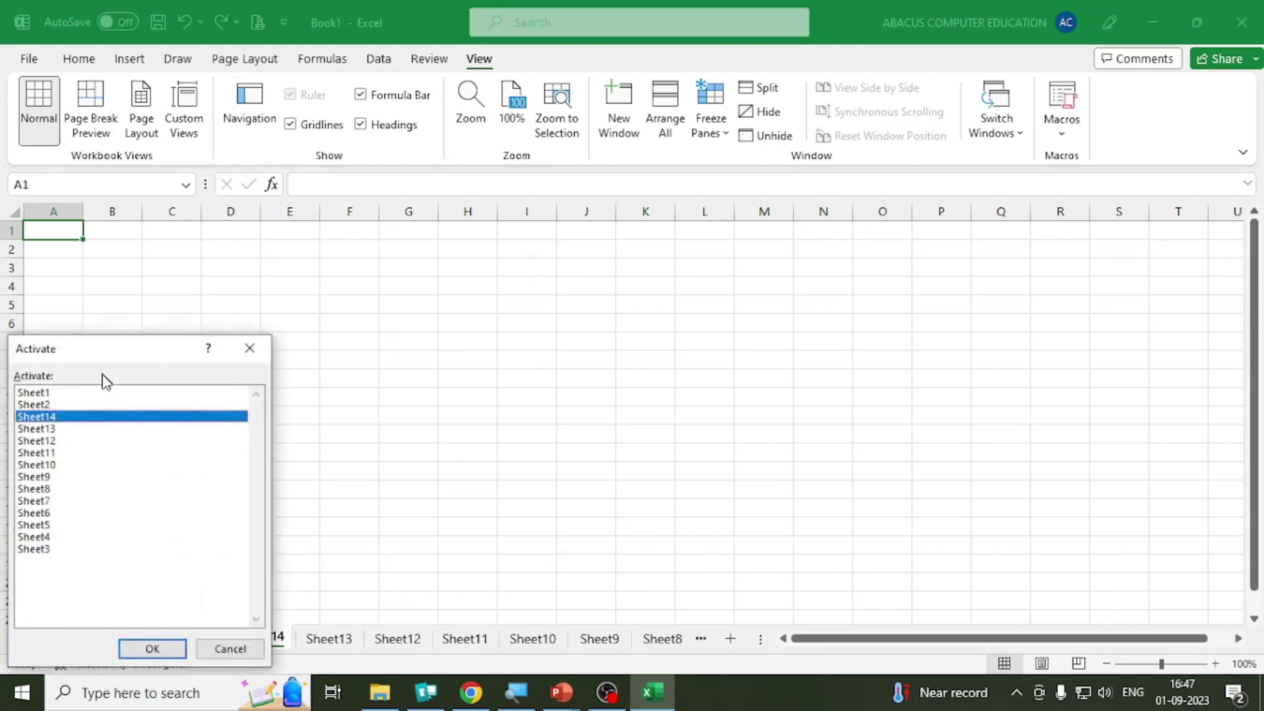
left_click(64, 477)
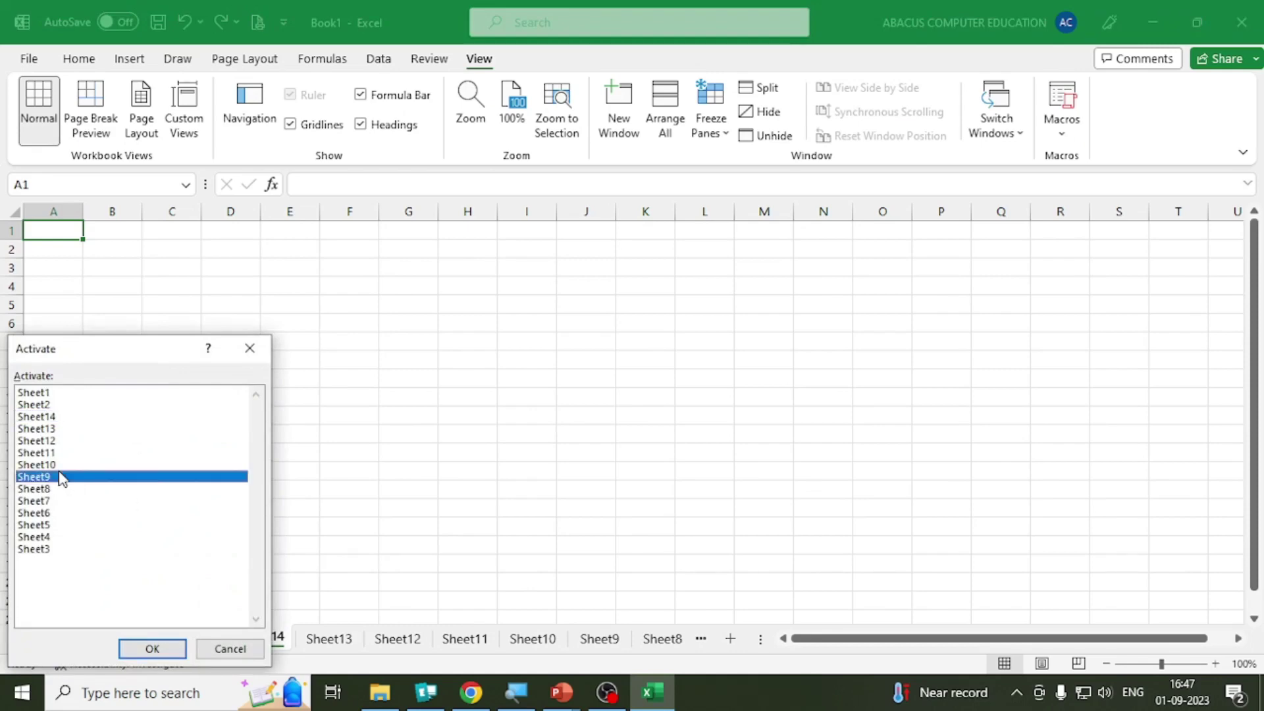
left_click(151, 648)
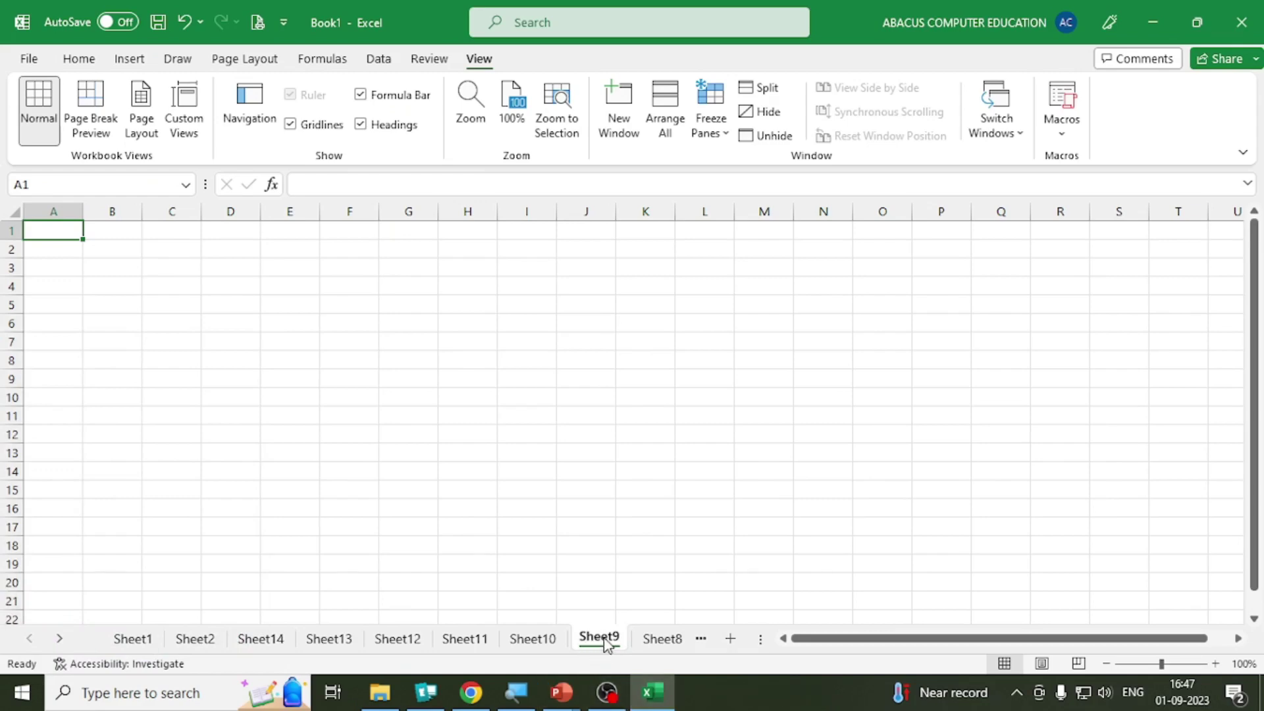
left_click(583, 361)
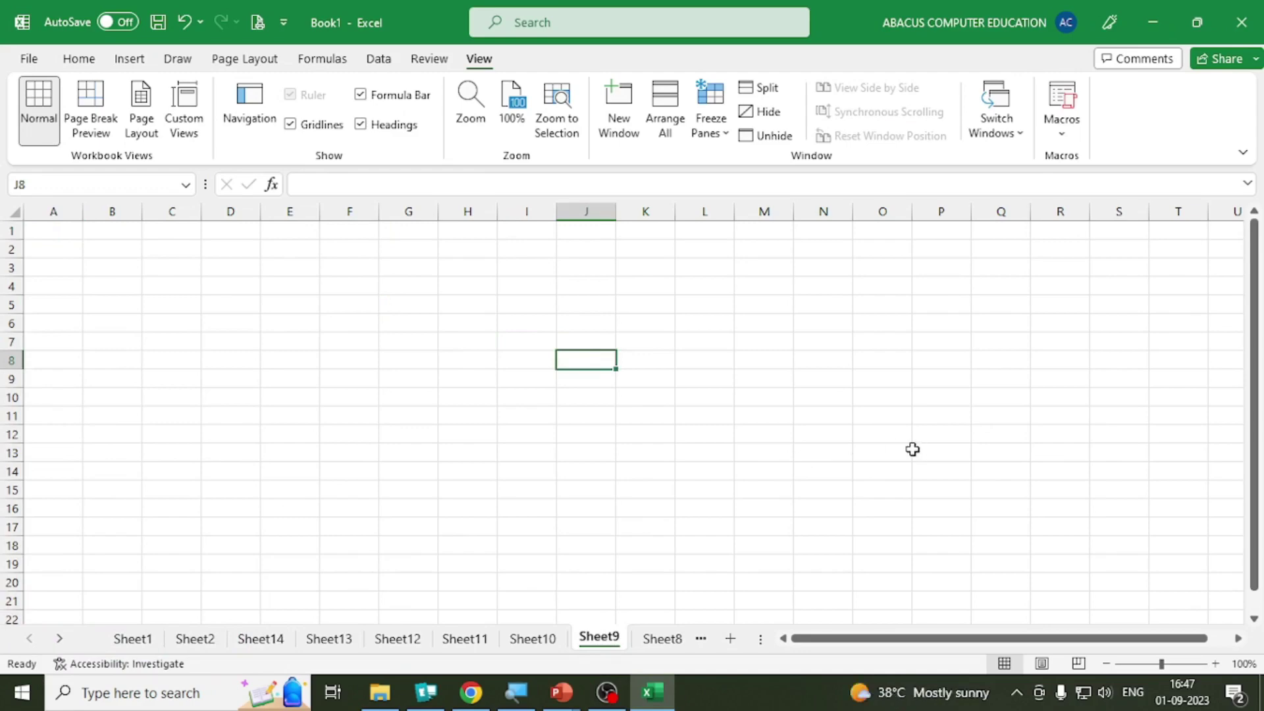
right_click(609, 640)
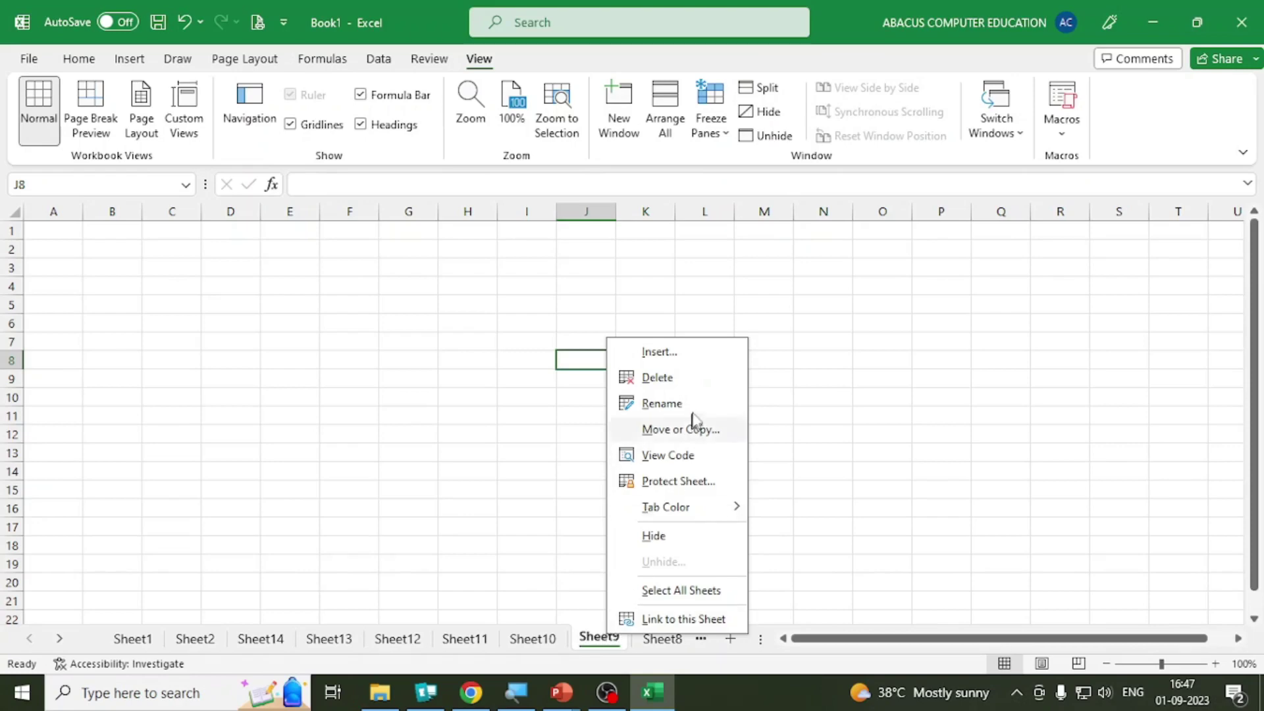
left_click(689, 388)
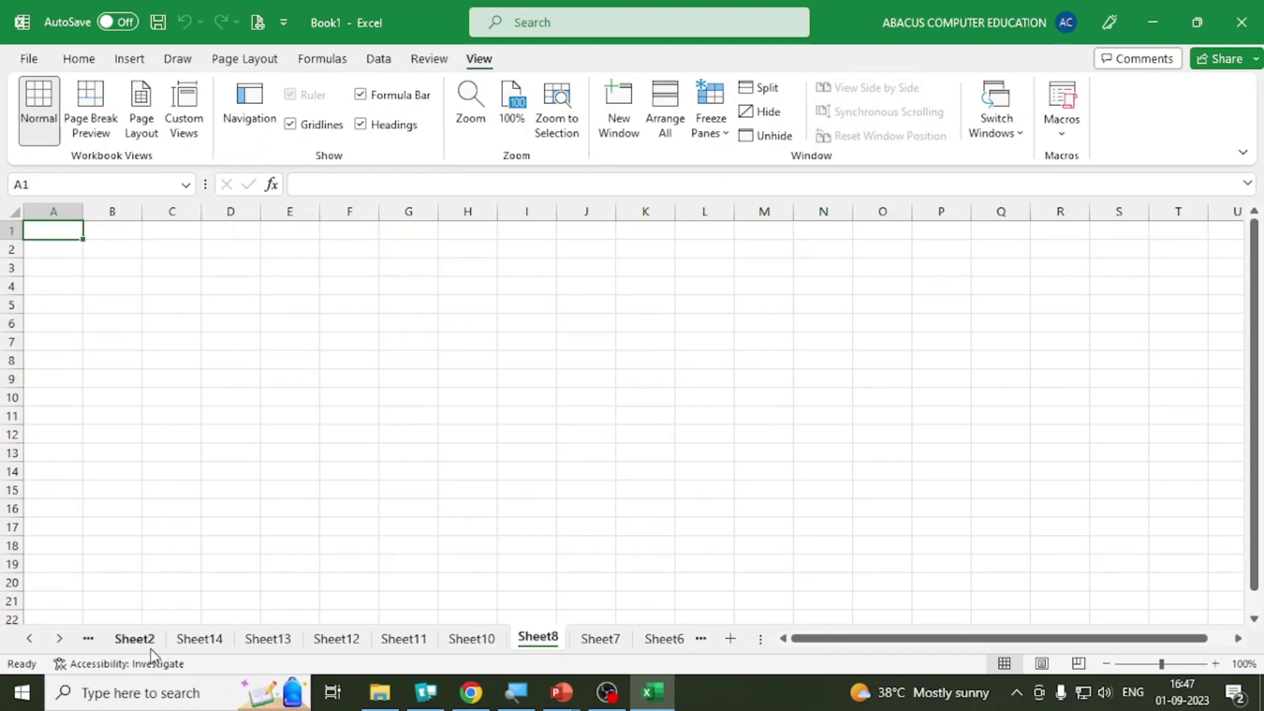
Step: Return to Sheet1 and select cell G9
left_click(29, 638)
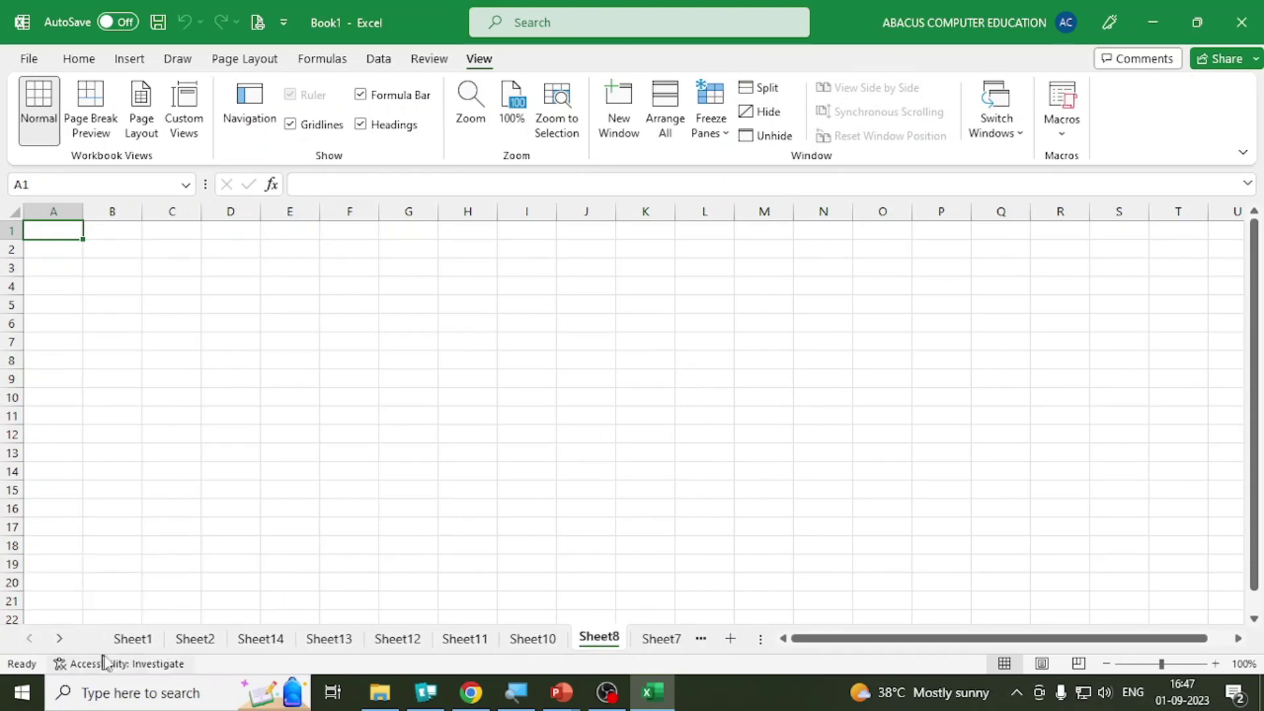
left_click(132, 638)
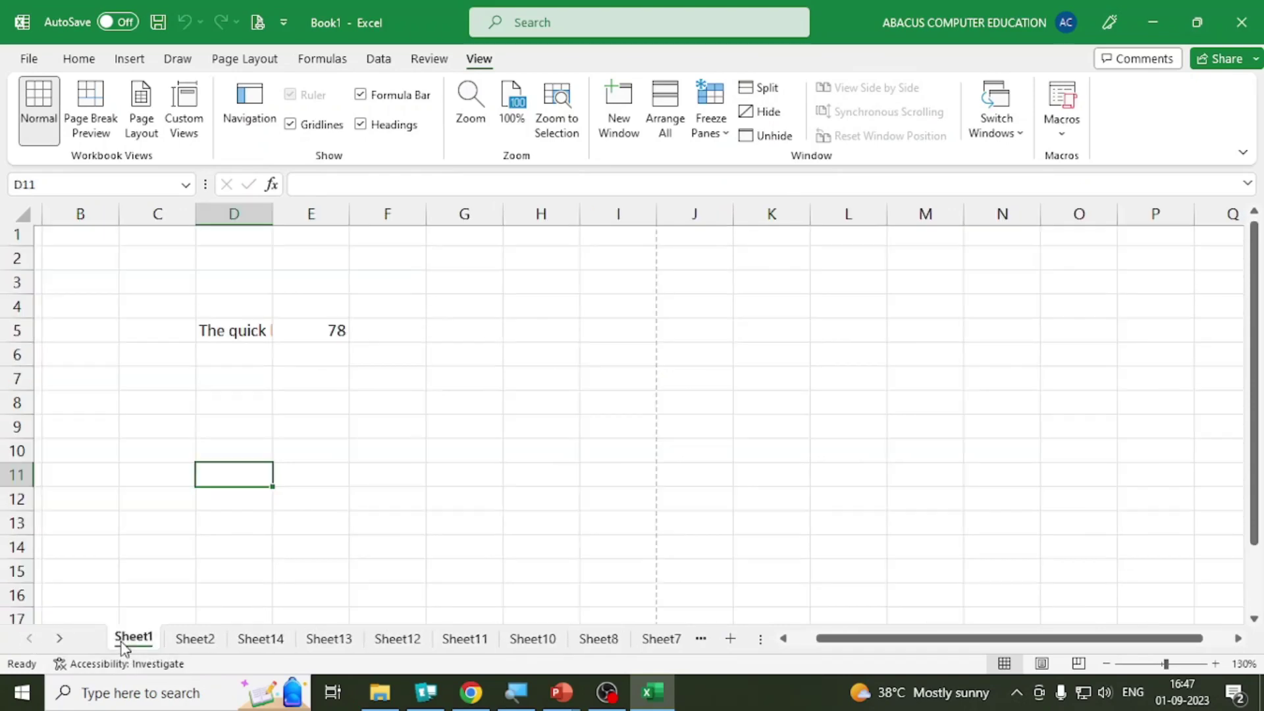
left_click(448, 422)
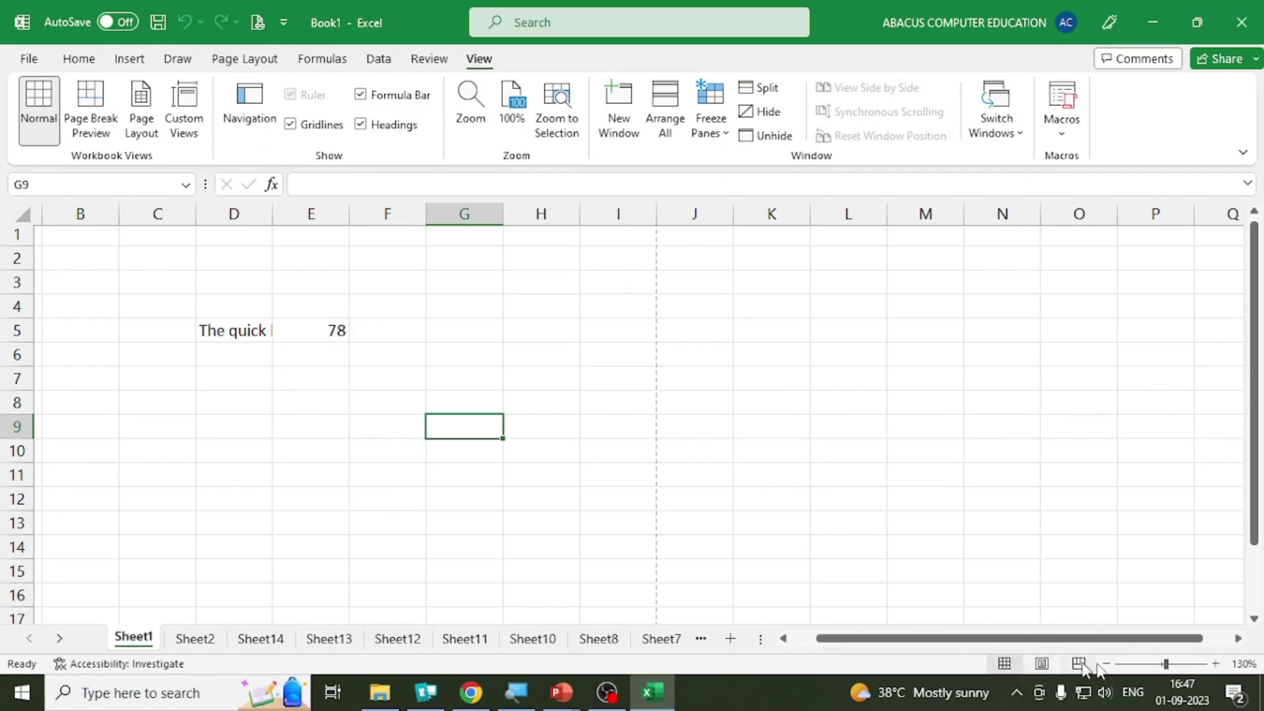
Step: Zoom Sheet1 in to 140% and back out to 130%, and select cell I7
left_click(1216, 664)
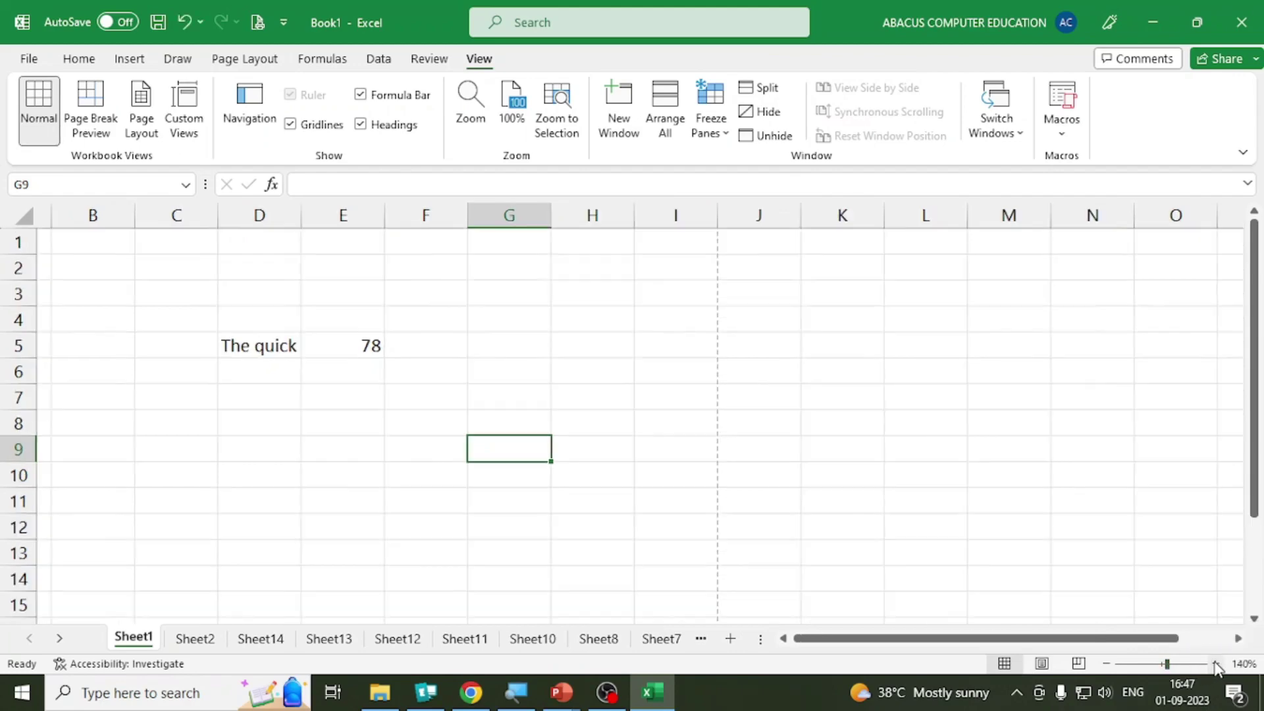
left_click(1108, 665)
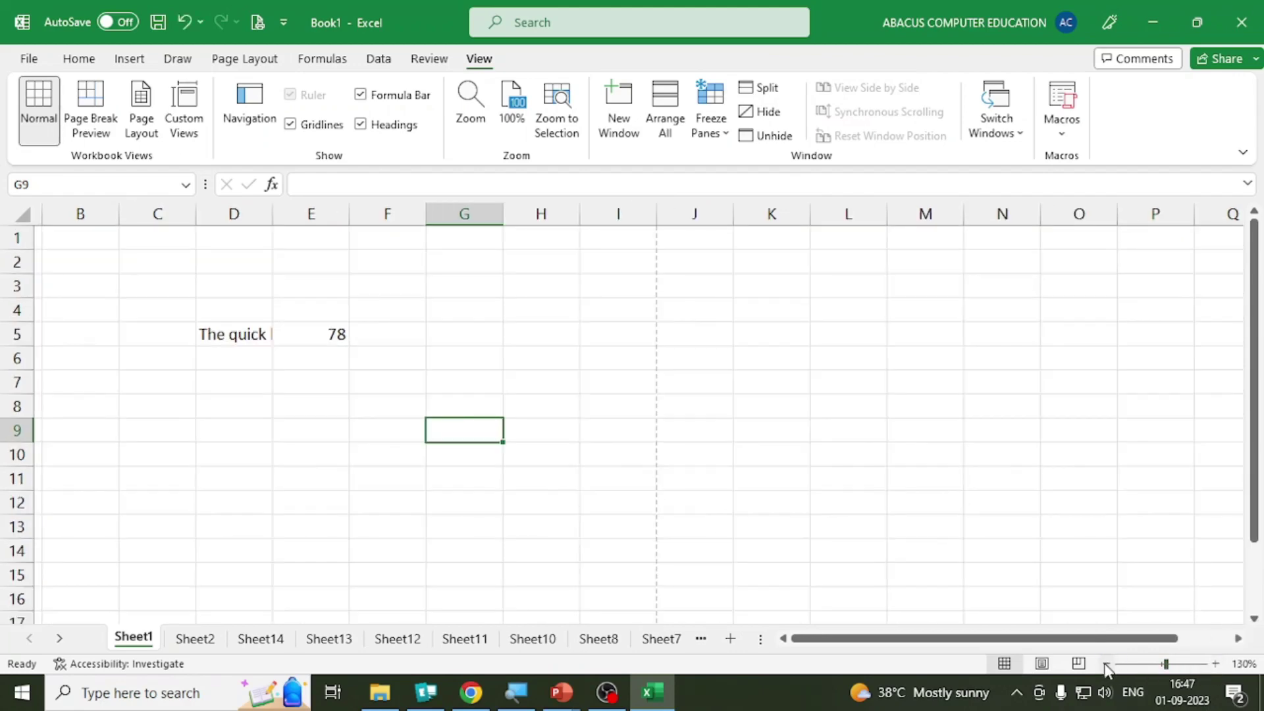
left_click(629, 373)
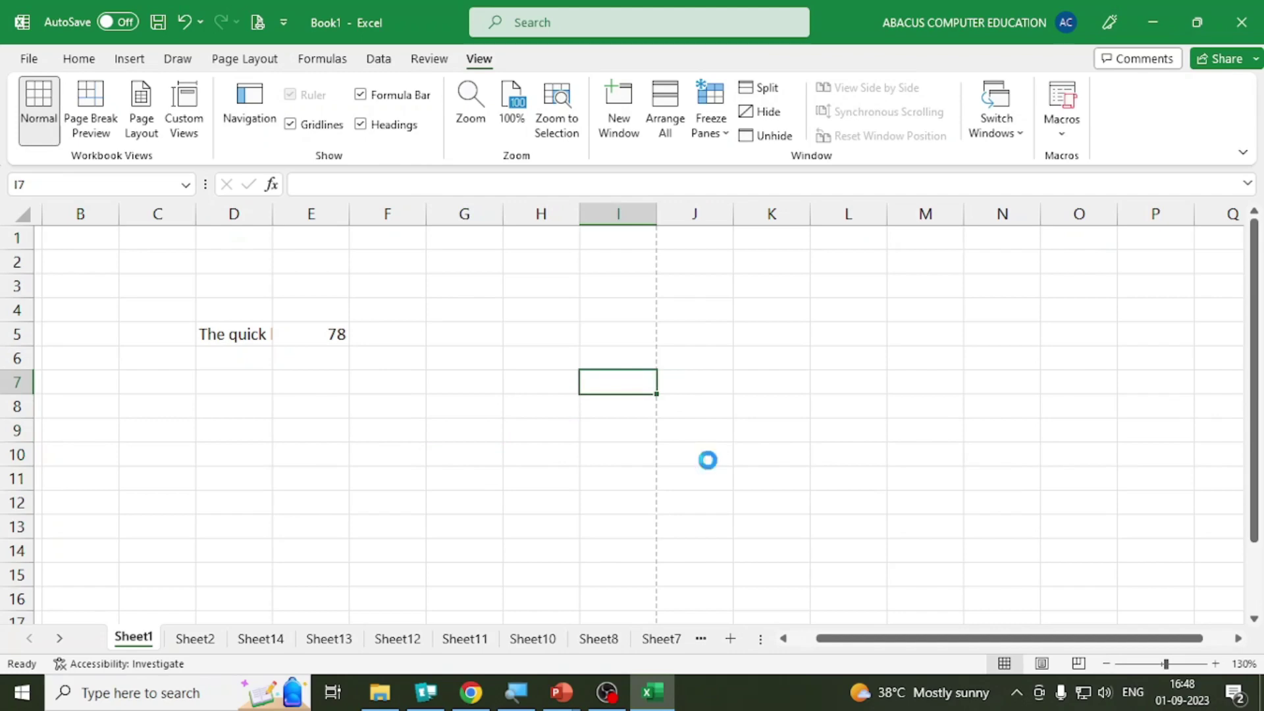
Step: Zoom Sheet1 in to 175%, out to 115% and back to 130%, and select cell G13
scroll(707, 460, "up", 3, "ctrl")
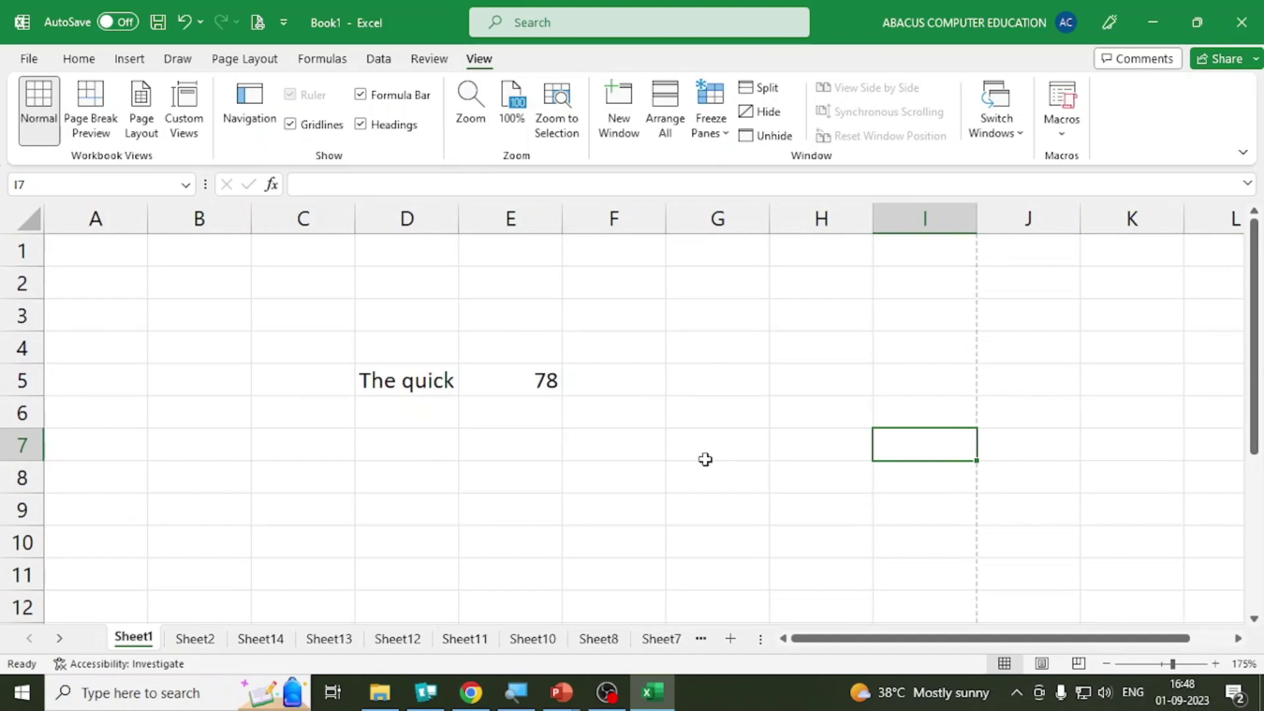
scroll(749, 454, "down", 3, "ctrl")
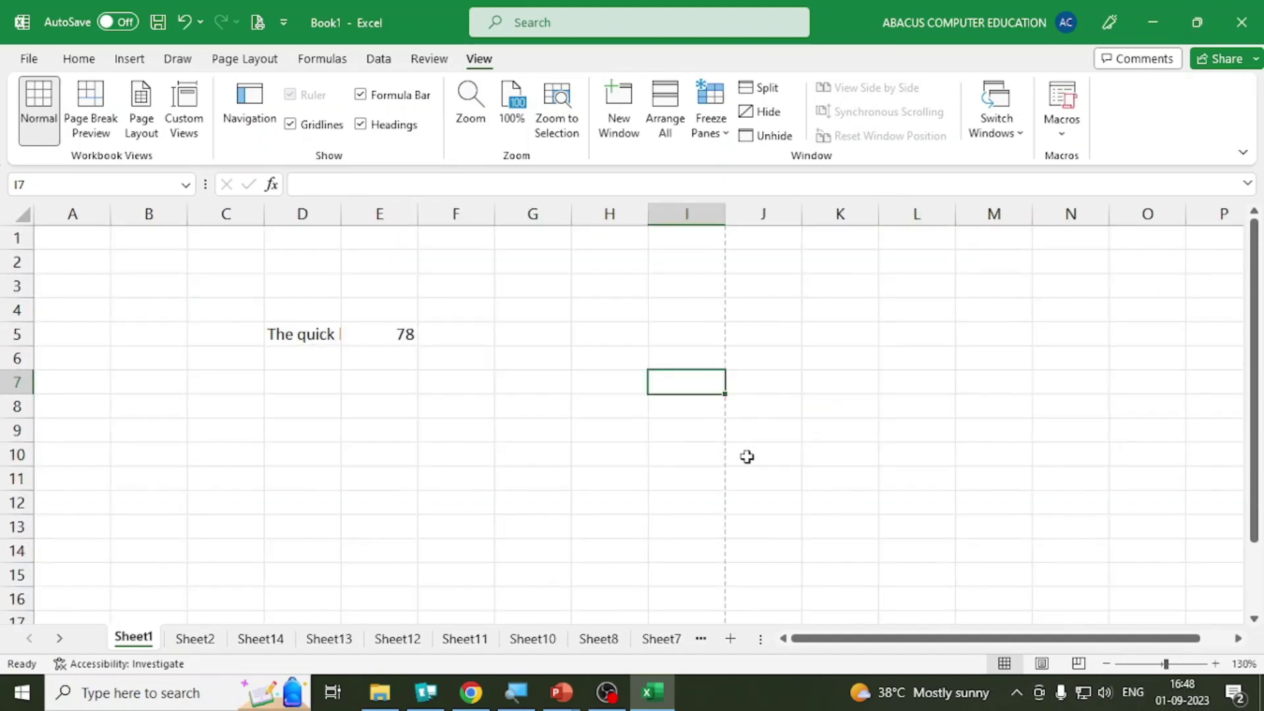
scroll(746, 456, "down", 1)
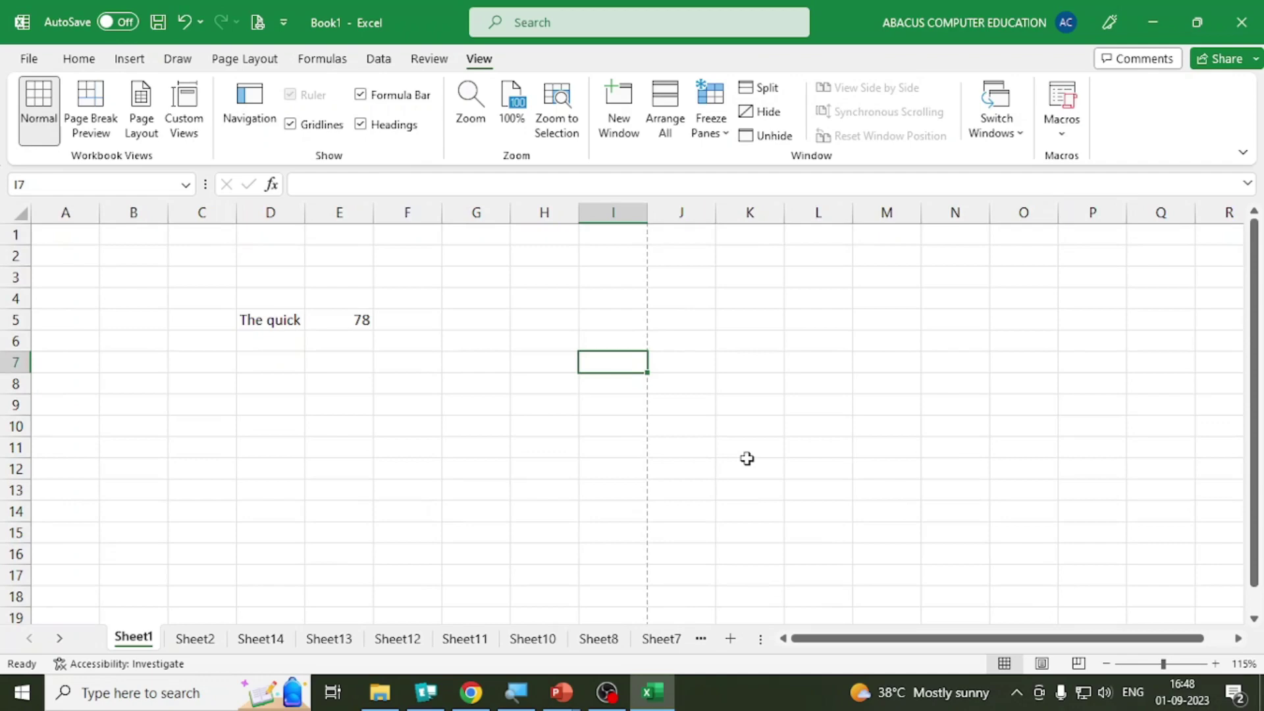
left_click(1215, 664)
left_click(1215, 663)
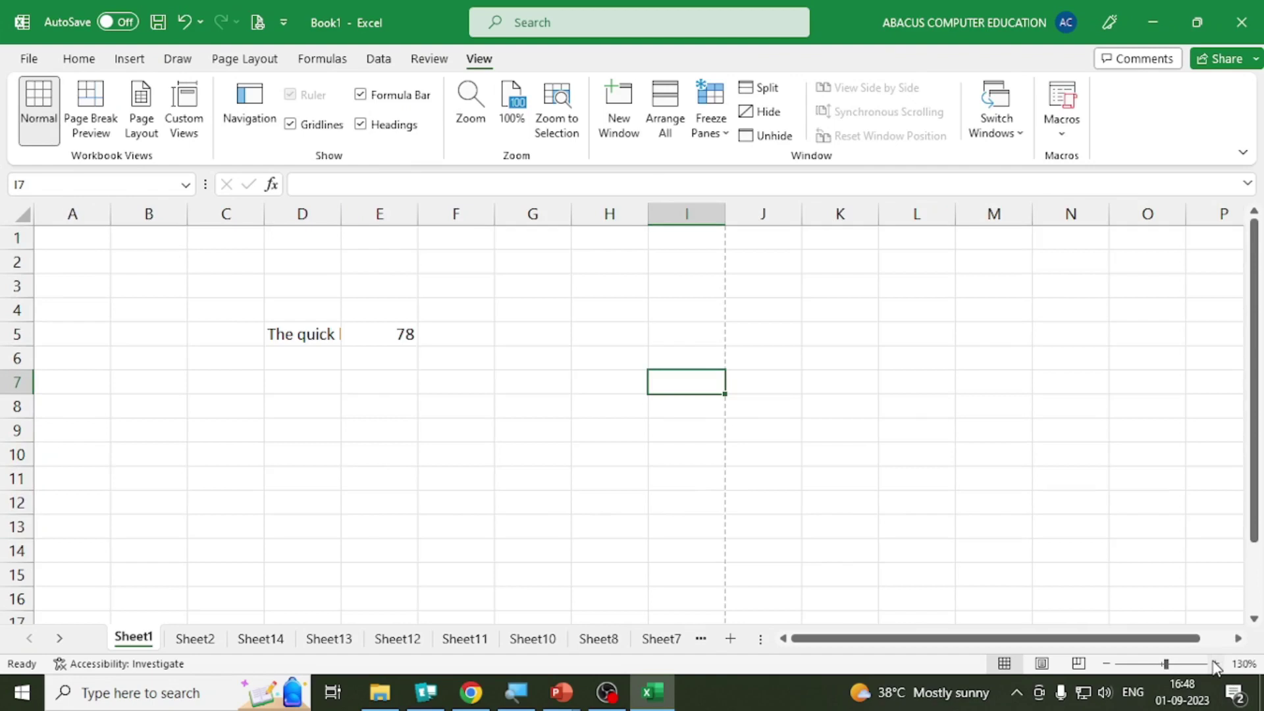
left_click(503, 520)
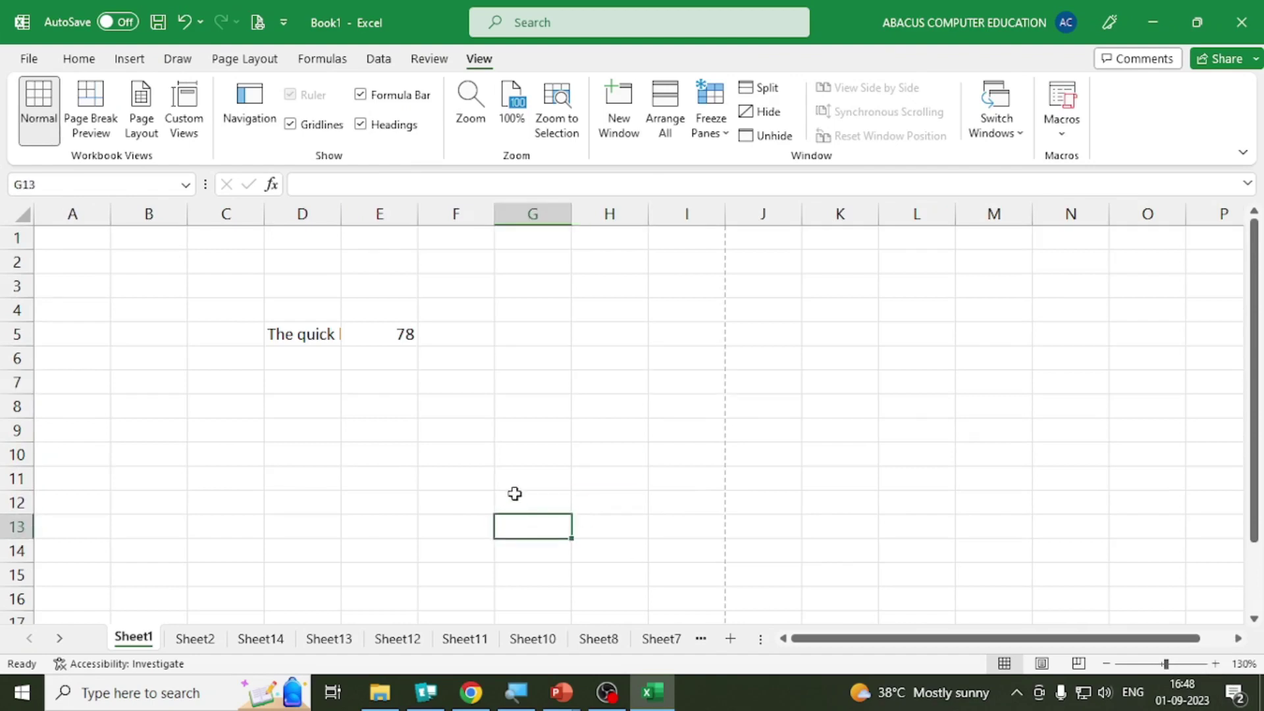
key("alt+Tab")
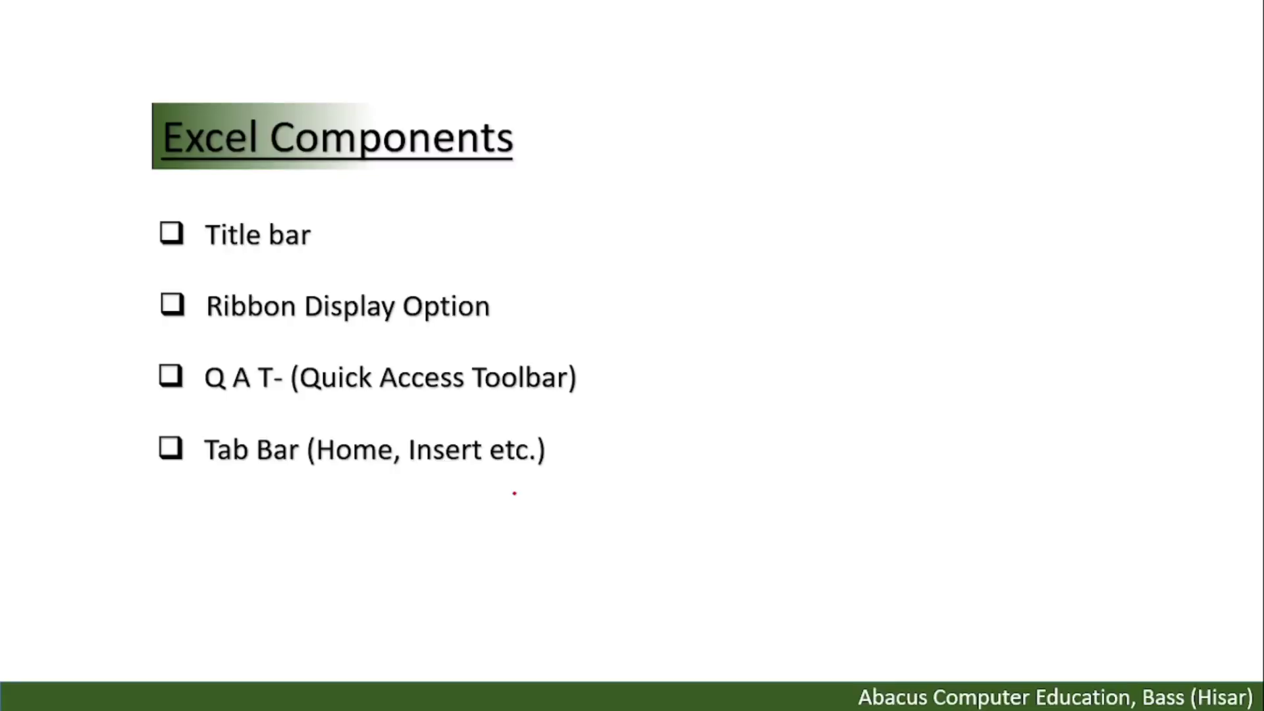
left_click(513, 493)
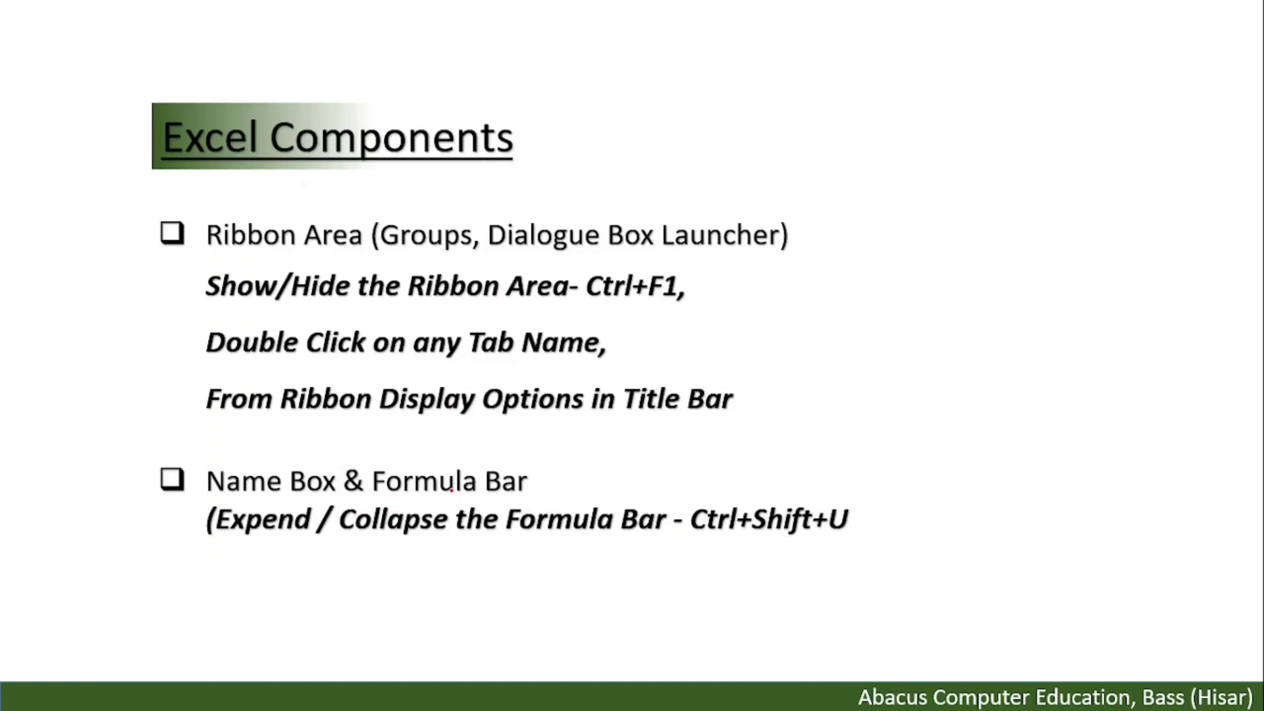
left_click(451, 490)
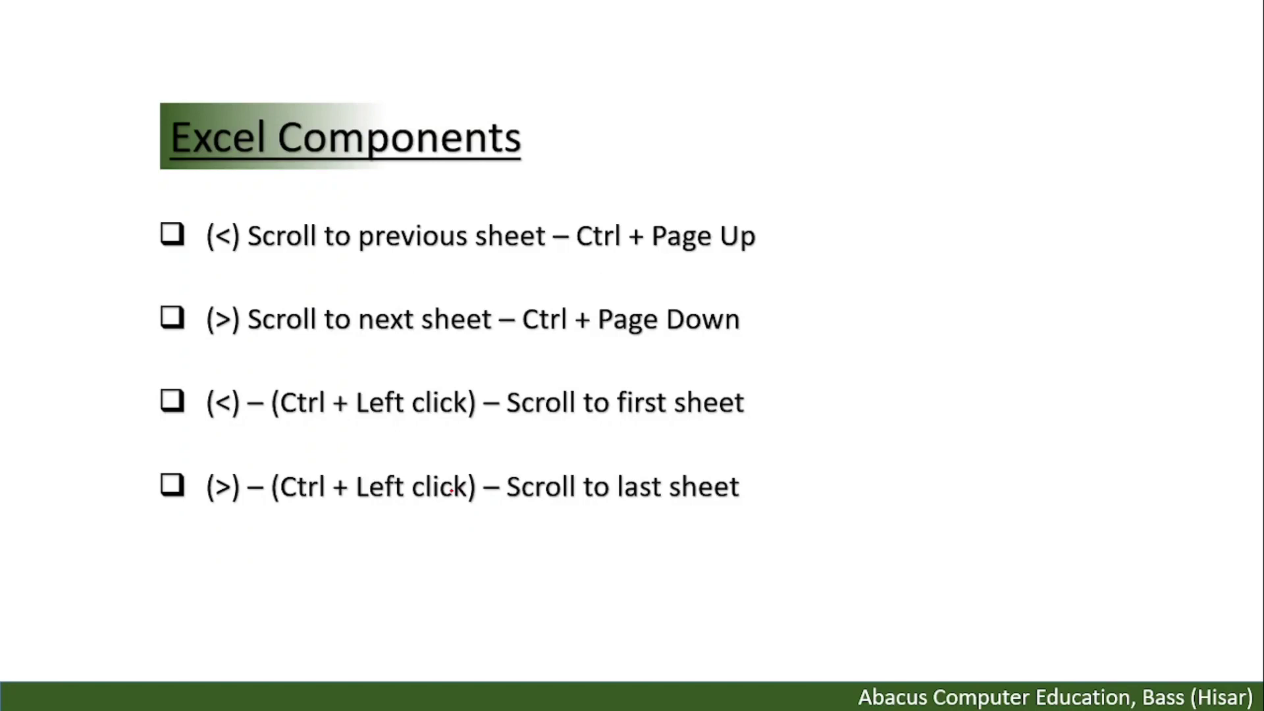
left_click(451, 490)
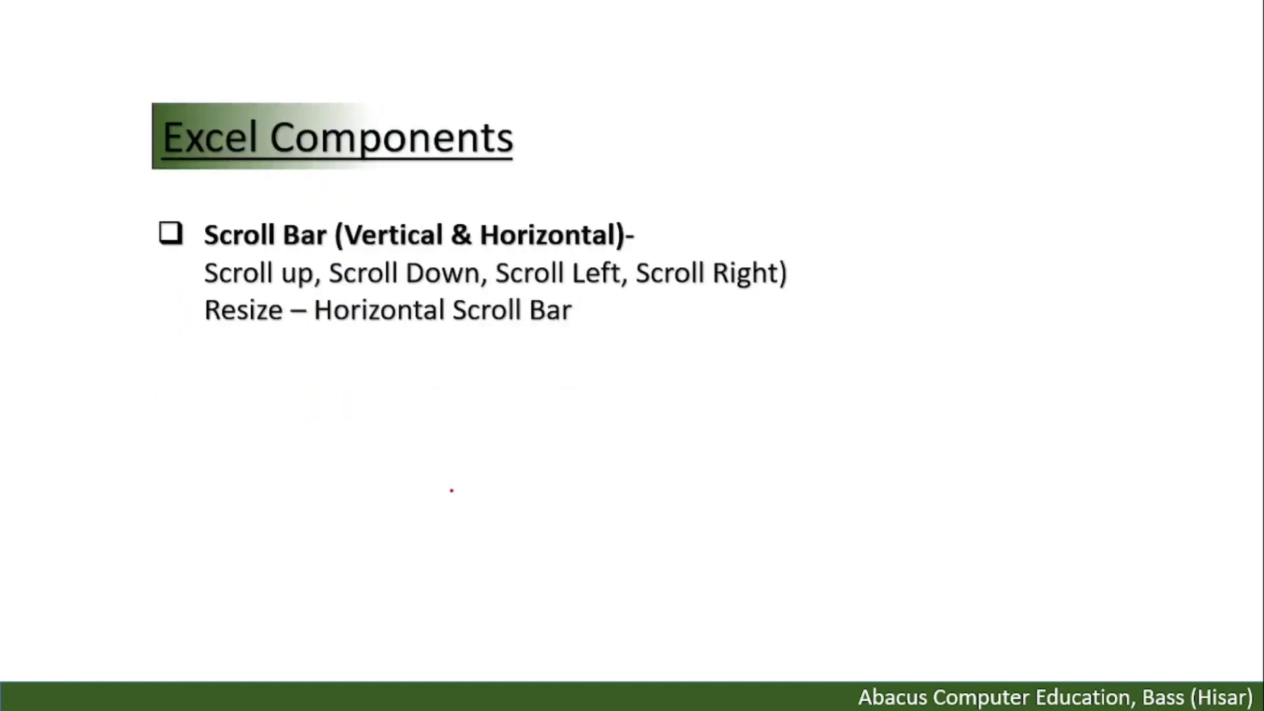
left_click(452, 491)
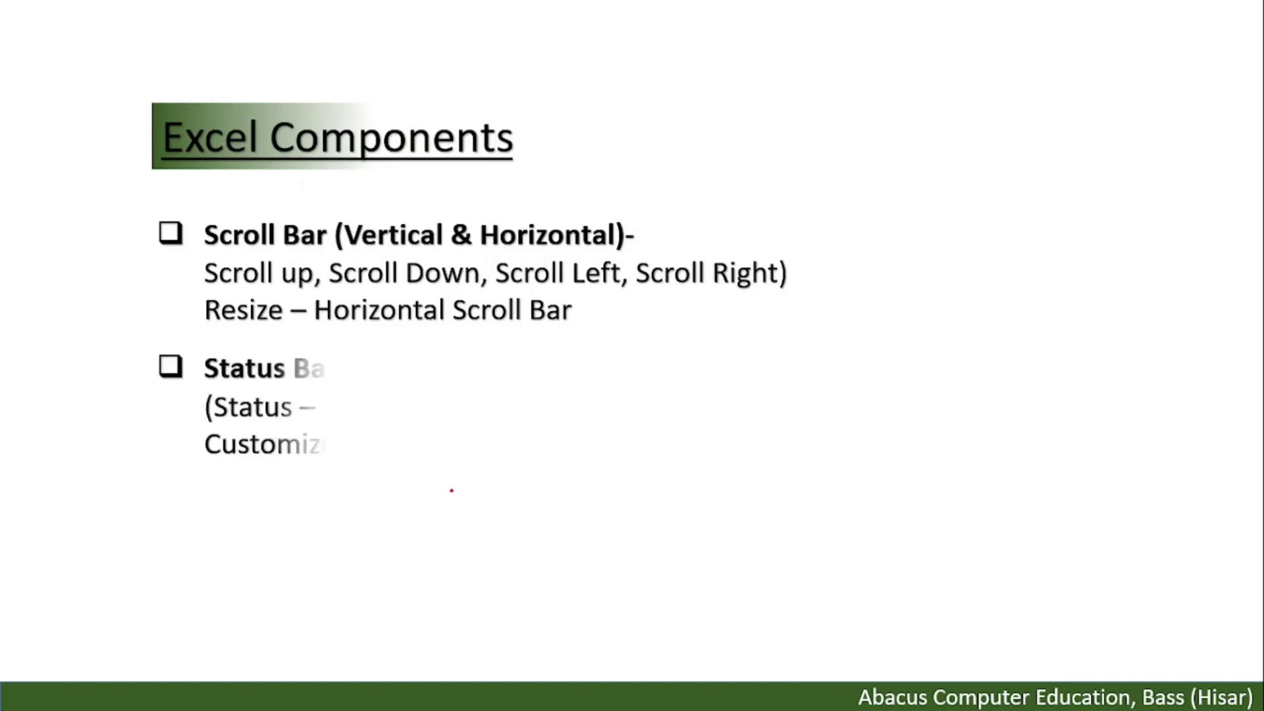
left_click(452, 490)
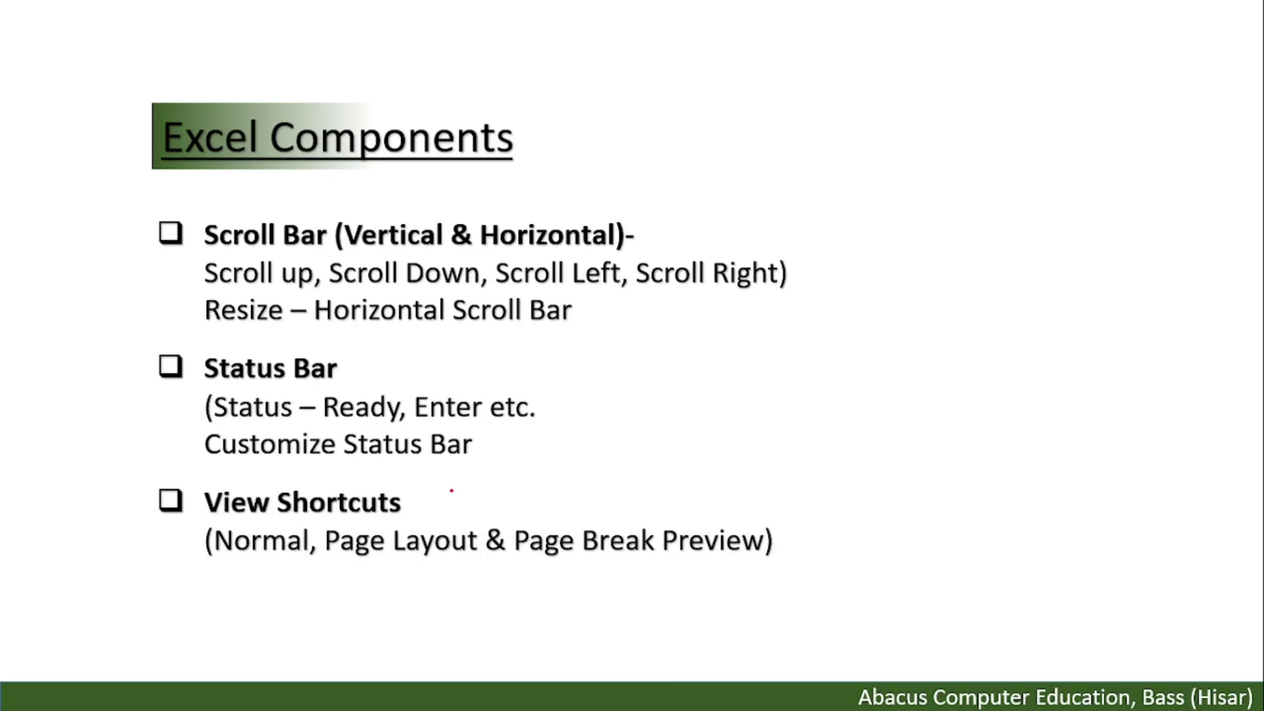
Step: Switch back to Excel and display Sheet1 in Page Layout view
key("alt+Tab")
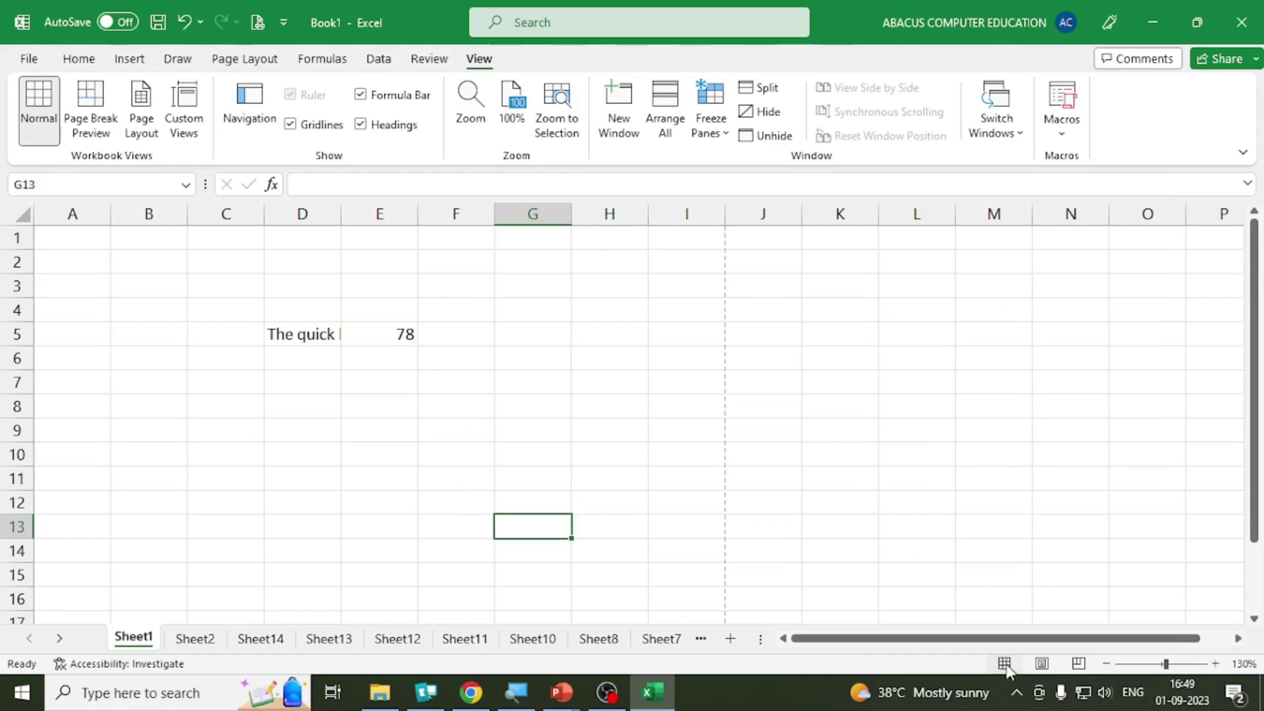
left_click(1038, 665)
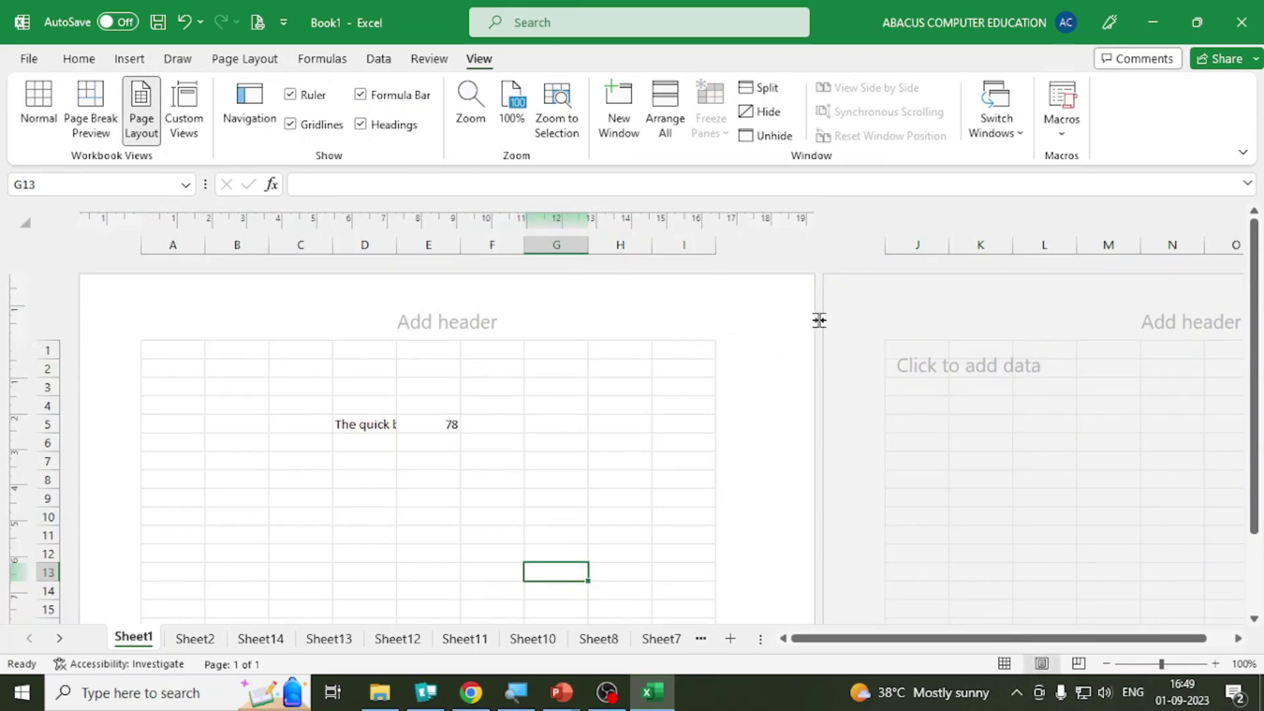
Step: Look through Sheet1's page, footer area and following page in Page Layout view, and return to the sheet's first rows in Normal view
scroll(798, 412, "down", 7)
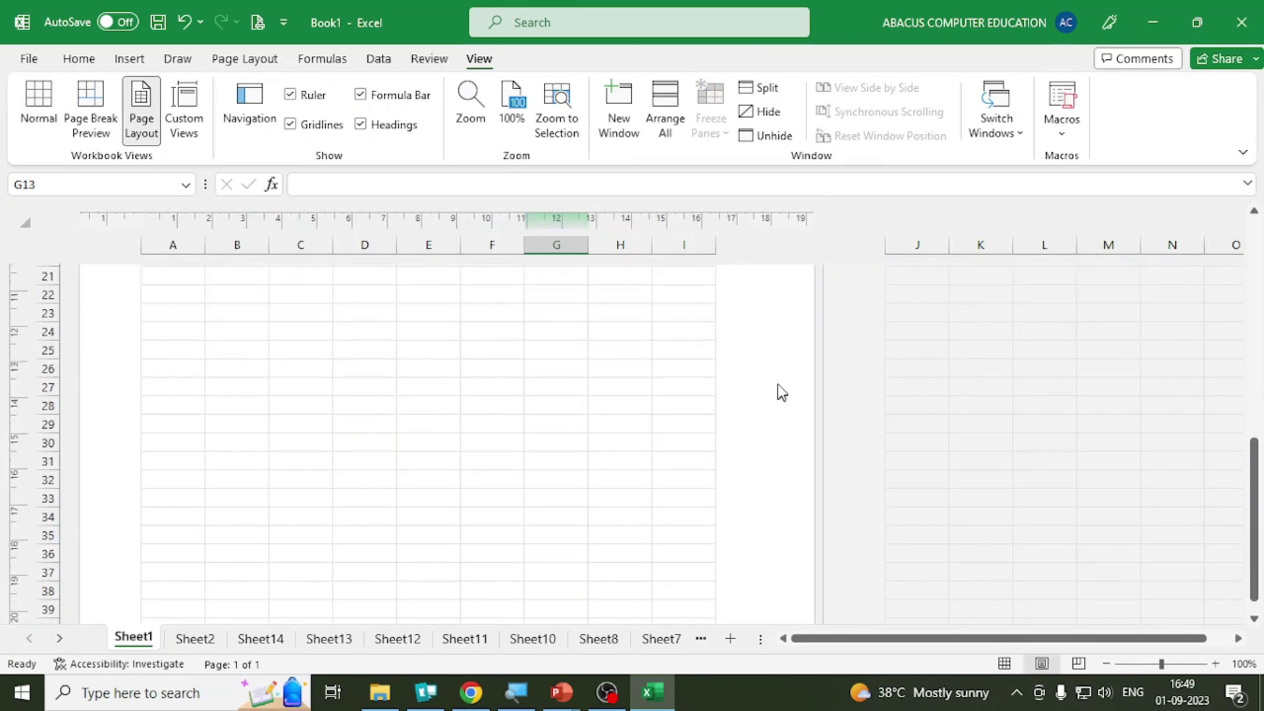
scroll(781, 393, "down", 8)
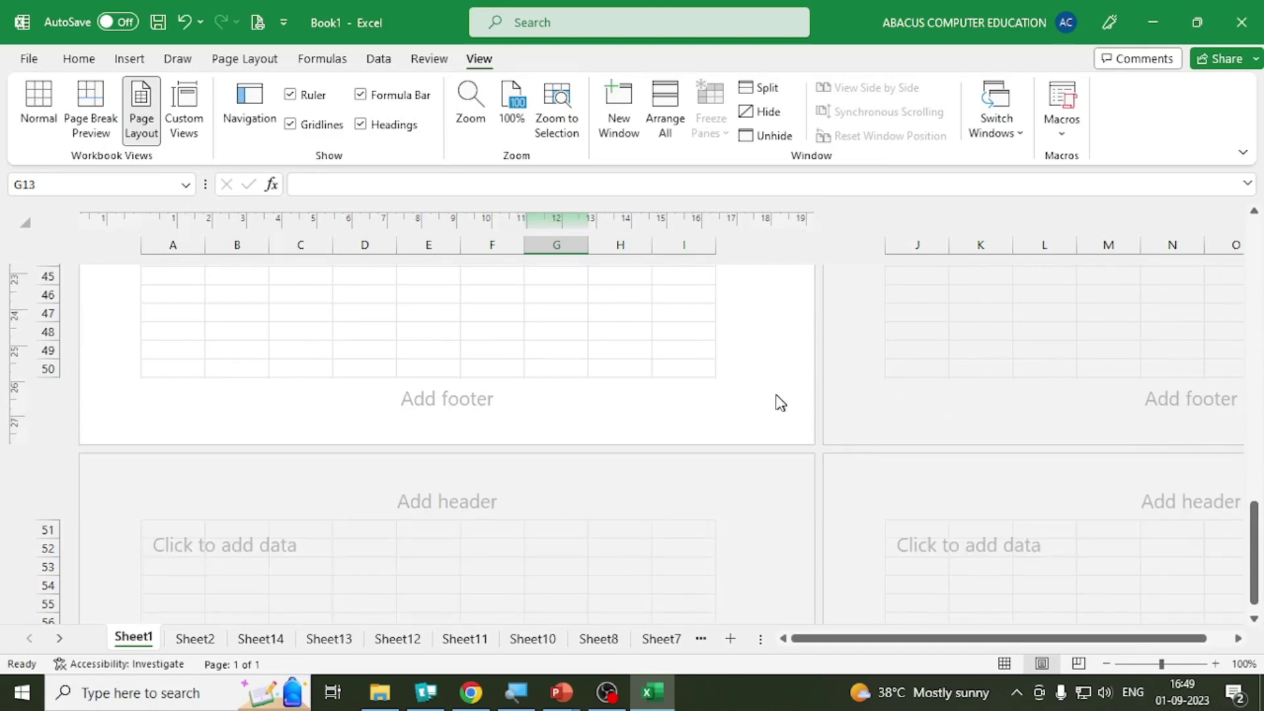
scroll(779, 401, "up", 15)
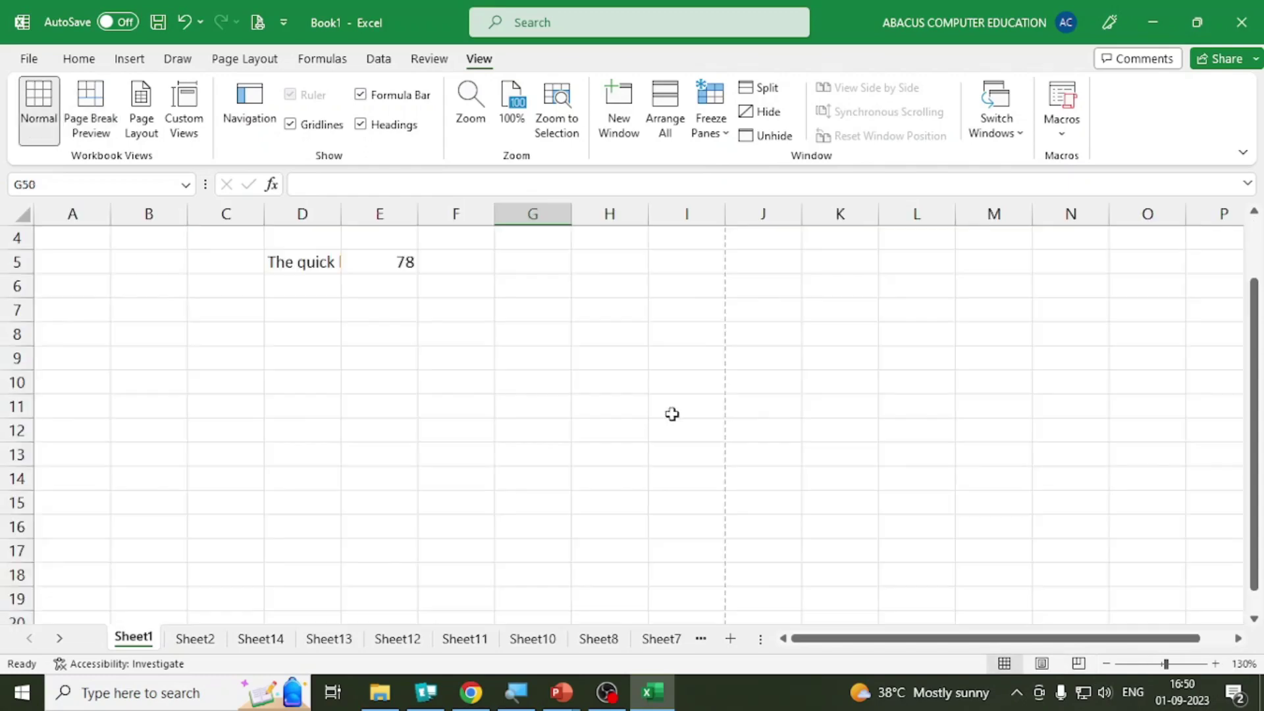
scroll(672, 415, "up", 1)
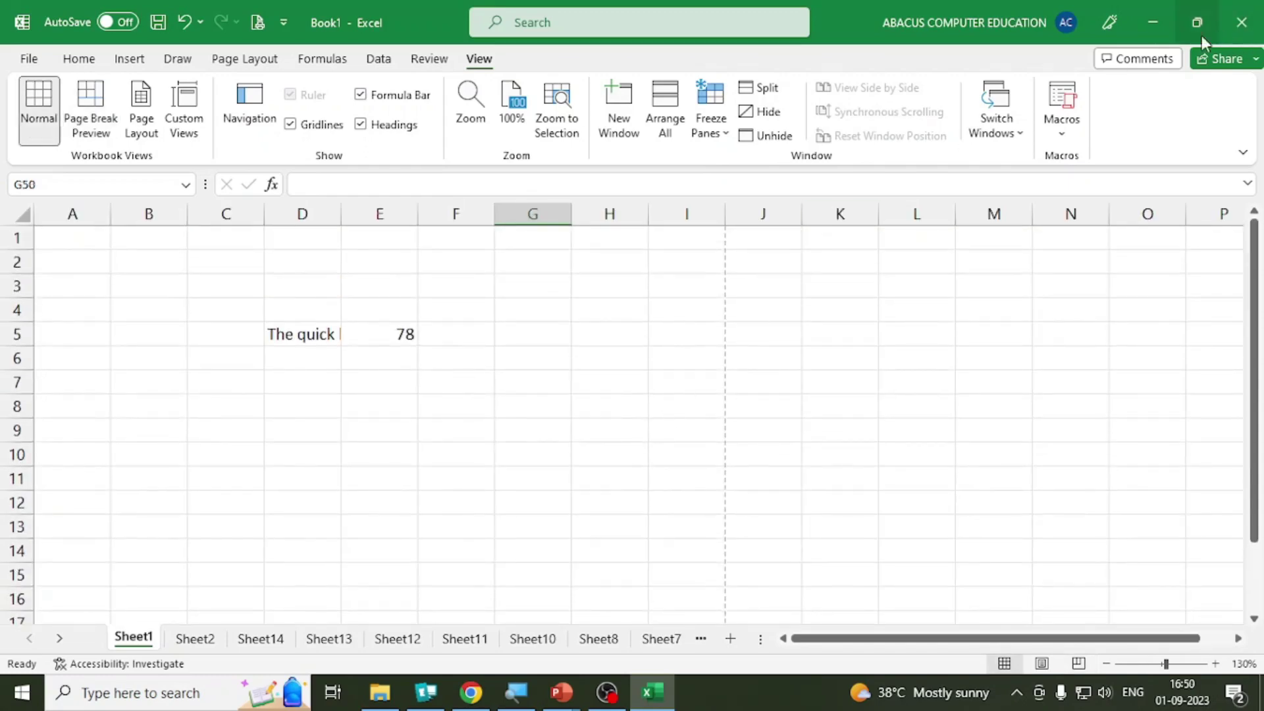
Step: Close Book1 without saving its changes and start a new blank workbook
left_click(28, 60)
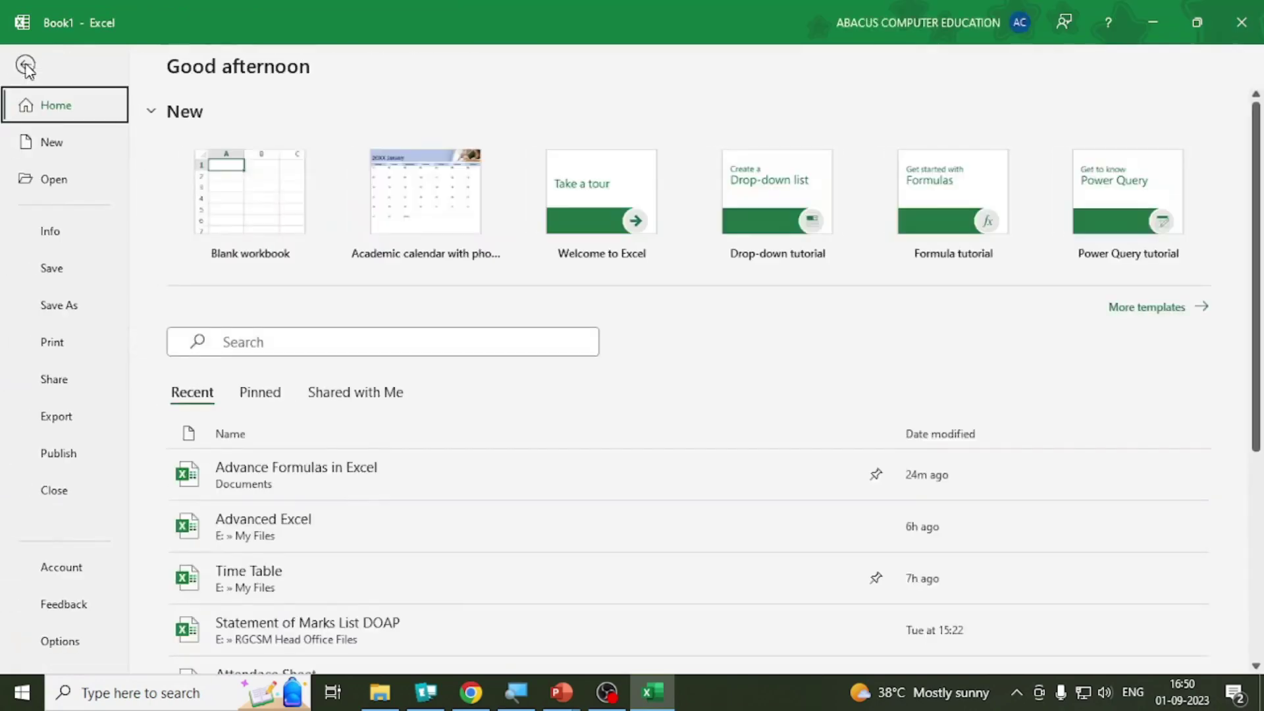
left_click(72, 494)
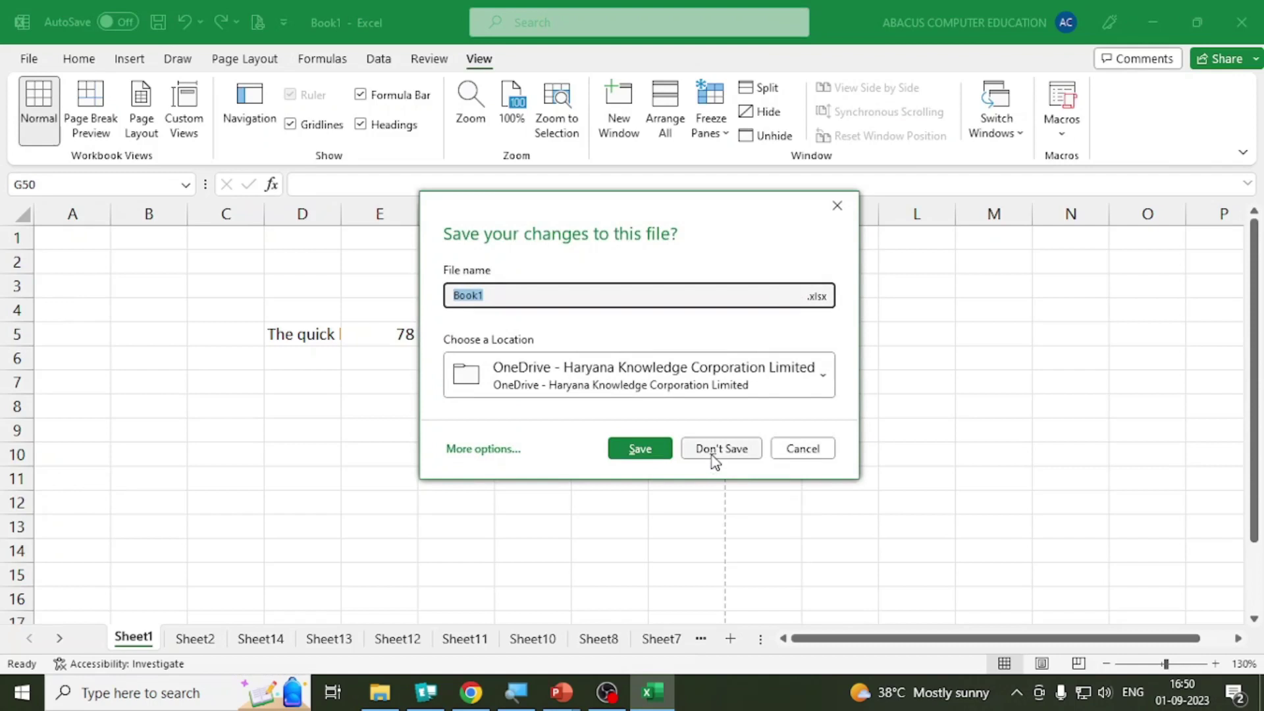
left_click(713, 450)
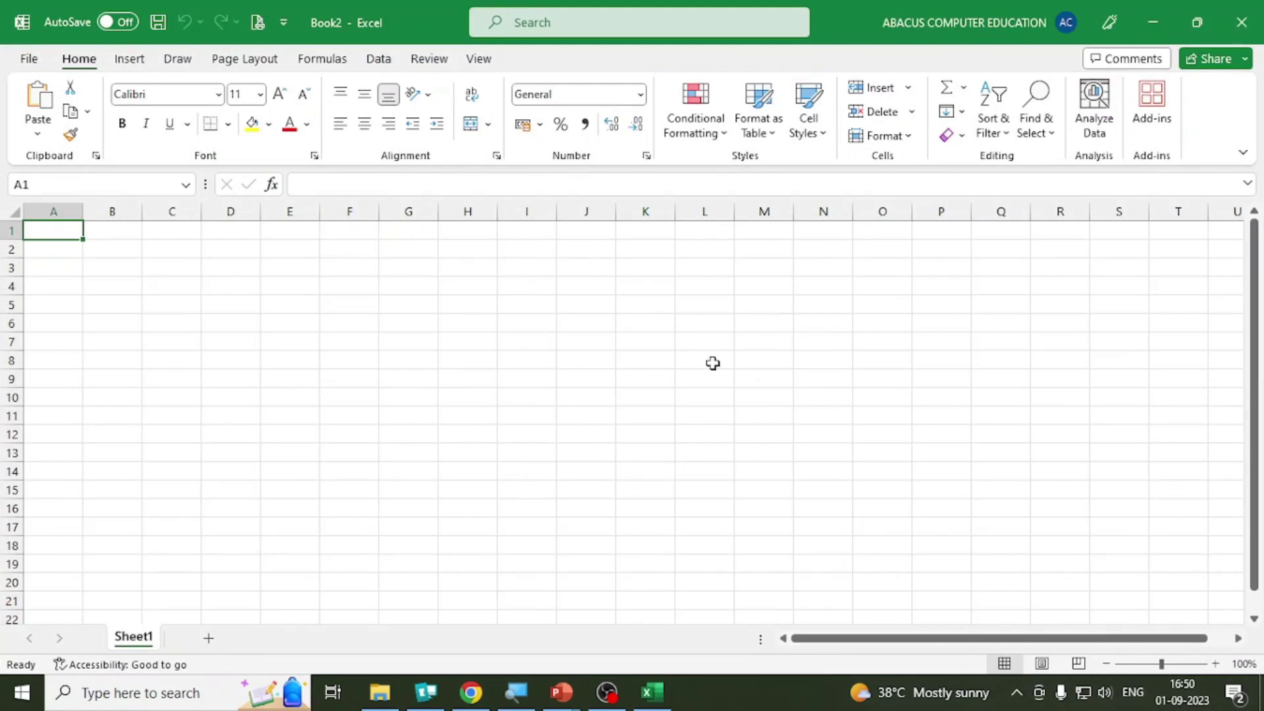
Step: Open the blank workbook's print preview, return to the worksheet and zoom it in to 130%
left_click(258, 23)
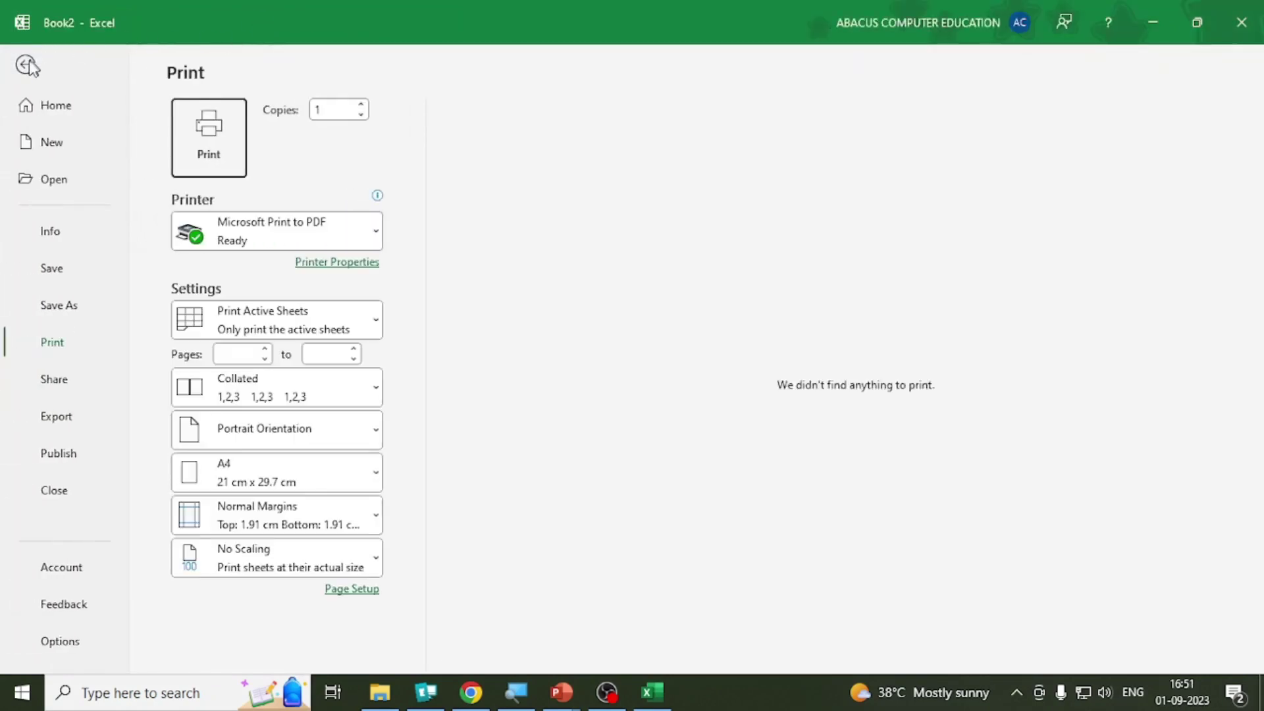
left_click(25, 63)
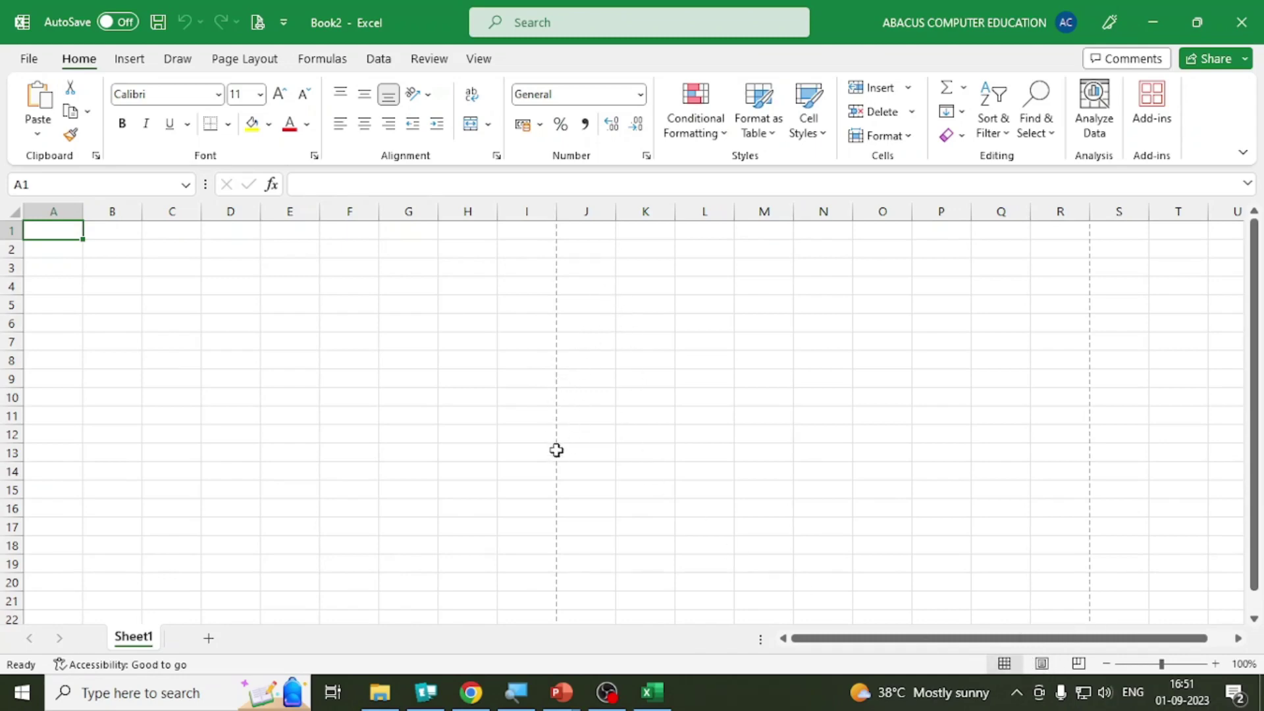
scroll(520, 443, "up", 2)
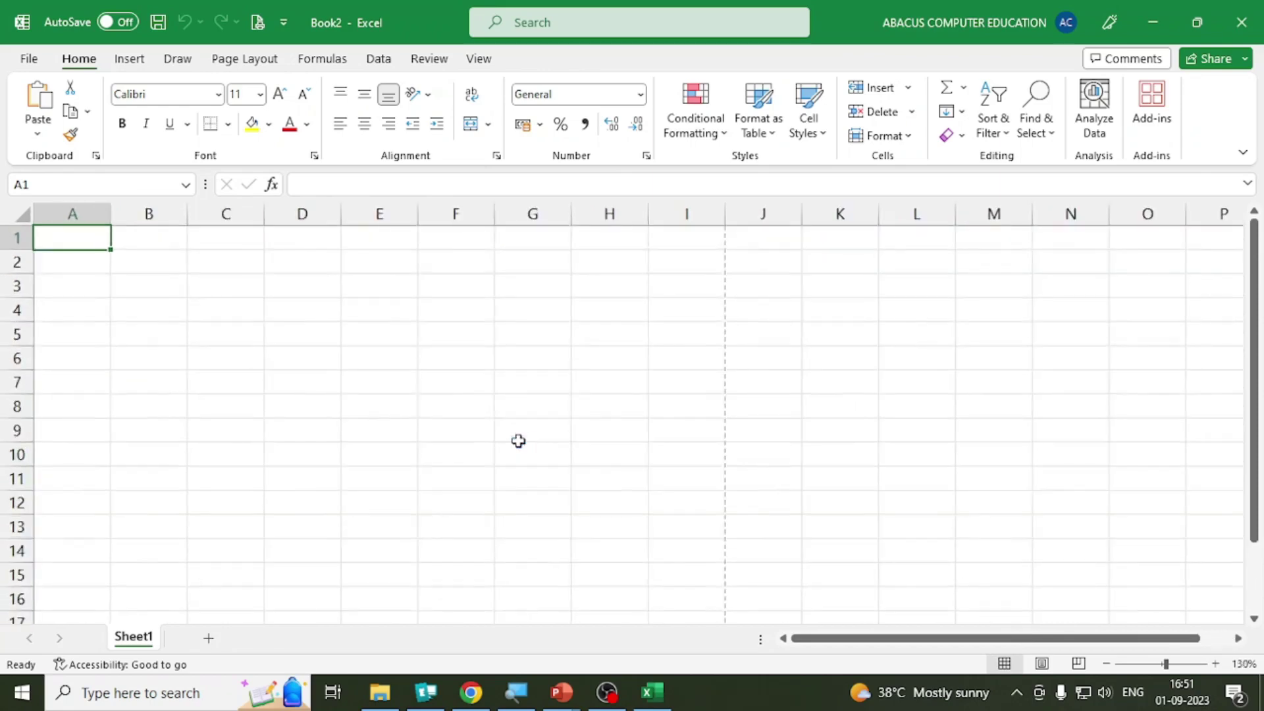
scroll(520, 441, "up", 1)
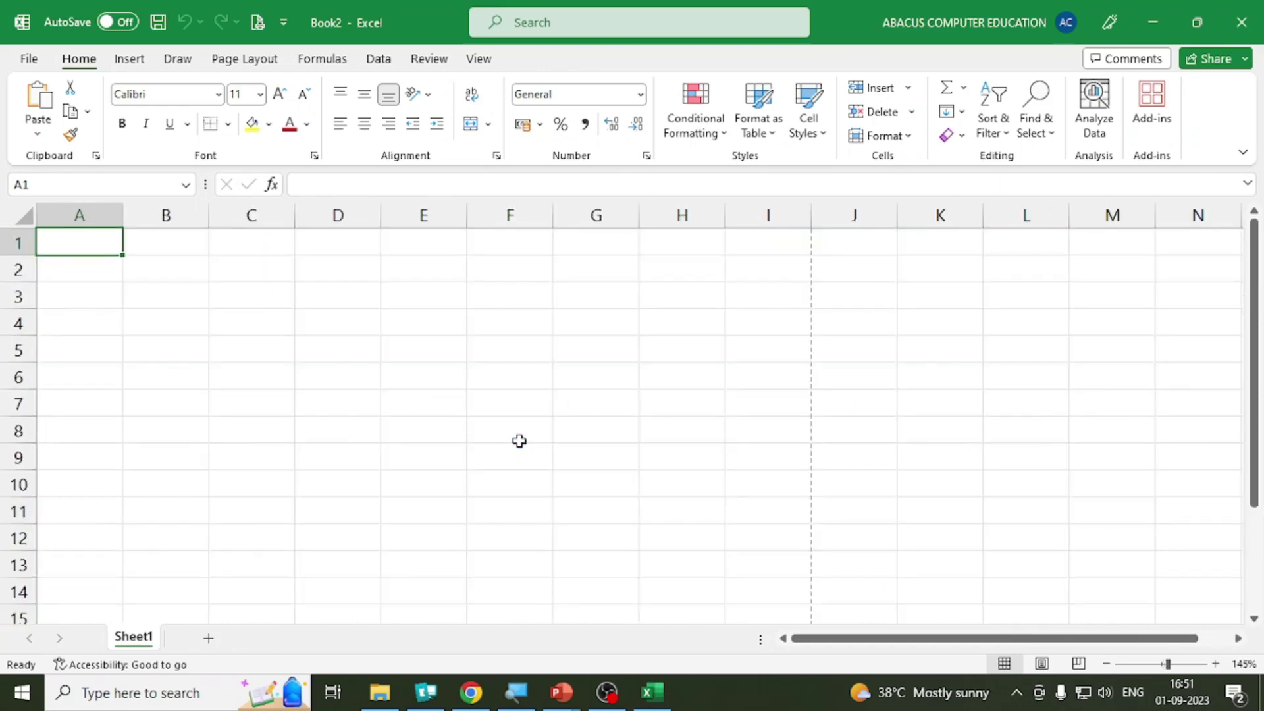
scroll(520, 441, "down", 1)
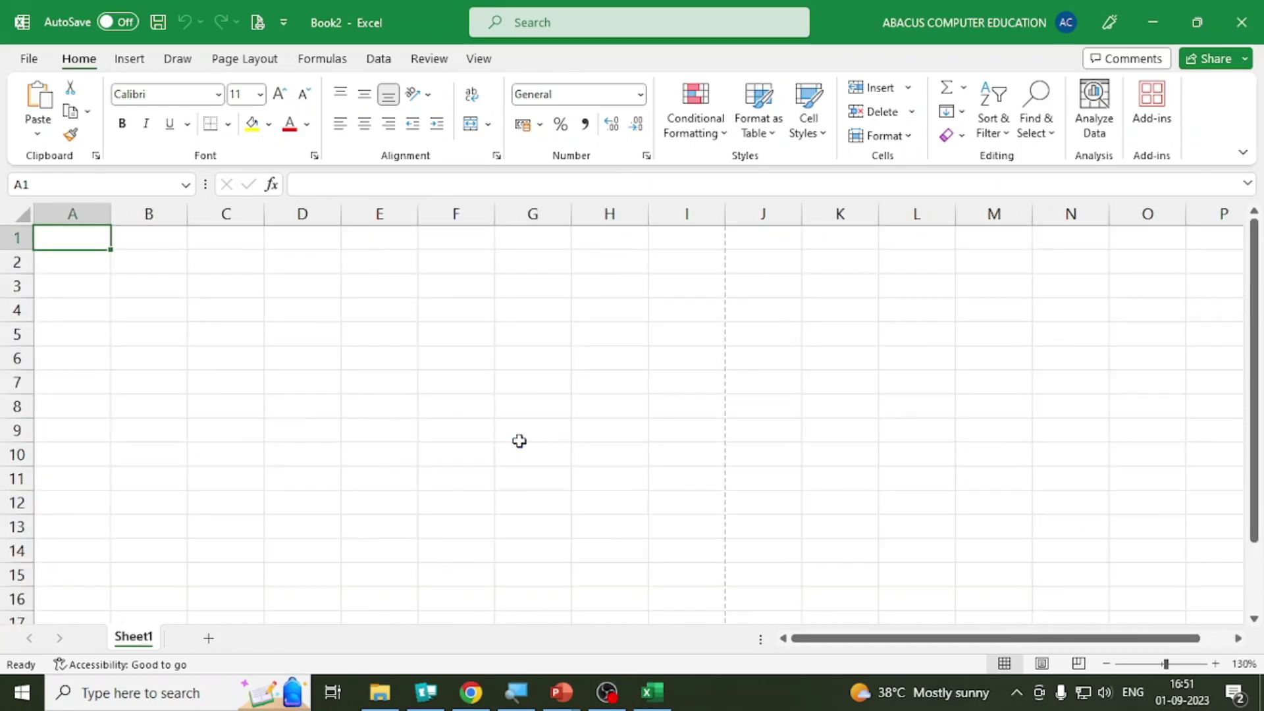
Step: Select cells E6 and E4, the vertical range E2:E11 and the horizontal range B5:F5, ending on cell E6
left_click(351, 353)
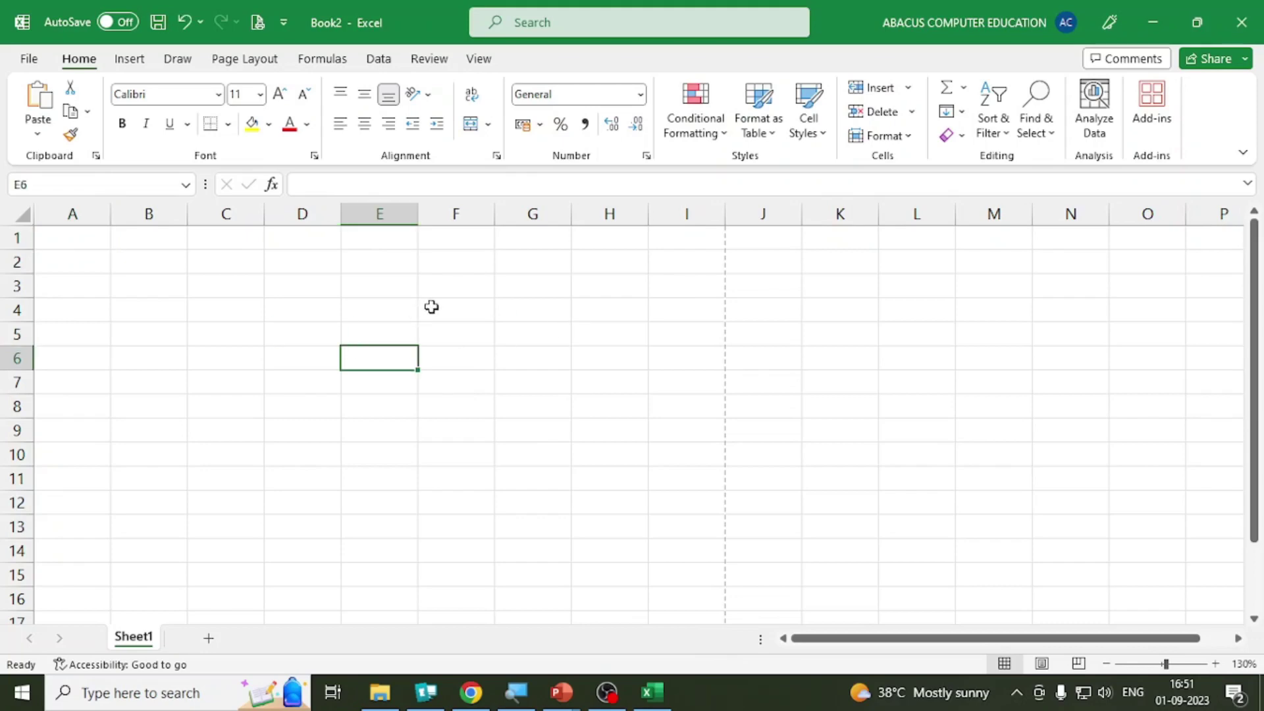
left_click(345, 308)
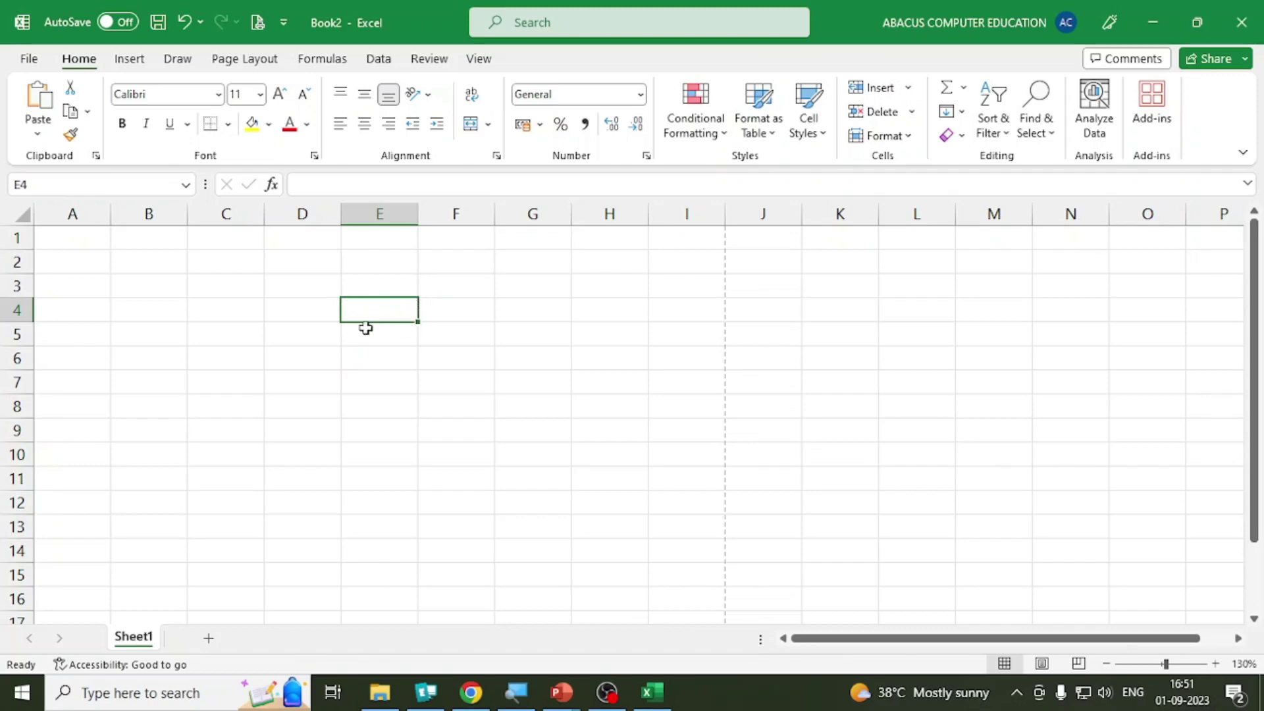
left_click_drag(366, 264, 400, 467)
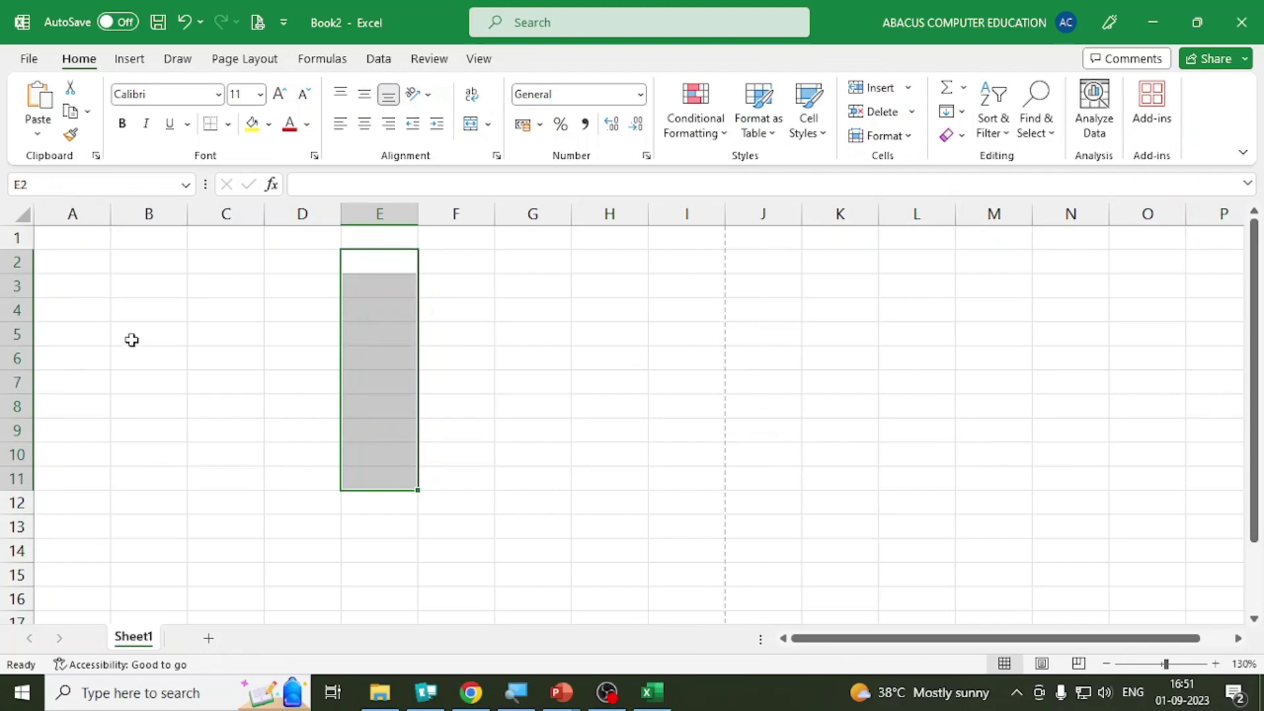
left_click_drag(130, 338, 440, 328)
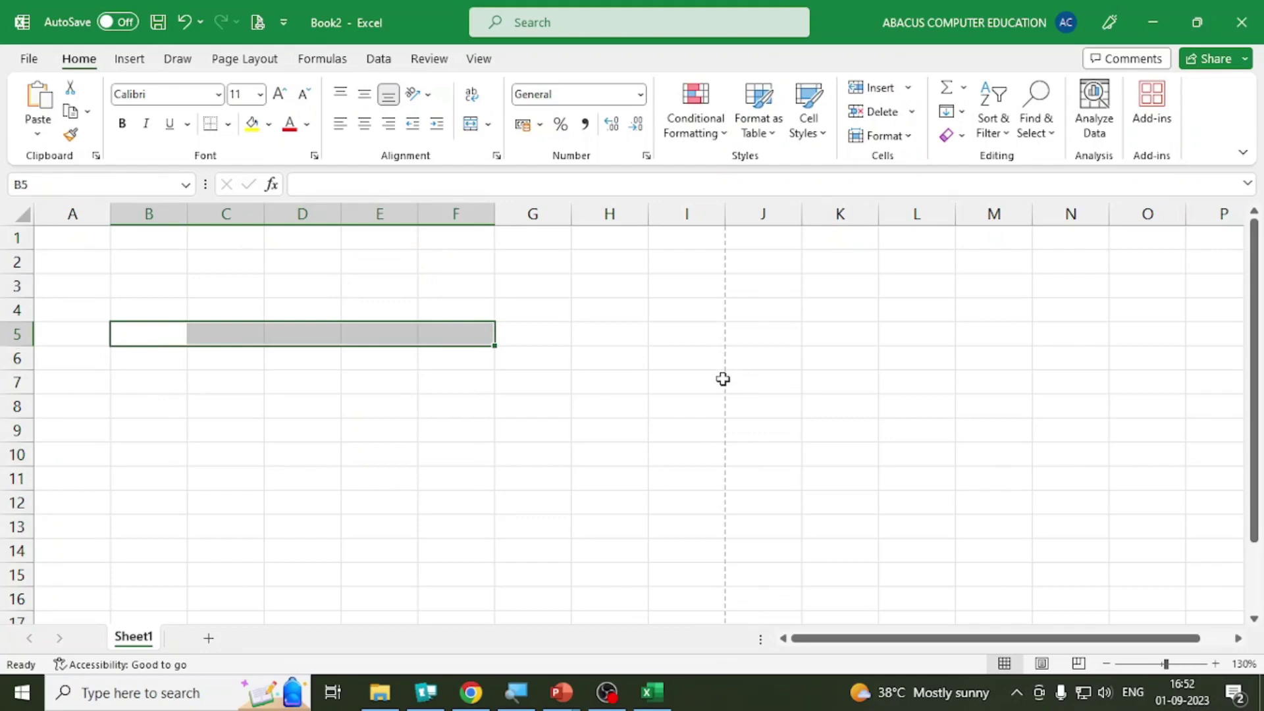
left_click(364, 353)
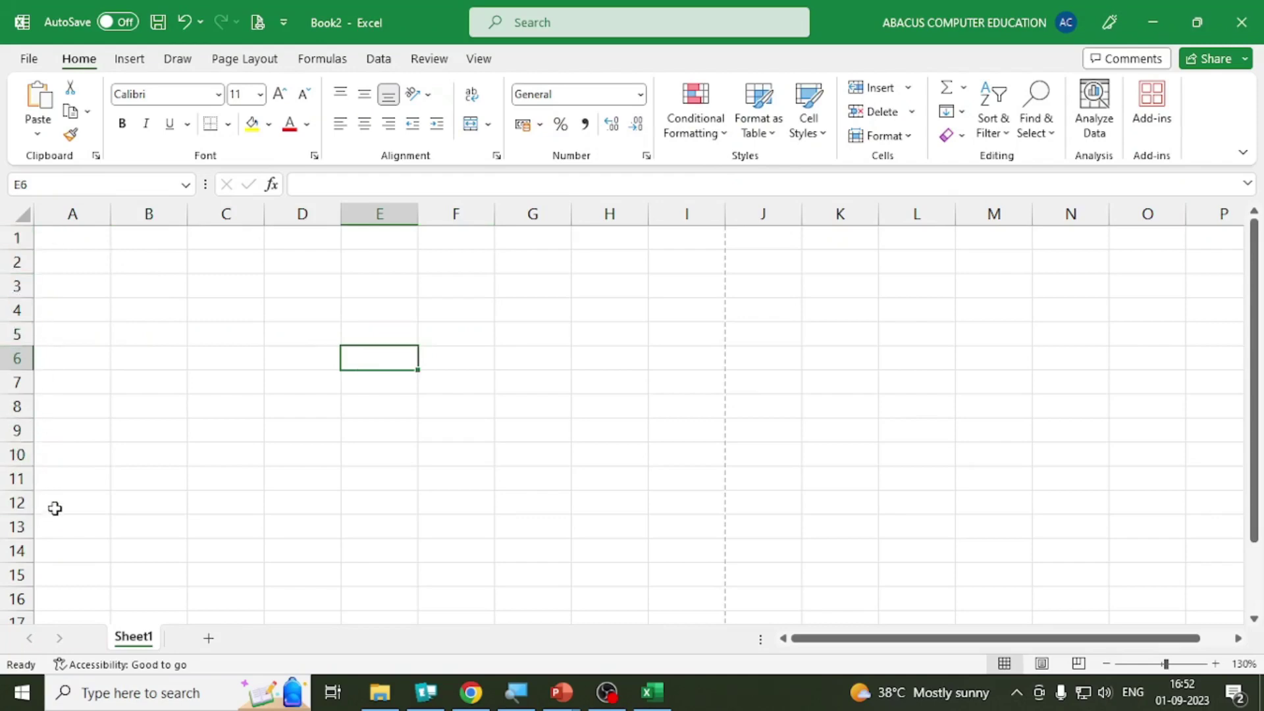
Step: Browse down through the worksheet's row numbers, selecting cells D53 and C197 along the way
scroll(54, 508, "down", 15)
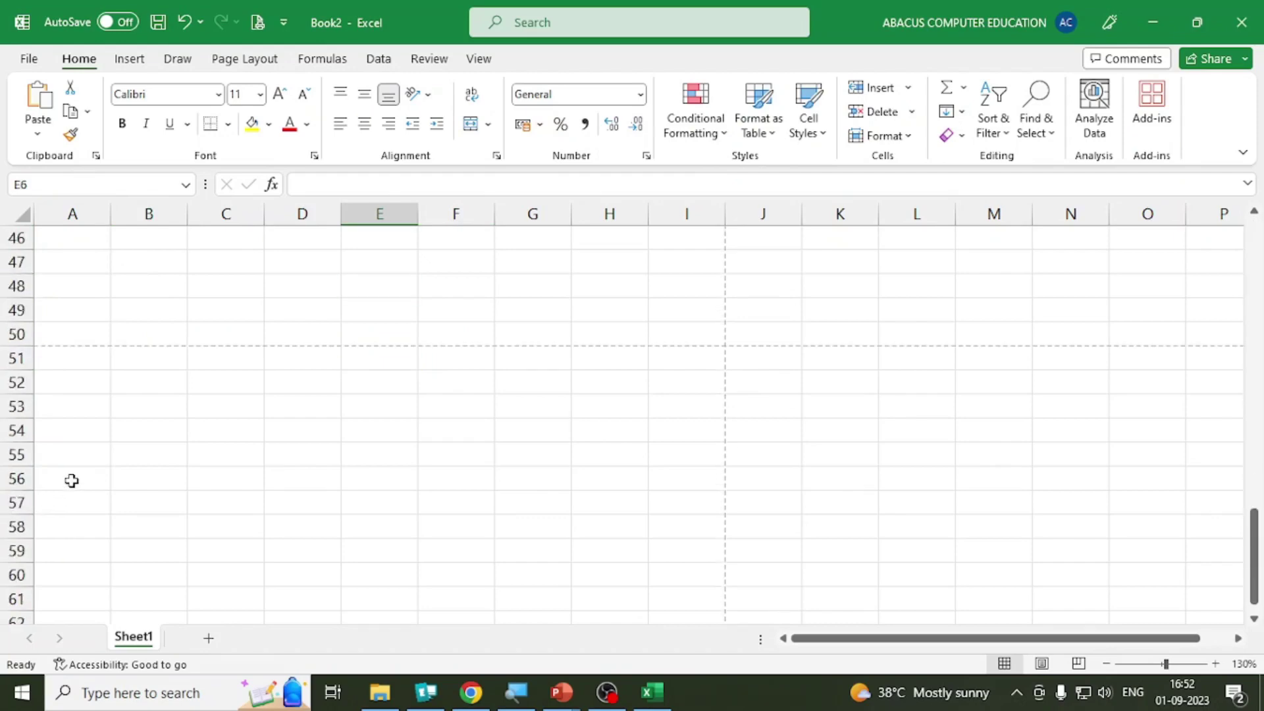
left_click(326, 415)
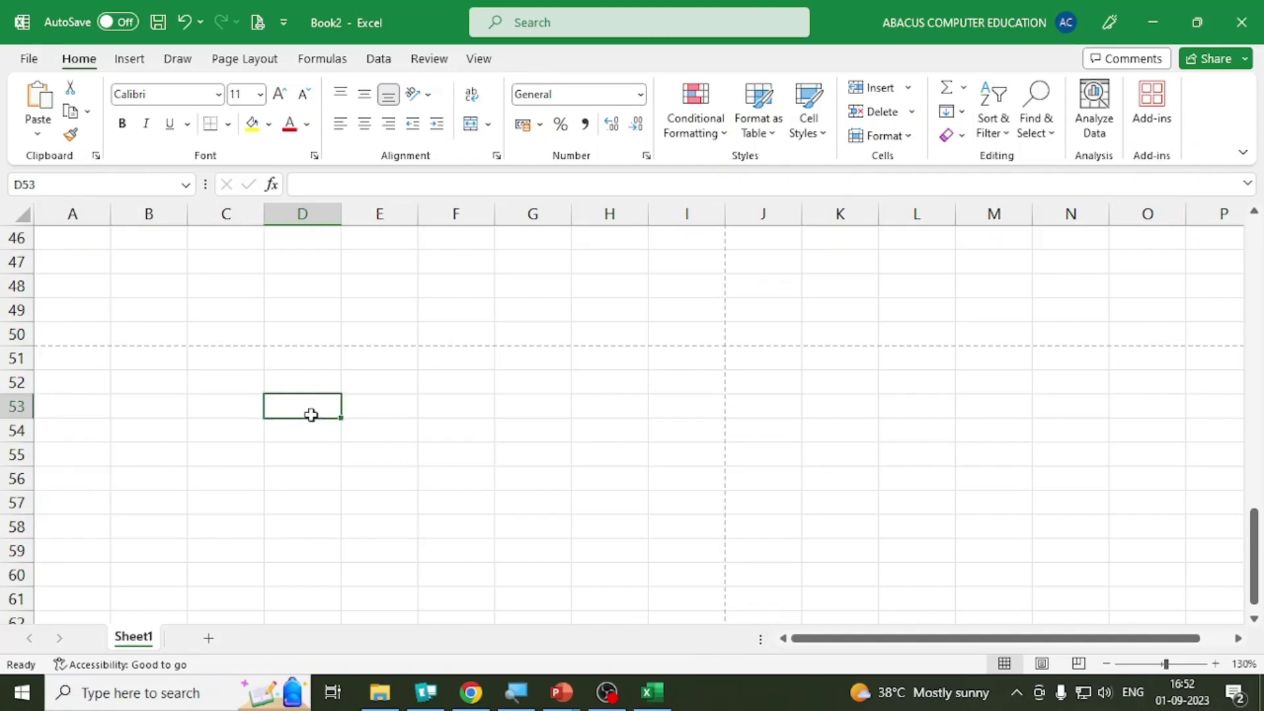
scroll(86, 349, "down", 20)
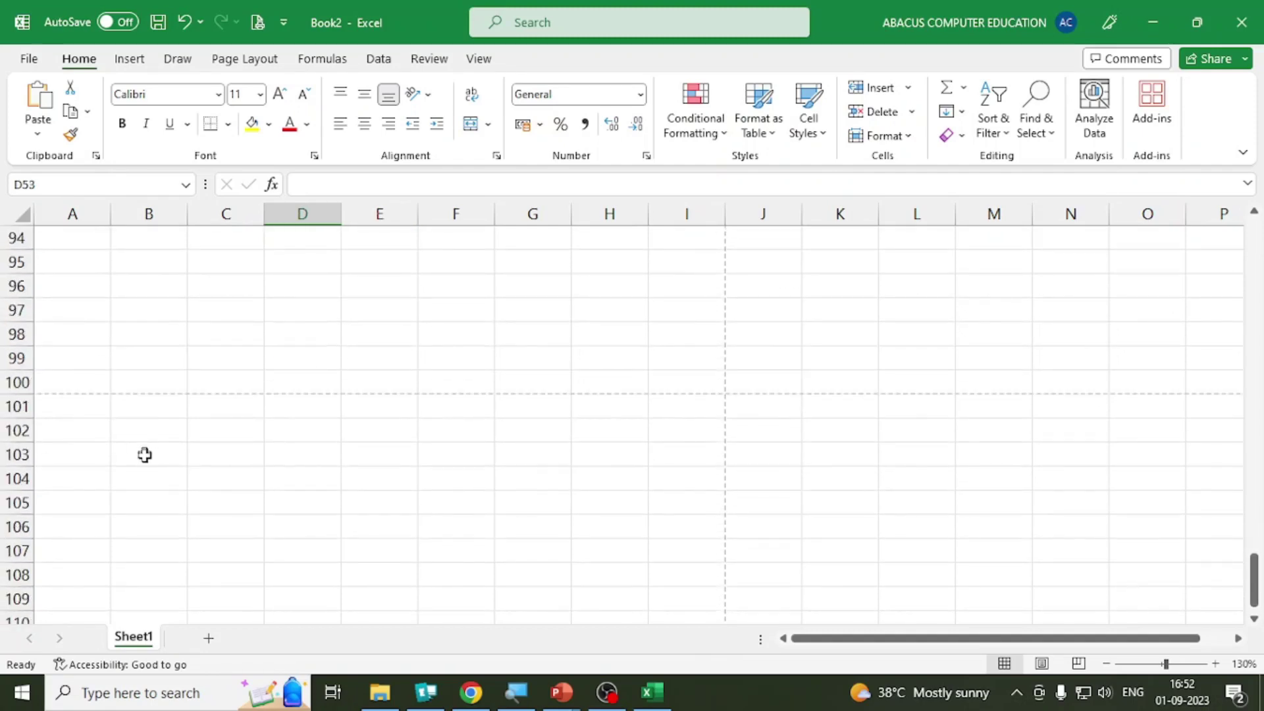
scroll(127, 494, "down", 20)
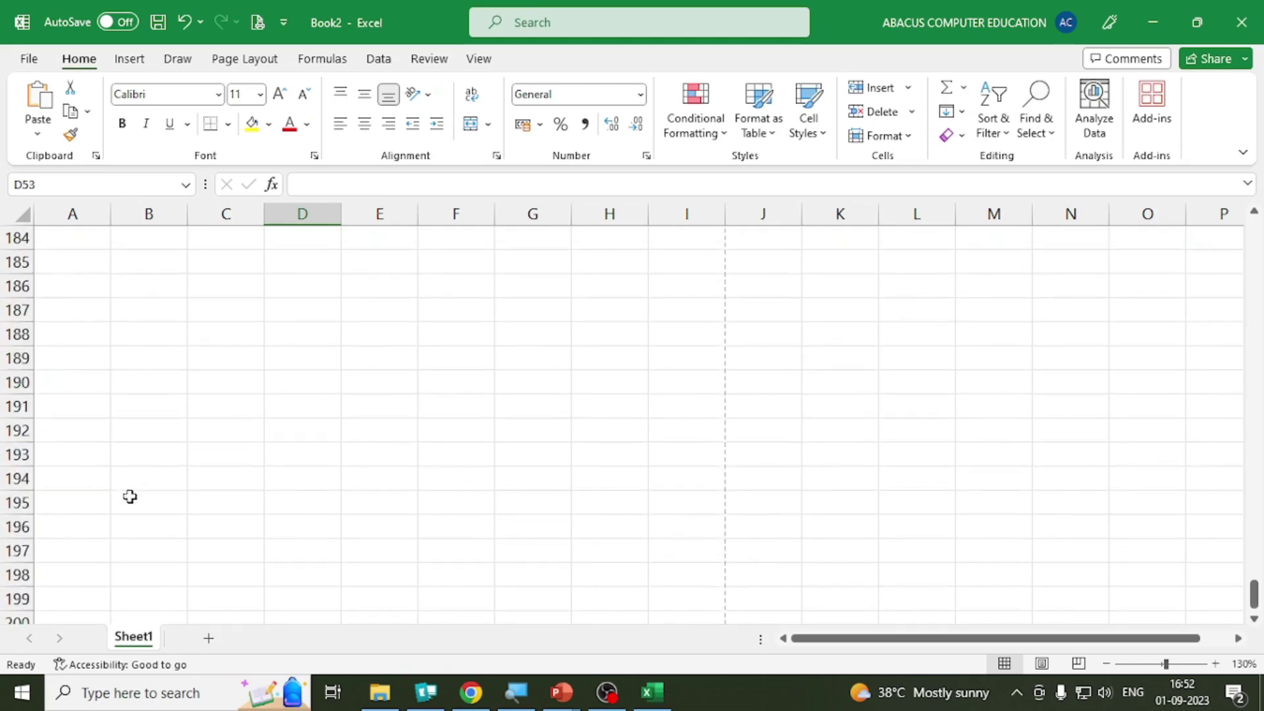
left_click(232, 259)
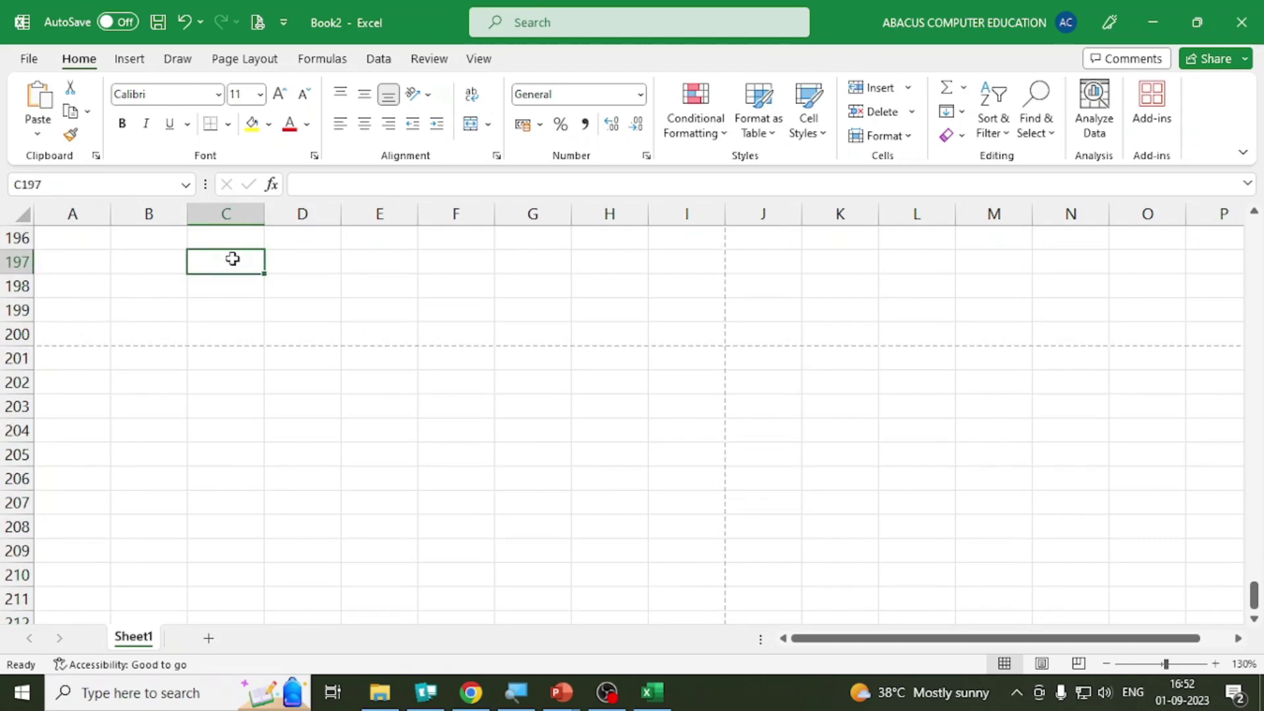
Step: Jump to the worksheet's last row in column C, return to C1 and look through the upper rows
key("ctrl+Down")
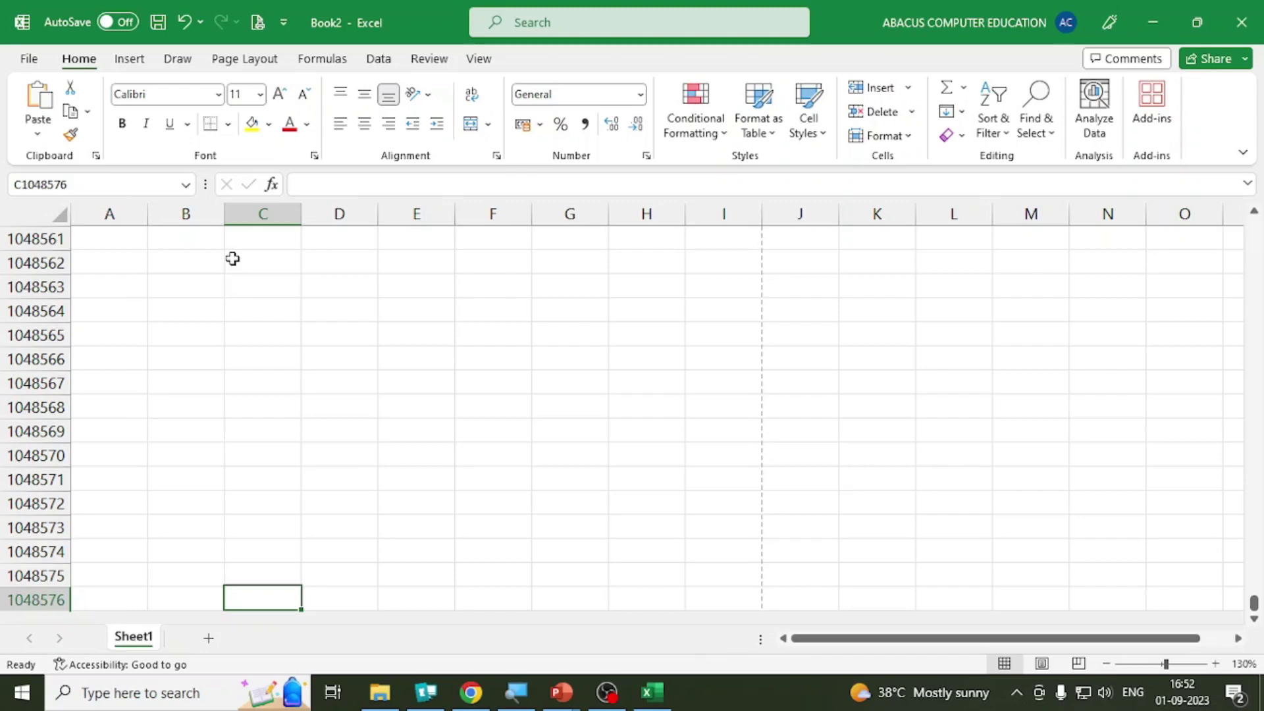
key("ctrl+Up")
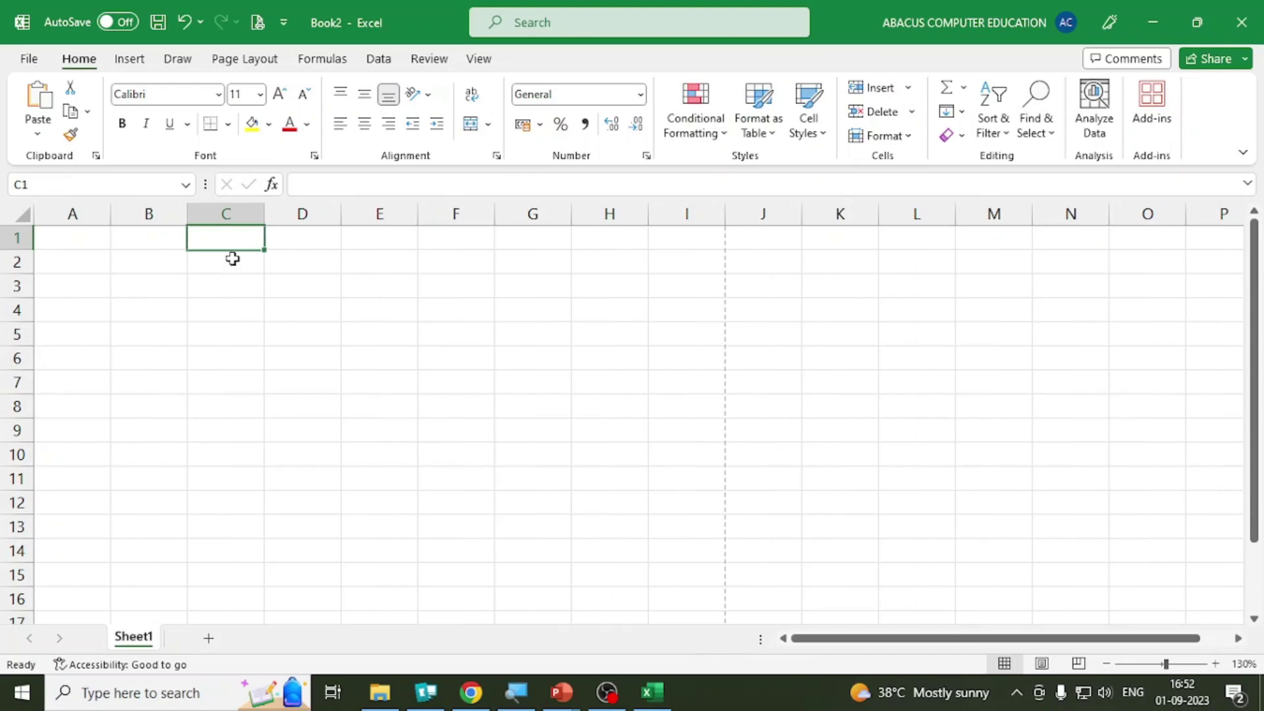
scroll(237, 283, "down", 9)
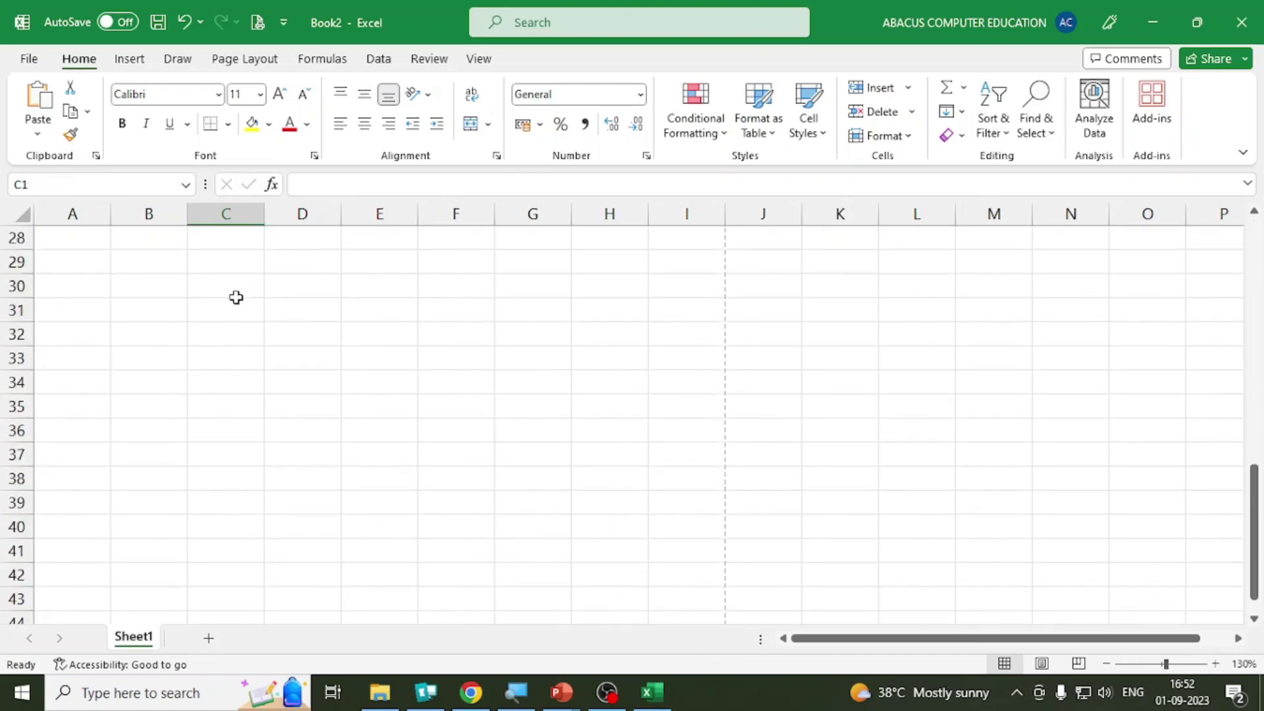
scroll(237, 298, "down", 14)
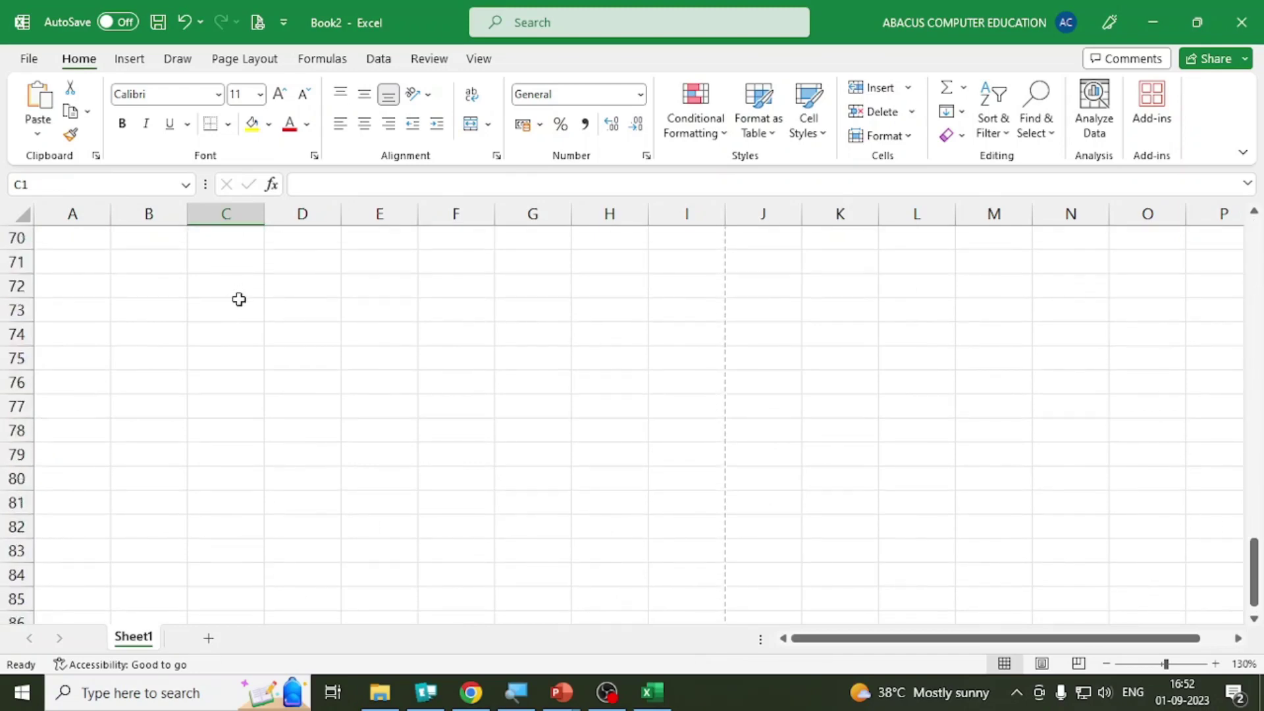
scroll(239, 299, "up", 20)
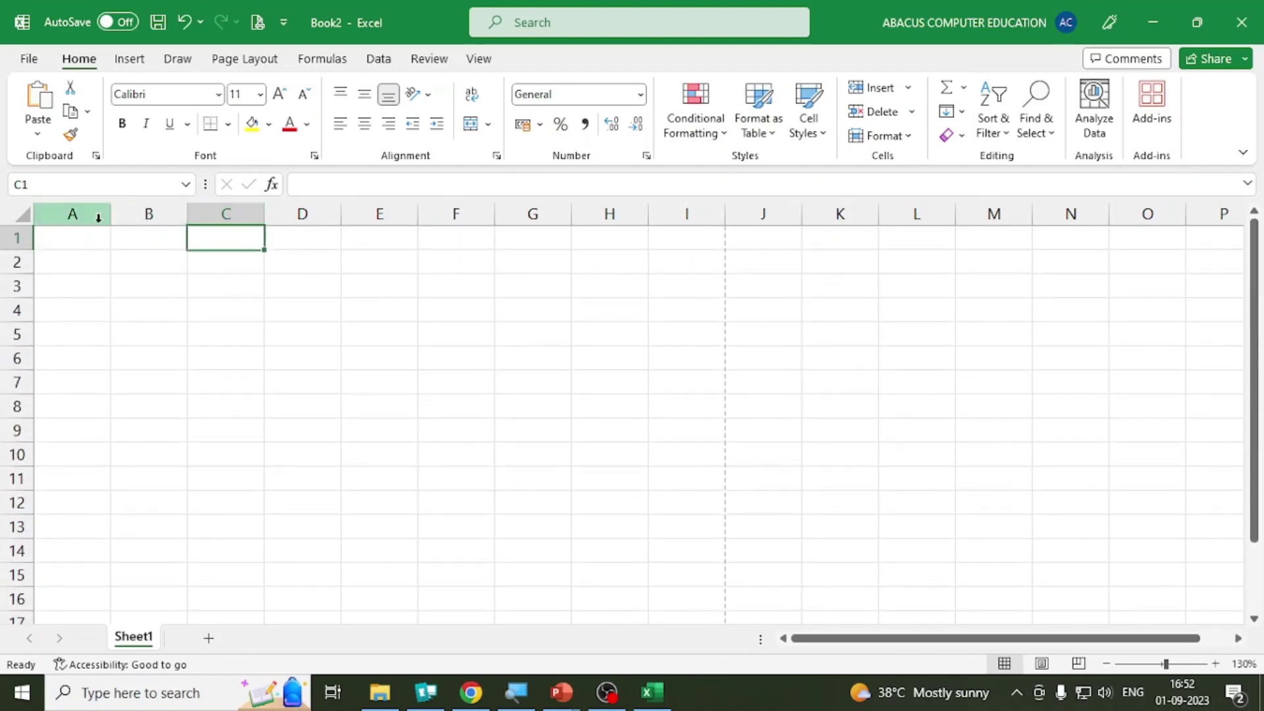
Step: Select range A1:B4 and cell H1, and jump to the last column of row 1 and back to A1
left_click_drag(87, 239, 112, 310)
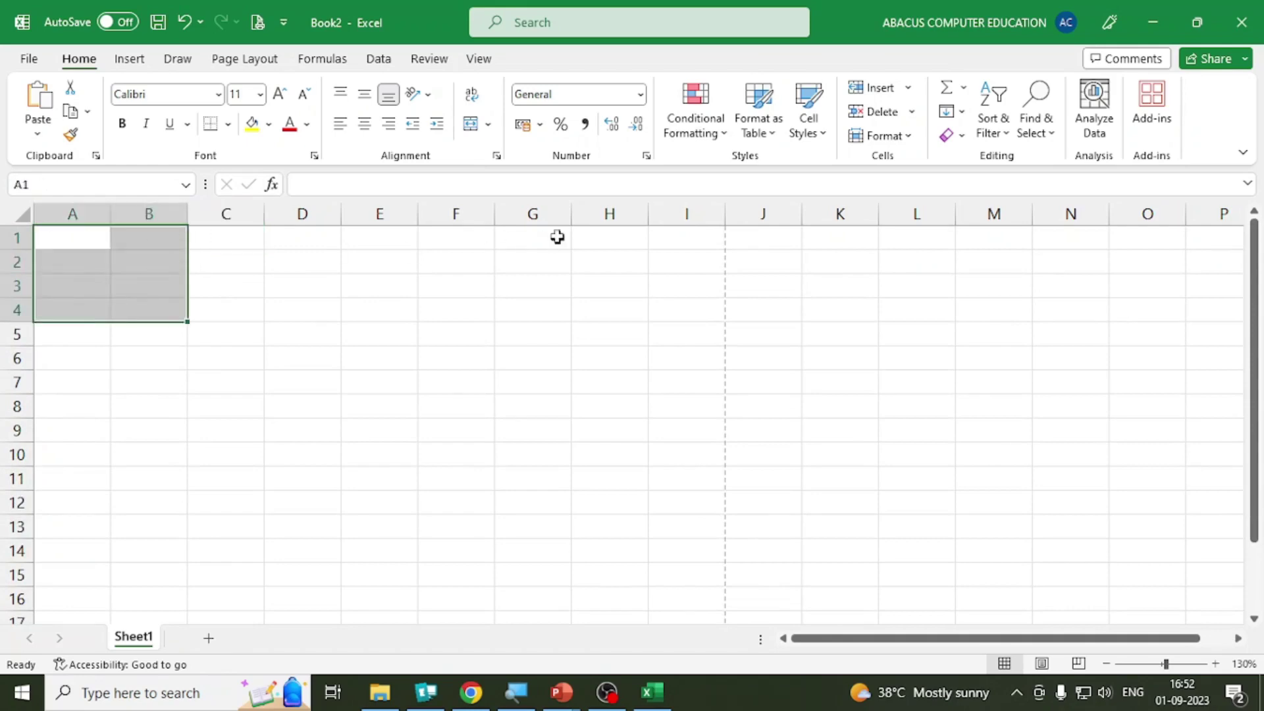
left_click(616, 236)
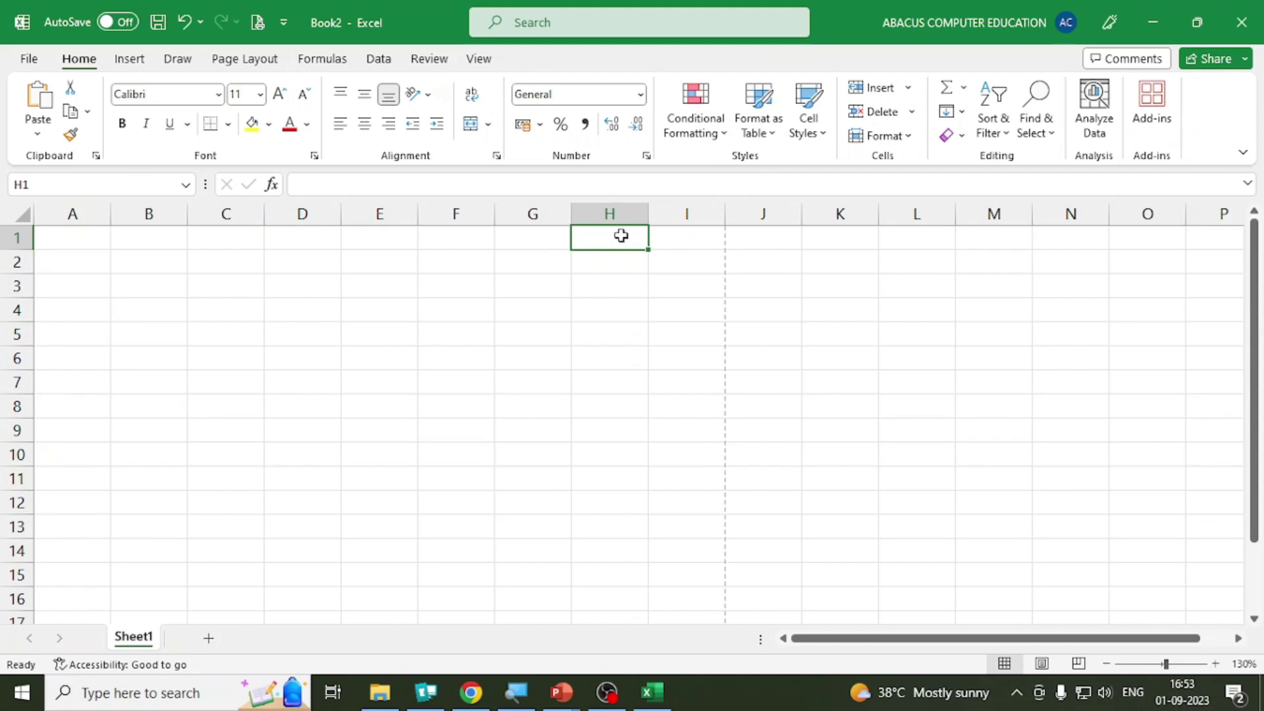
key("ctrl+Right")
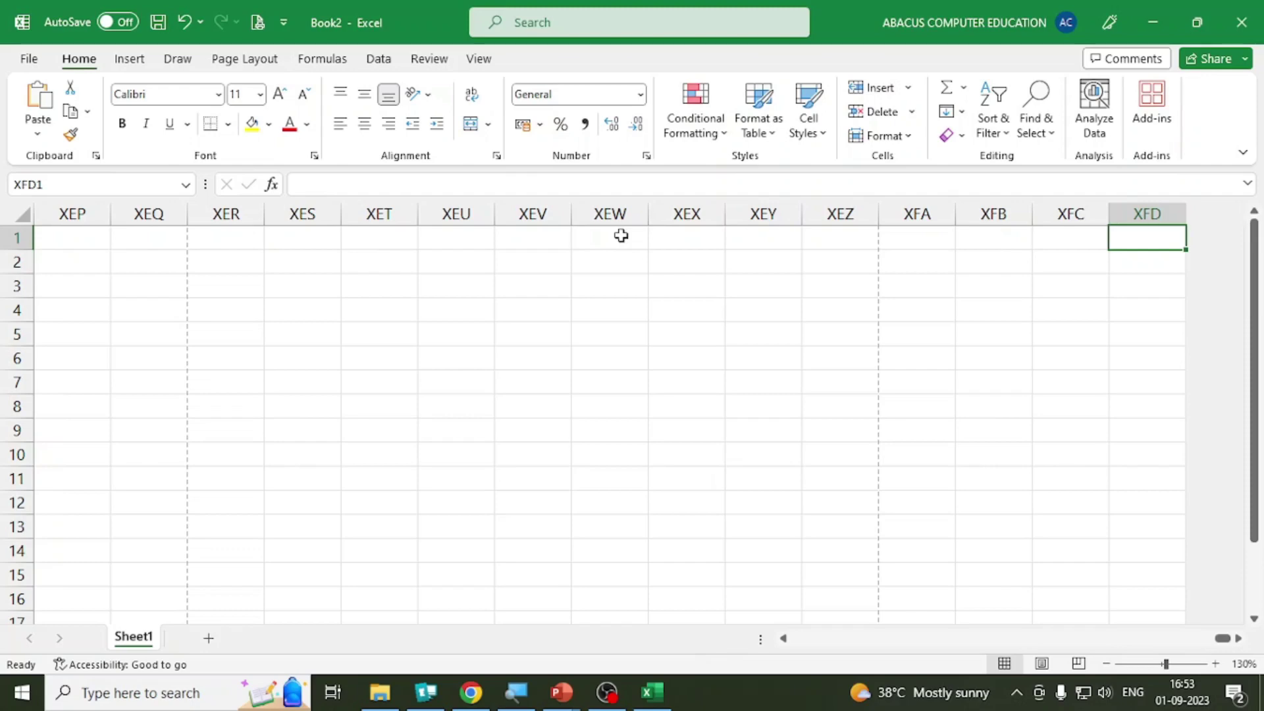
key("ctrl+Left")
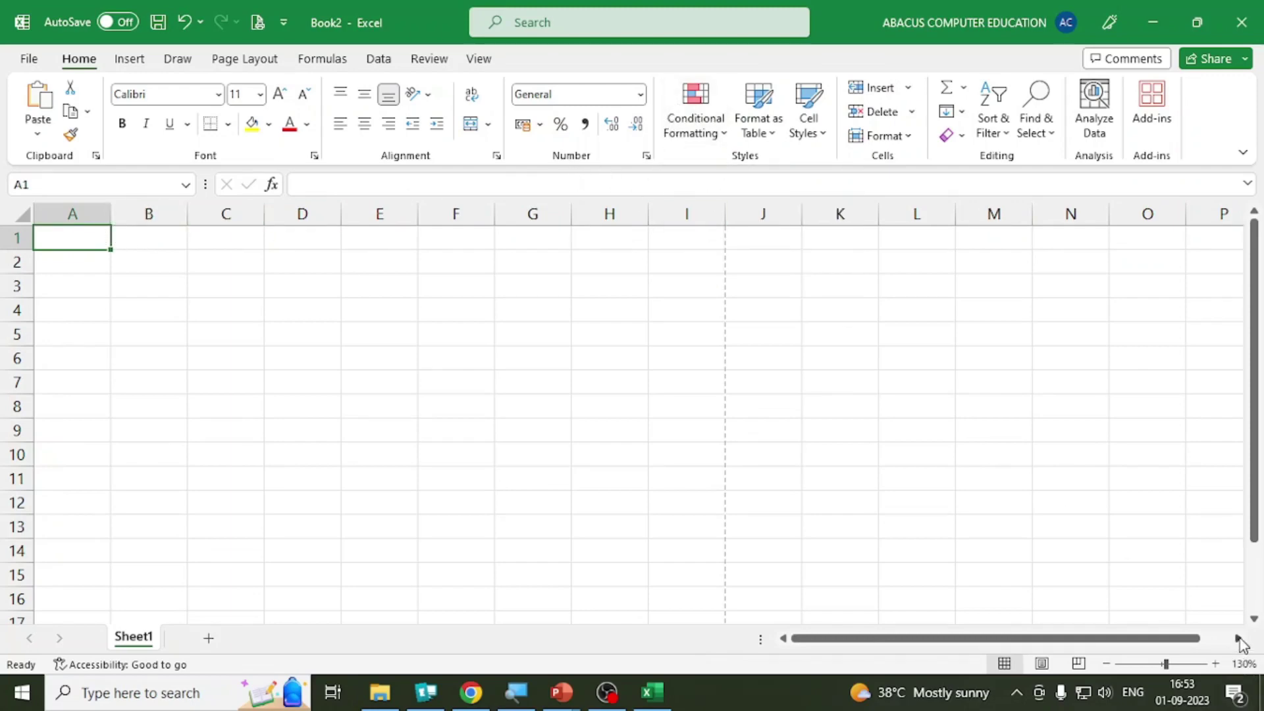
Step: Select the entire columns Z, AA and AB one after another
left_click_drag(1239, 642, 1242, 641)
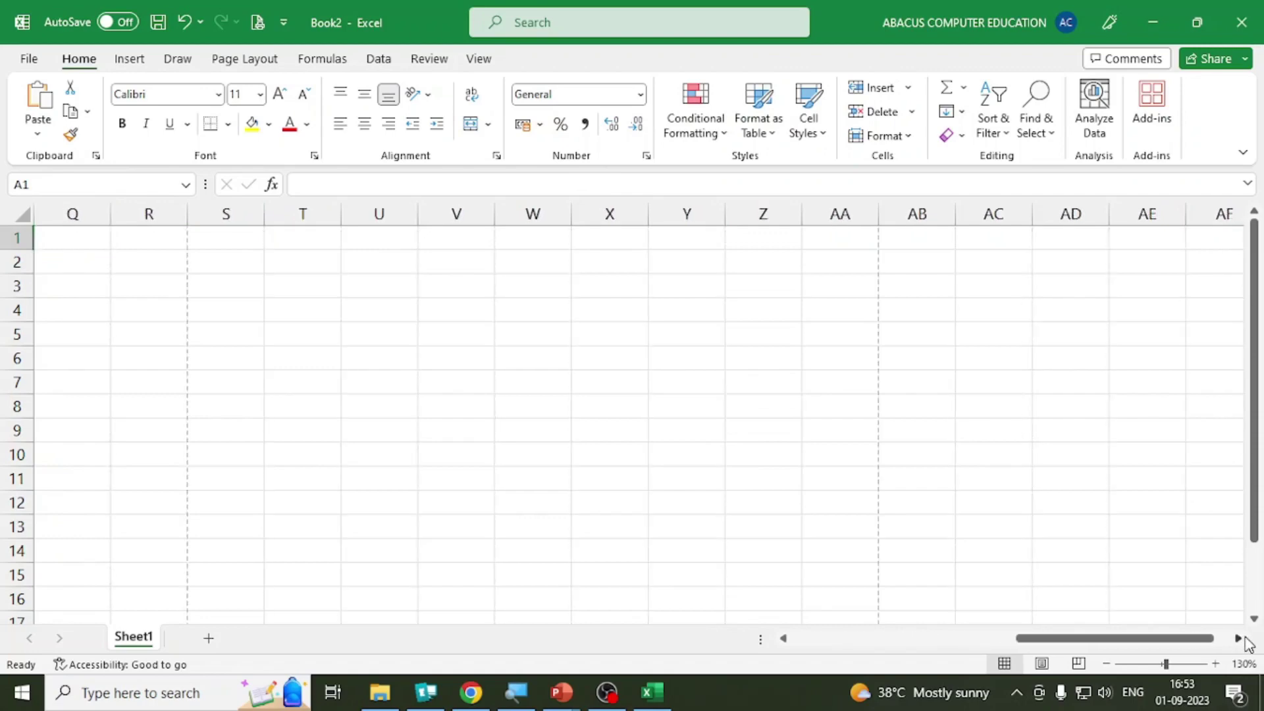
left_click(767, 213)
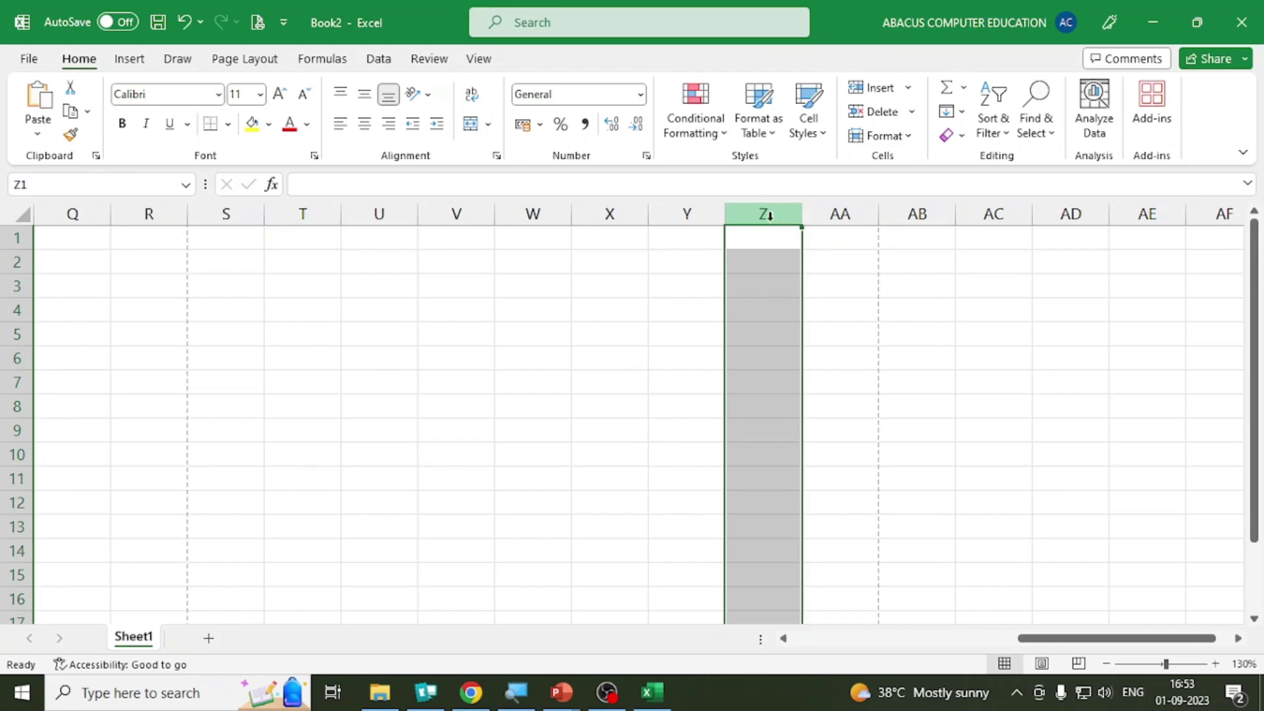
left_click(824, 213)
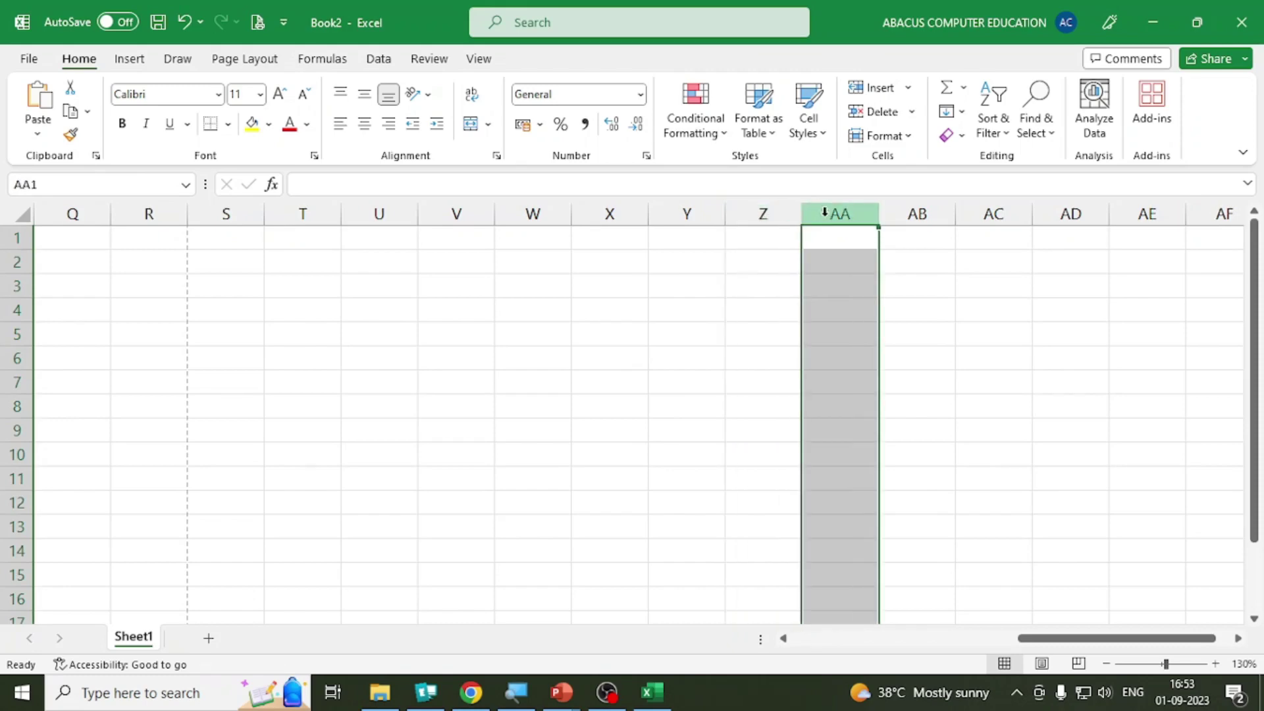
left_click(921, 214)
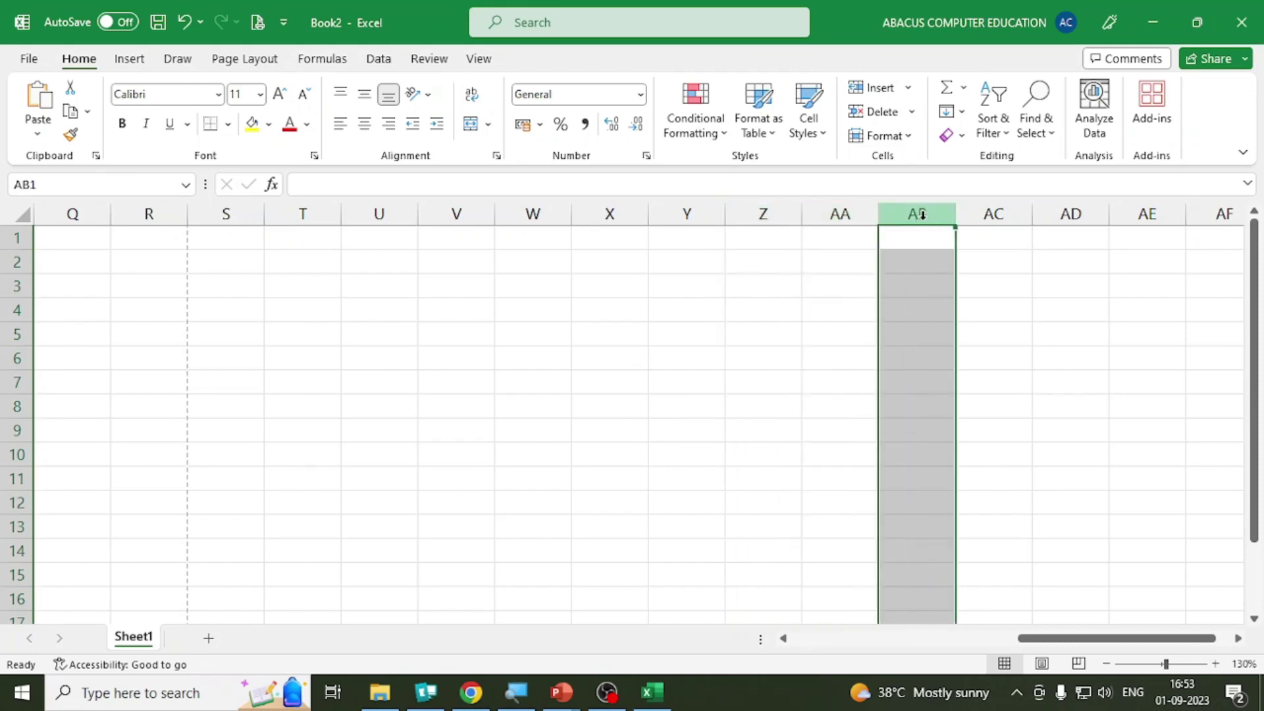
Step: Select column AC, browse the column headings as far as BA and select BA2, and return to the first columns at E6
left_click(987, 212)
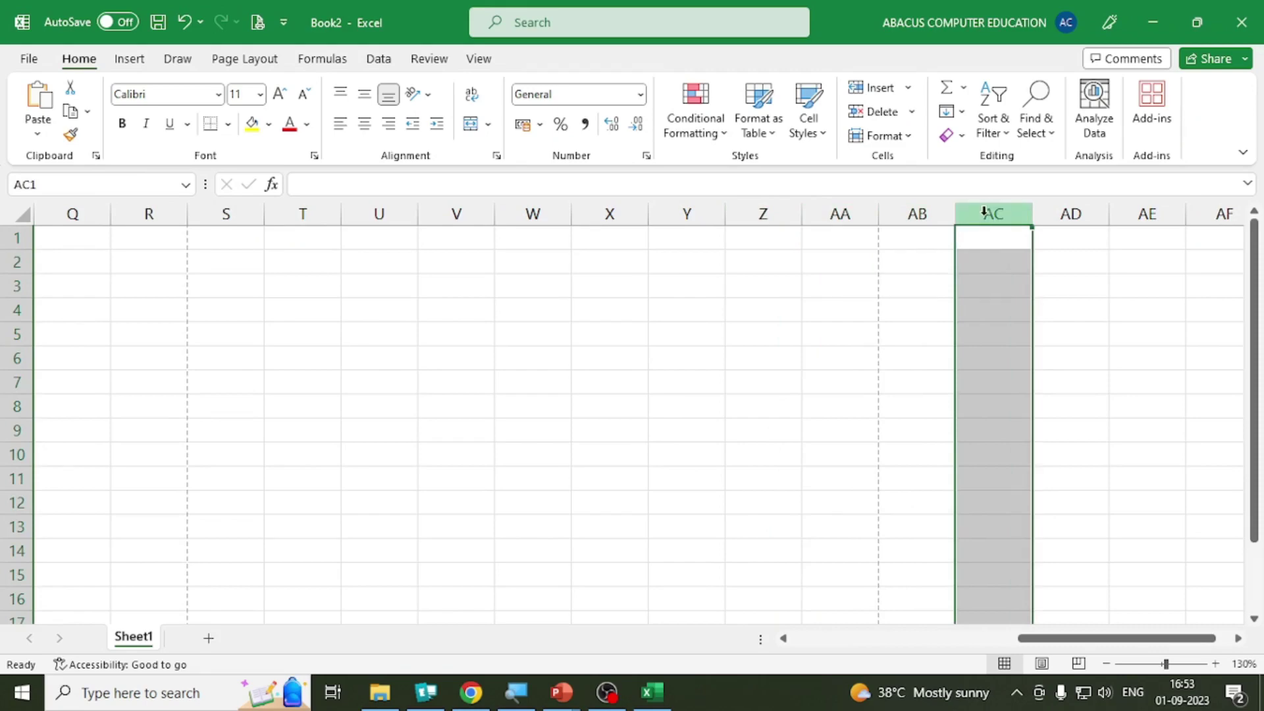
left_click(1237, 639)
left_click_drag(1238, 643, 1056, 601)
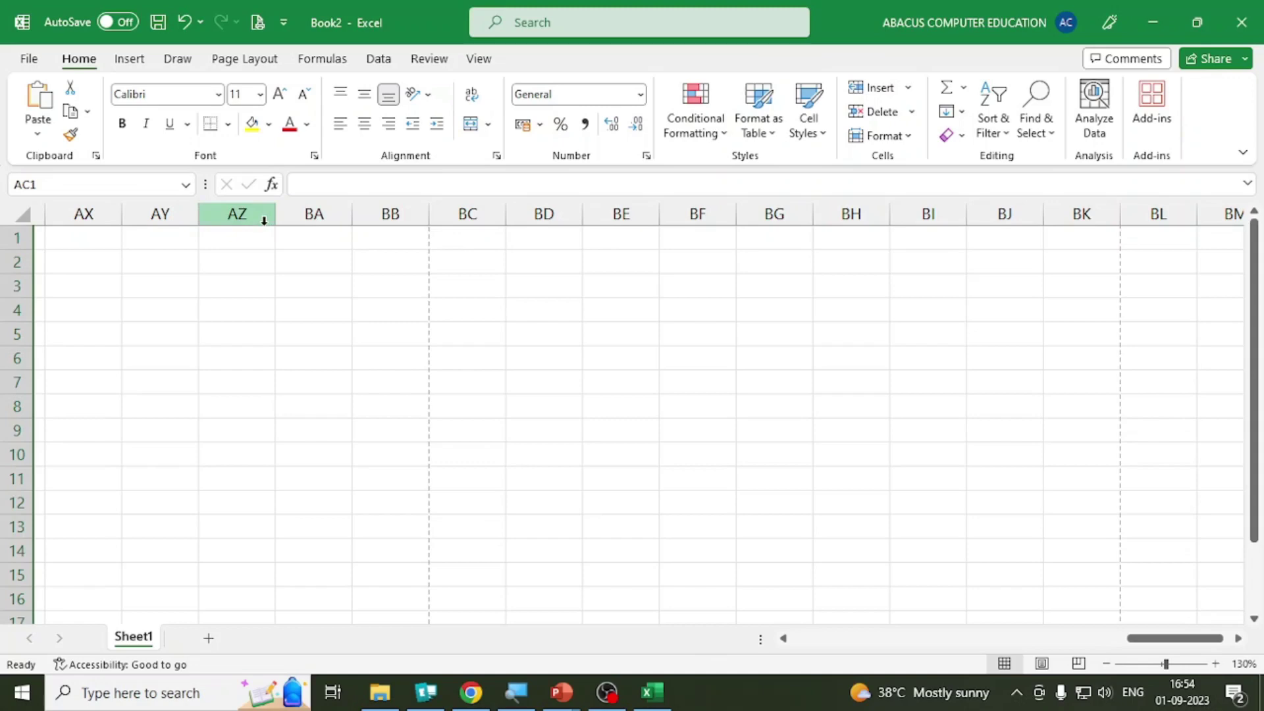
left_click(278, 266)
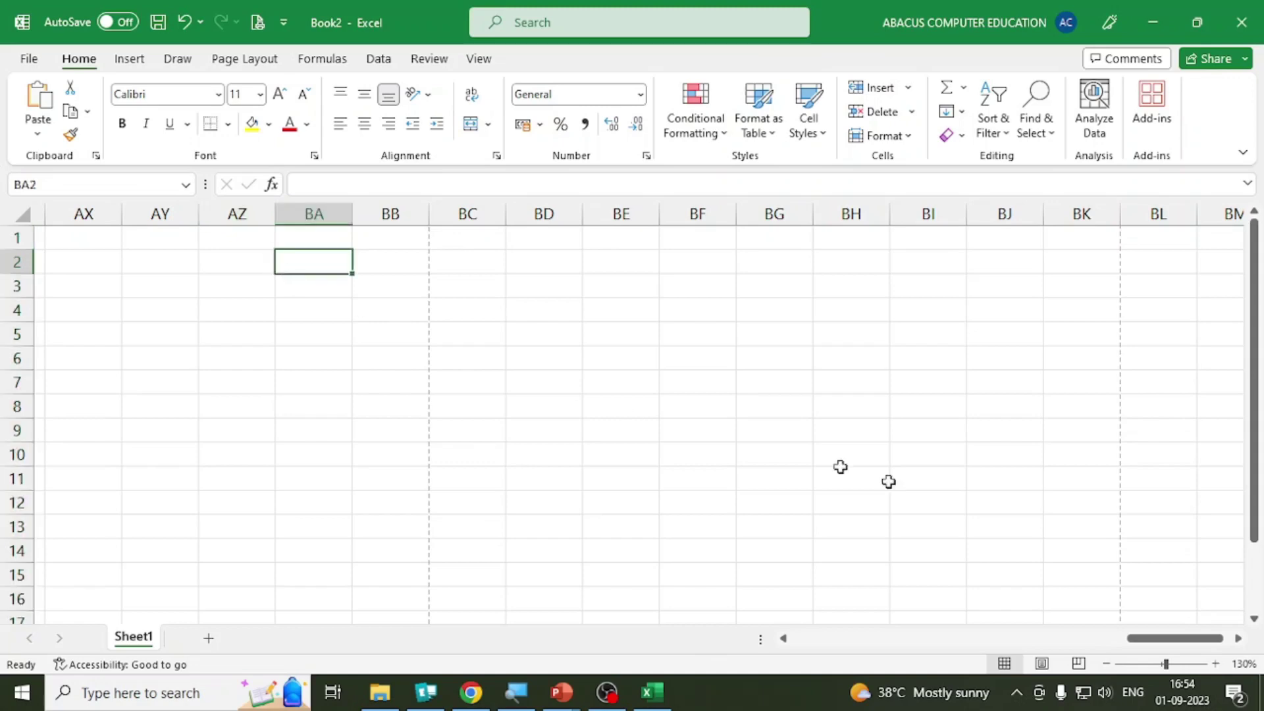
left_click_drag(1161, 643, 808, 667)
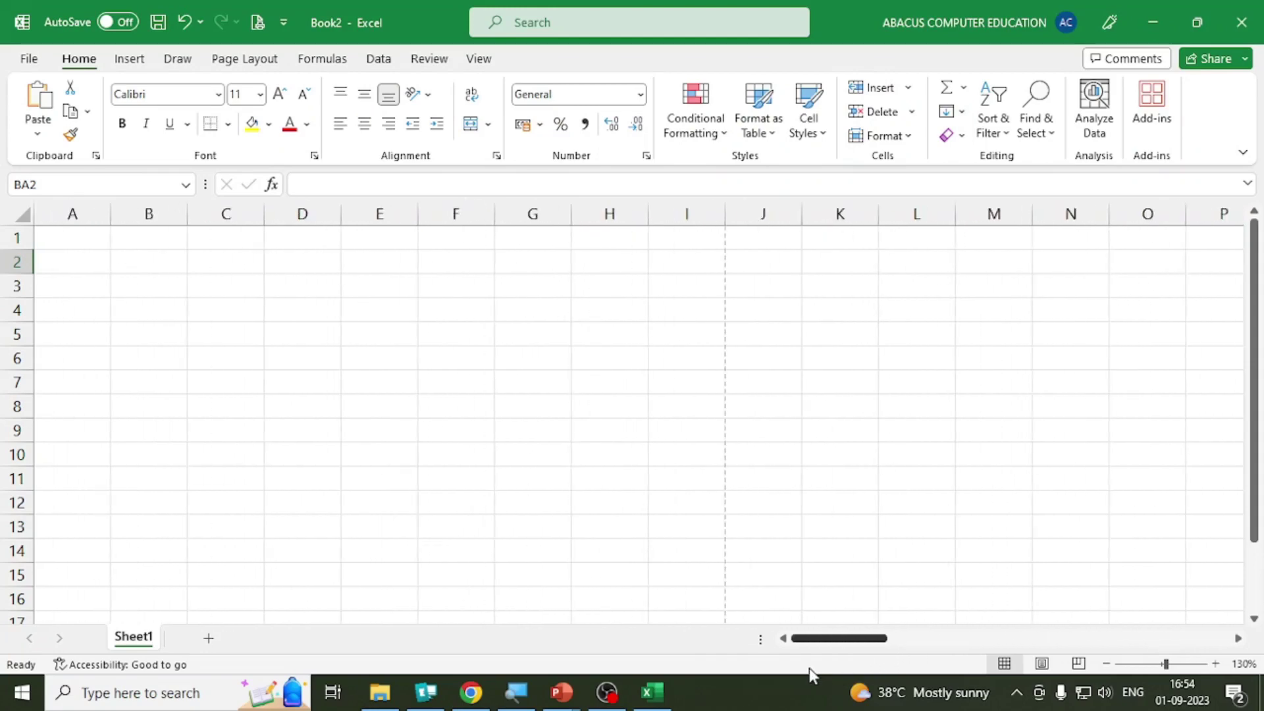
left_click(405, 361)
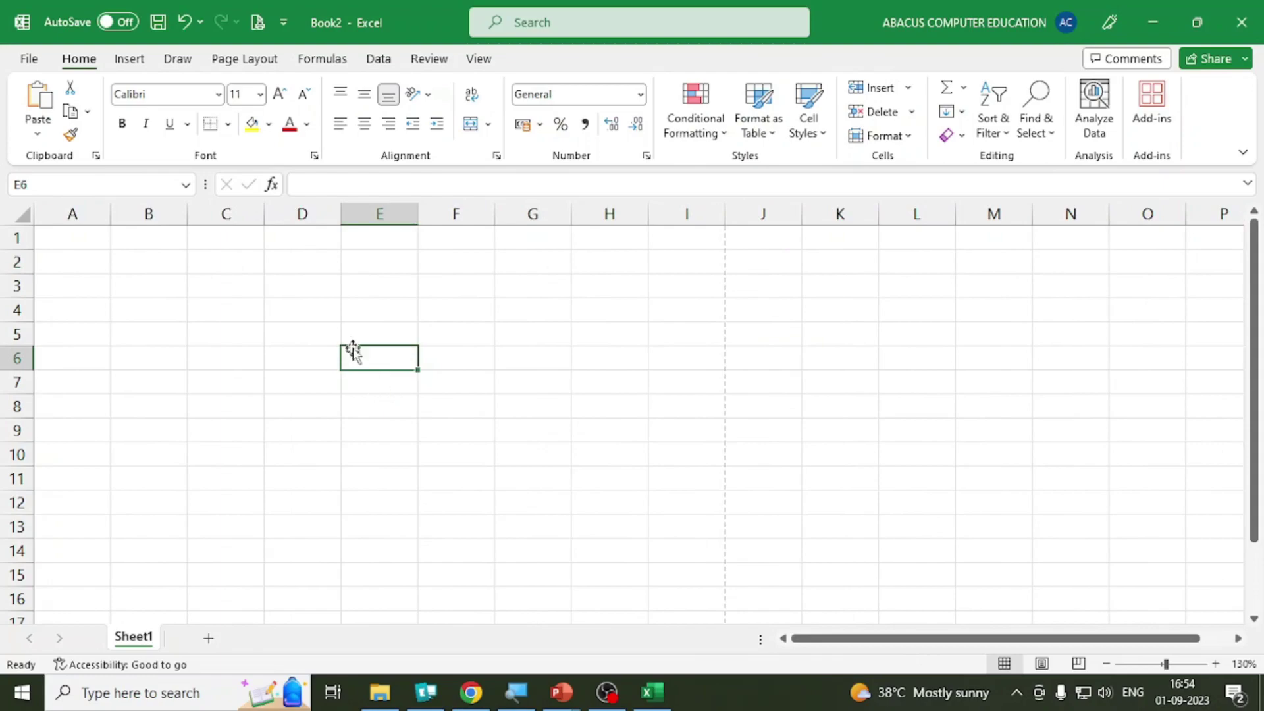
Step: Switch to the PowerPoint slide show and reveal the Basic Formulas & Functions slide's points on addition, subtraction, multiplication and division
key("alt+Tab")
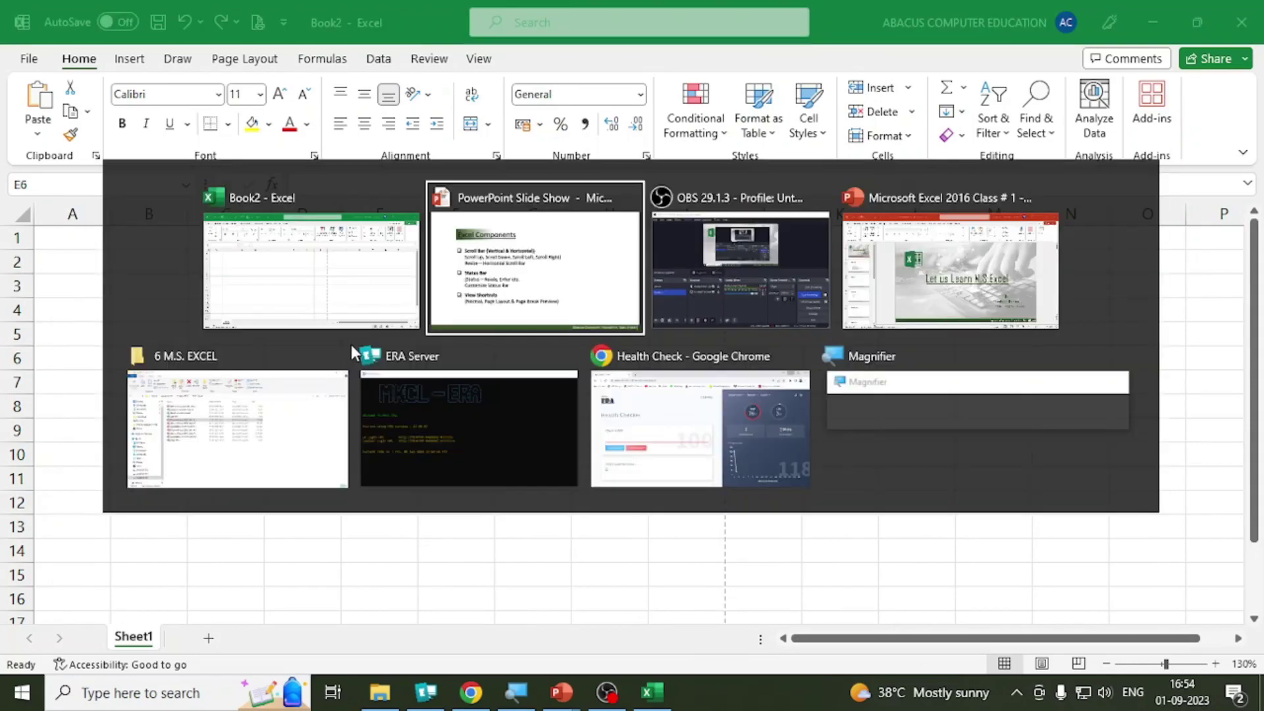
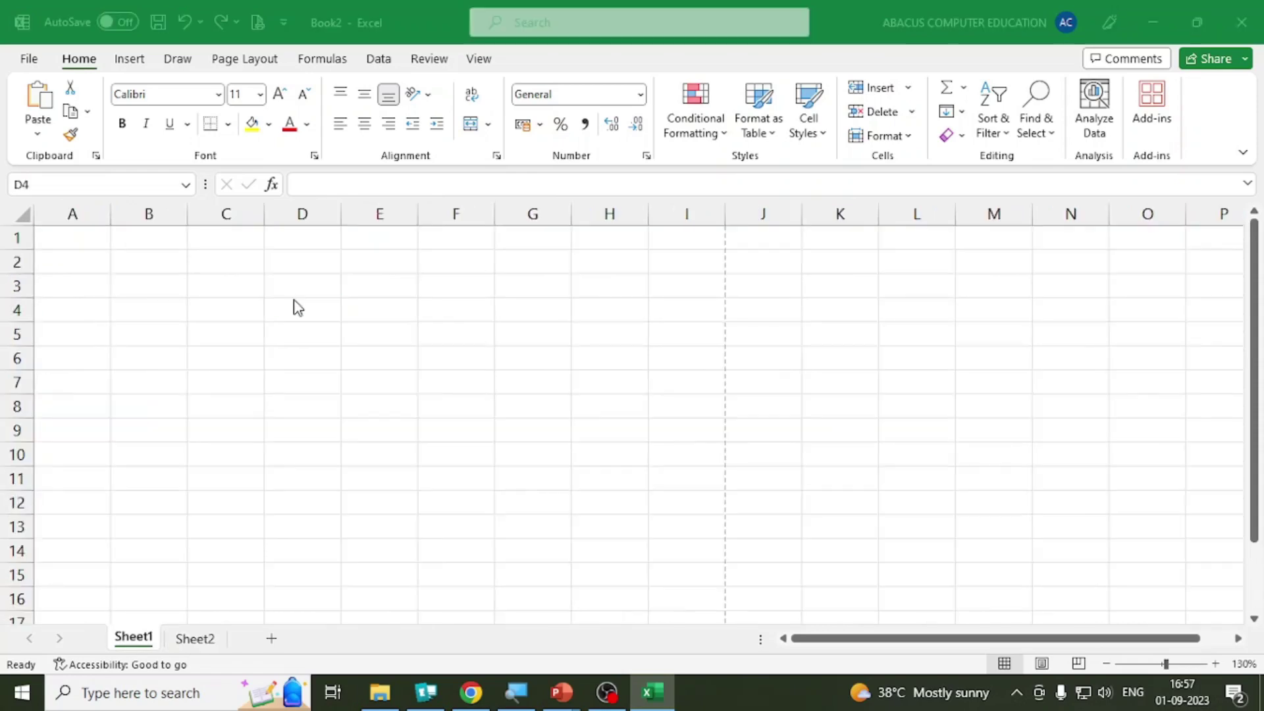
key("alt+Tab")
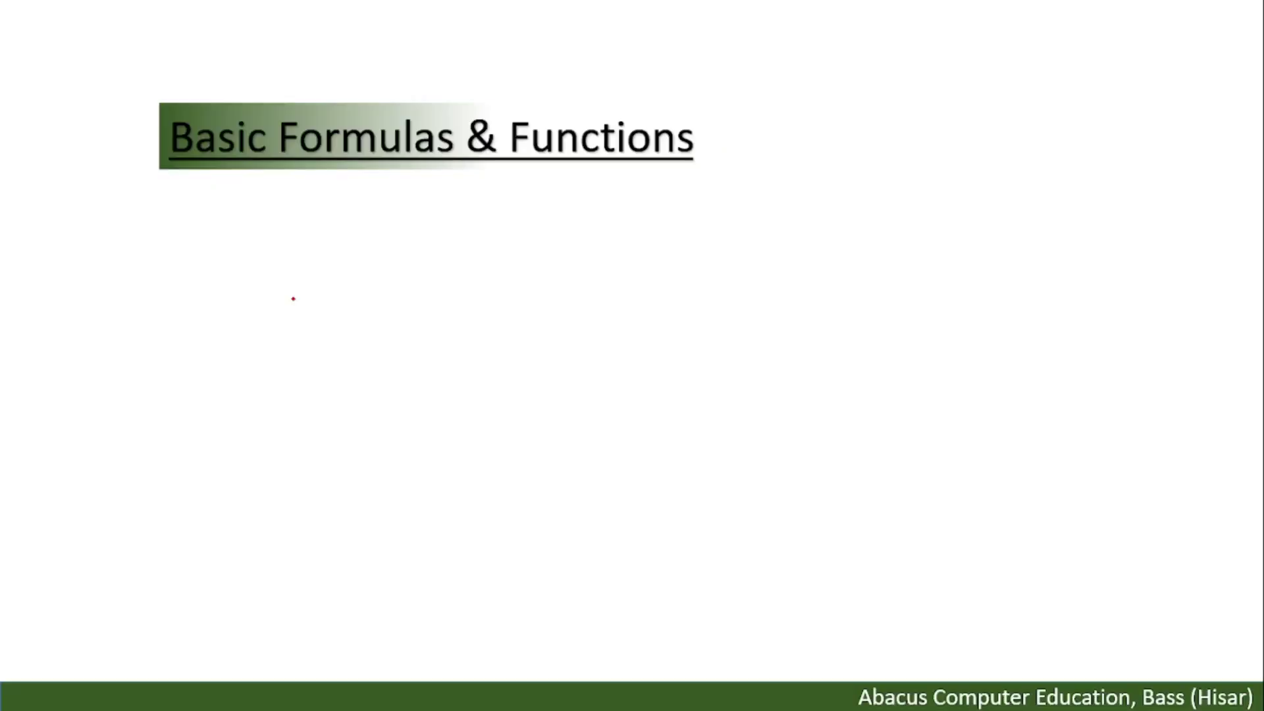
key("Right")
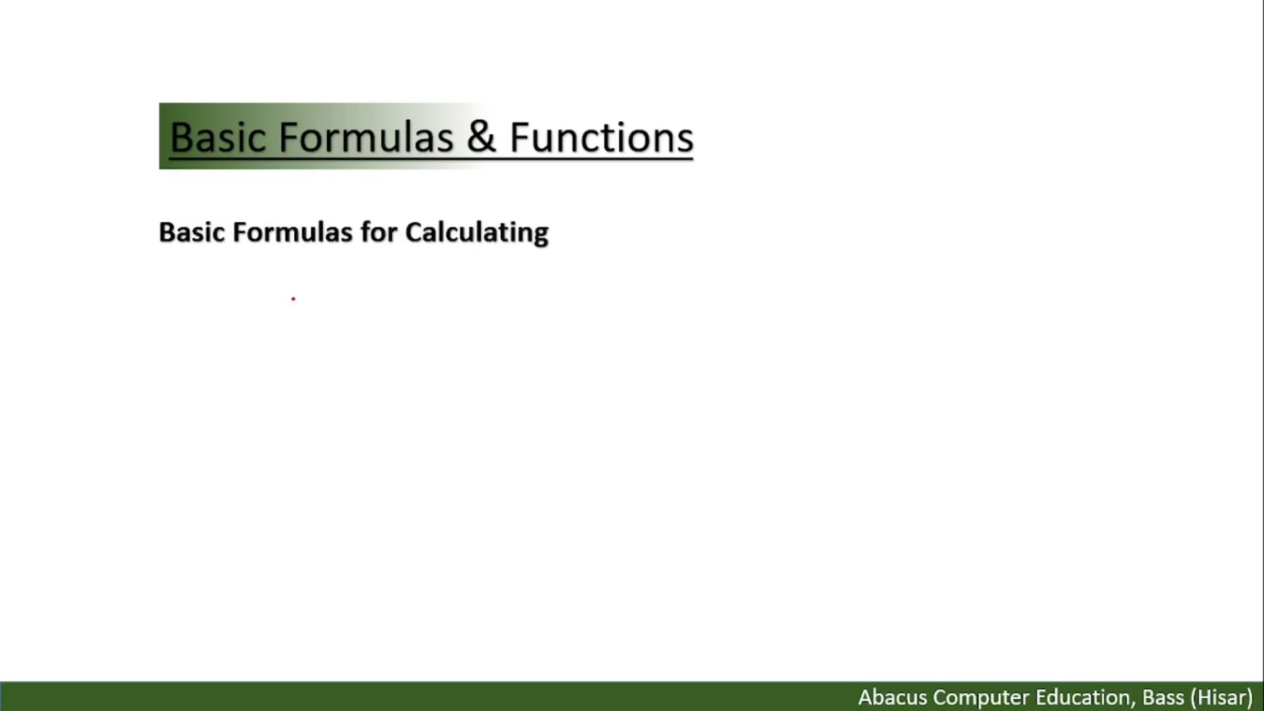
key("Right")
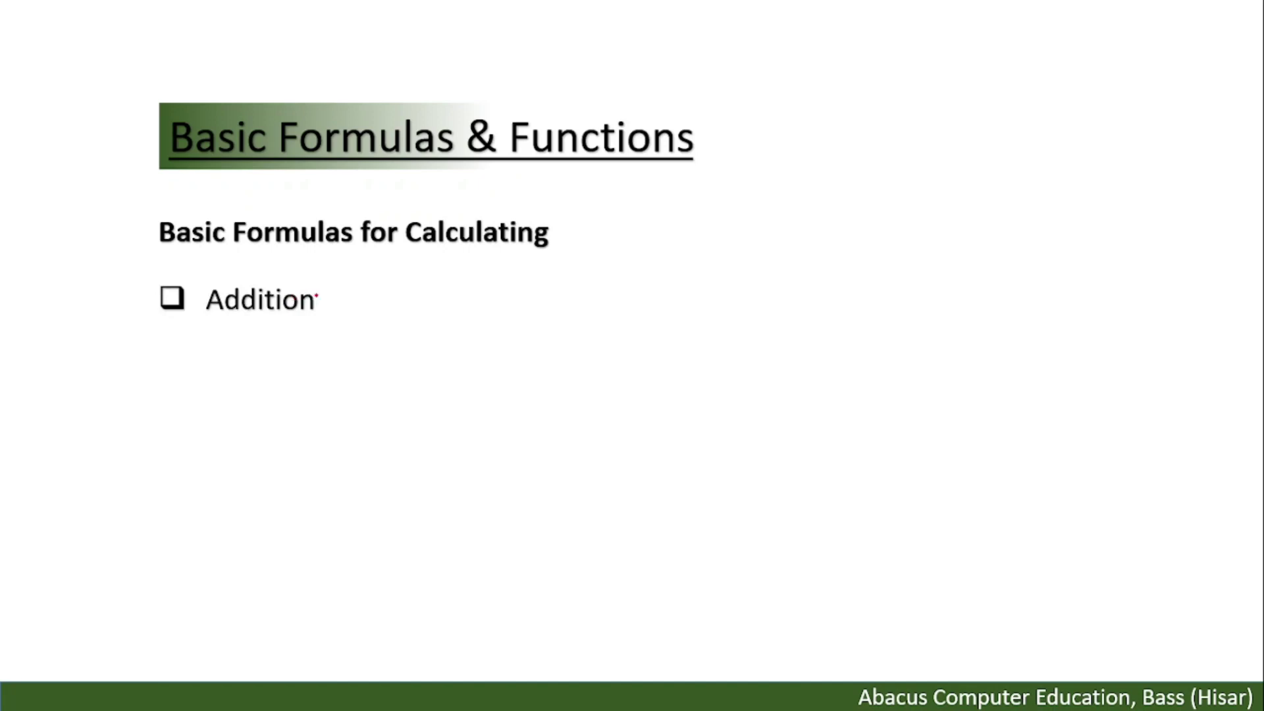
key("Right")
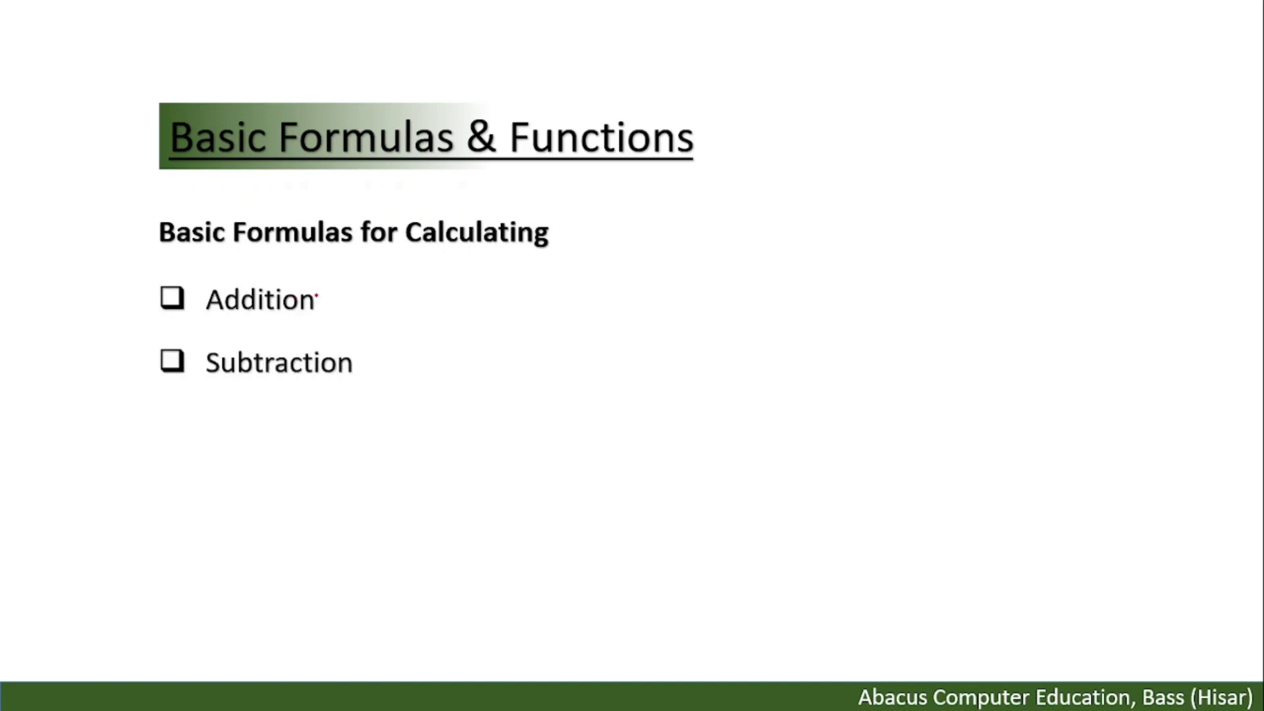
key("Right")
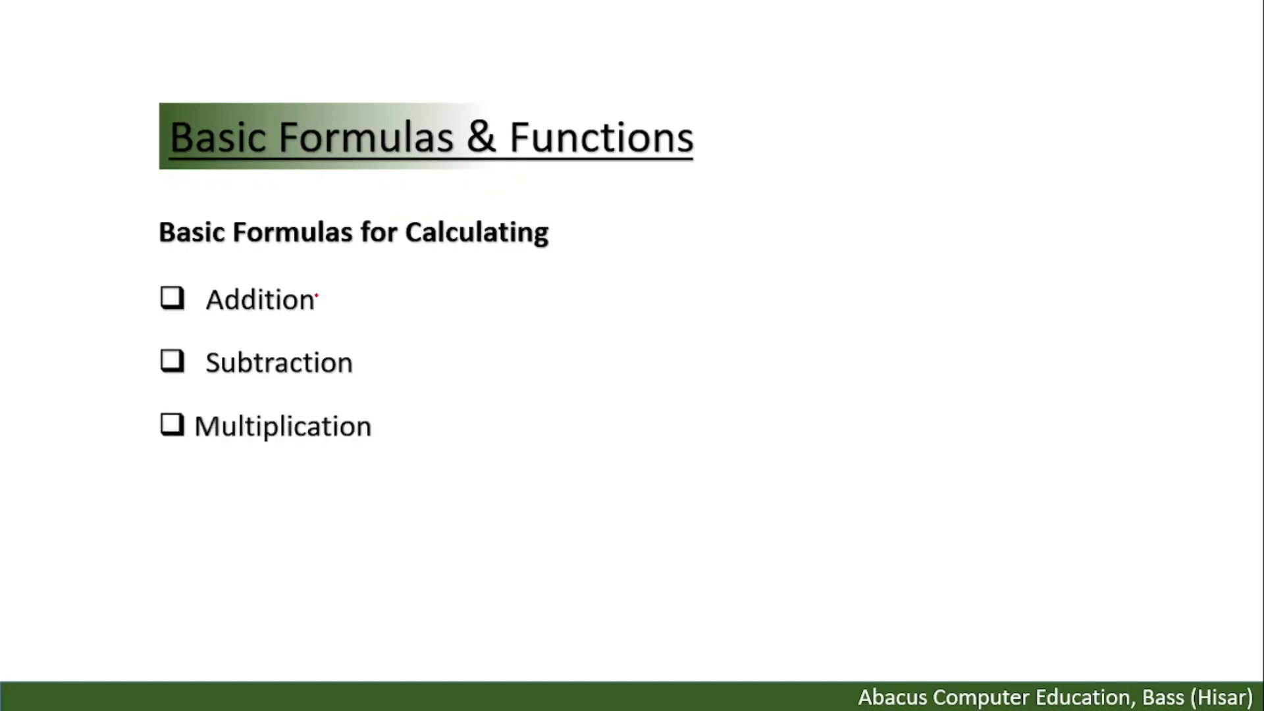
key("Right")
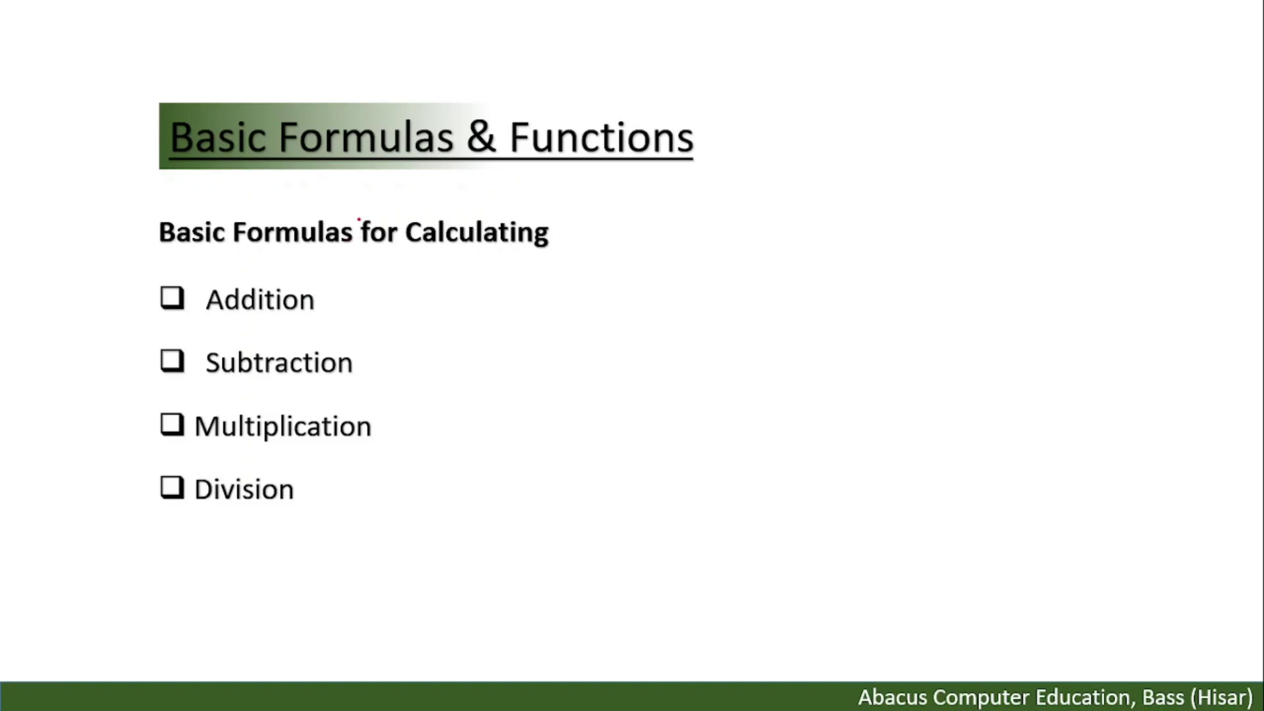
Step: Switch back to the Excel workbook and enter 45, 62, 11, 94 and 56 in cells D3 to D7 of Sheet1
key("alt+Tab")
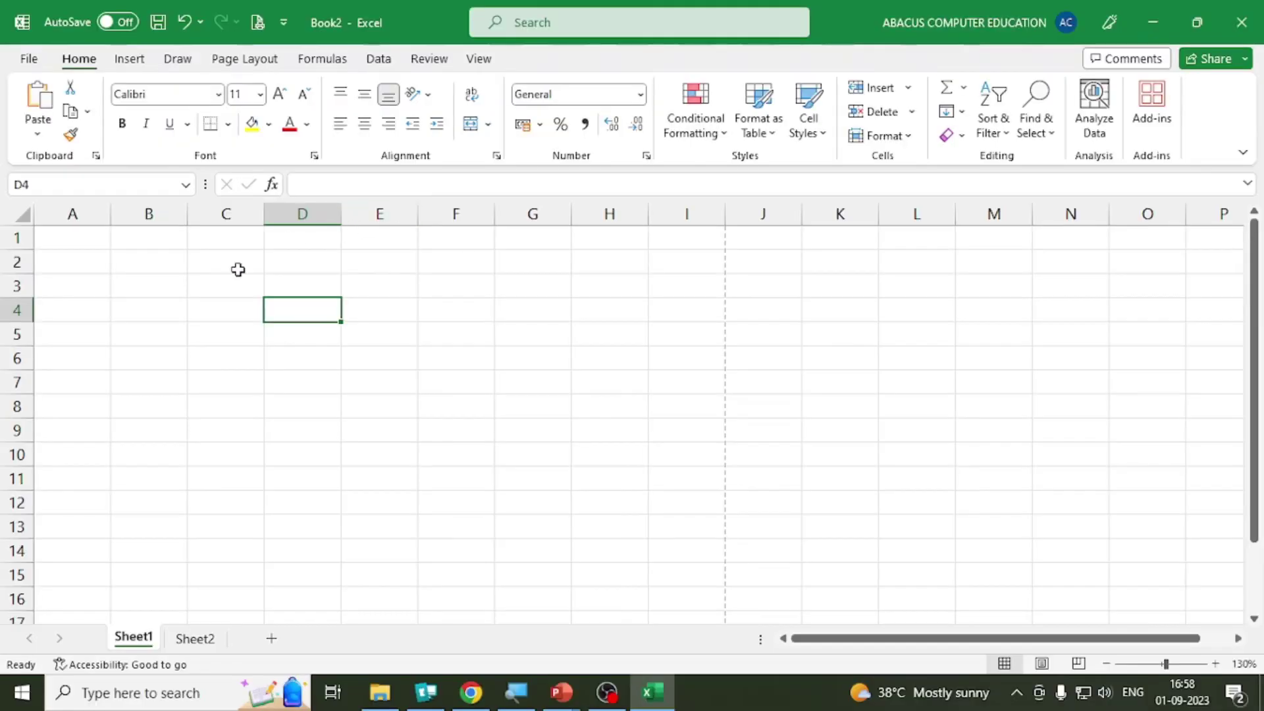
left_click(280, 288)
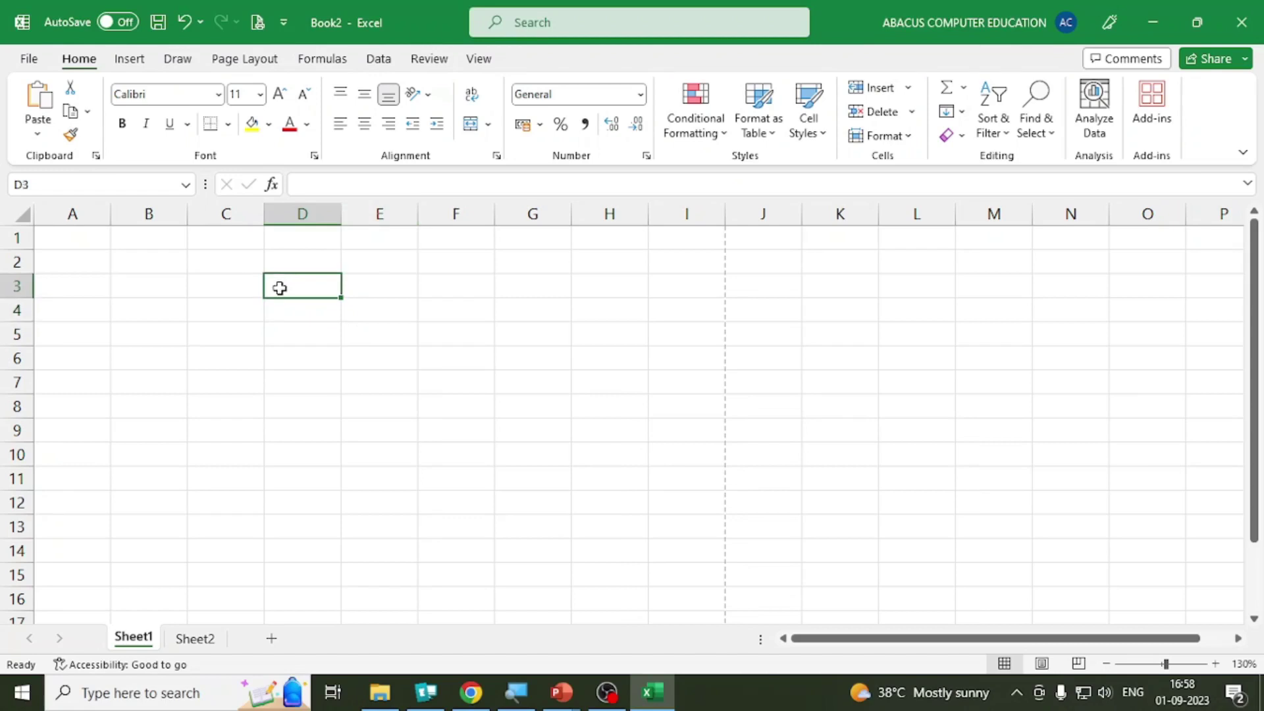
type("45")
key("Return")
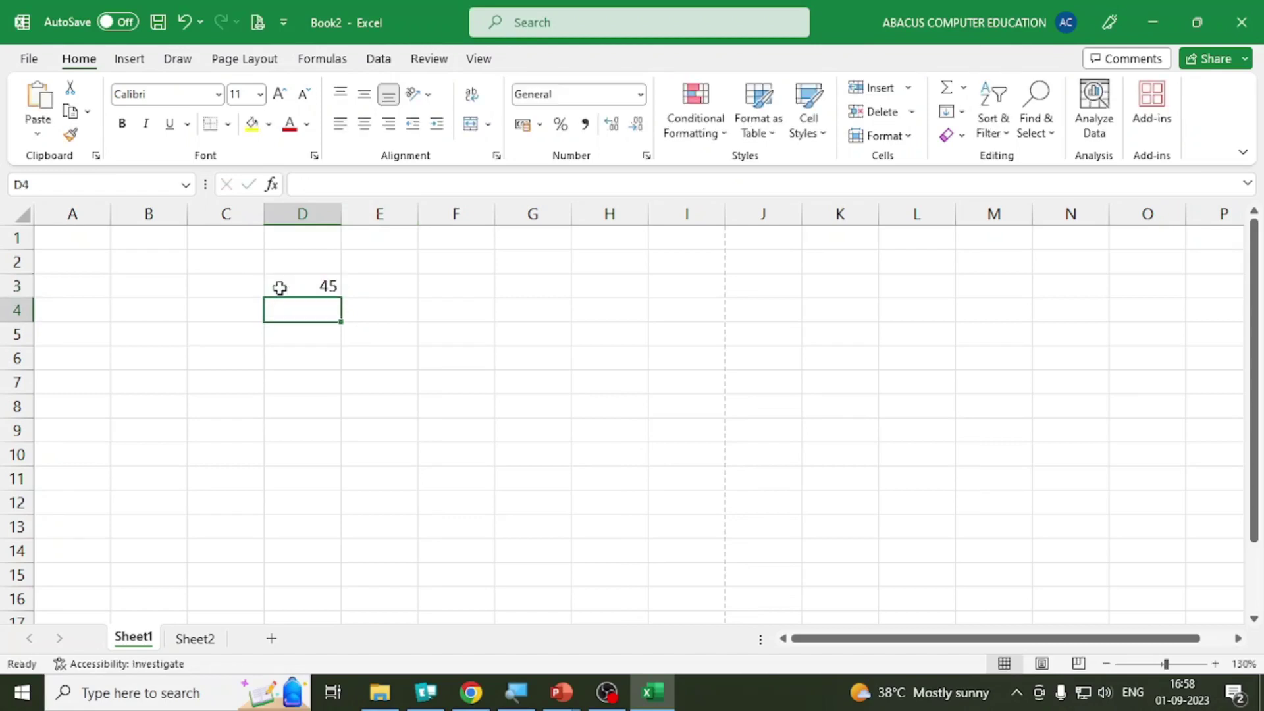
type("62")
key("Return")
type("11")
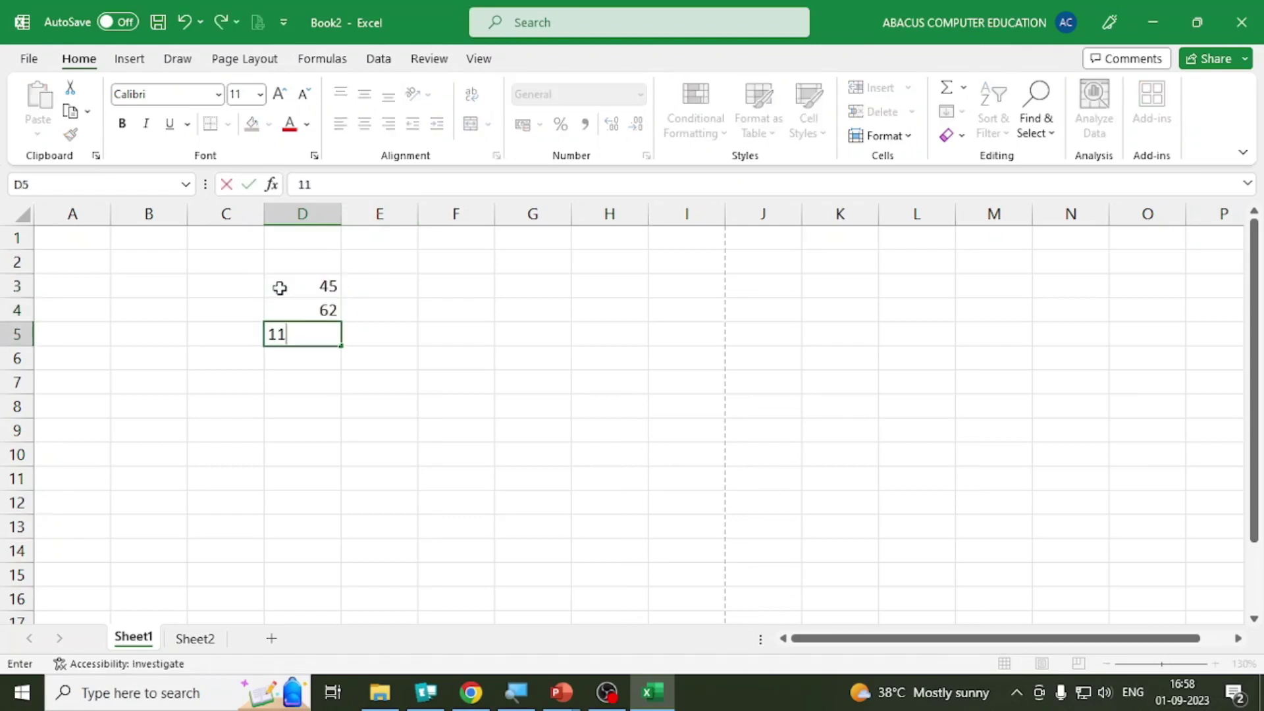
key("Return")
type("94")
key("Return")
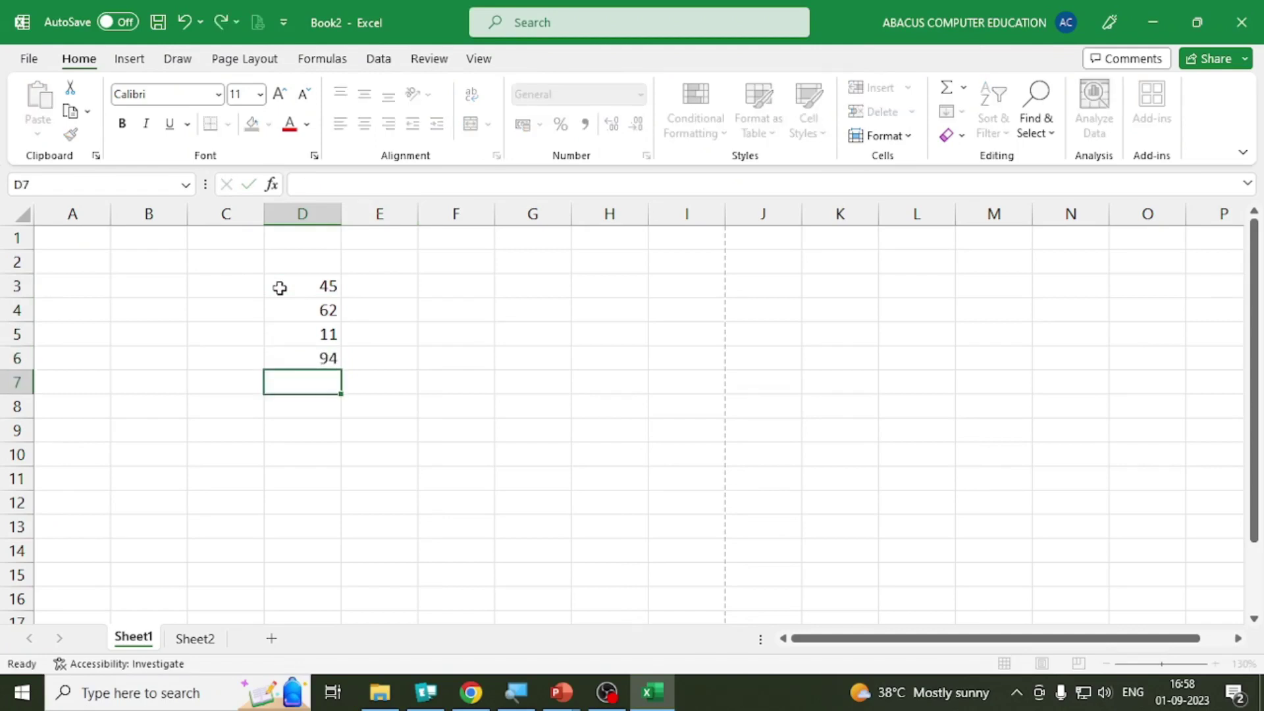
type("56")
key("Return")
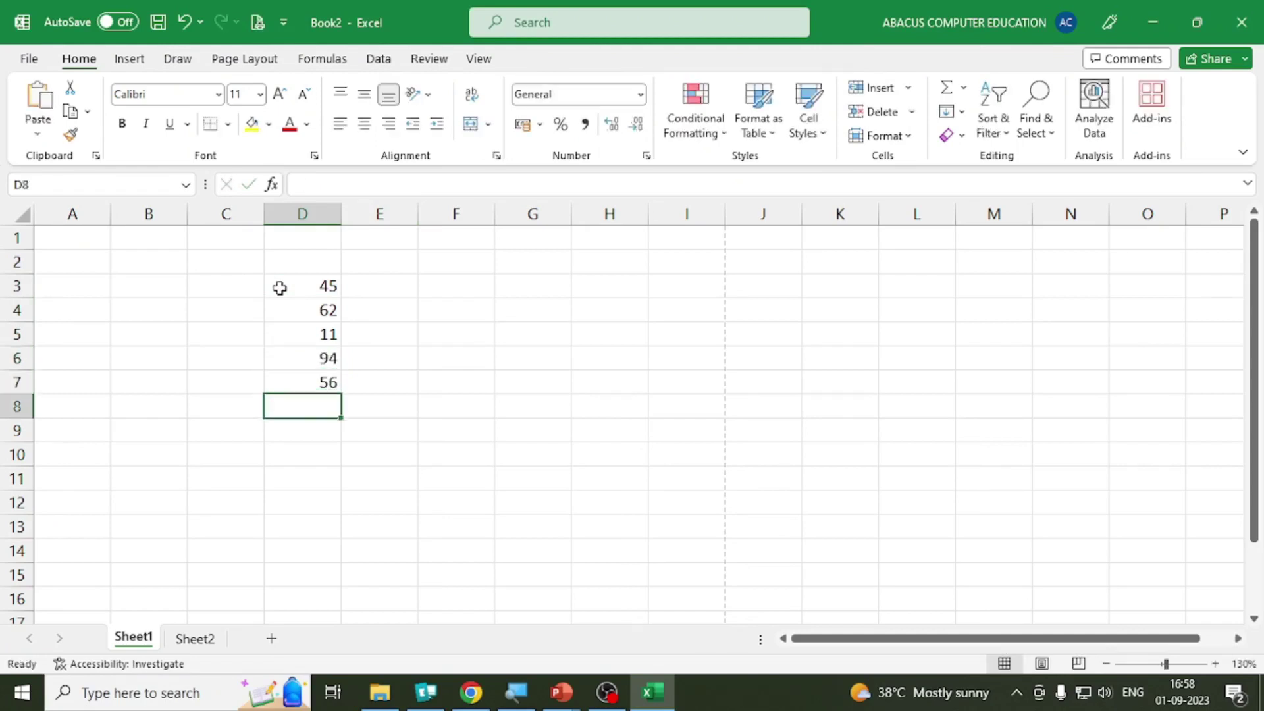
Step: Enter 47, 34, 61, 26 and 33 in cells E3 to E7
key("Right")
key("Up")
key("Up")
key("Up")
key("Up")
key("Up")
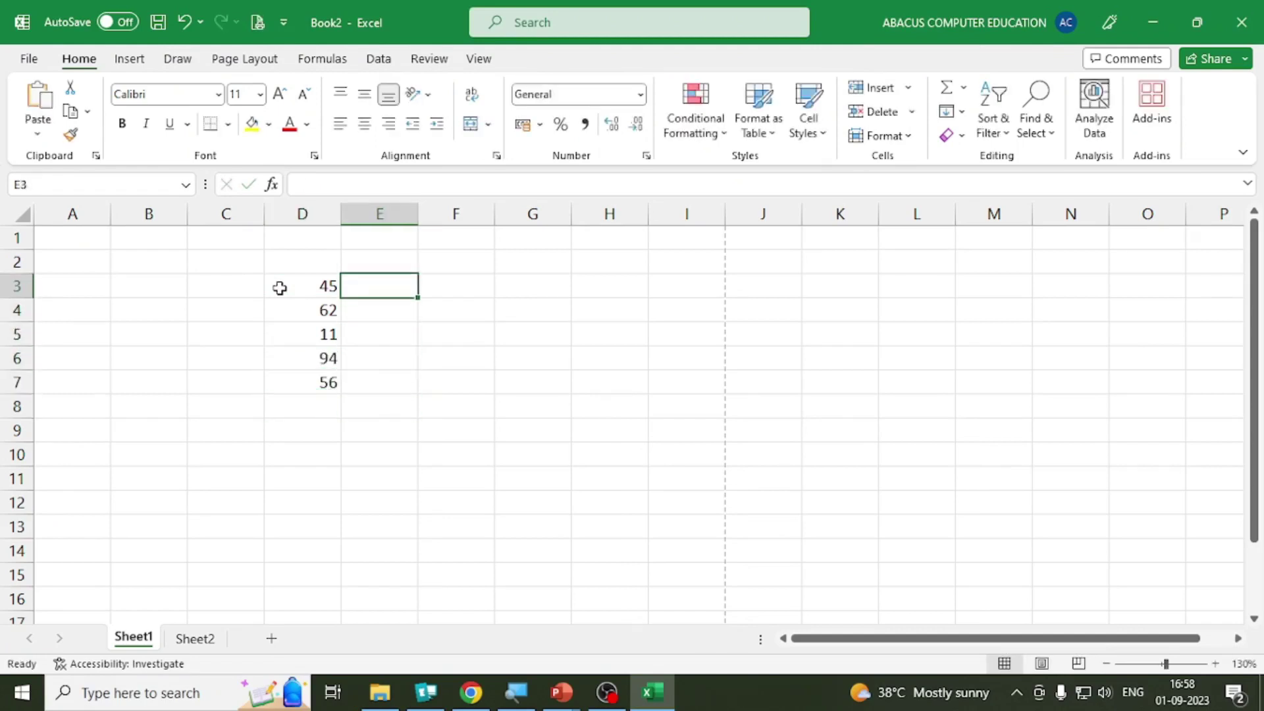
type("47")
key("Return")
type("34")
key("Return")
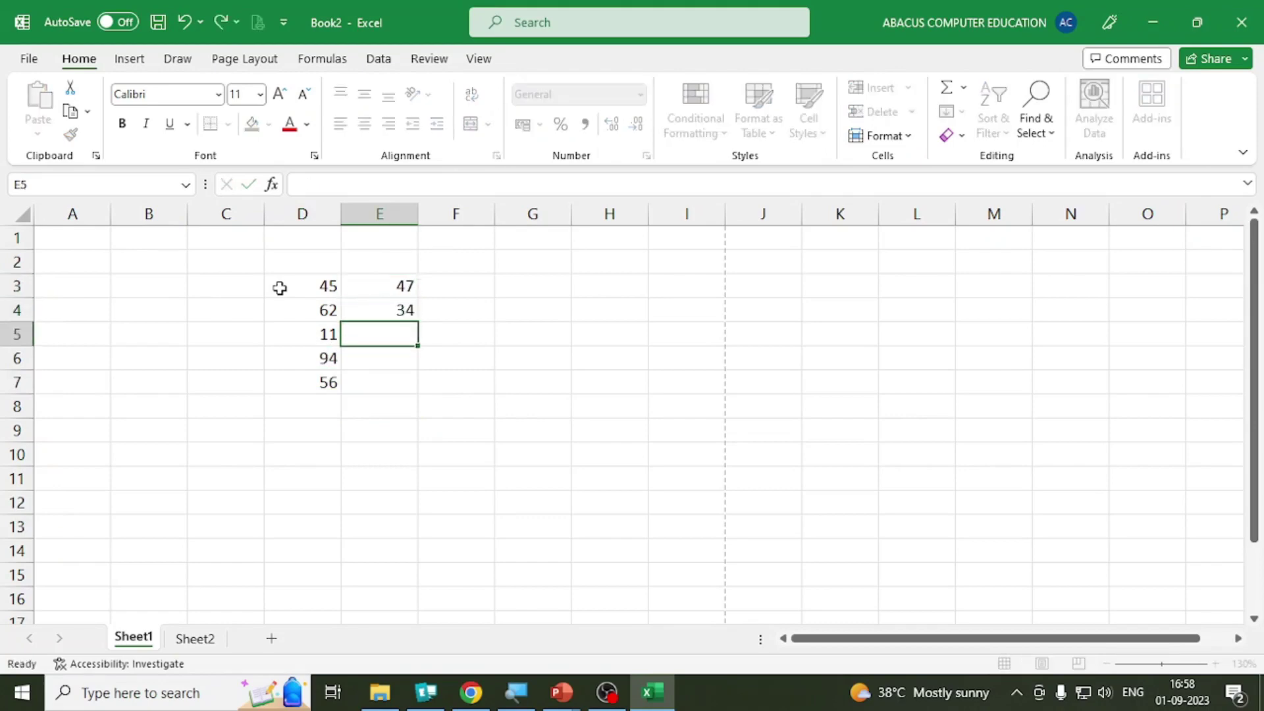
type("61")
key("Return")
type("26")
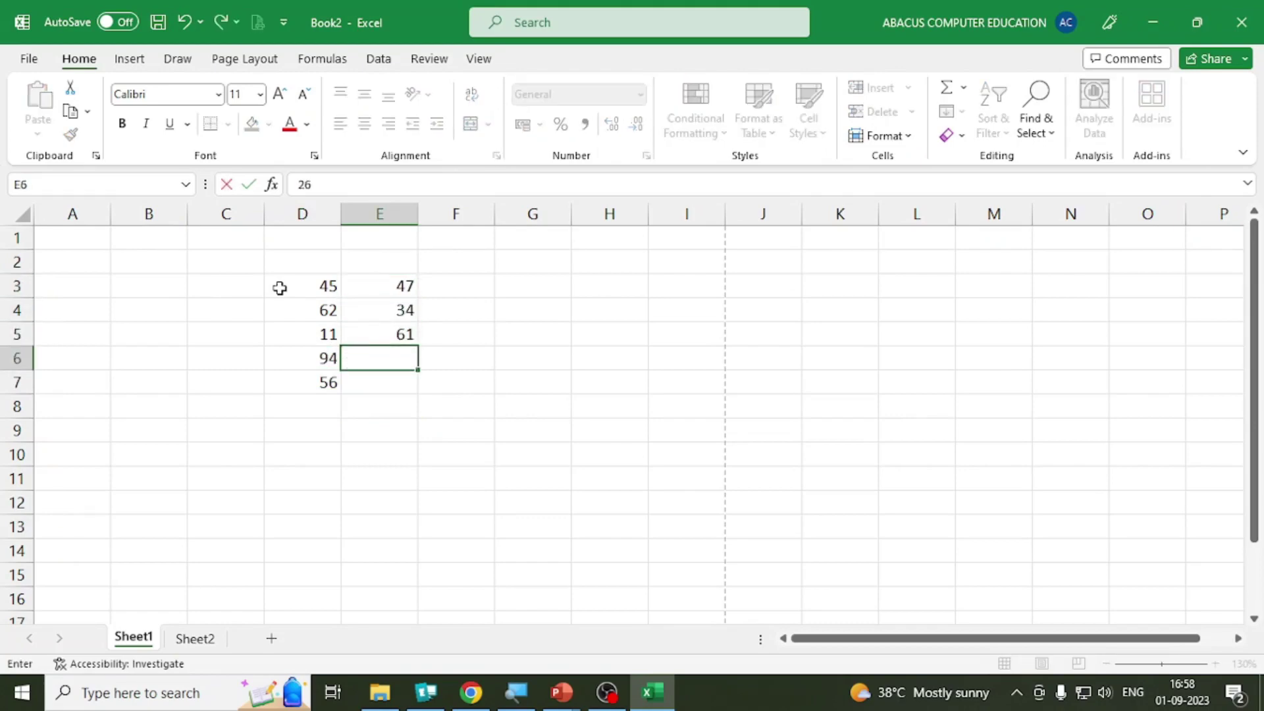
key("Return")
type("33")
key("Return")
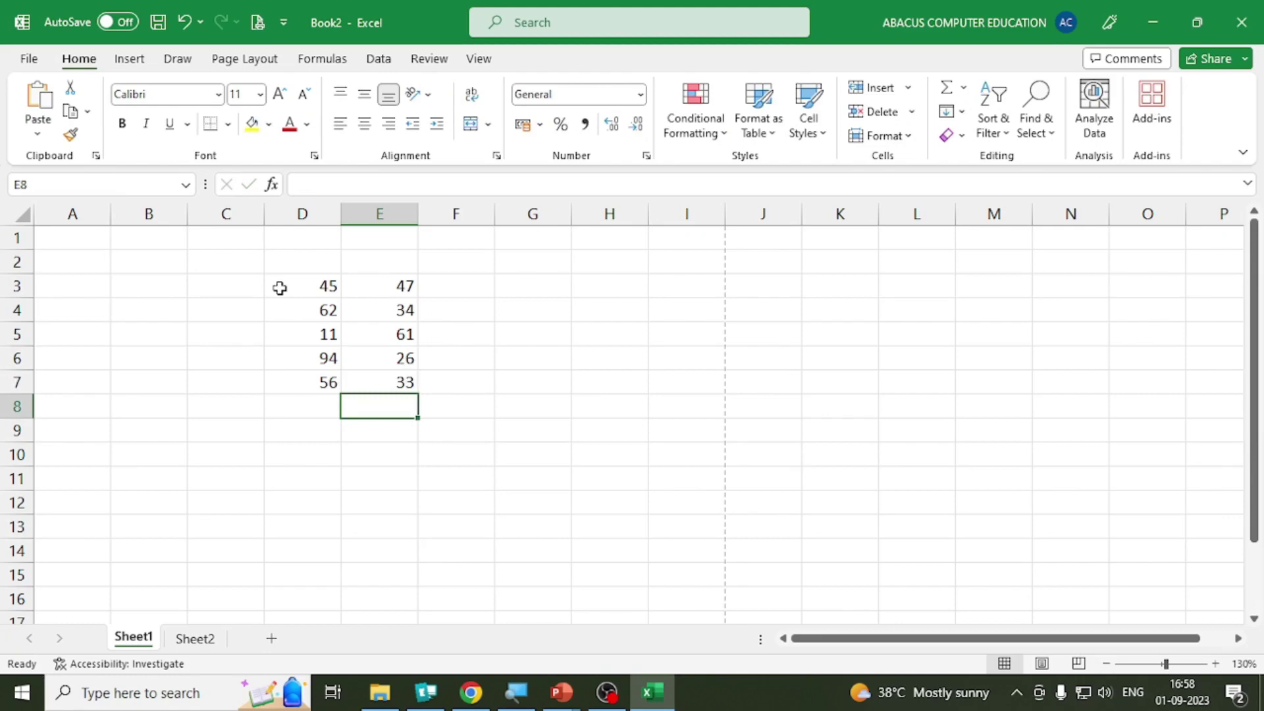
left_click(531, 372)
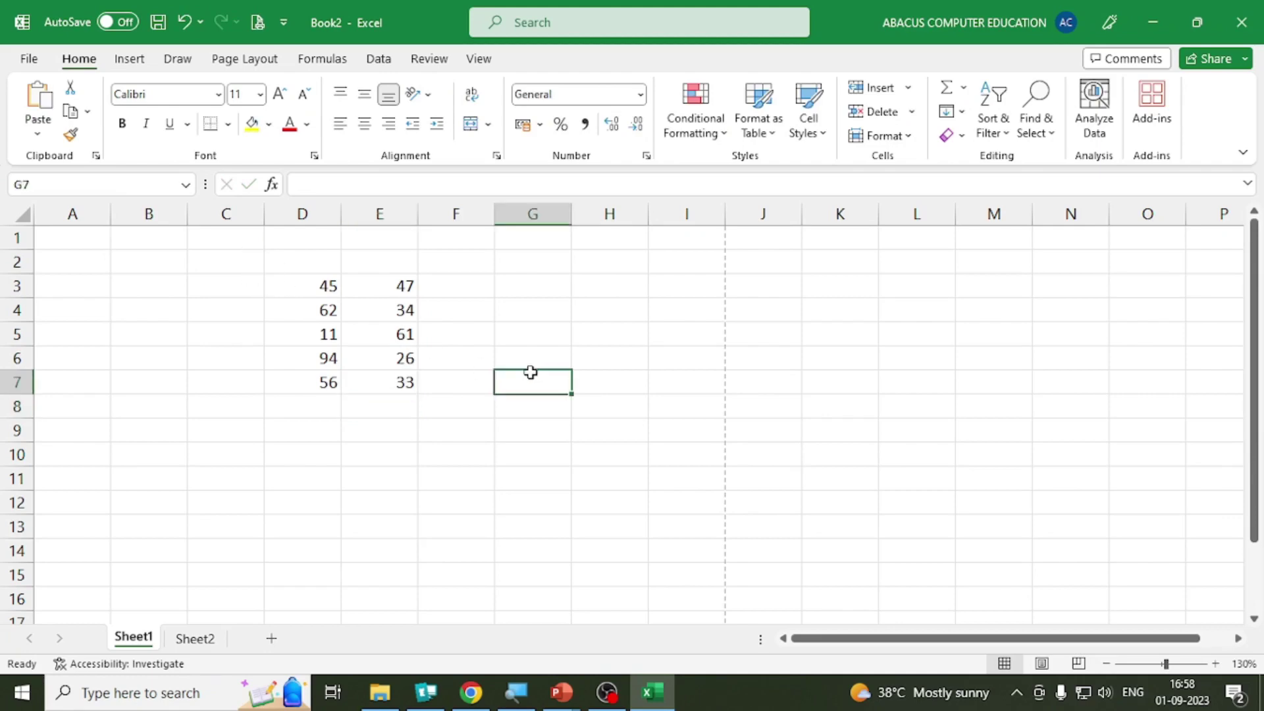
Step: Copy the number block D3:E7 into F3:G7
left_click_drag(319, 290, 390, 383)
key("ctrl+c")
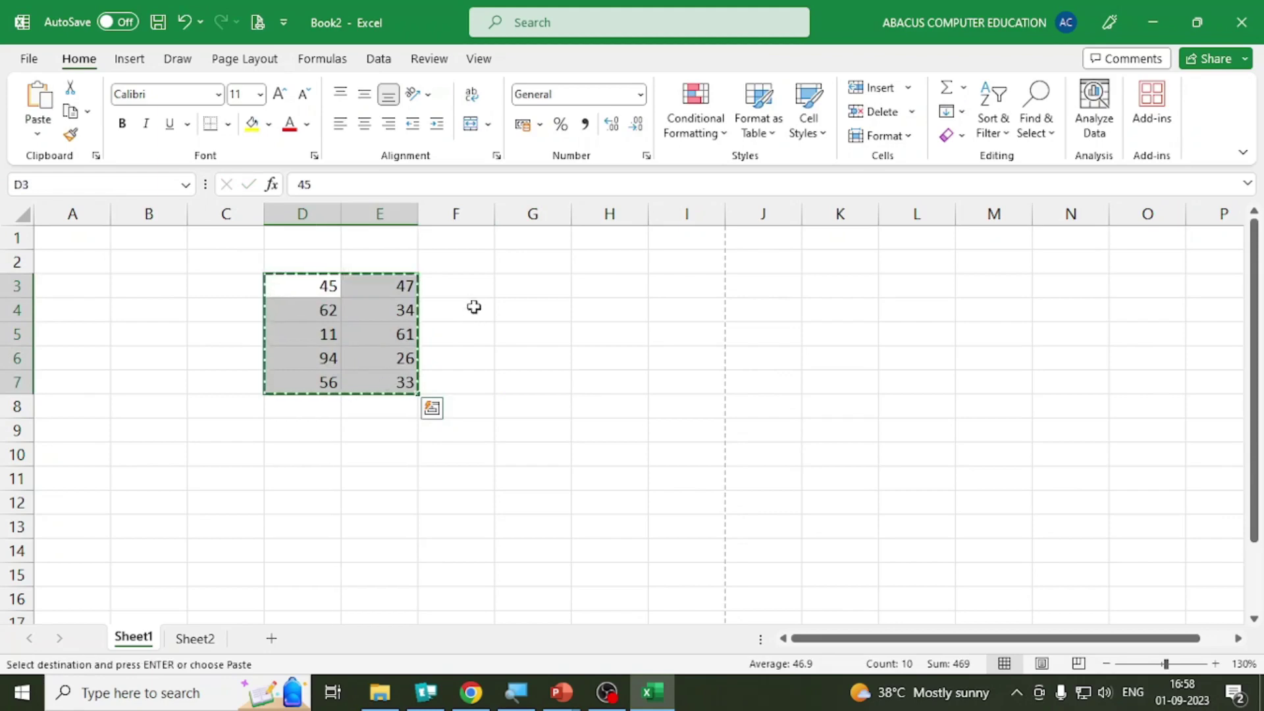
left_click(456, 287)
key("ctrl+v")
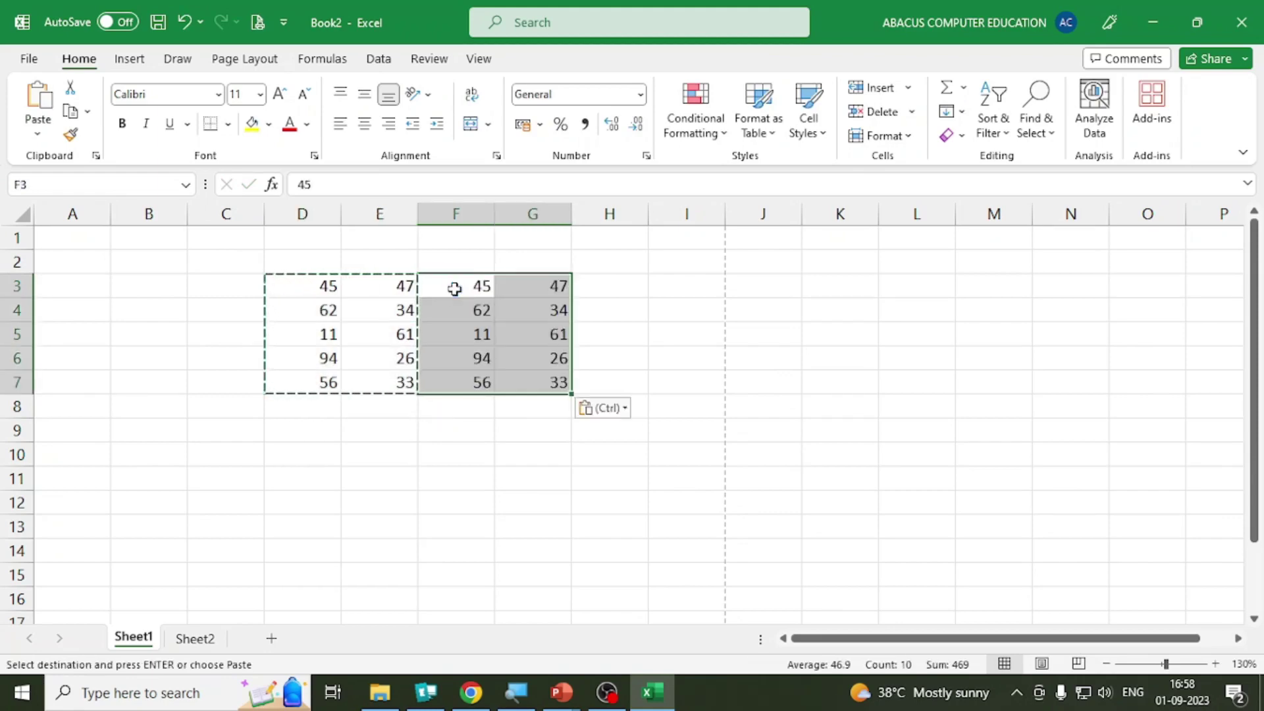
key("Escape")
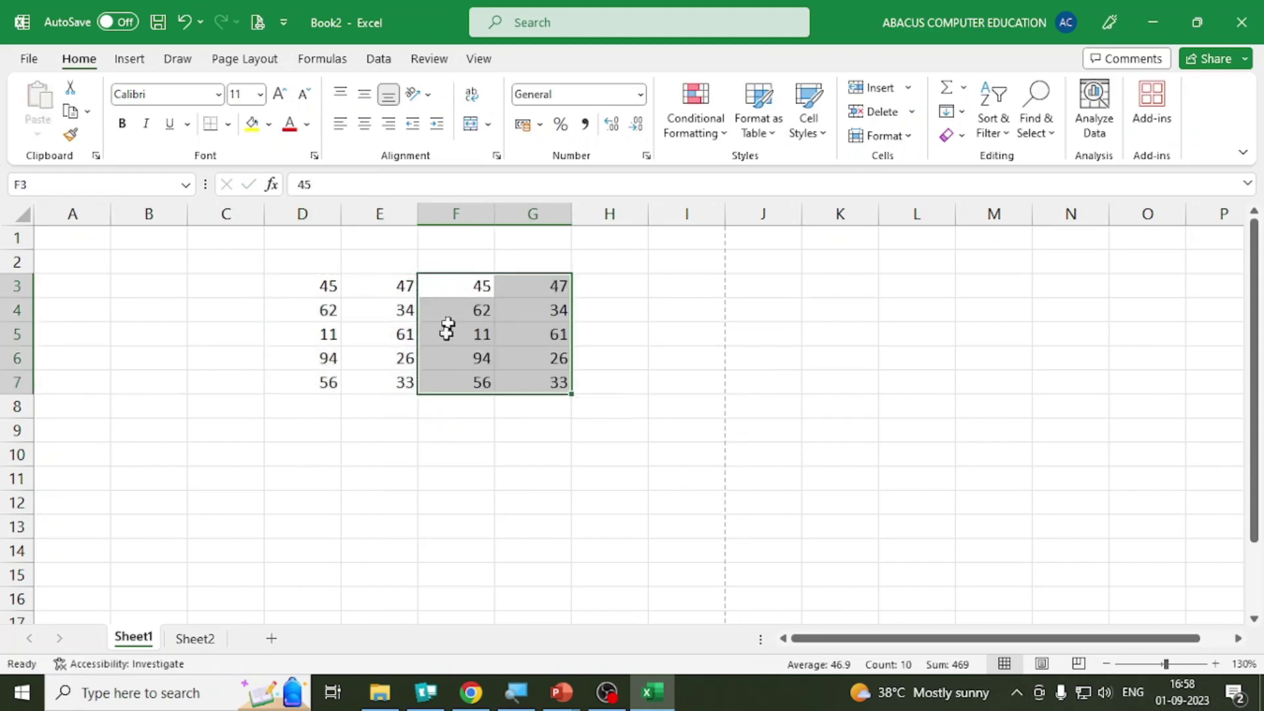
left_click(401, 410)
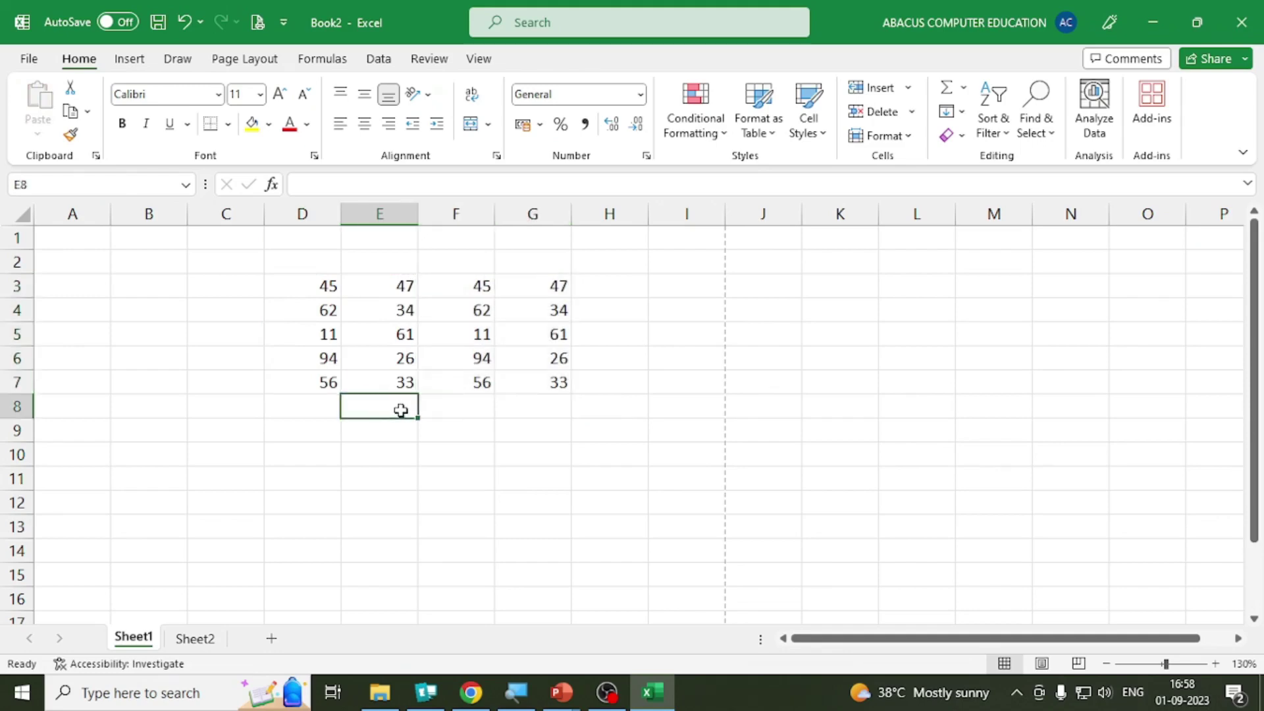
Step: Move the active cell from E5 down to E7, across to G7, and then through E8 down to E10
left_click(402, 332)
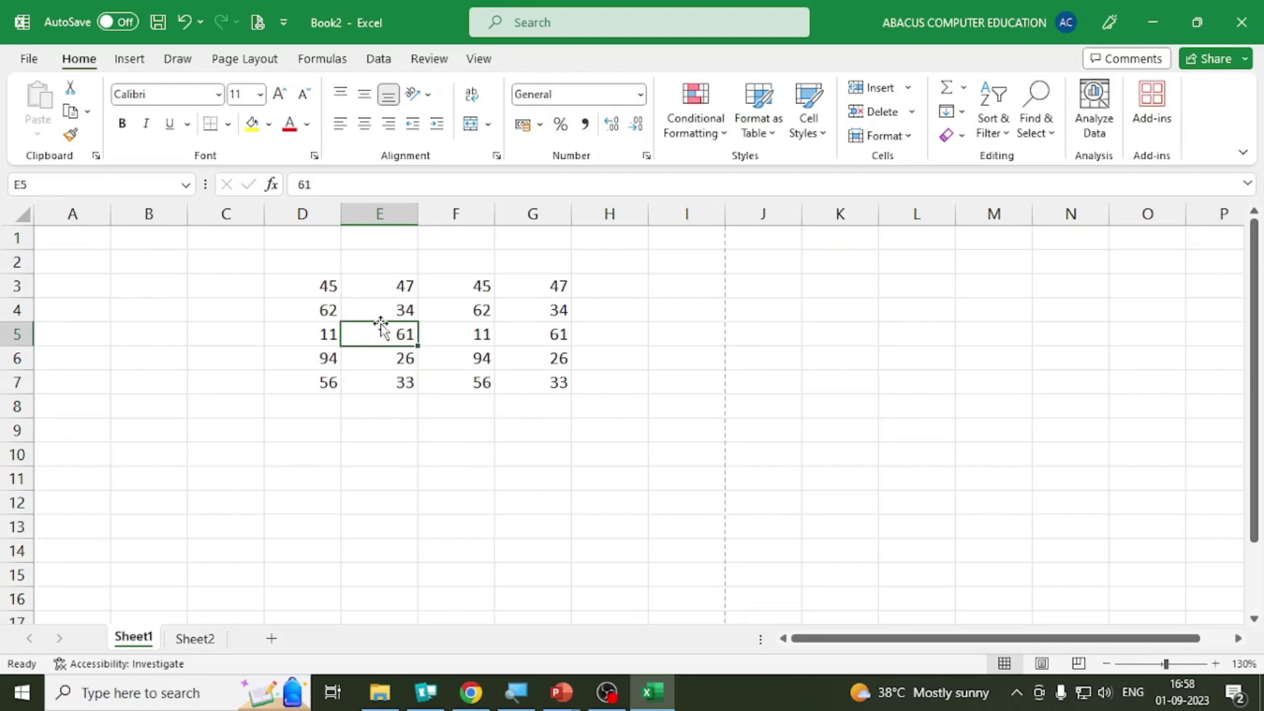
key("Down")
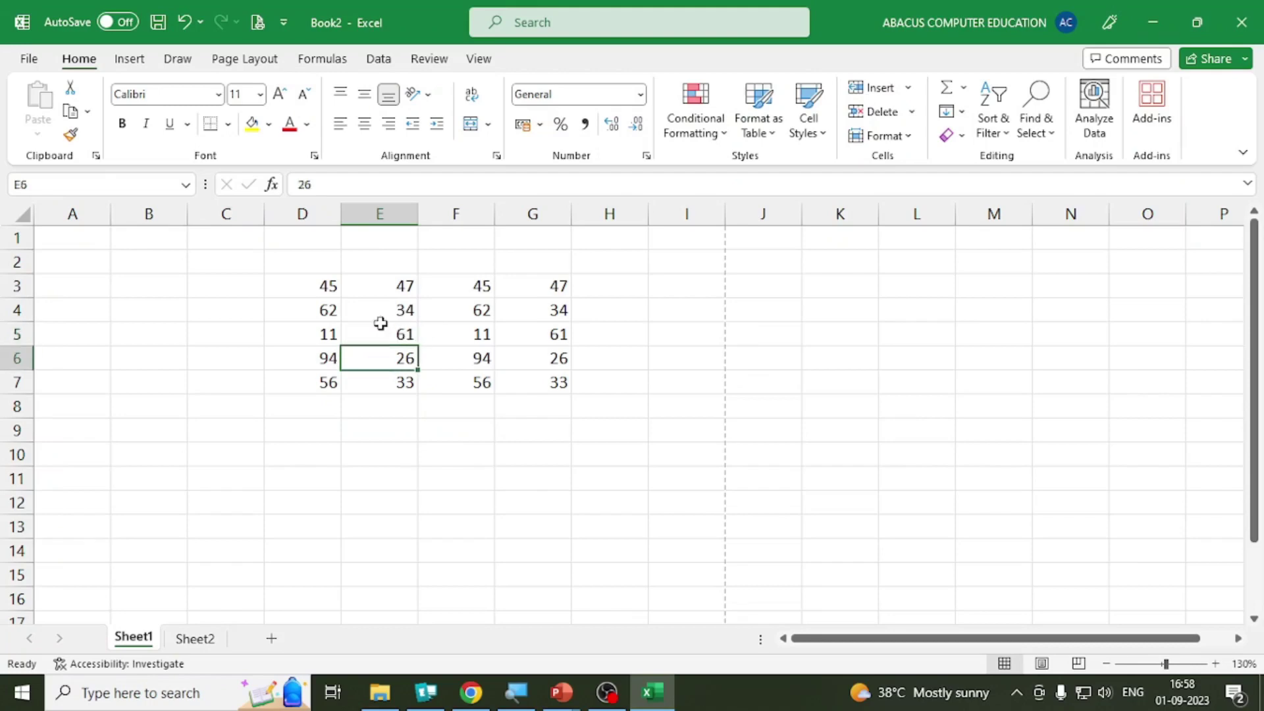
key("Down")
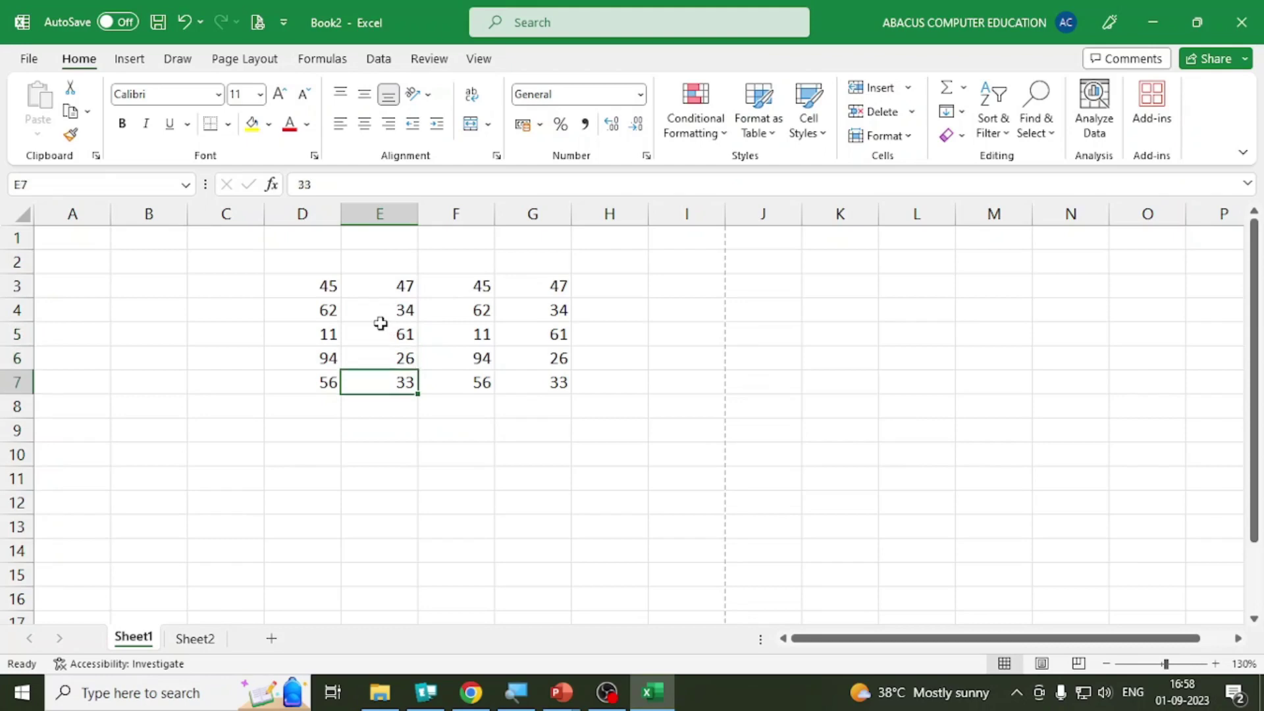
key("Right")
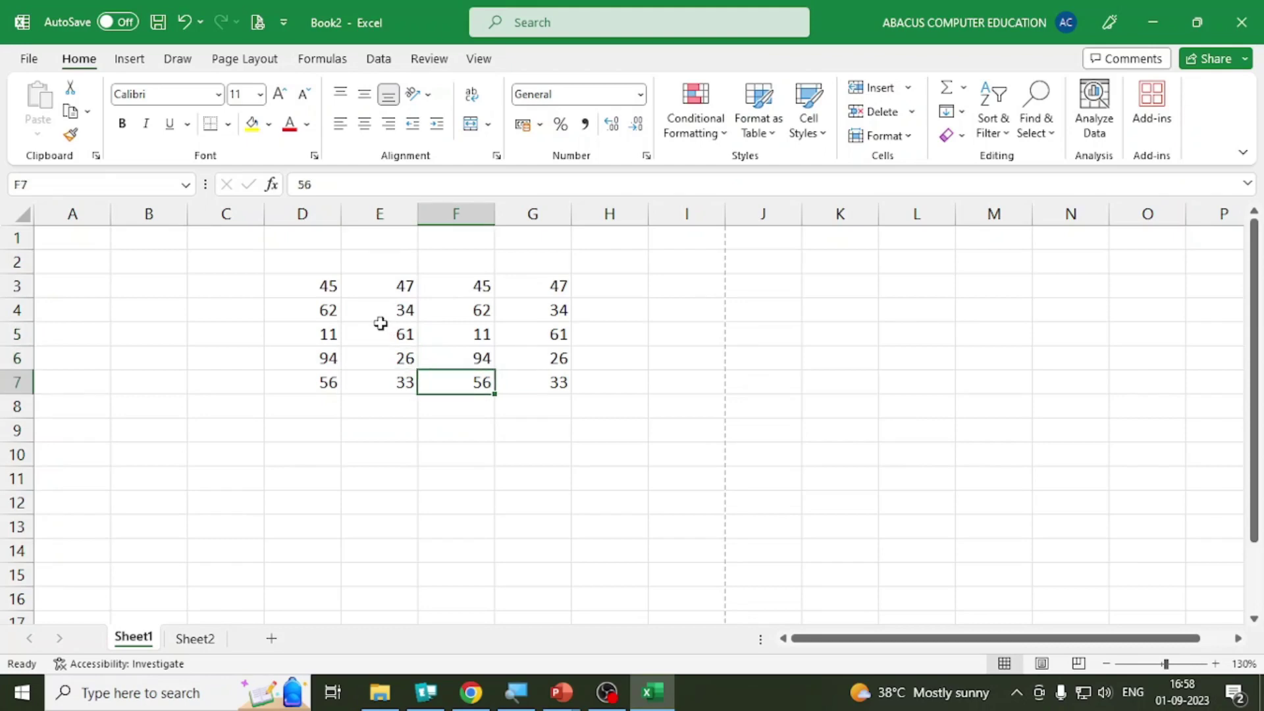
key("Right")
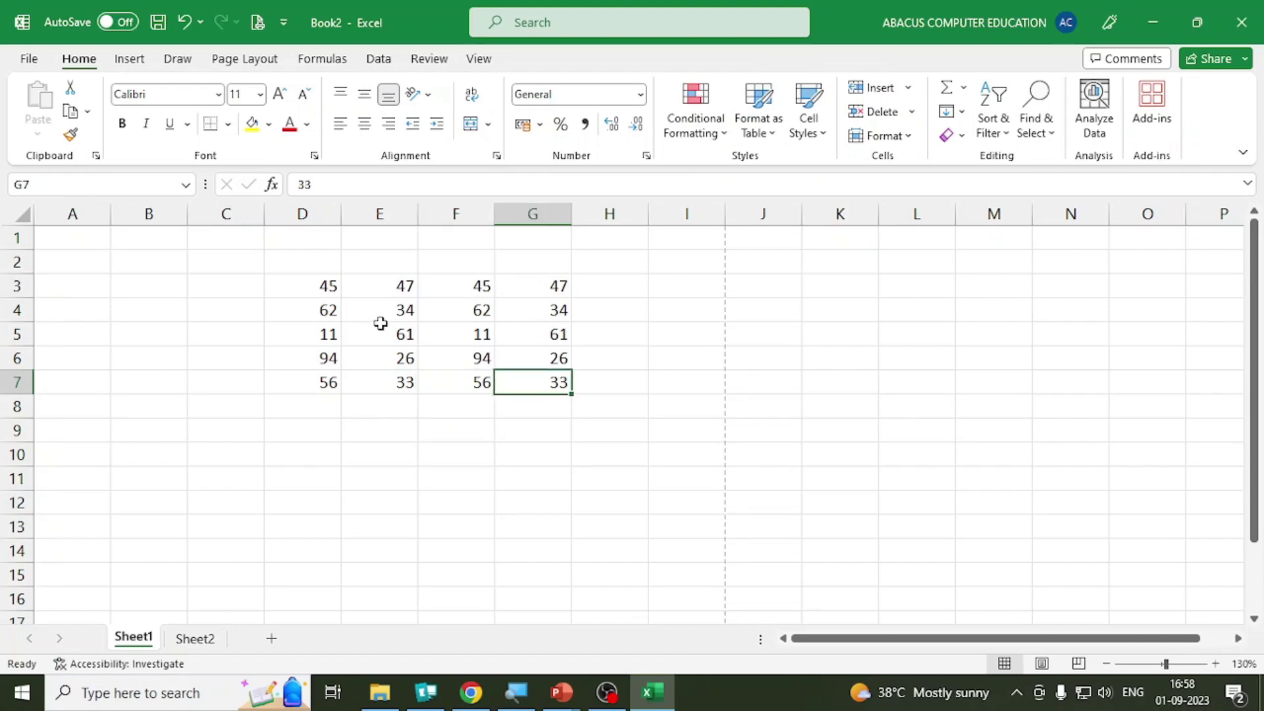
key("Return")
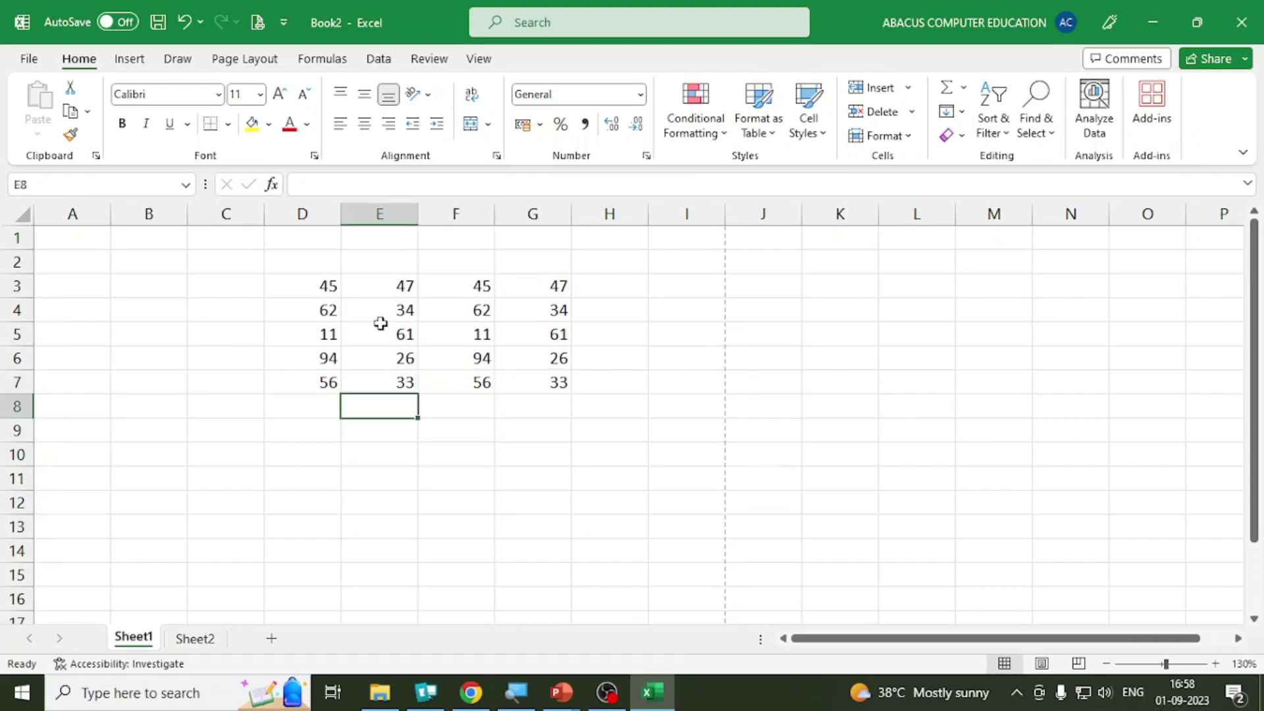
key("Down")
key("Down")
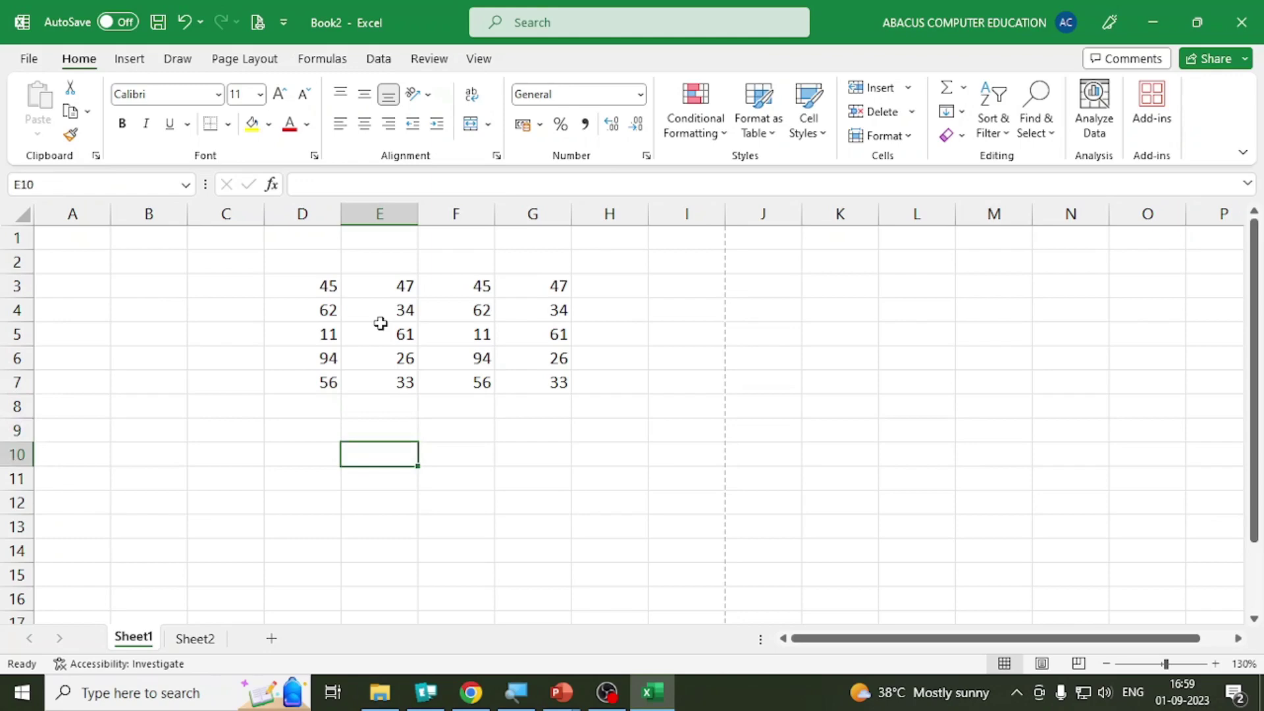
Step: Open the Excel options and look through the General and Formulas settings
key("Down")
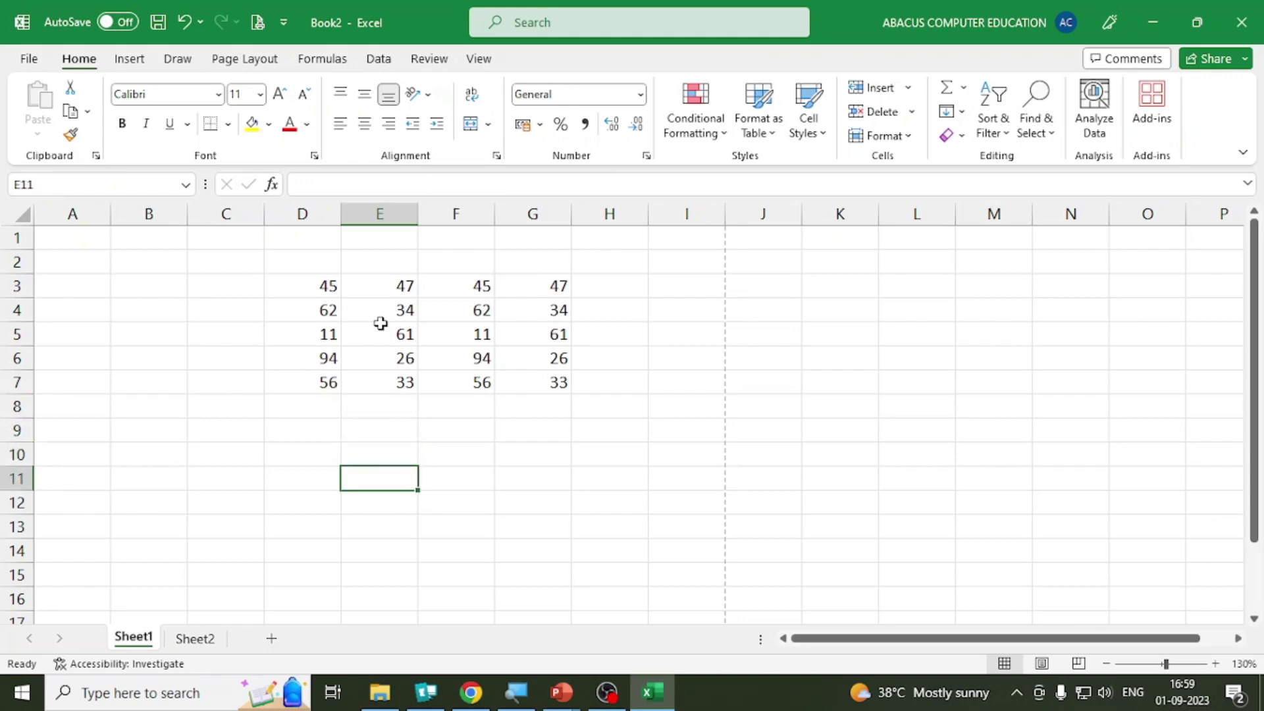
left_click(33, 61)
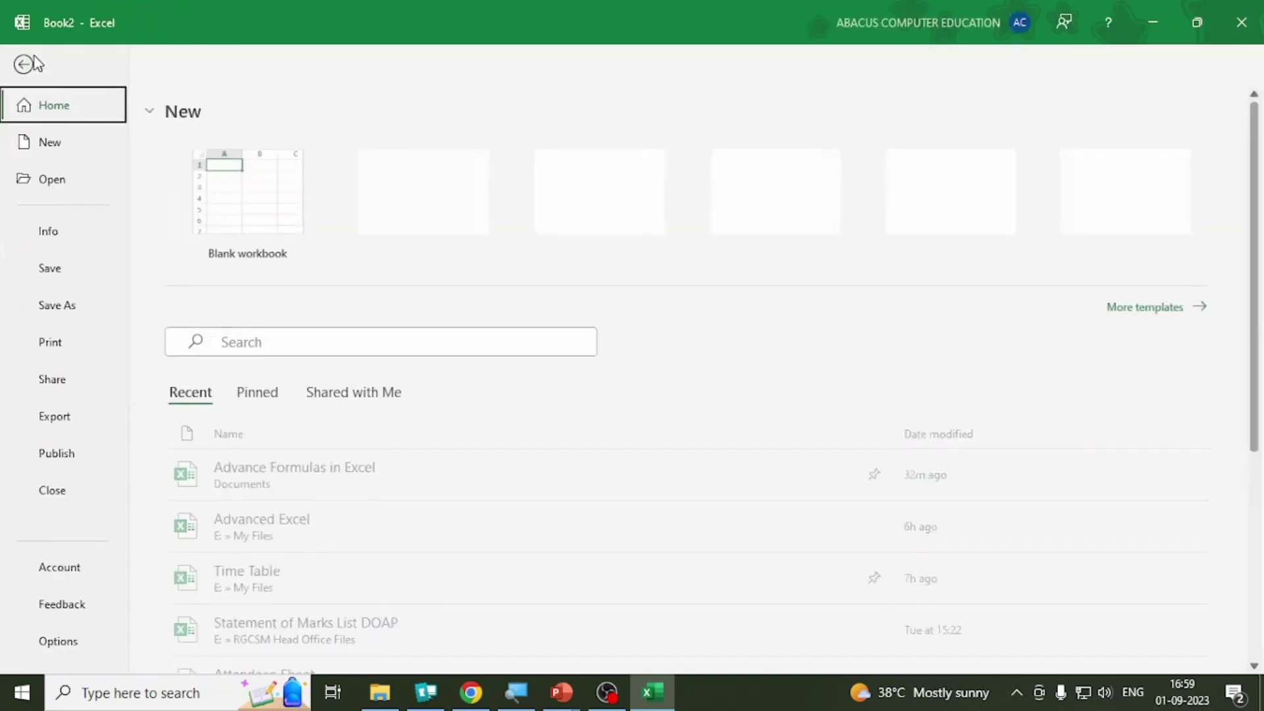
key("Escape")
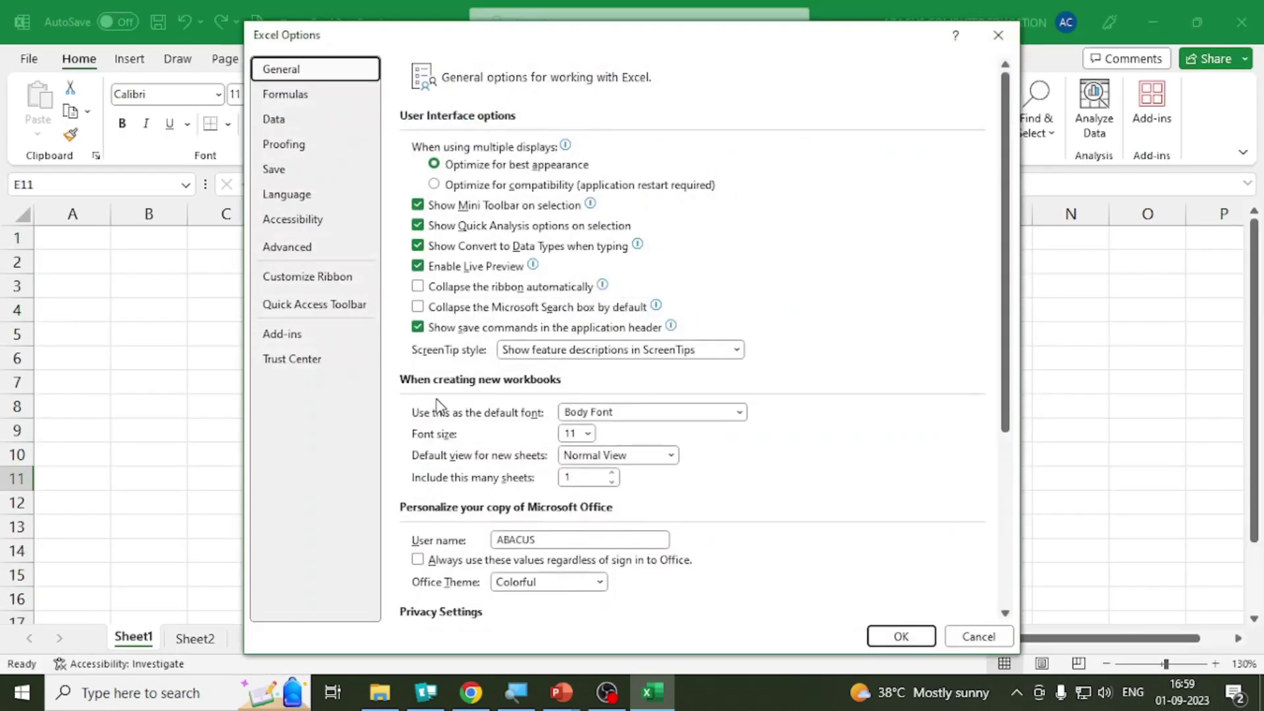
scroll(532, 356, "down", 3)
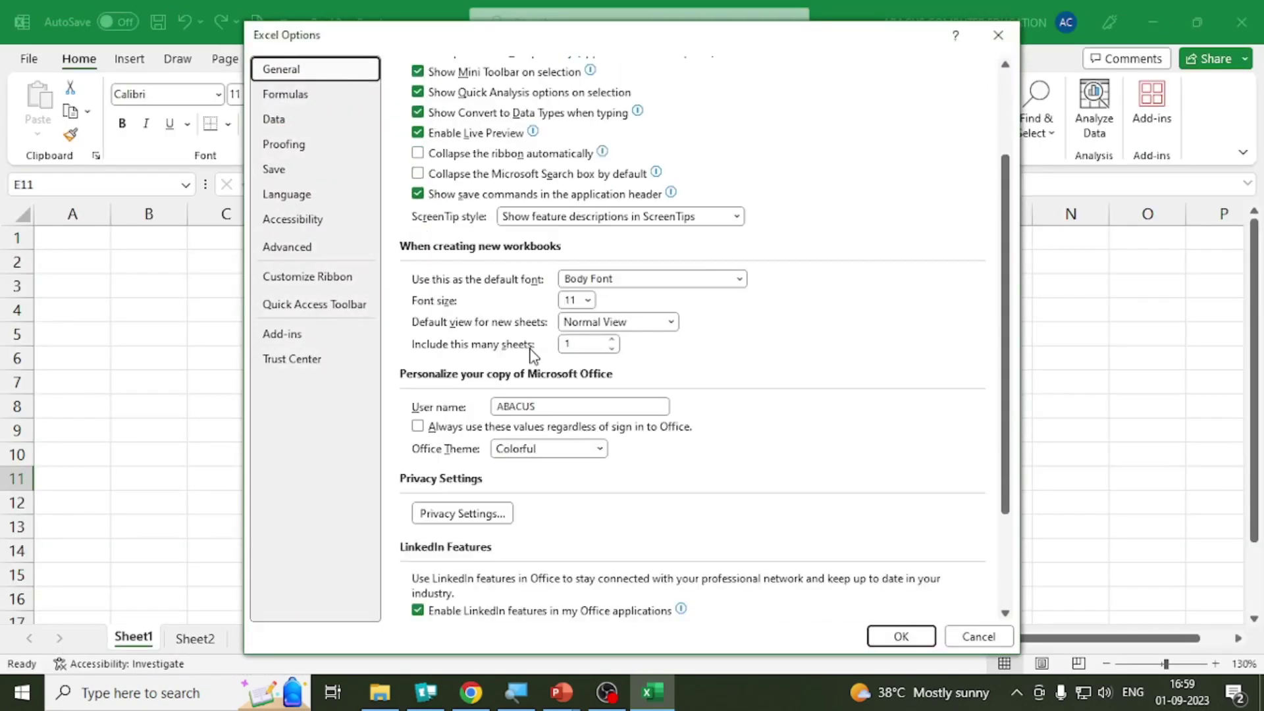
scroll(532, 355, "down", 1)
scroll(500, 316, "up", 4)
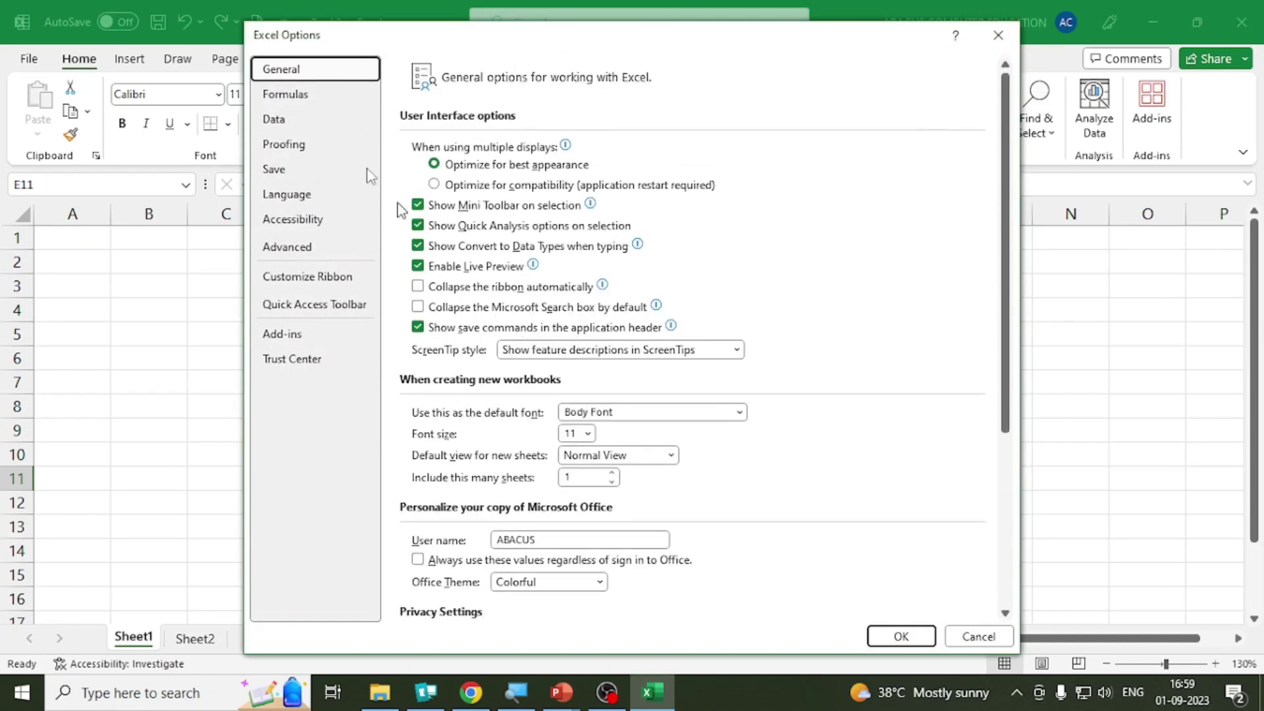
left_click(319, 100)
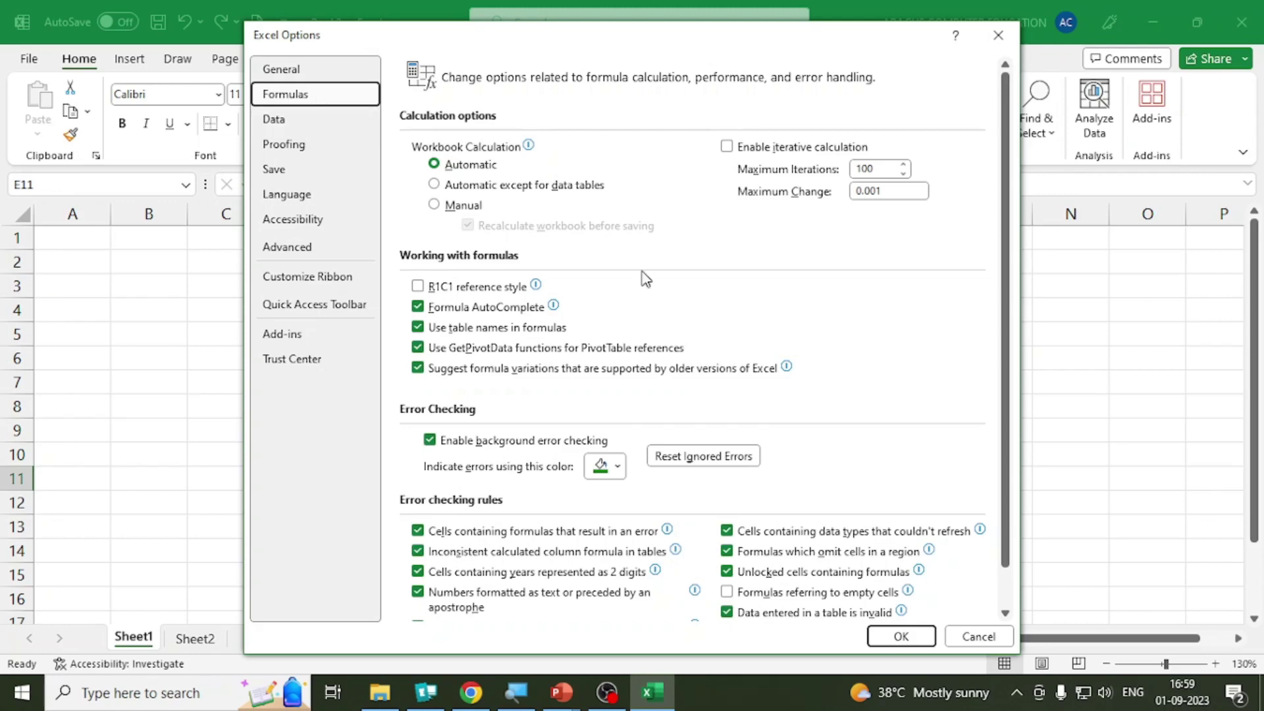
scroll(639, 282, "down", 1)
scroll(640, 281, "up", 1)
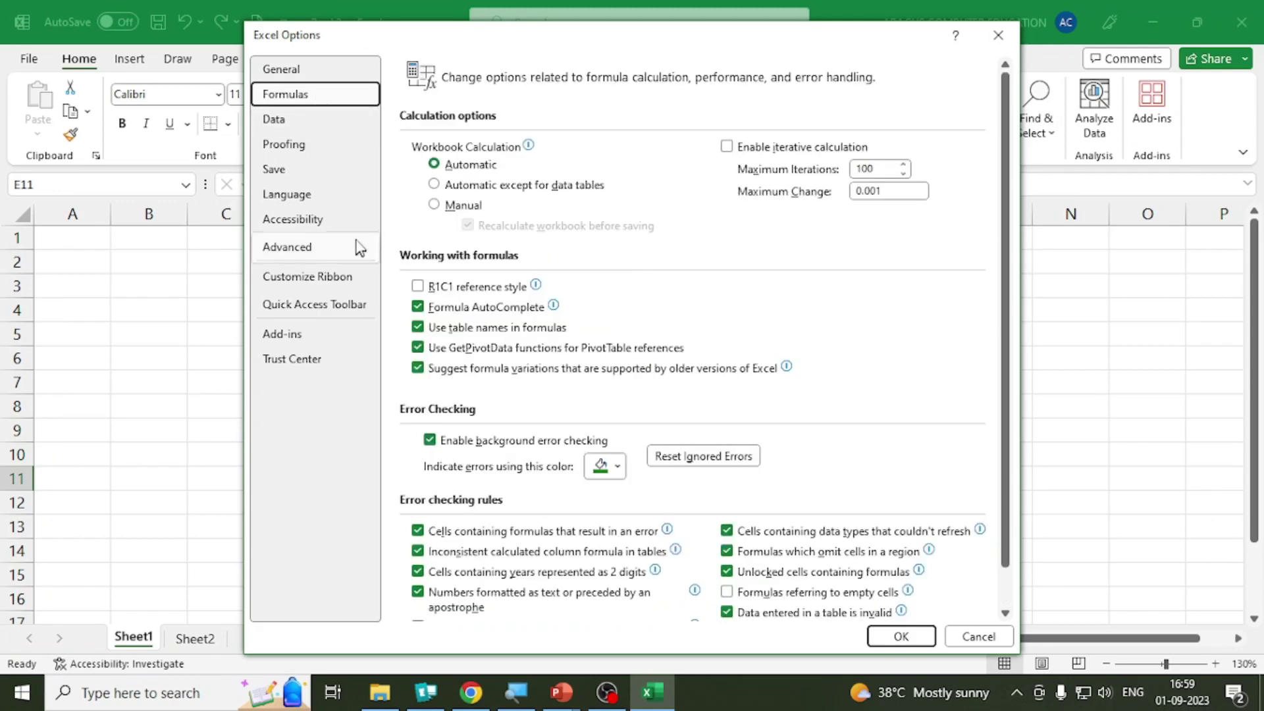
Step: In the Advanced editing options, set the direction the selection moves after Enter to Up and apply it
left_click(325, 255)
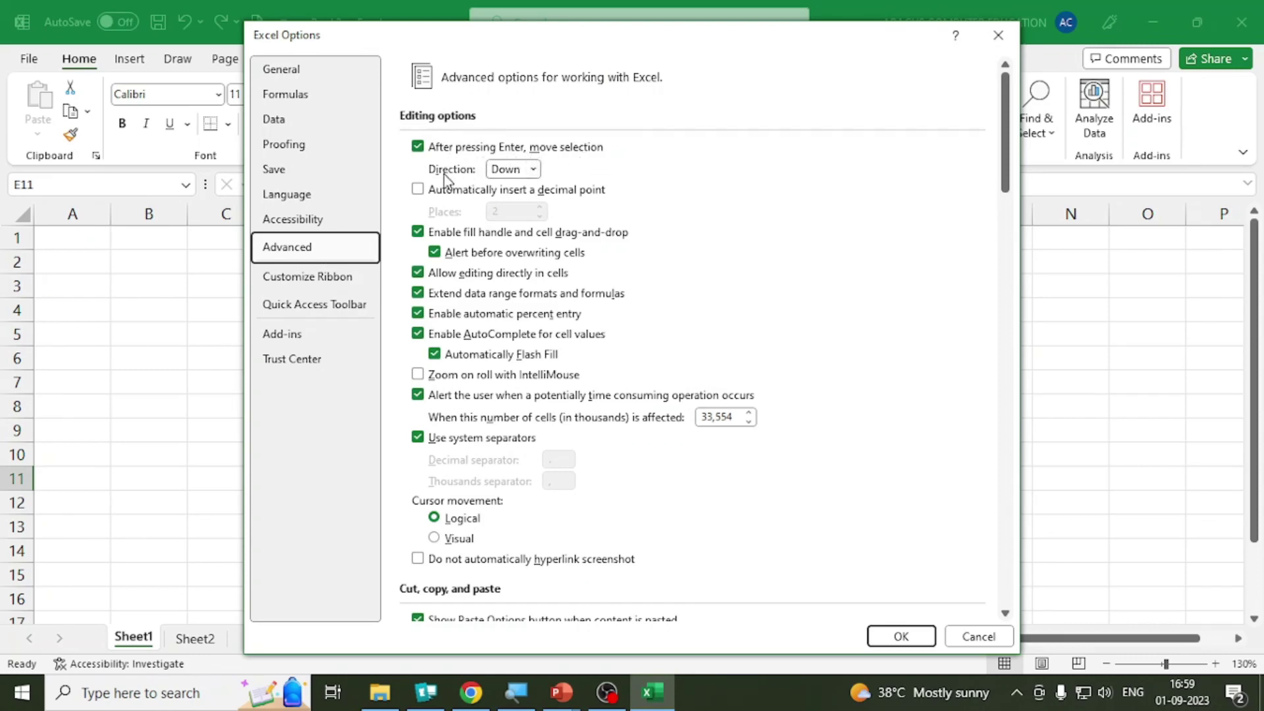
left_click(533, 169)
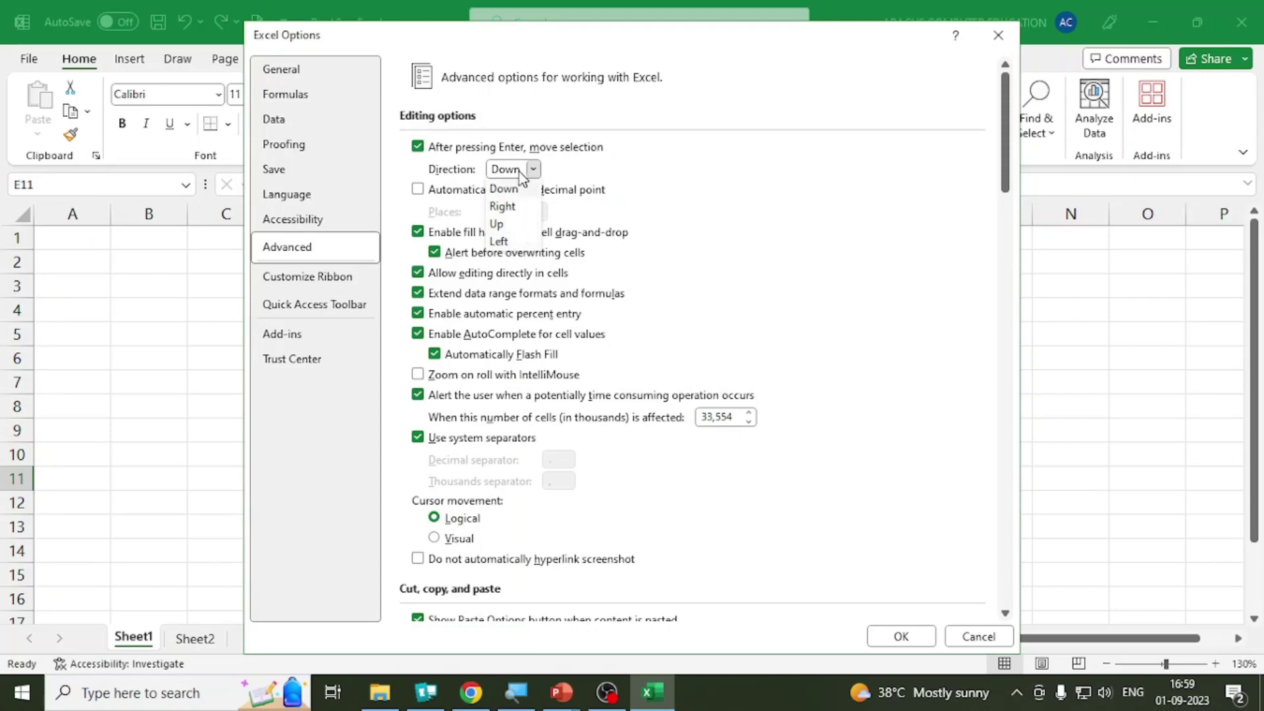
left_click(498, 224)
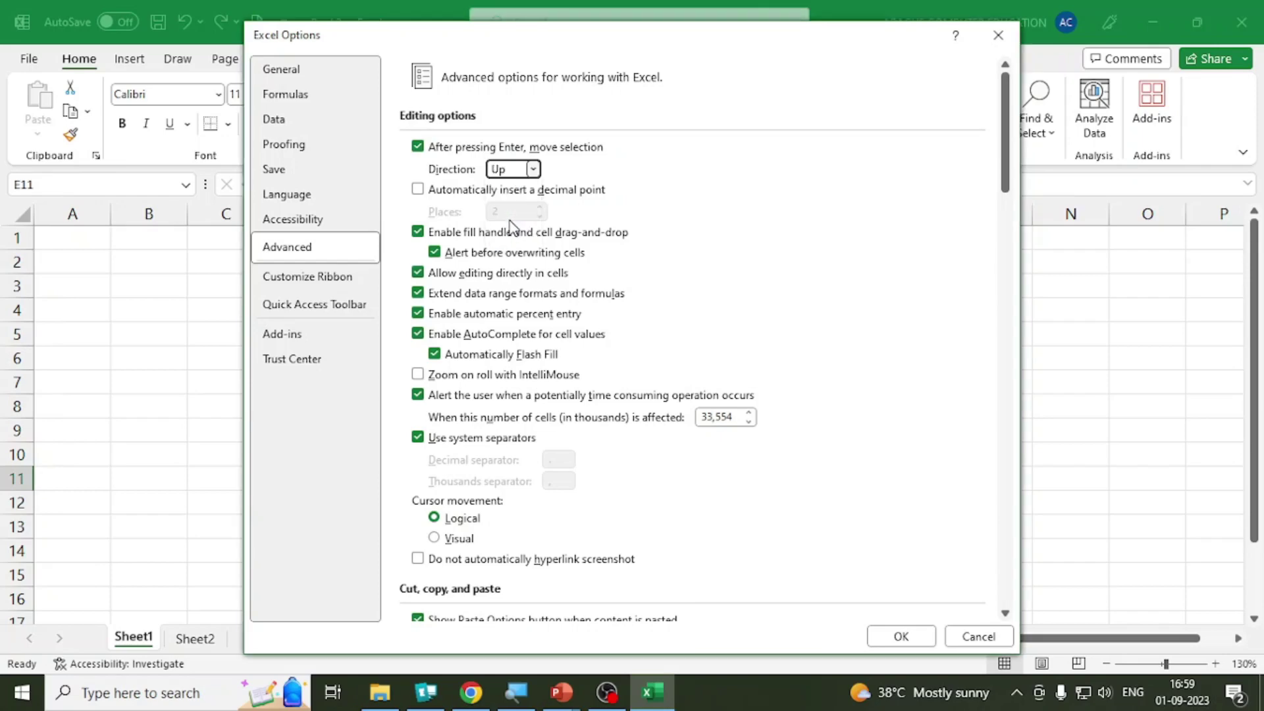
left_click(902, 637)
Step: Test the Enter direction by starting at F10 and advancing the selection up to F6
left_click(443, 462)
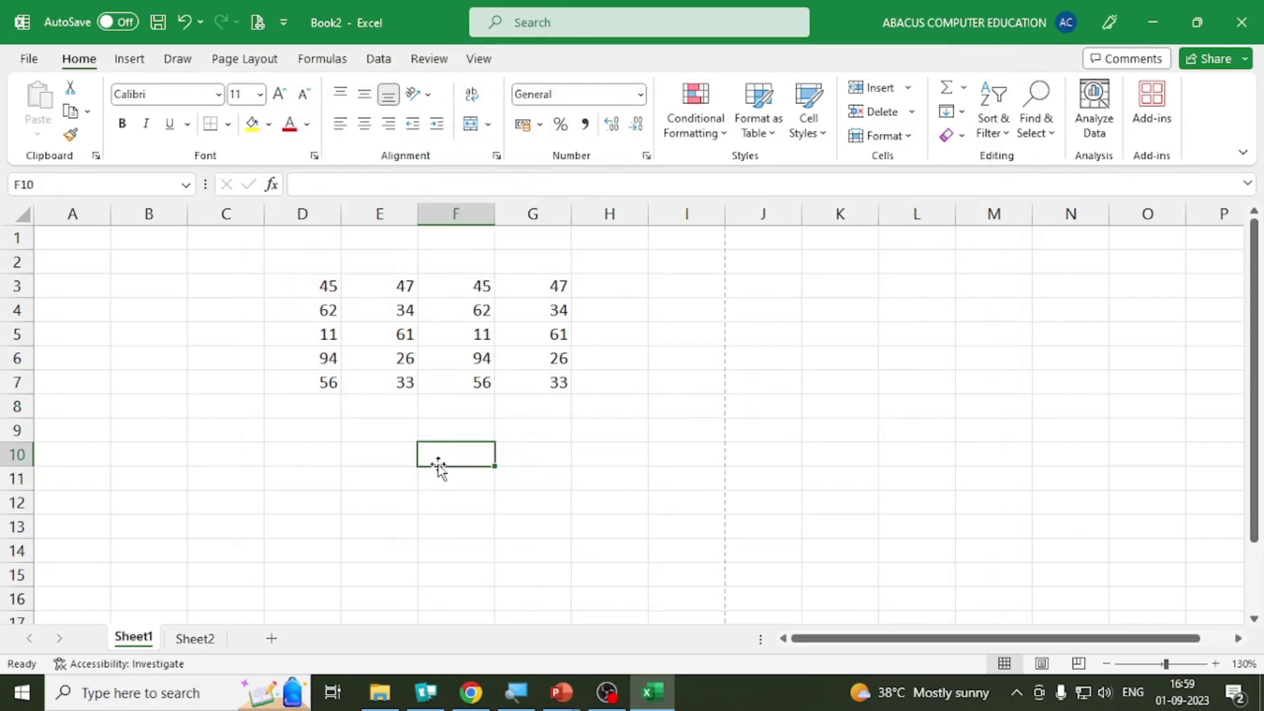
key("Return")
key("Return")
key("Return")
key("Return")
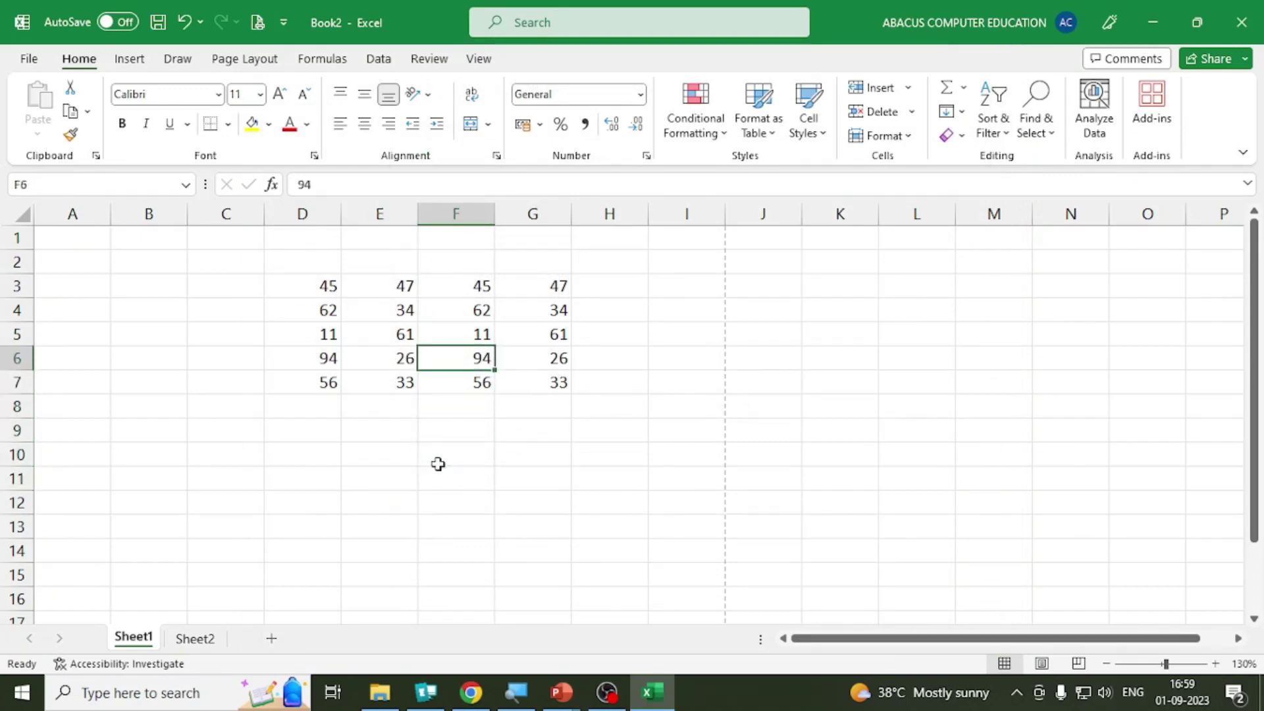
Step: Set the Enter move direction back to Down in the Advanced options and select cell F9
left_click(18, 63)
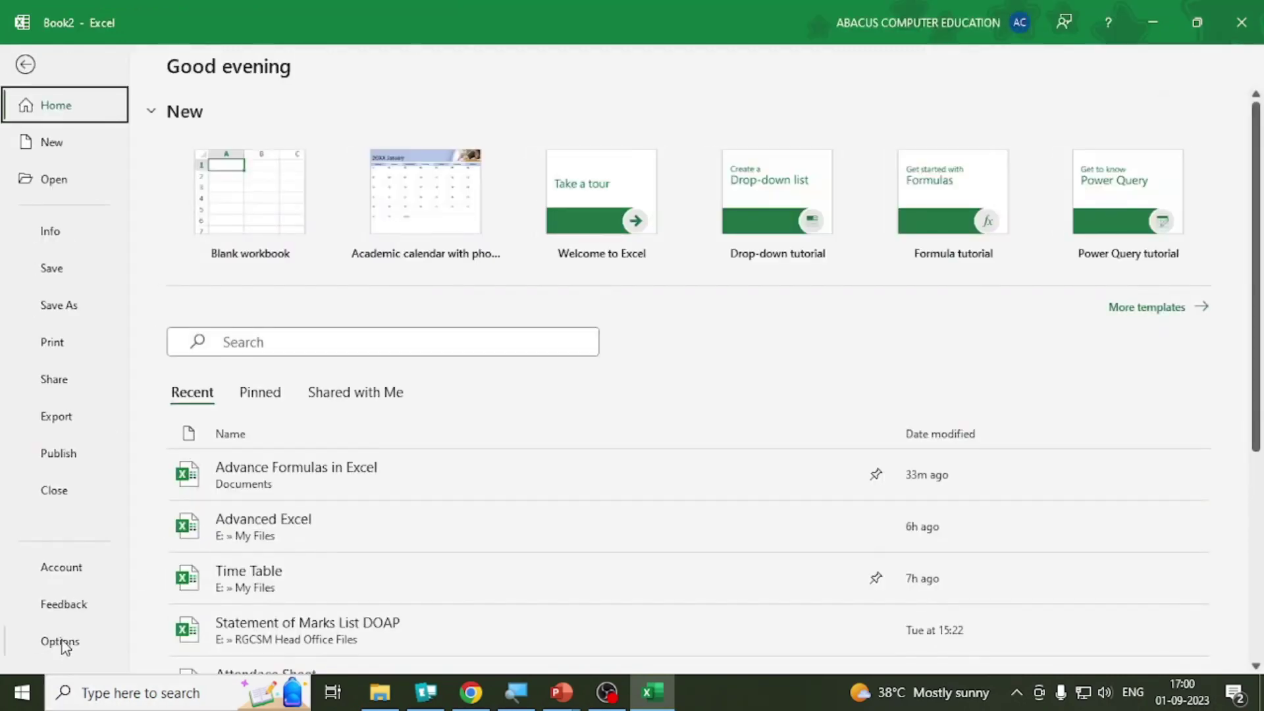
left_click(61, 643)
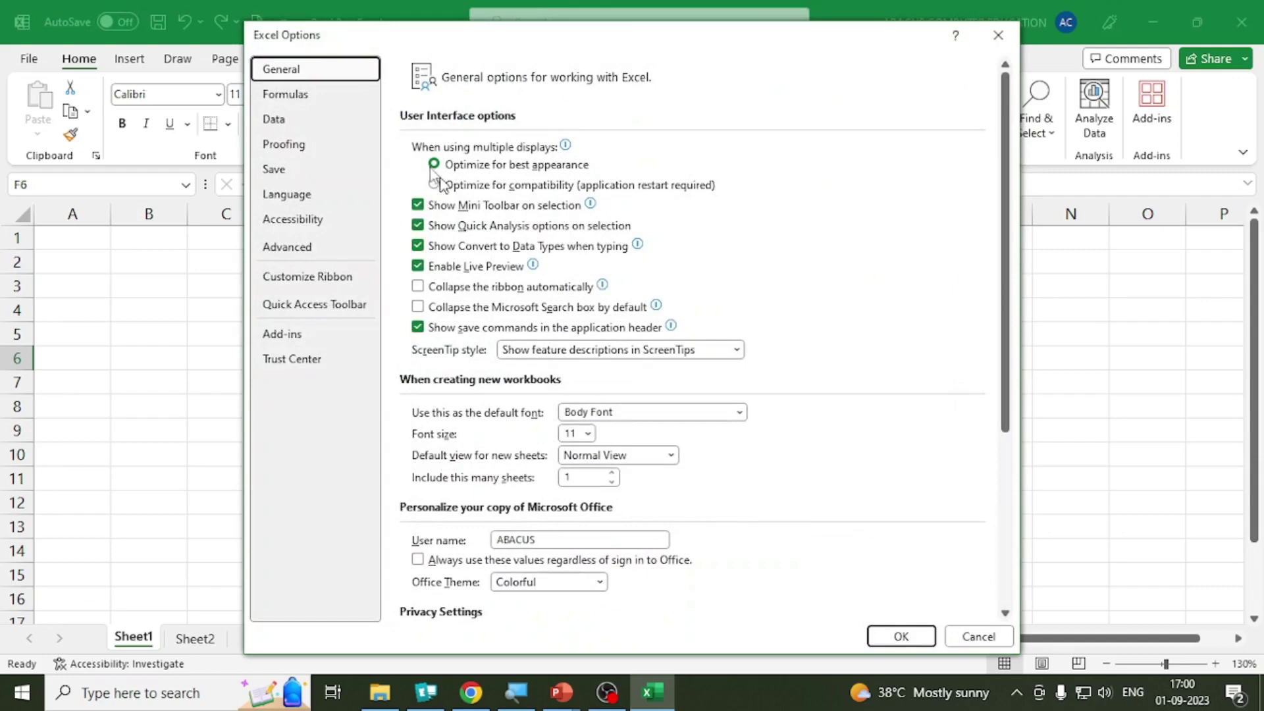
left_click(284, 248)
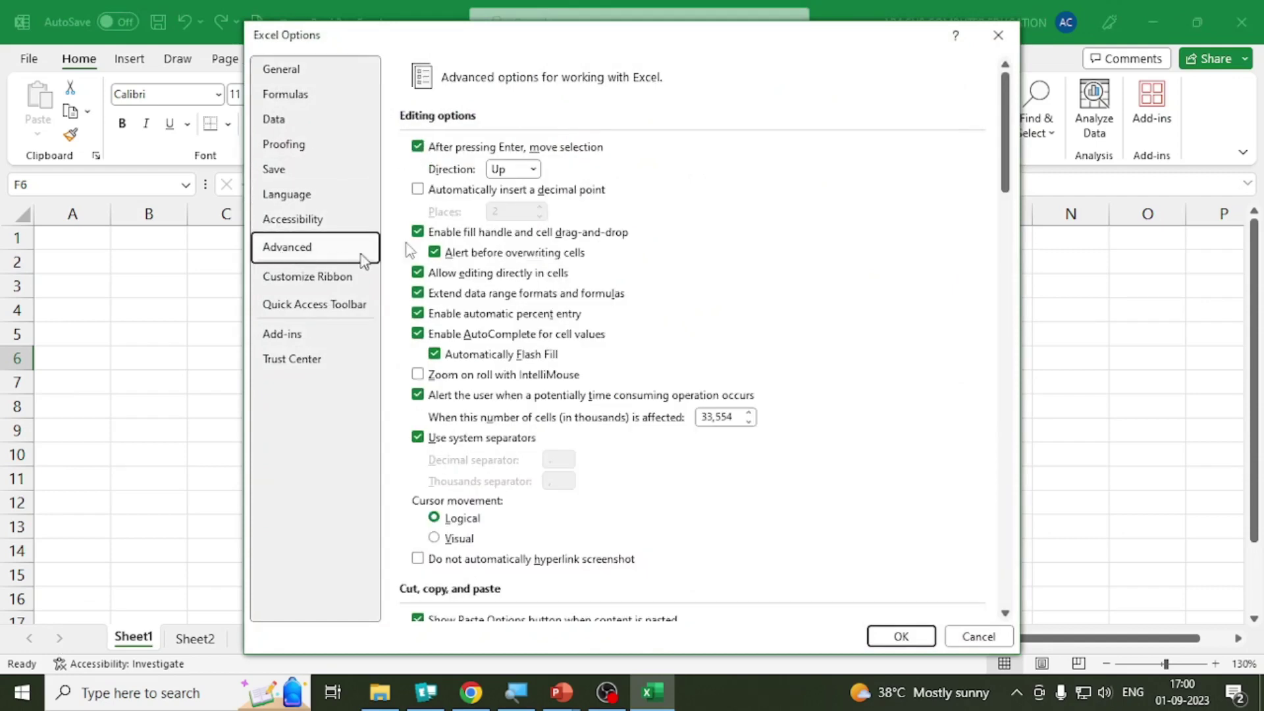
left_click(532, 170)
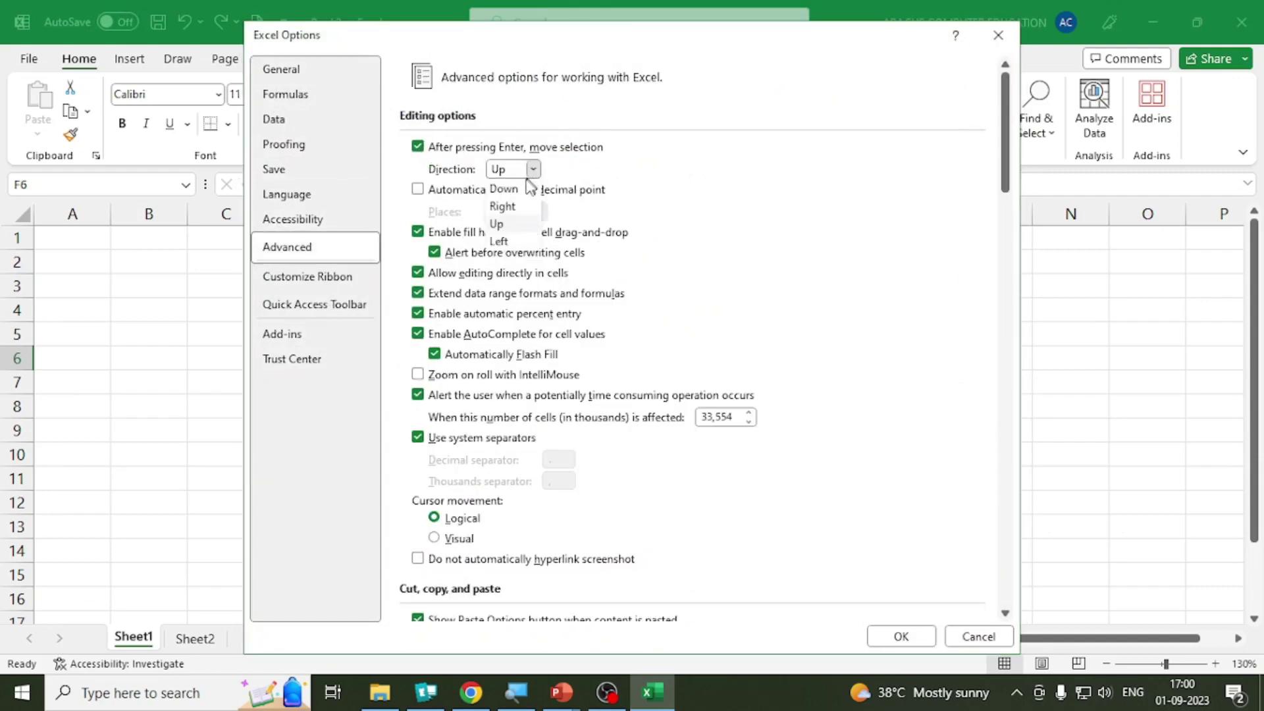
left_click(504, 189)
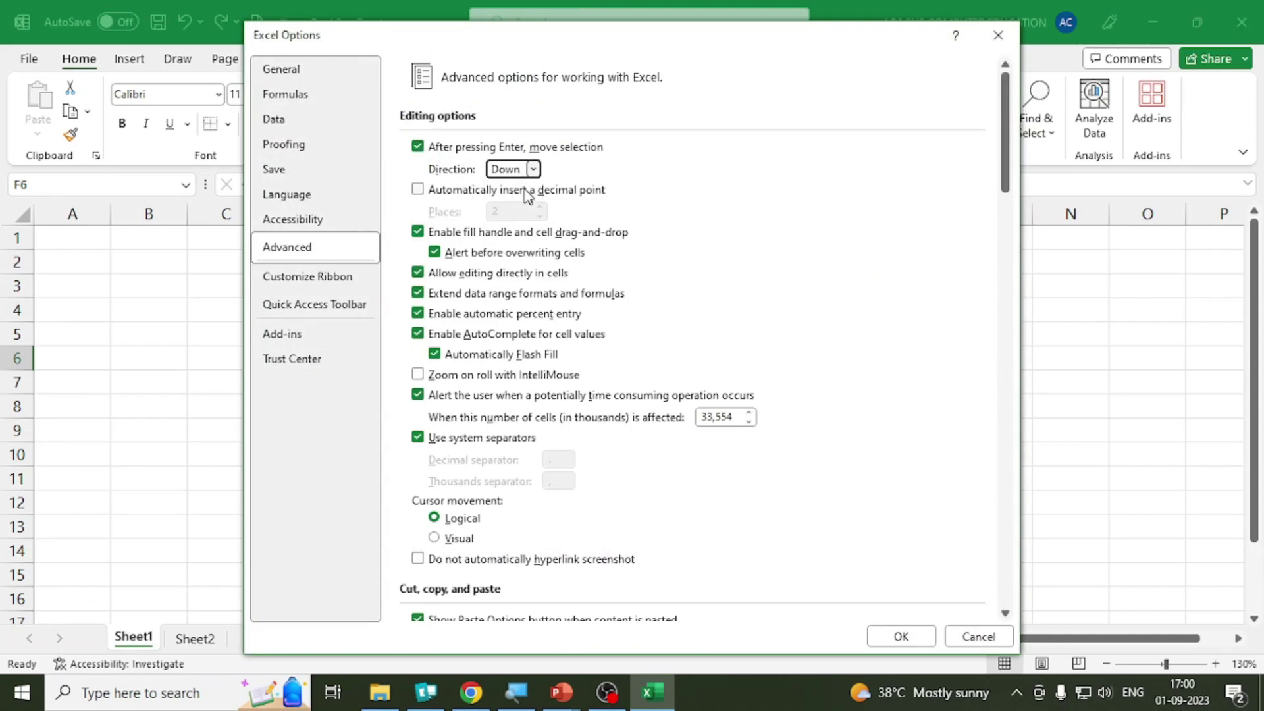
left_click(901, 637)
left_click(440, 429)
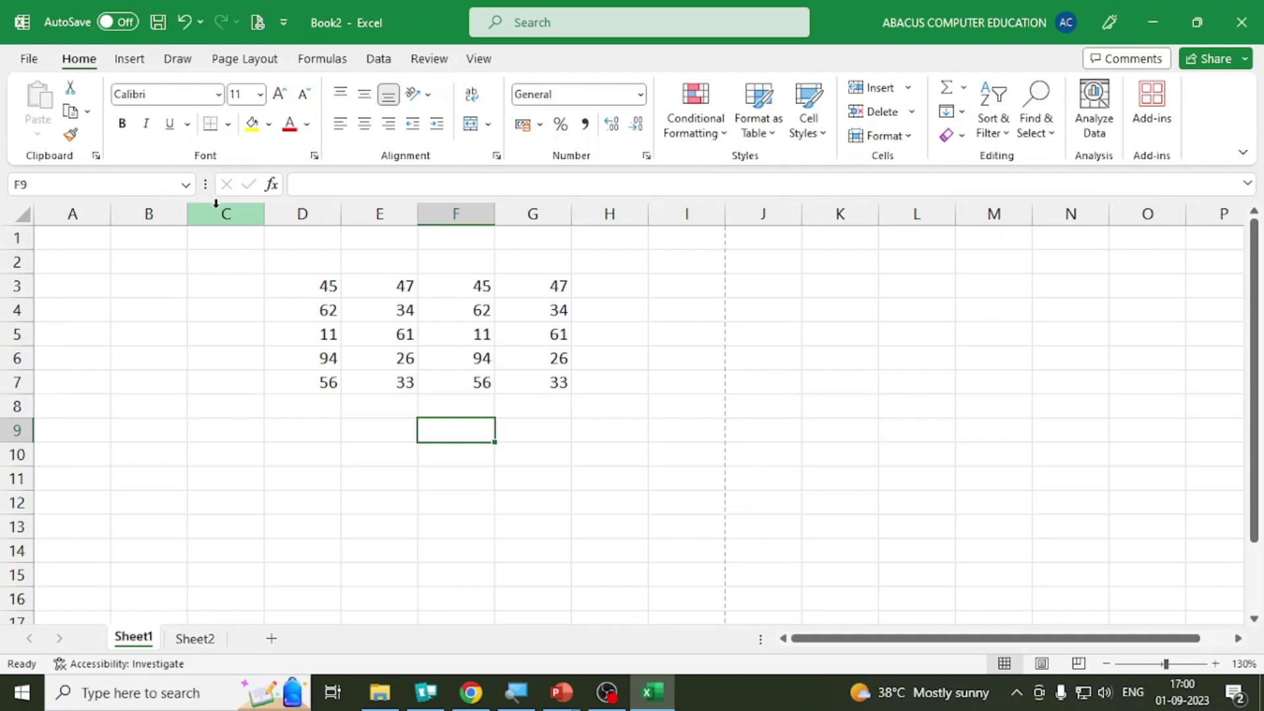
Step: Enable the R1C1 reference style in the Formulas options so columns are labelled with numbers
left_click(27, 60)
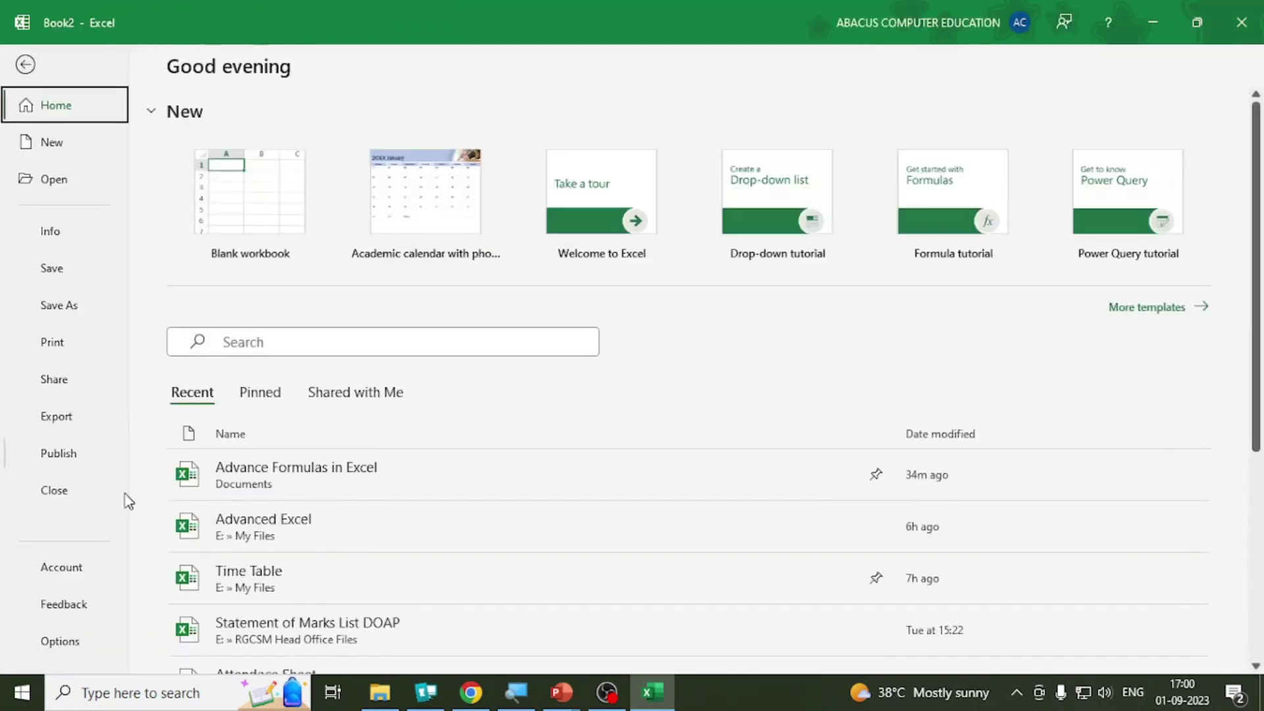
left_click(73, 642)
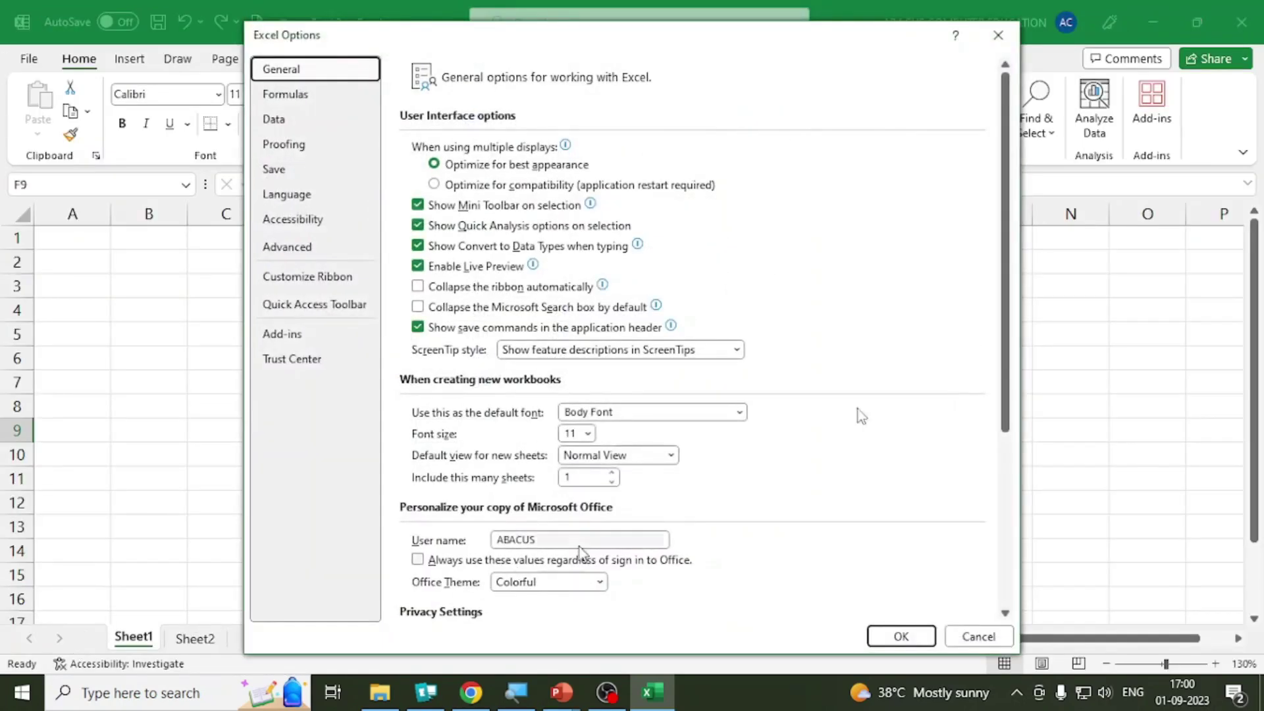
left_click(337, 102)
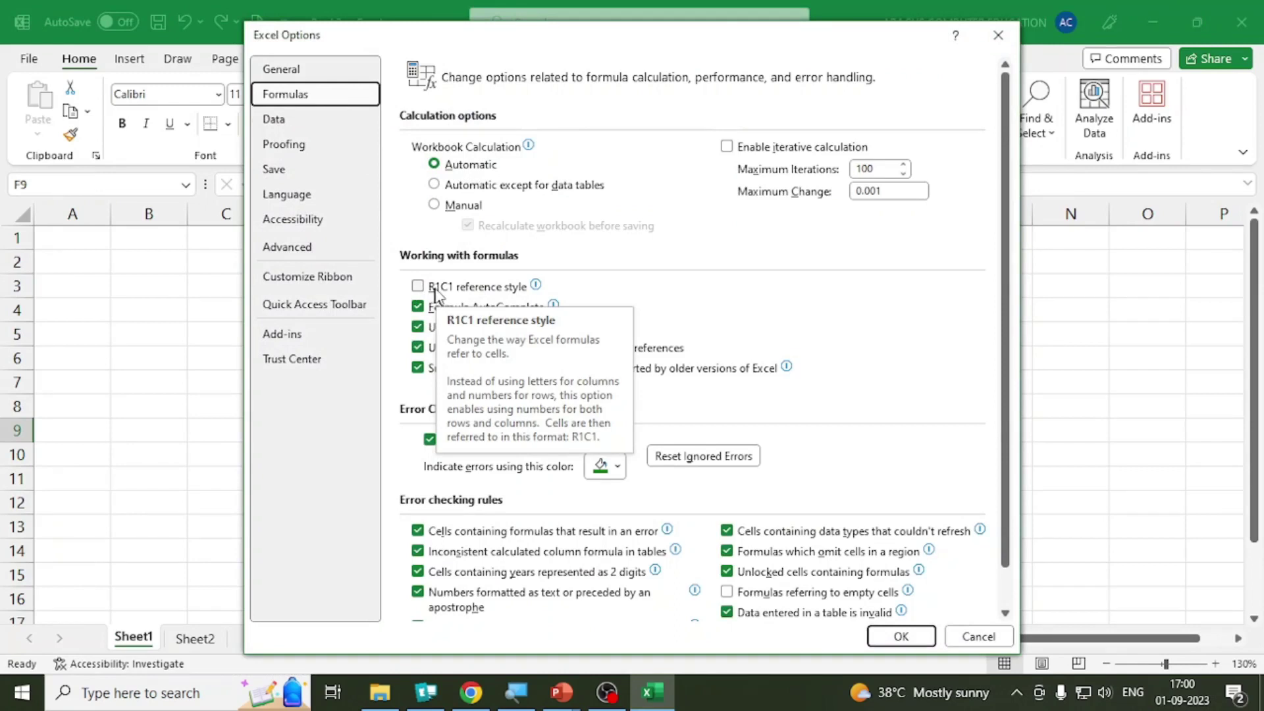
left_click(478, 293)
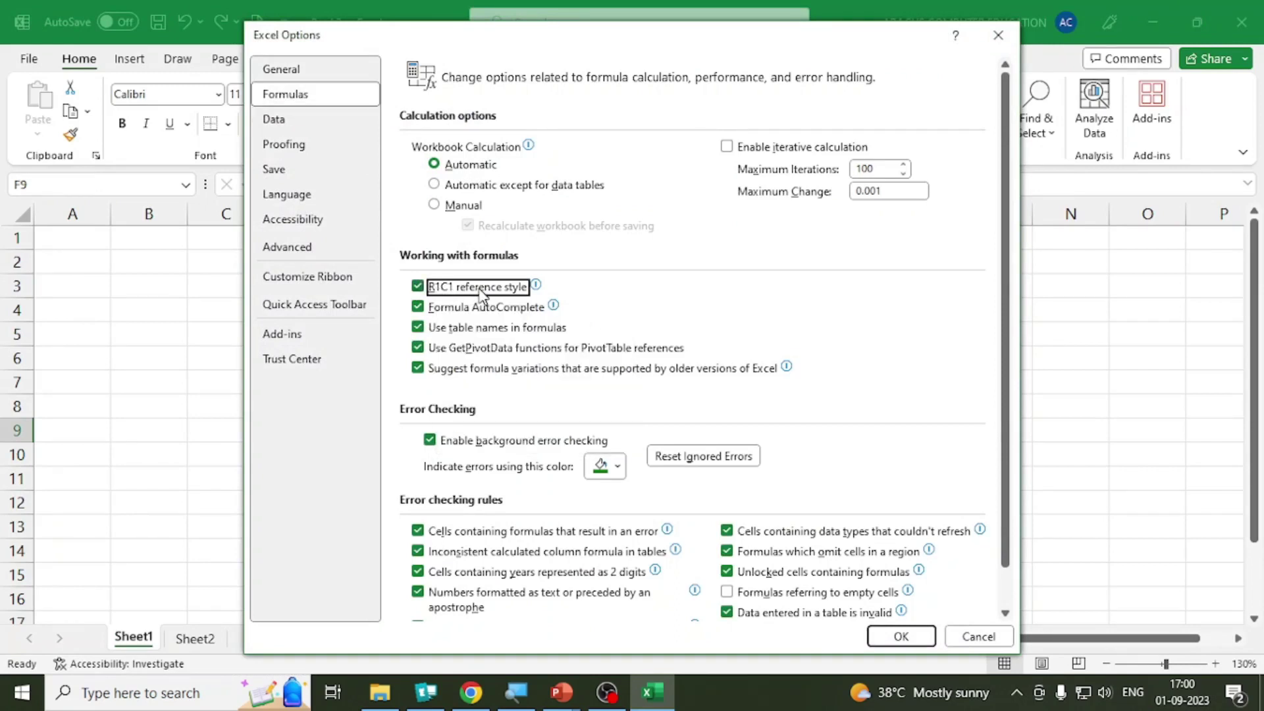
left_click(901, 636)
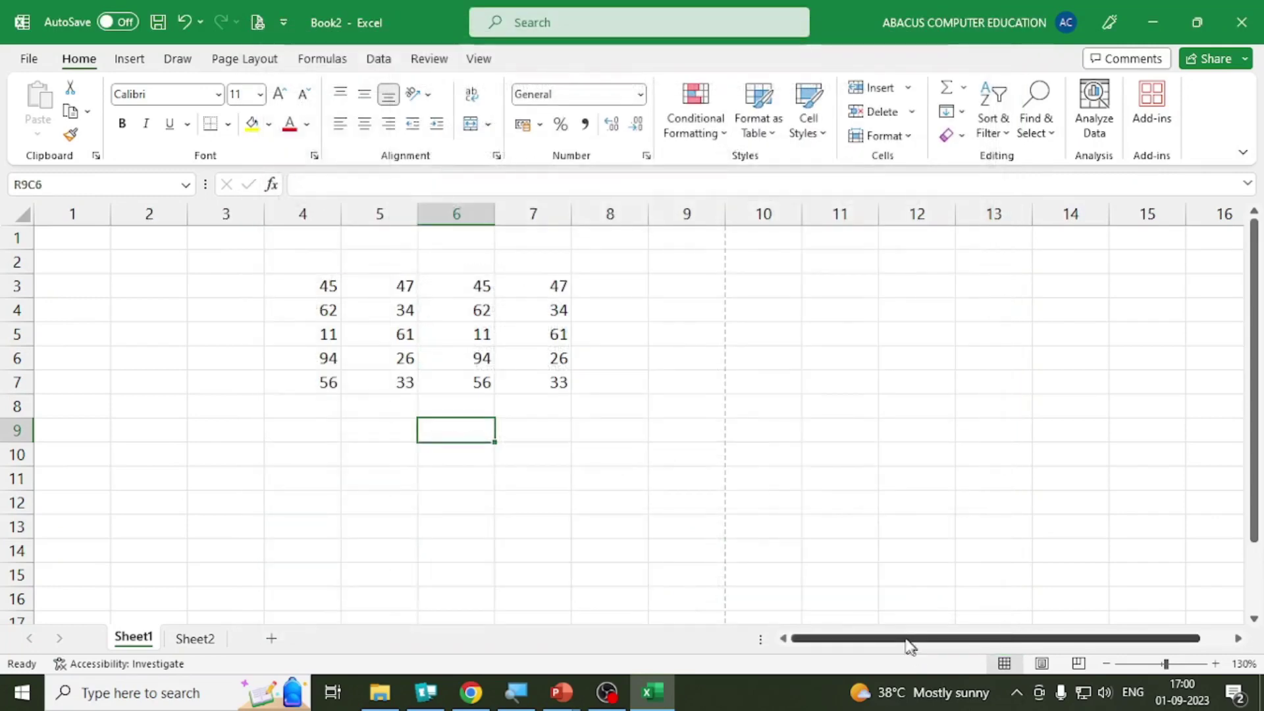
left_click(922, 334)
Step: Disable the R1C1 reference style in the Formulas options and select cell H7
left_click(29, 59)
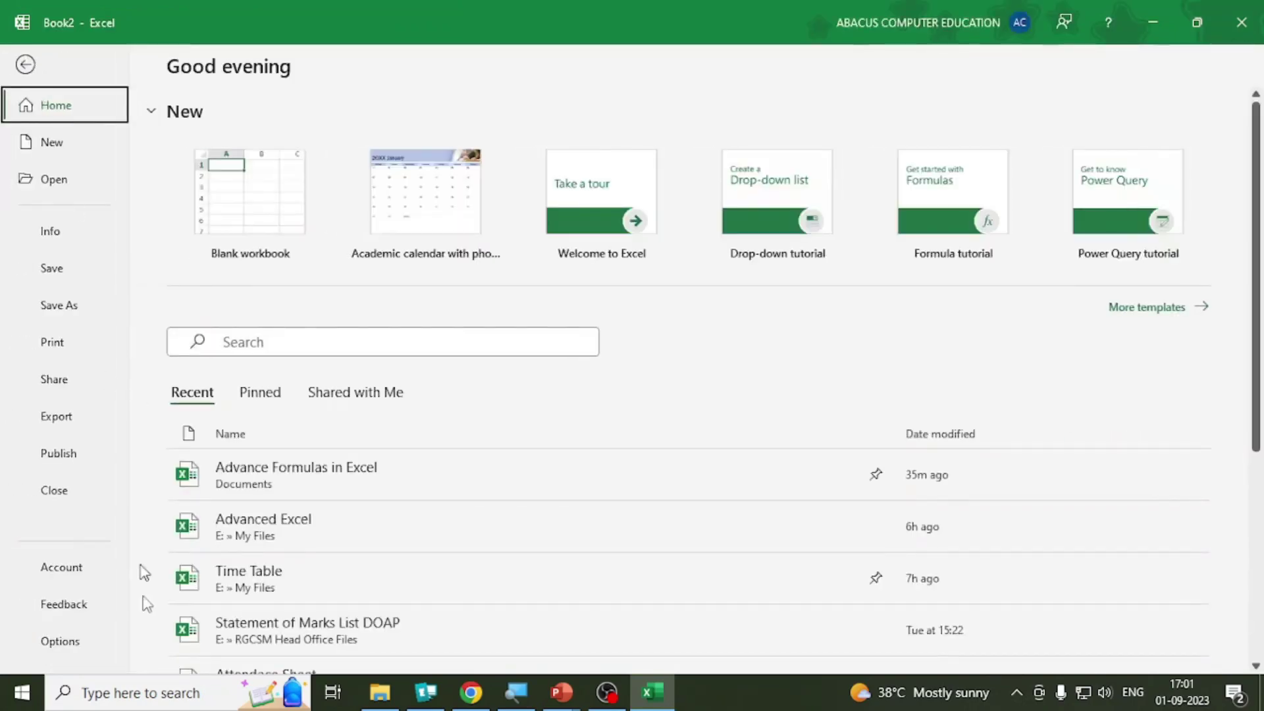
left_click(80, 638)
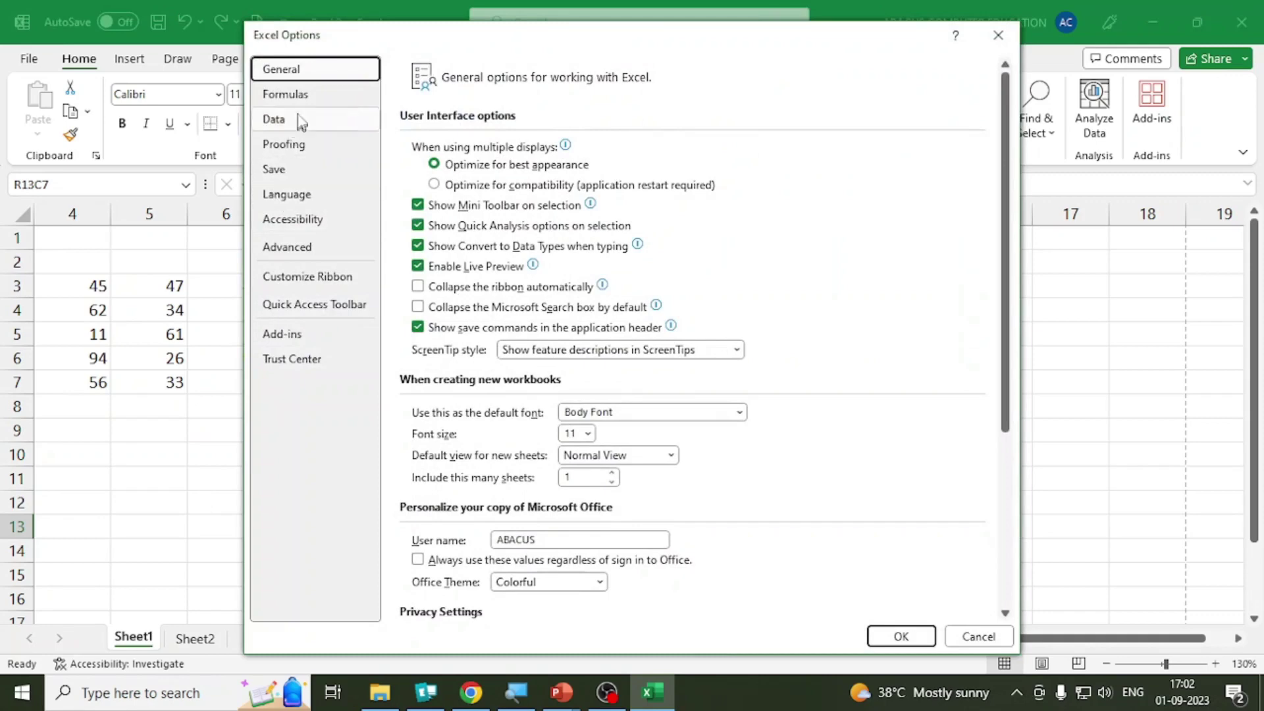
left_click(294, 104)
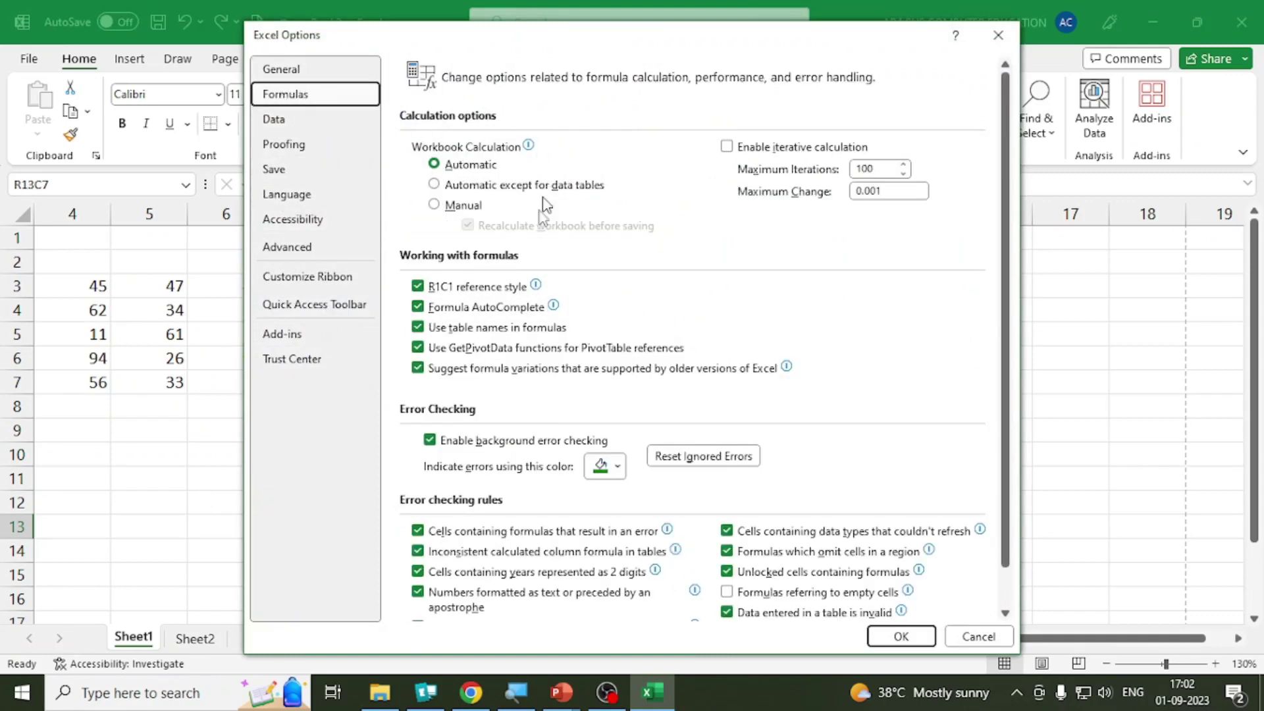
left_click(449, 289)
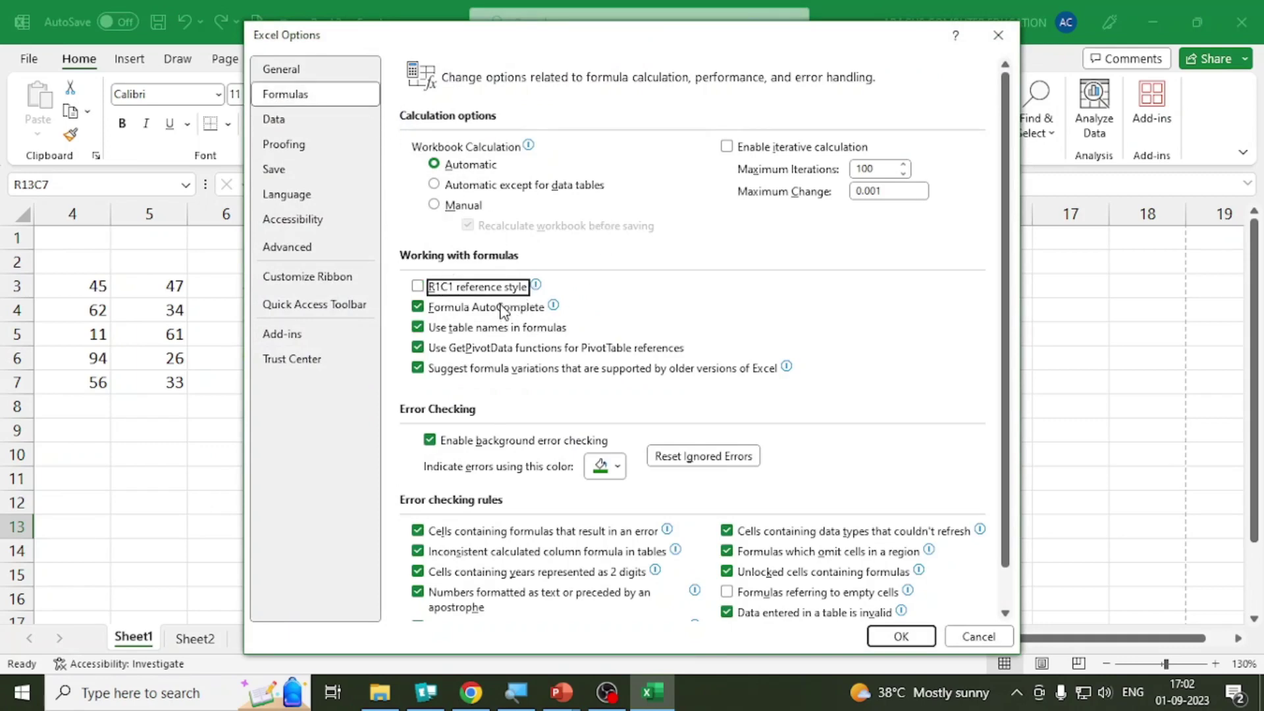
mouse_move(504, 311)
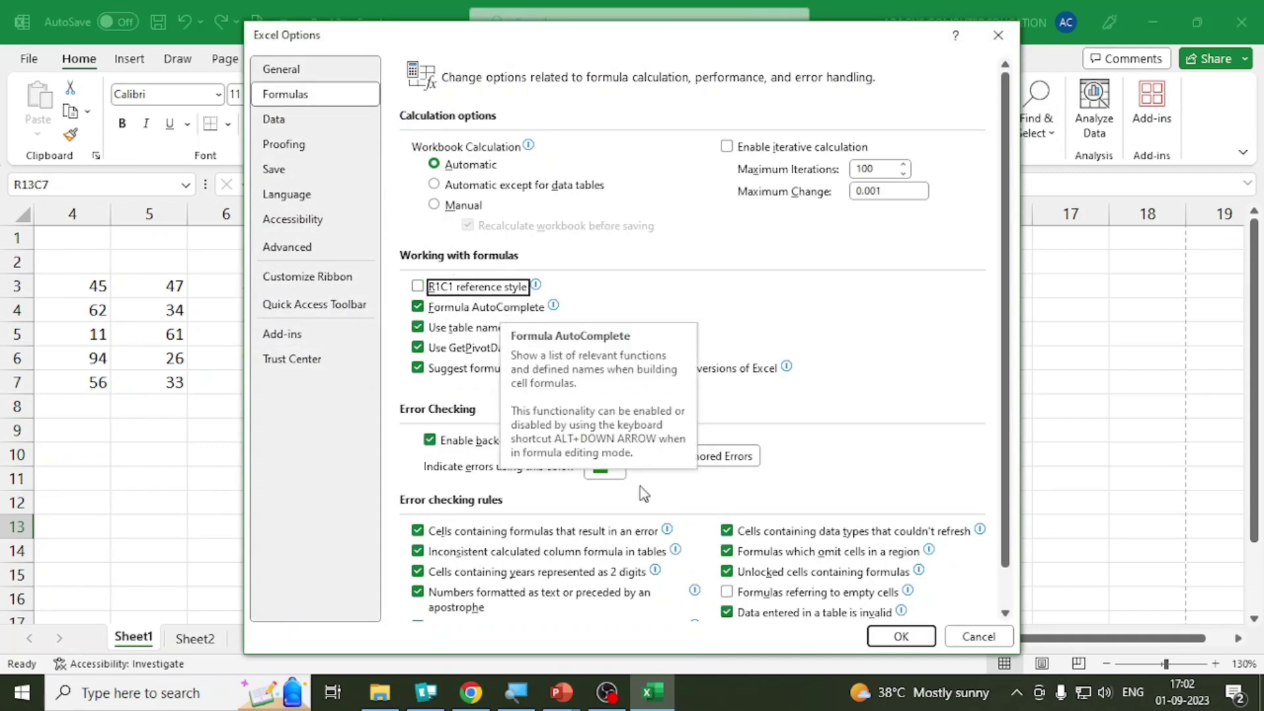
left_click(895, 636)
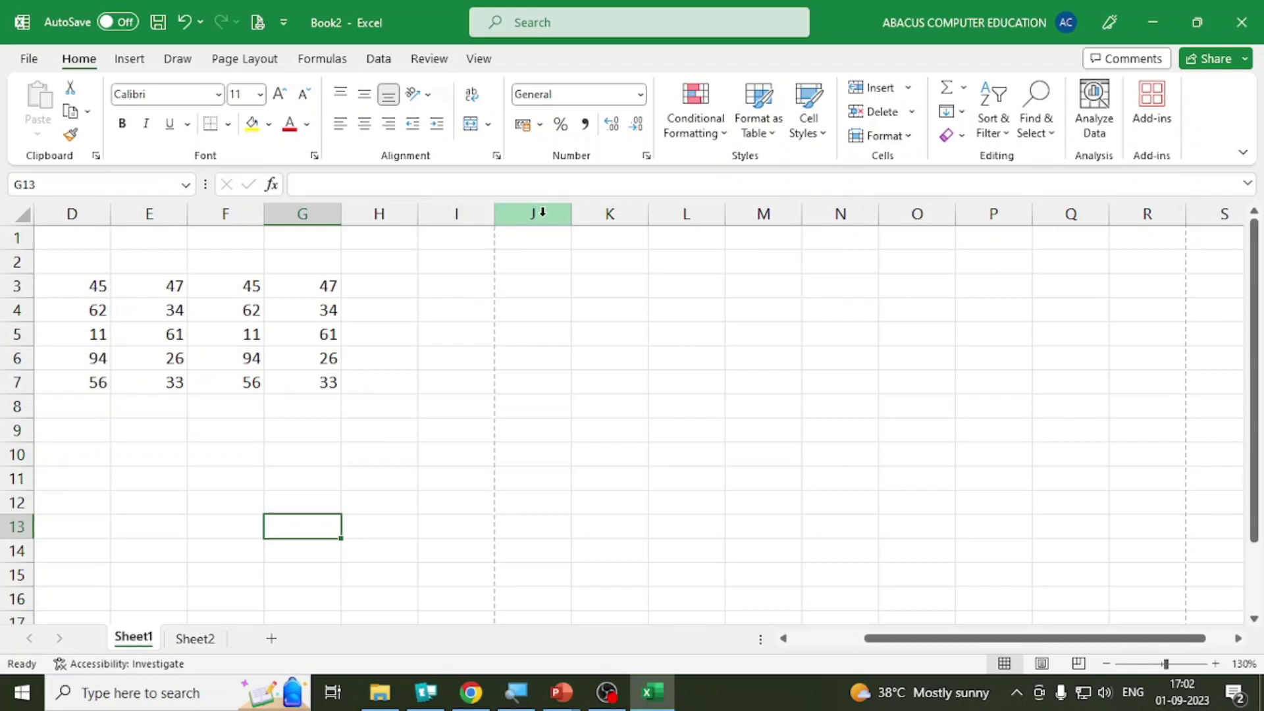
left_click(404, 386)
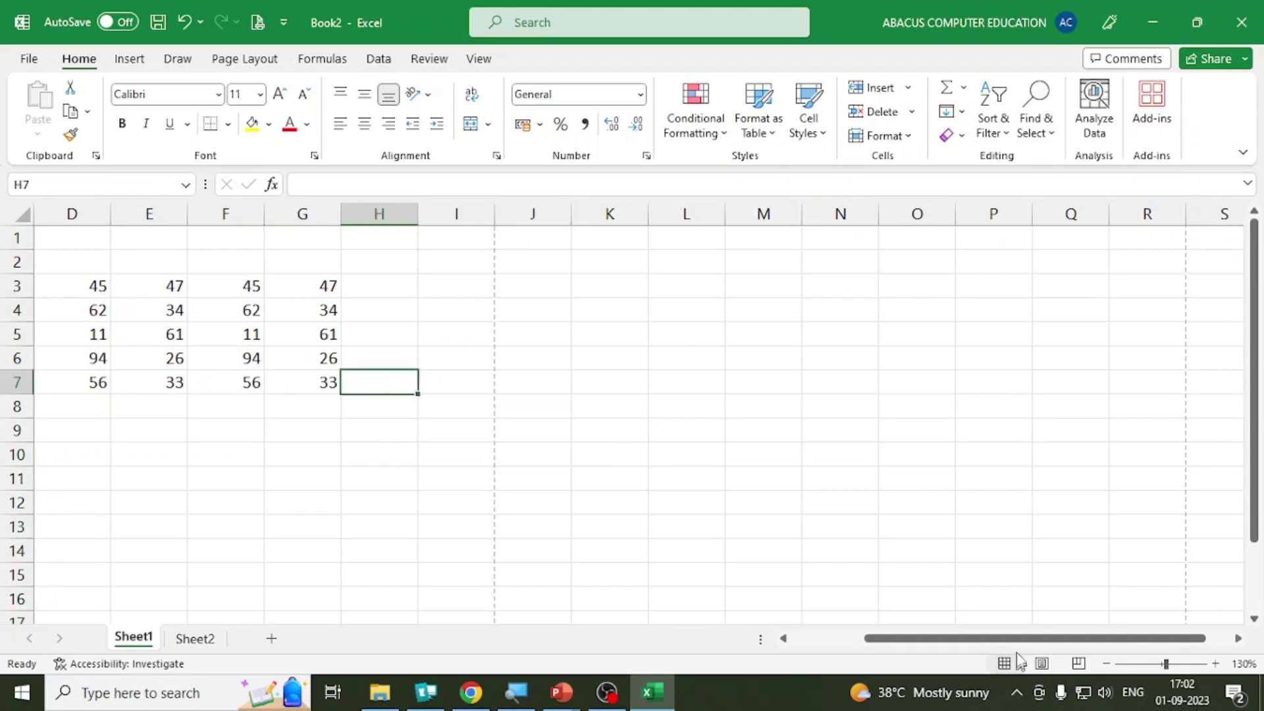
Step: Enter the addition formula =D4+D6+F3 in cell D8 below the first number column
left_click_drag(989, 642, 913, 641)
left_click(246, 439)
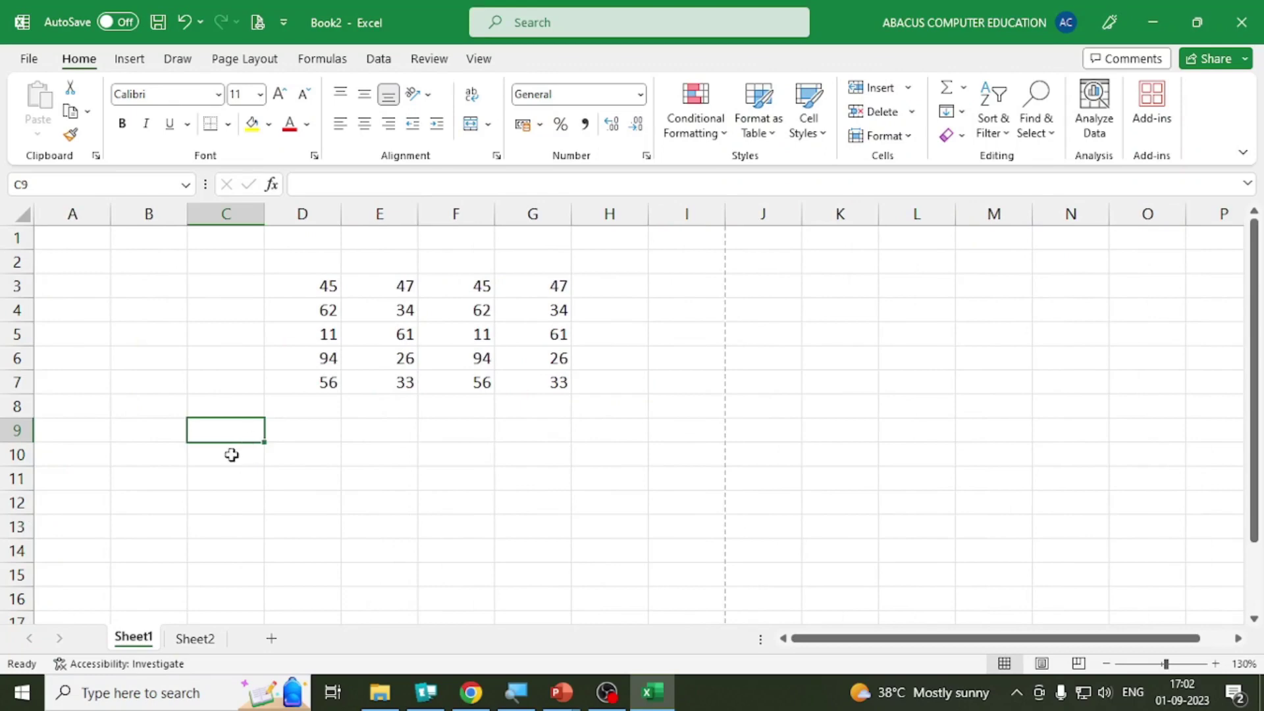
left_click(315, 414)
type("=")
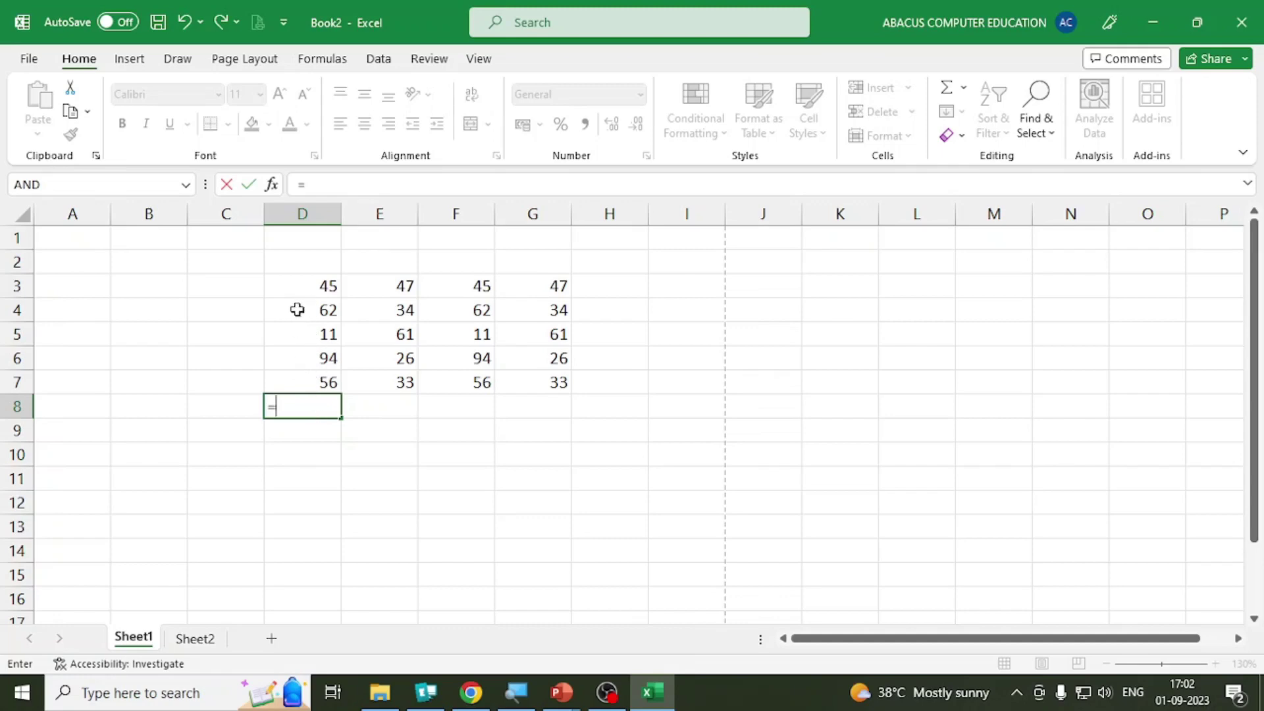
left_click(296, 309)
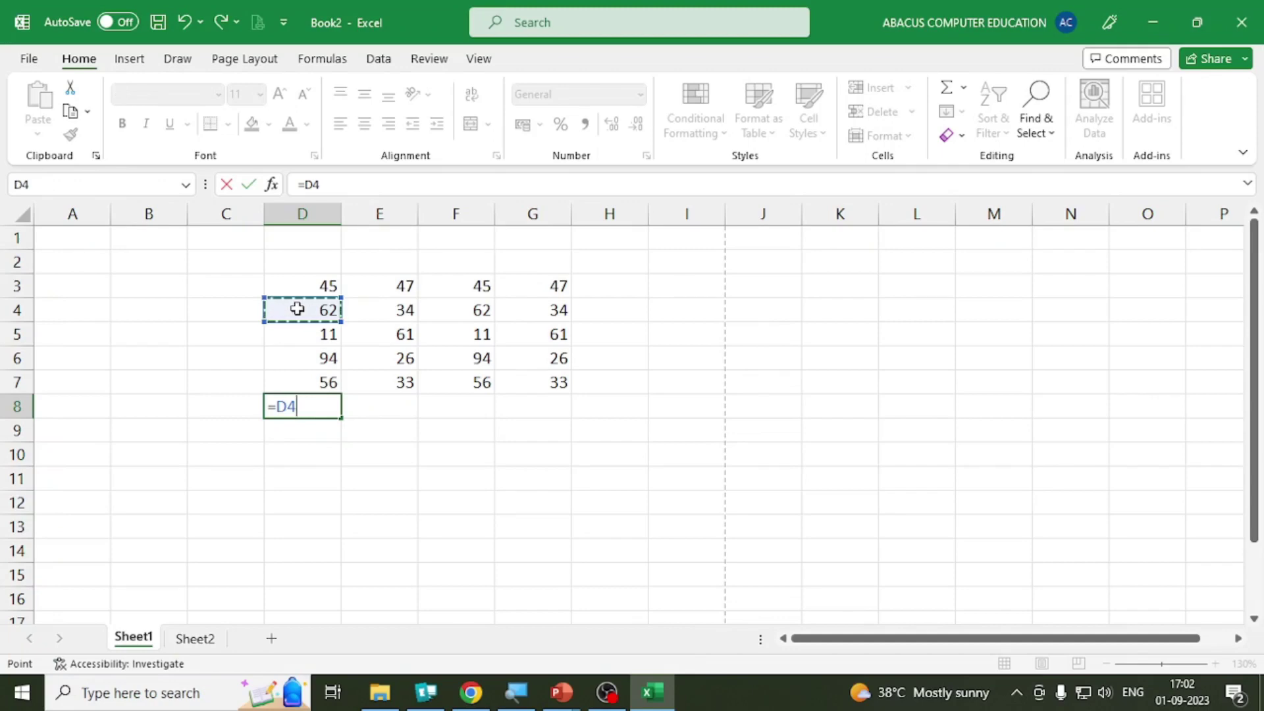
type("+")
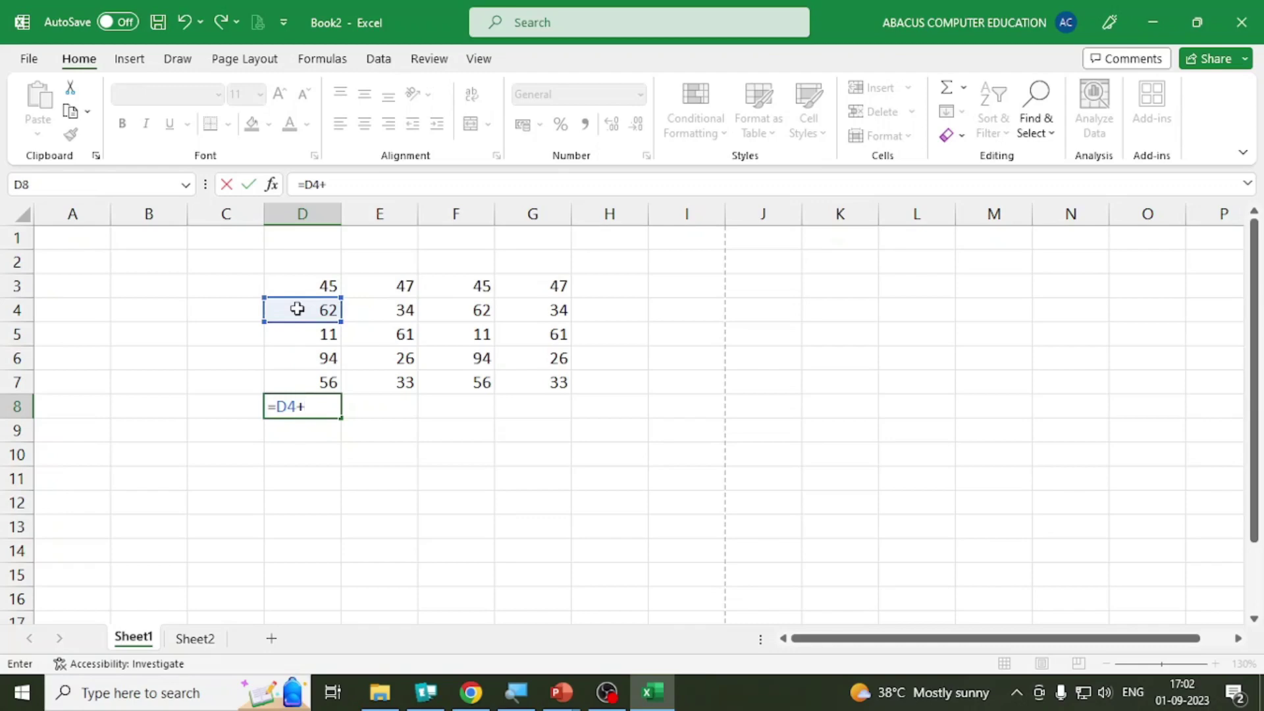
left_click(312, 362)
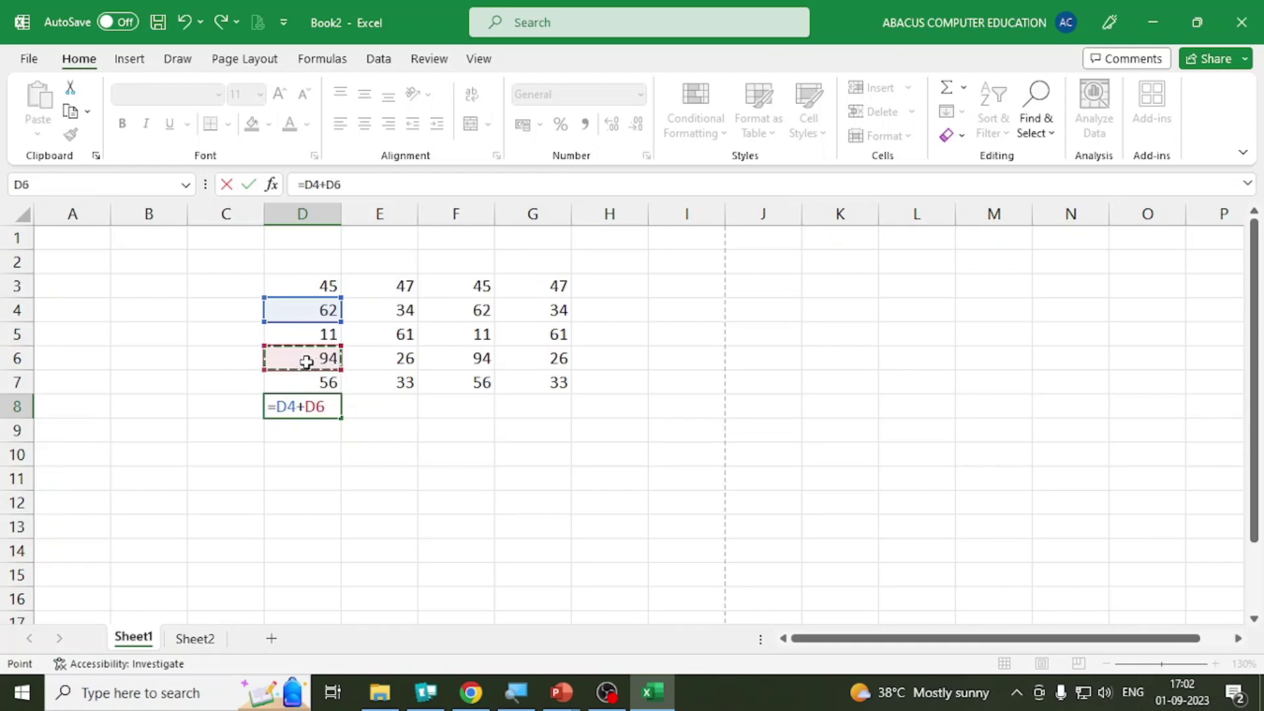
type("+")
left_click(461, 286)
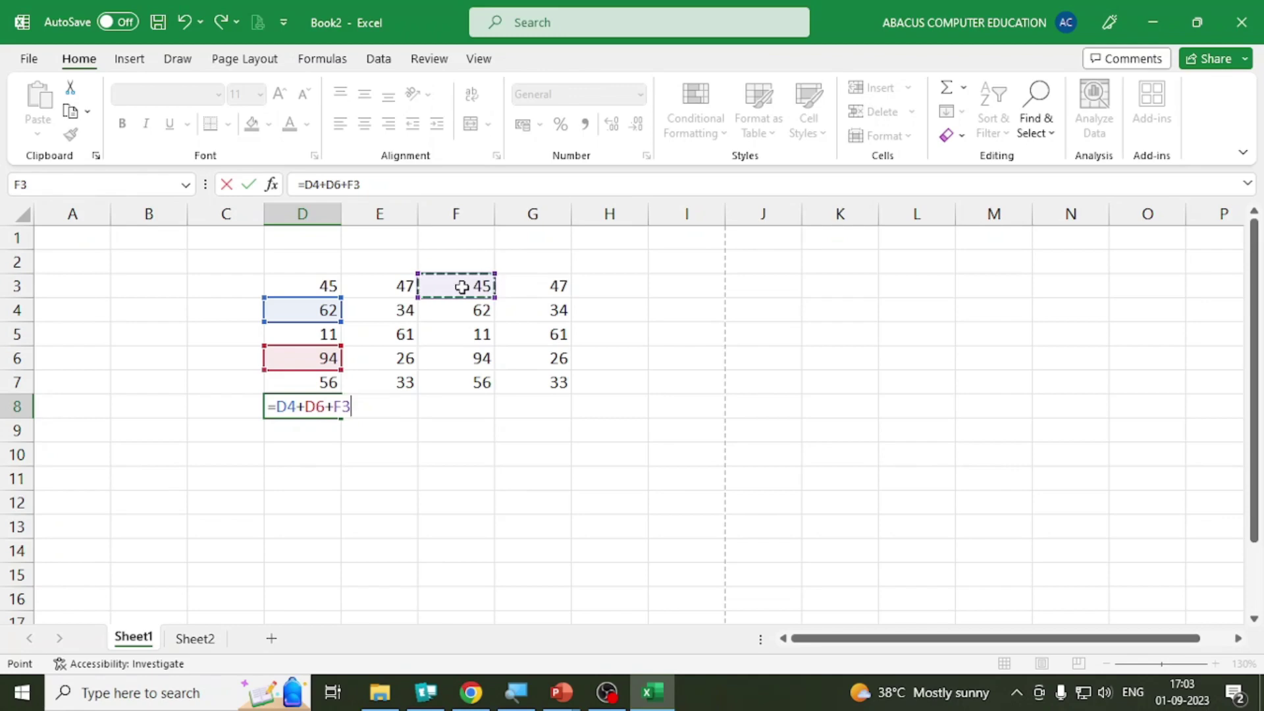
key("Return")
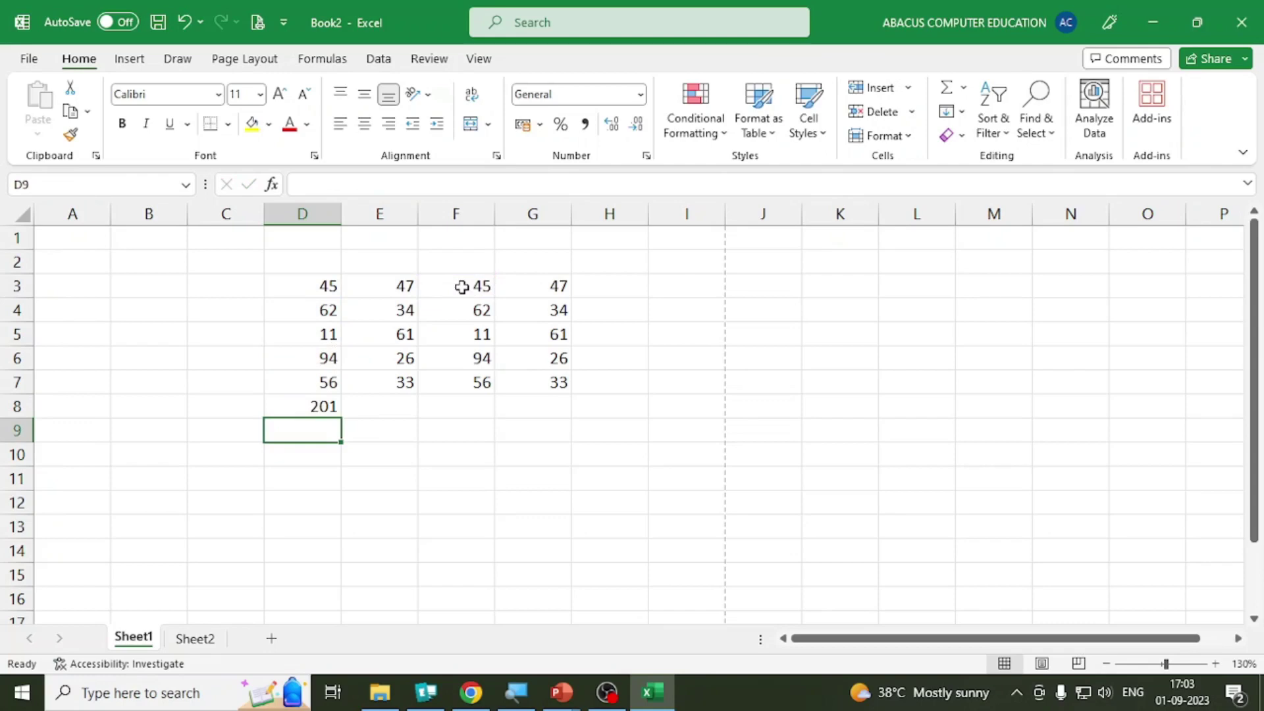
Step: Enter the subtraction formula =D6-D3 in cell D9
type("=")
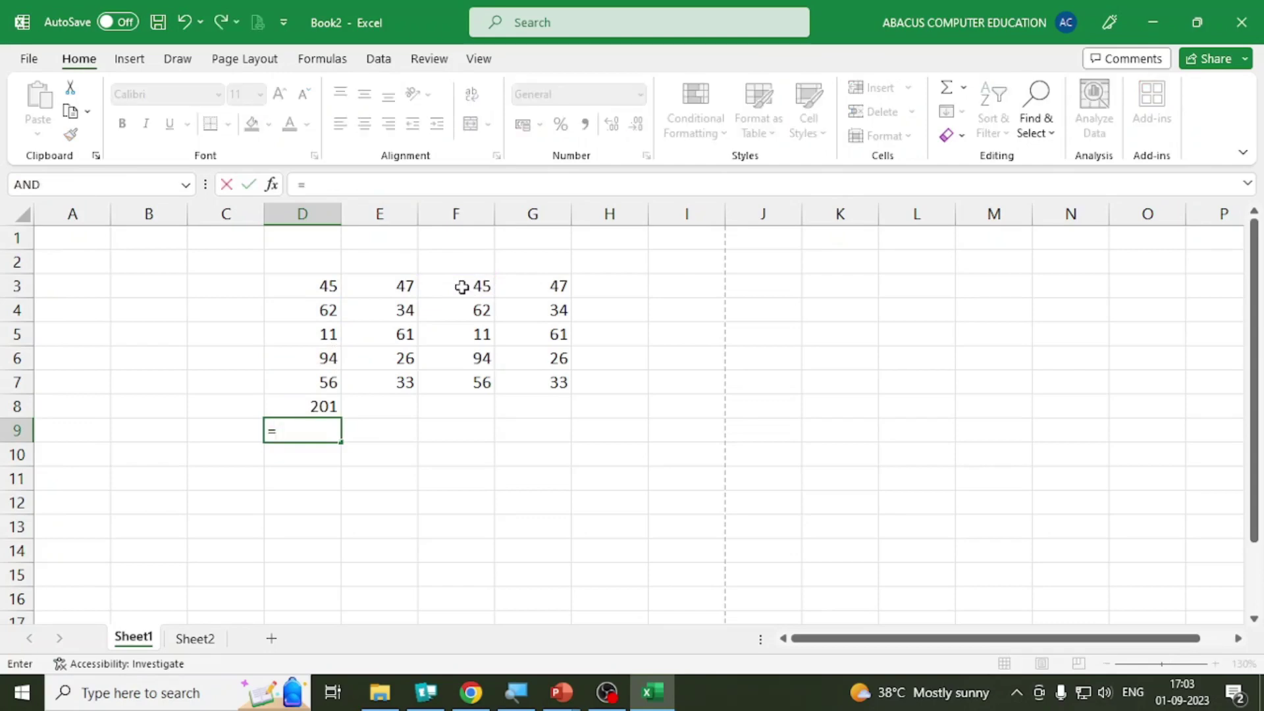
left_click(311, 353)
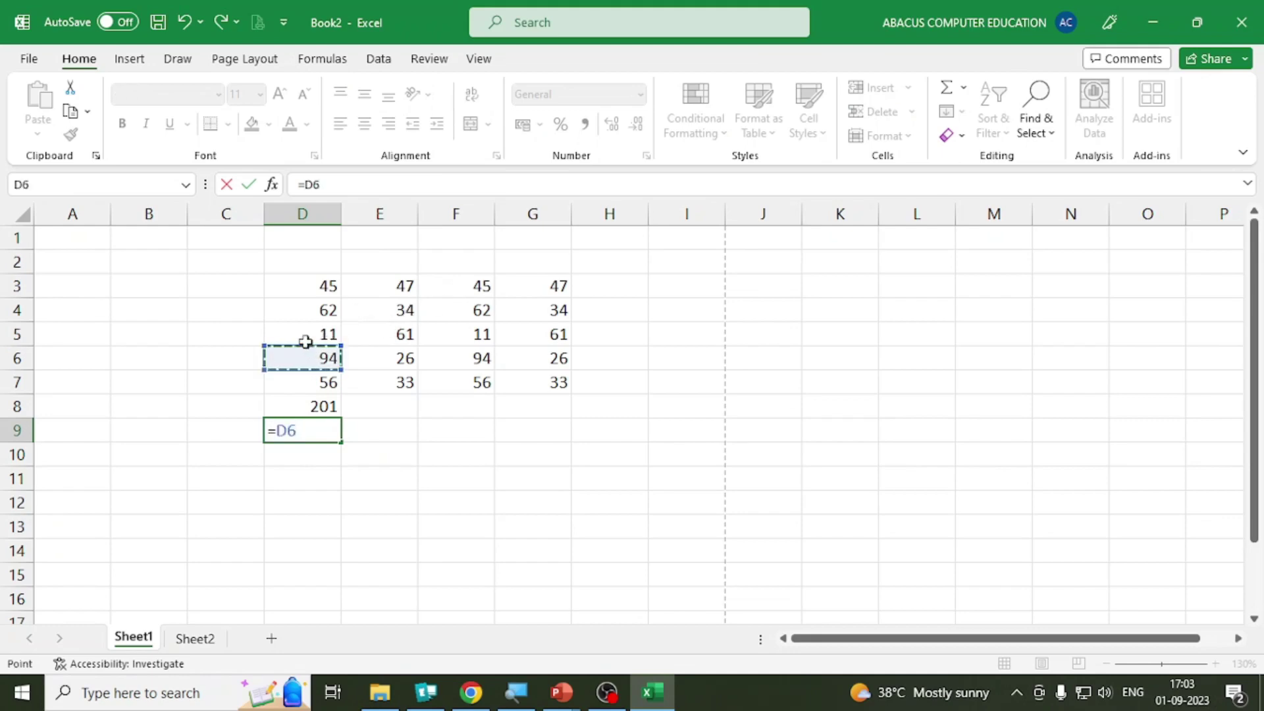
type("-")
left_click(313, 288)
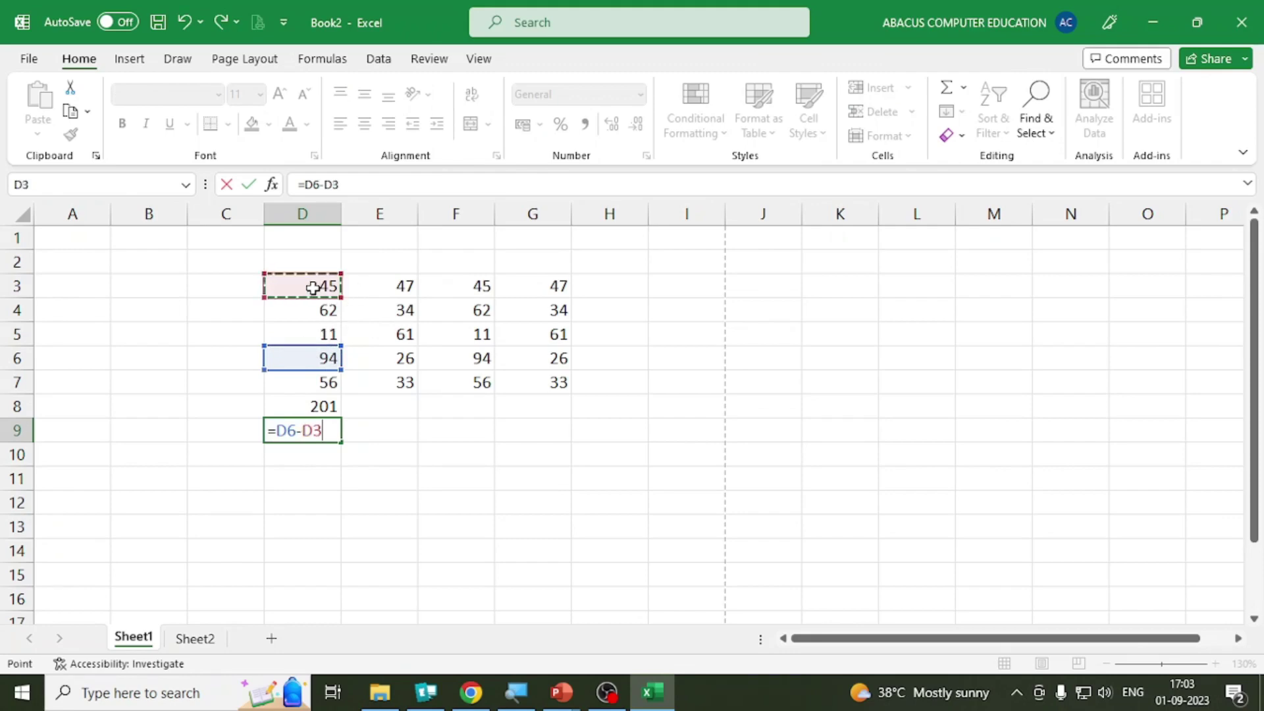
key("Return")
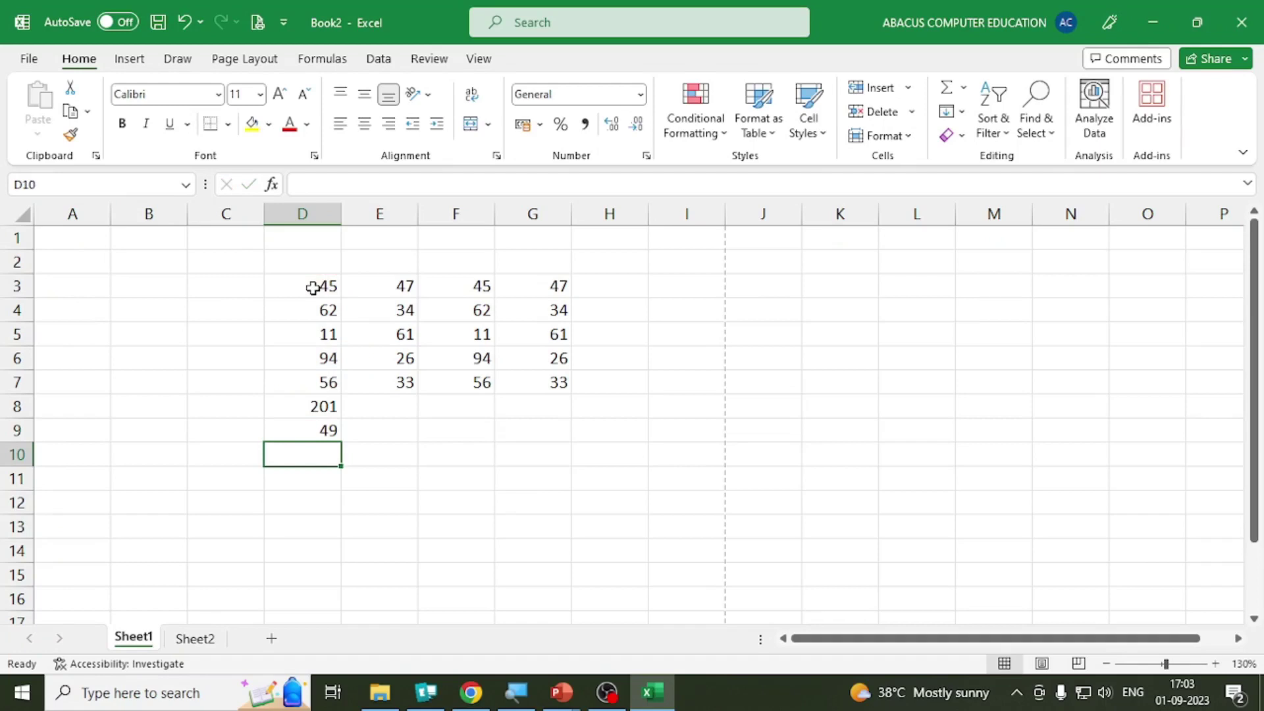
Step: Enter the multiplication formula =D5*E7 in cell D10
type("=")
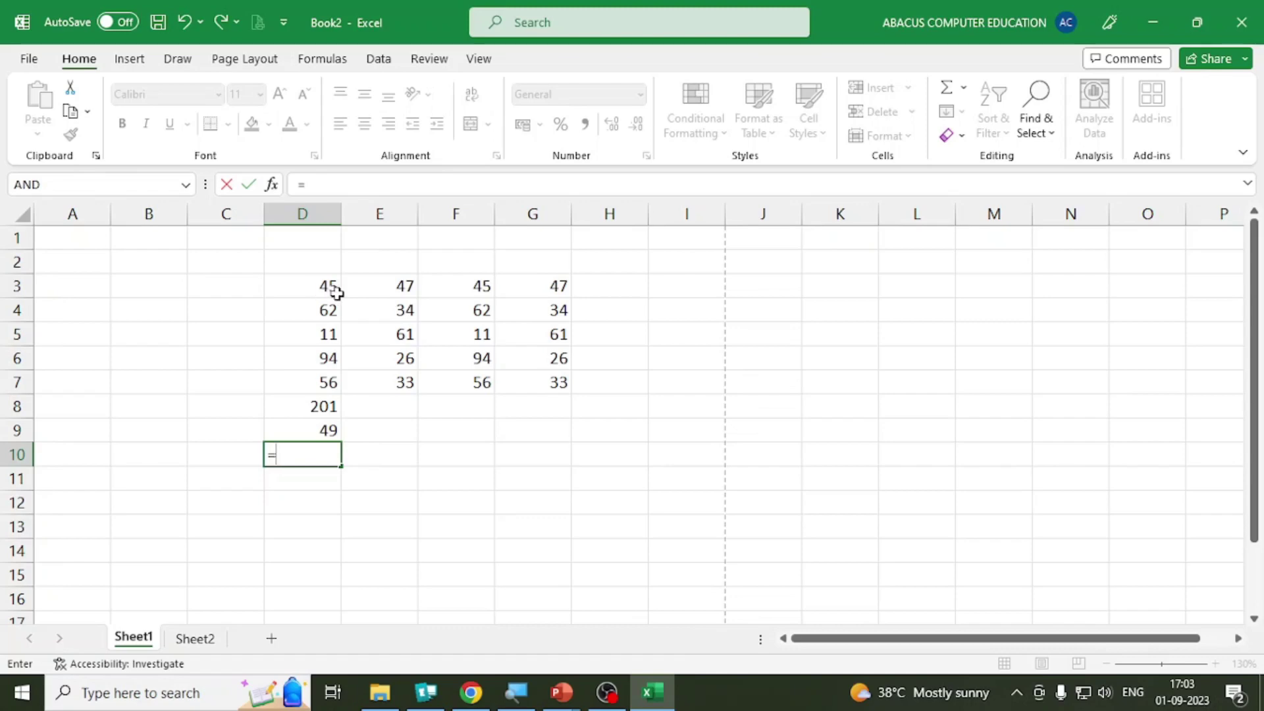
left_click(329, 334)
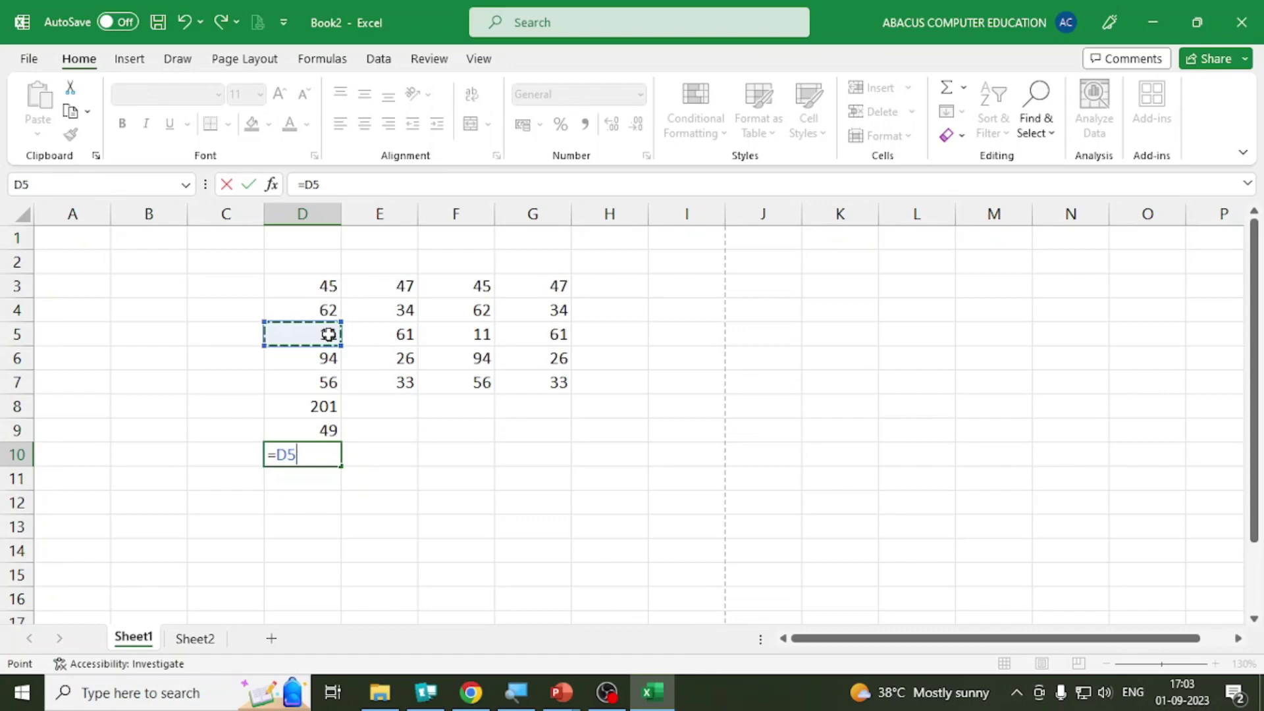
type("*")
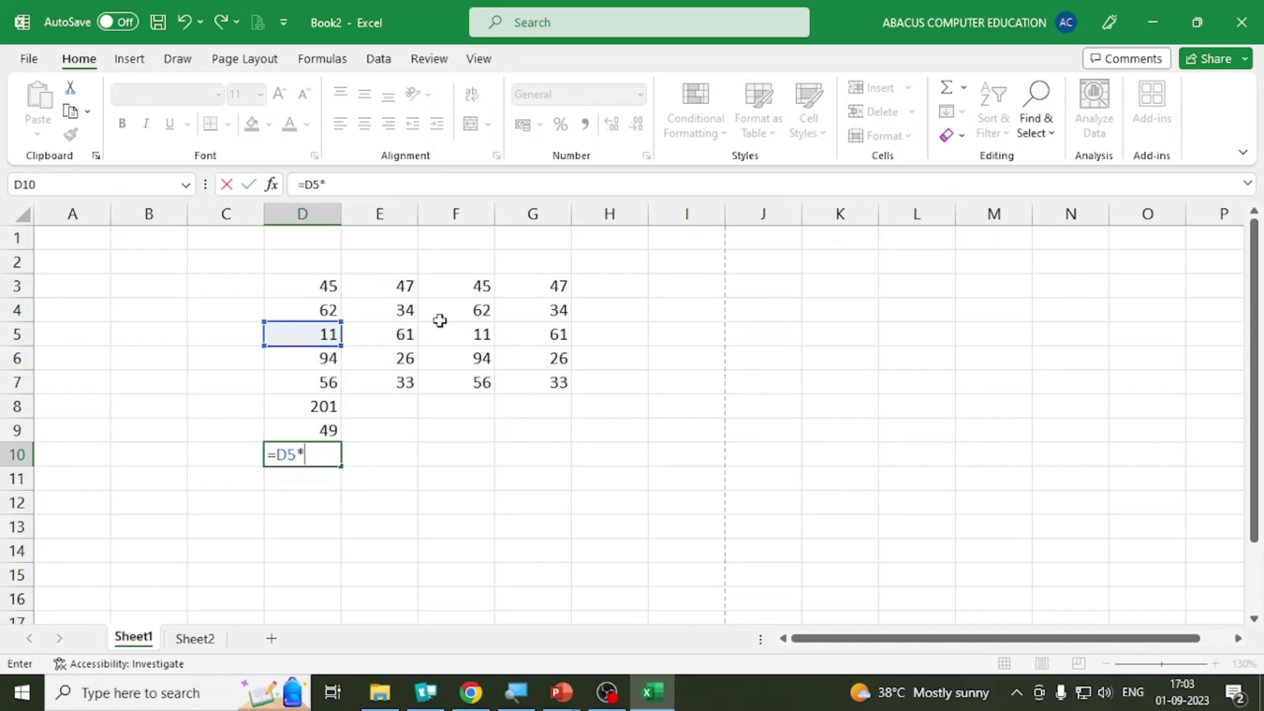
left_click(389, 387)
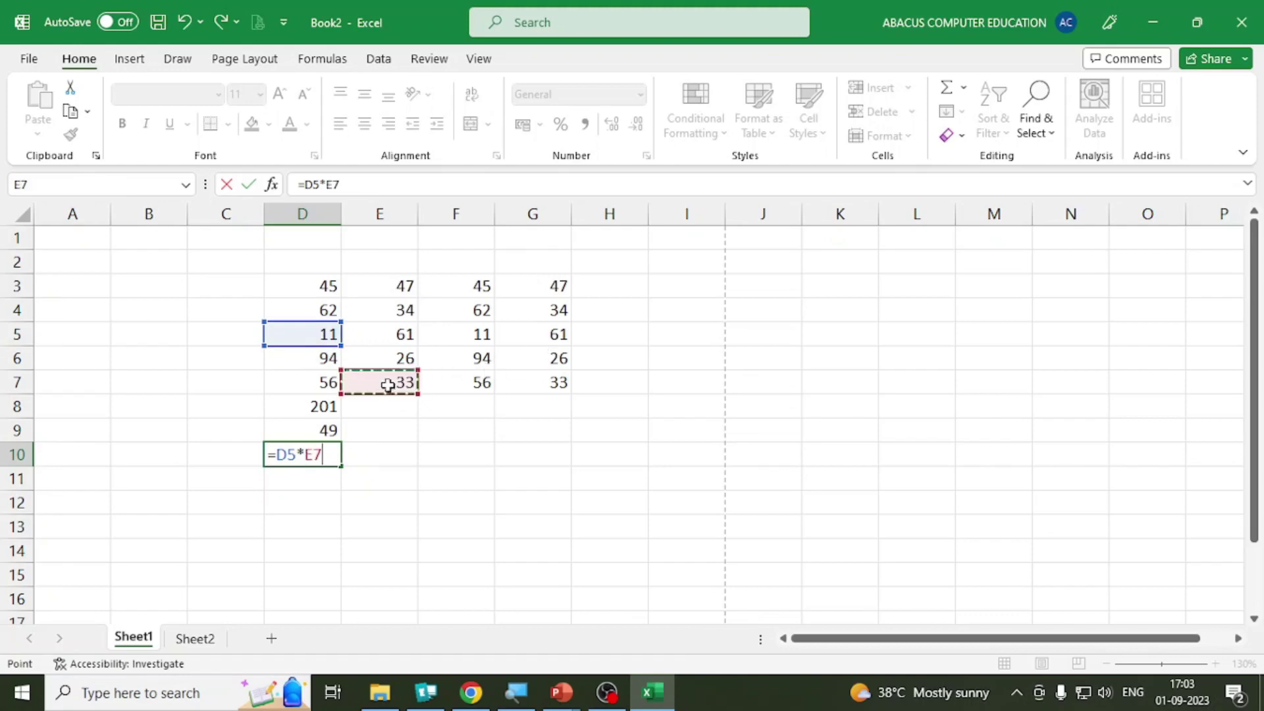
key("Return")
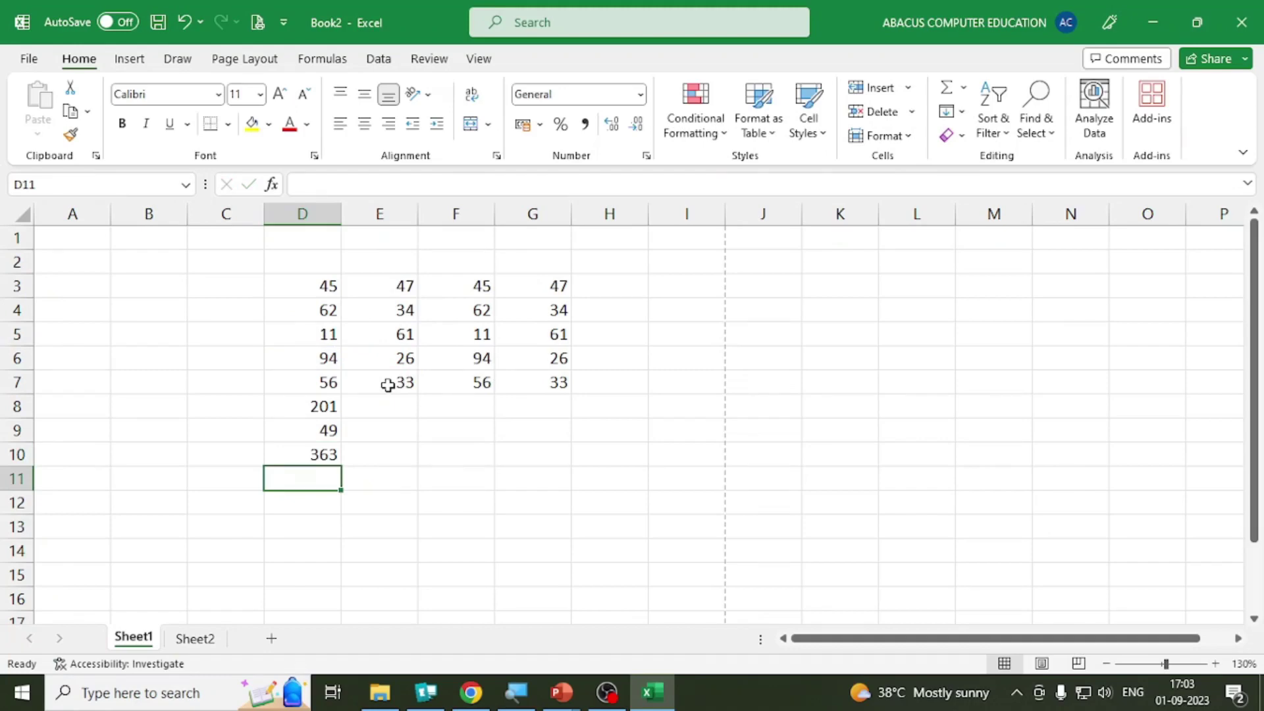
Step: Enter the division formula =D6/G6 in cell D11
type("=")
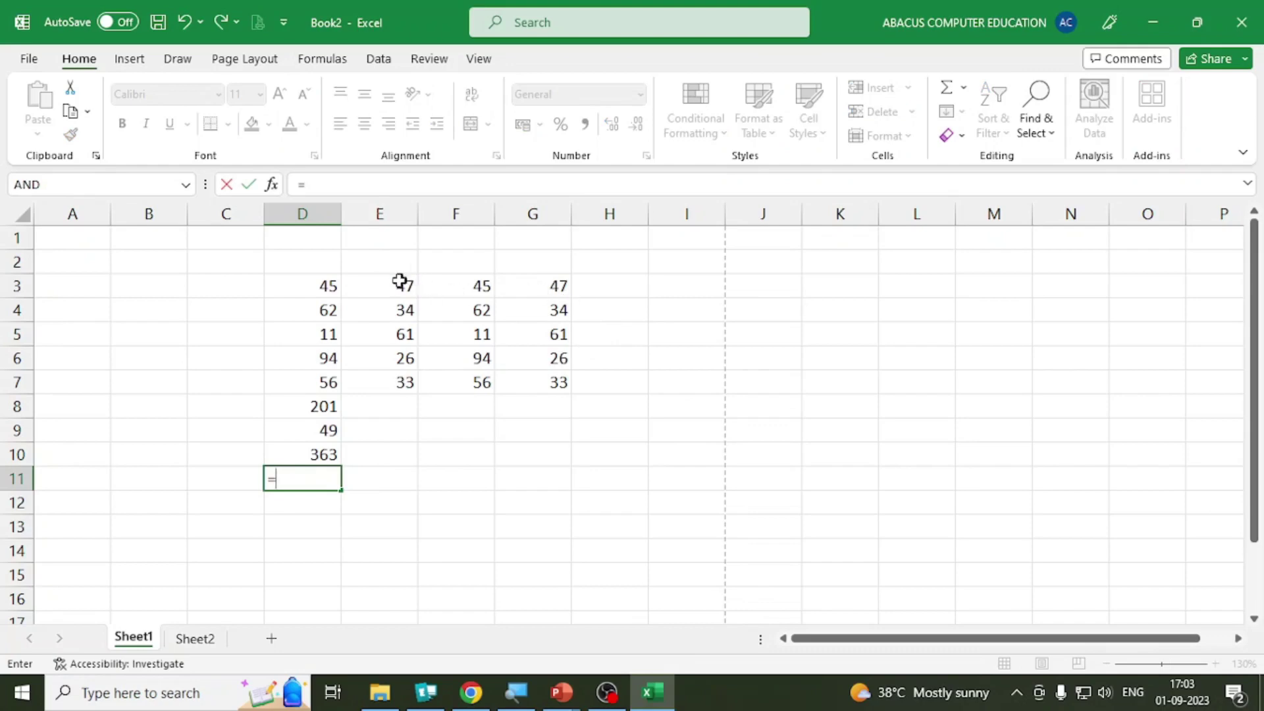
left_click(330, 361)
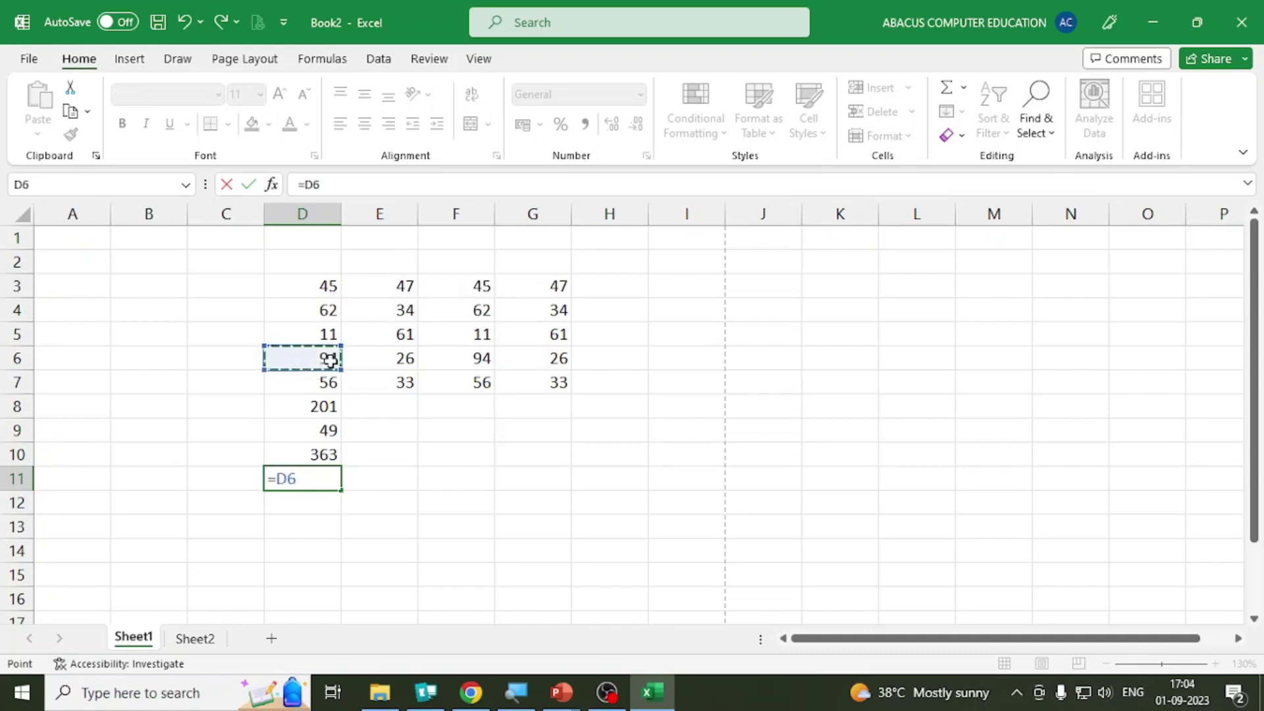
type("/")
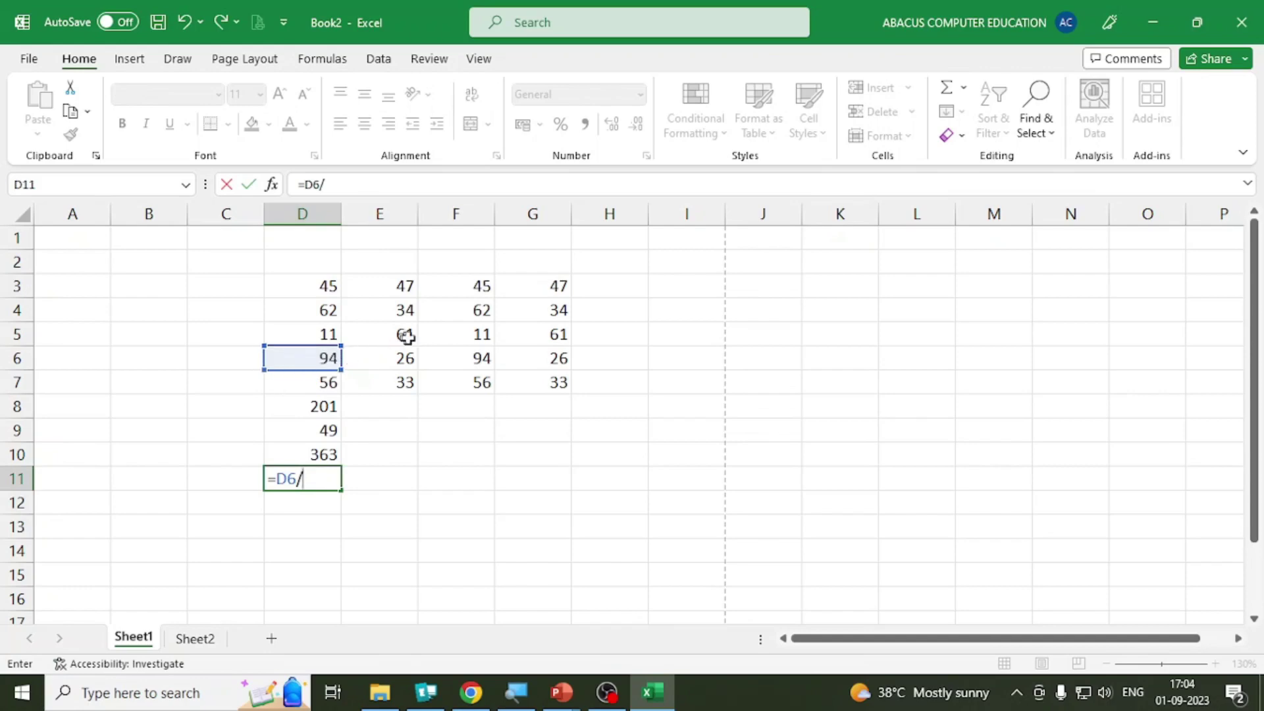
left_click(550, 360)
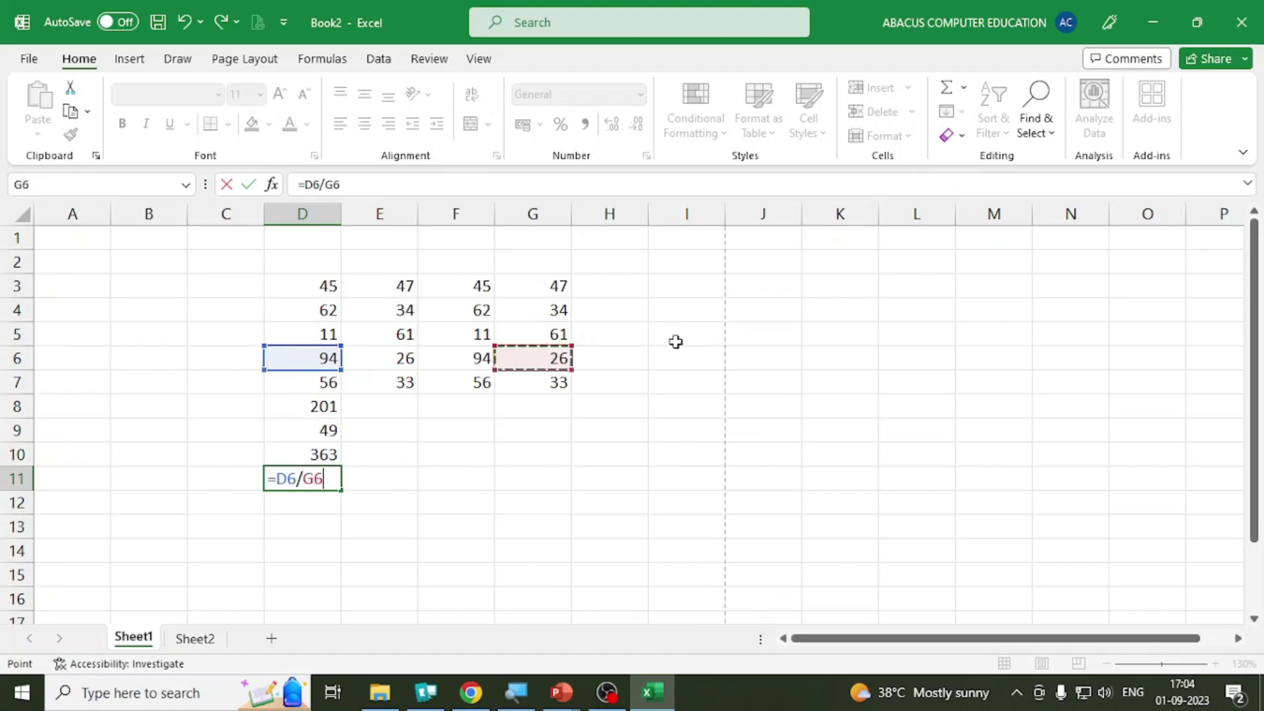
key("Return")
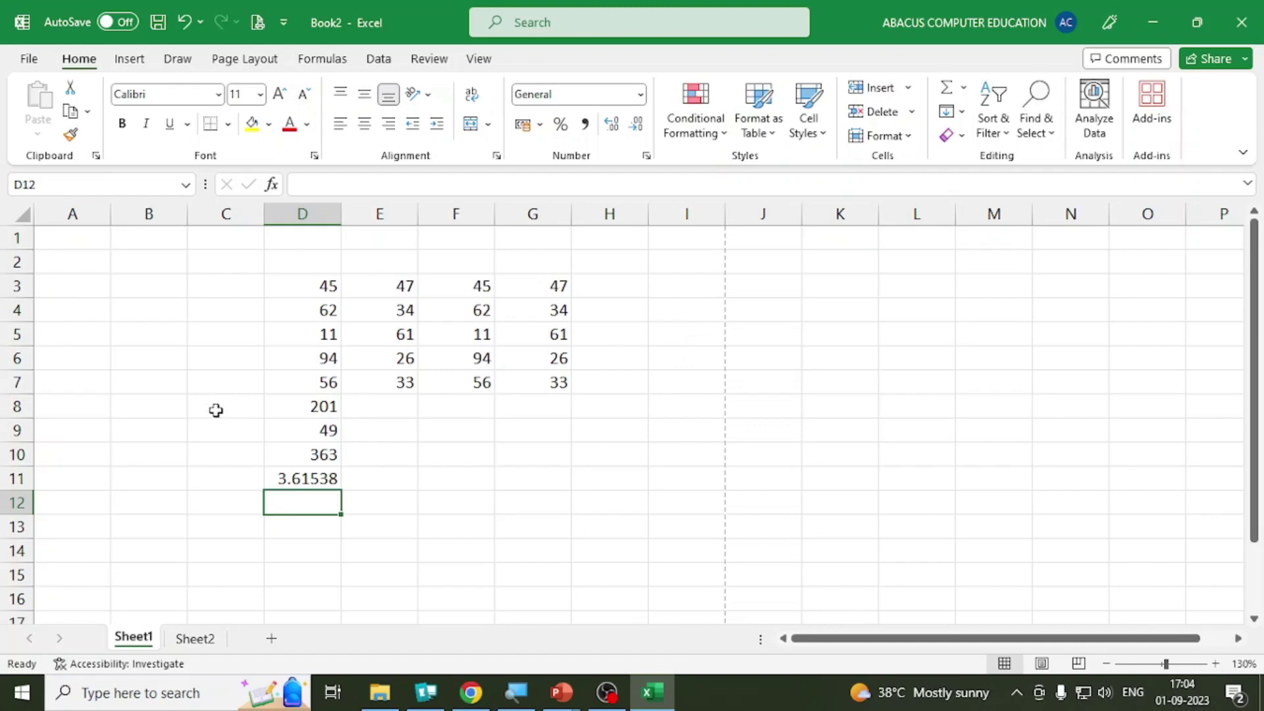
Step: Clear the practice formulas by deleting the contents of the range C8:E13
left_click_drag(214, 409, 404, 538)
key("Delete")
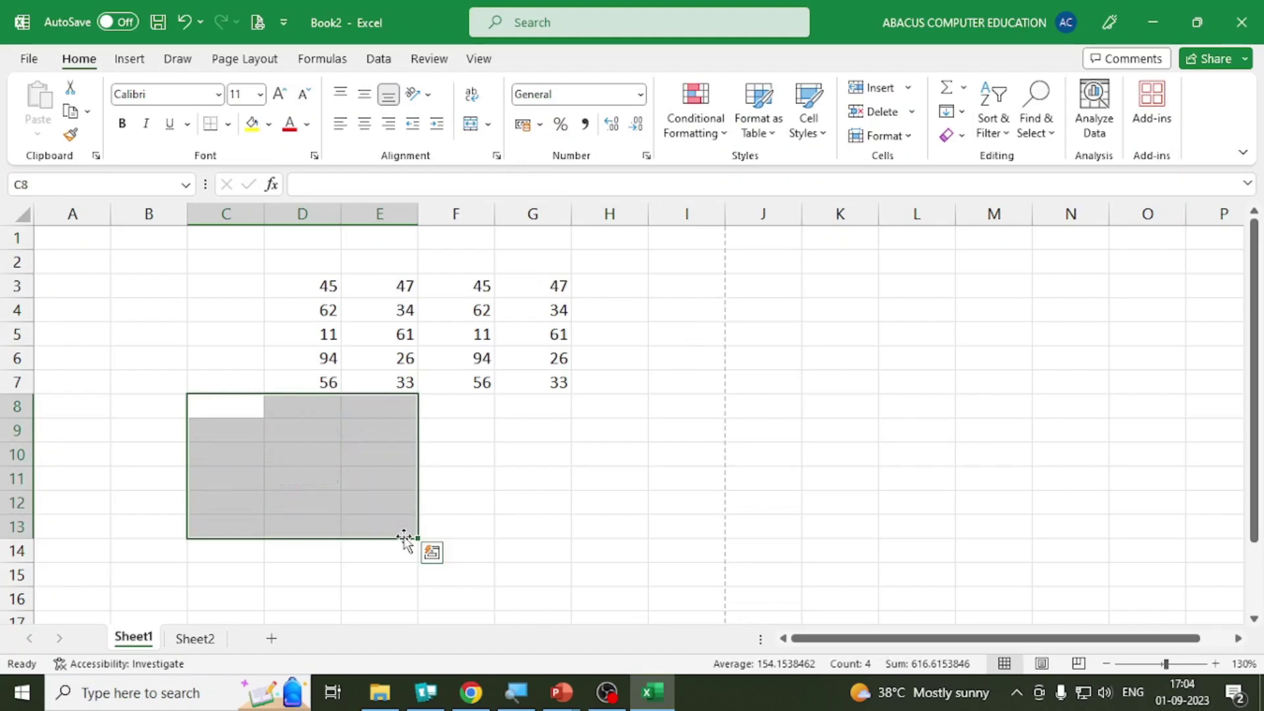
key("alt+Tab")
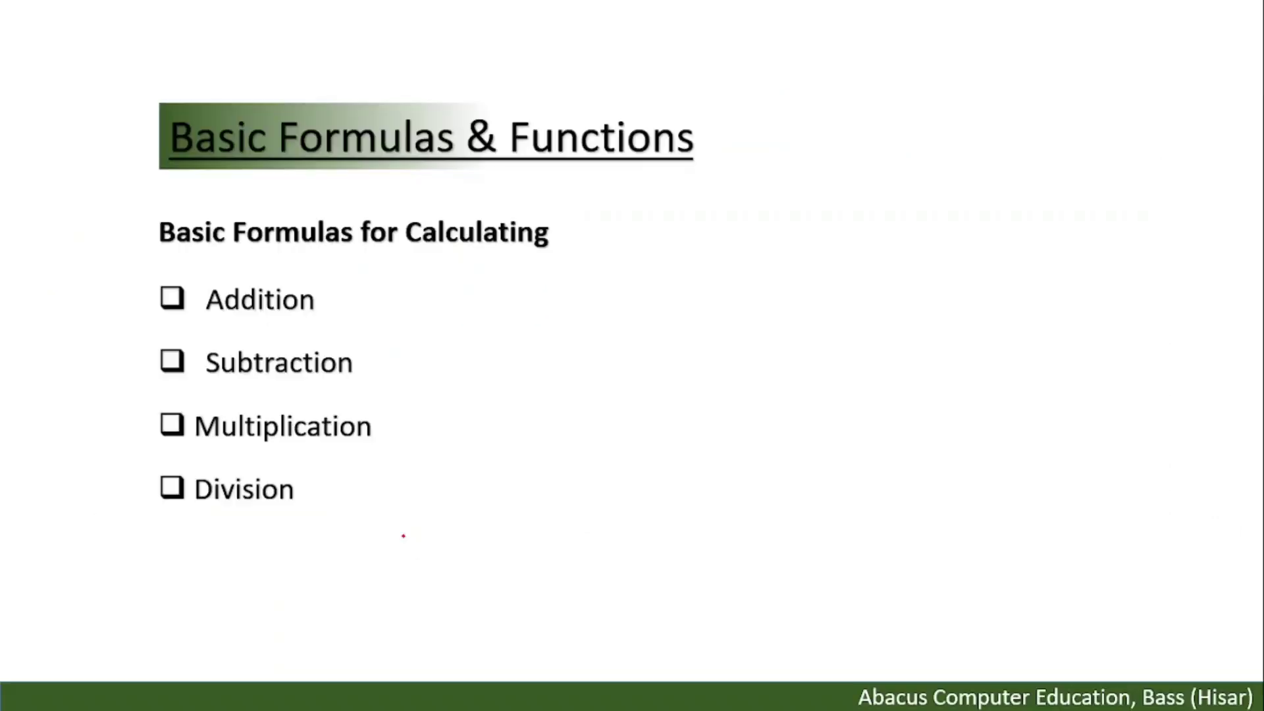
key("Right")
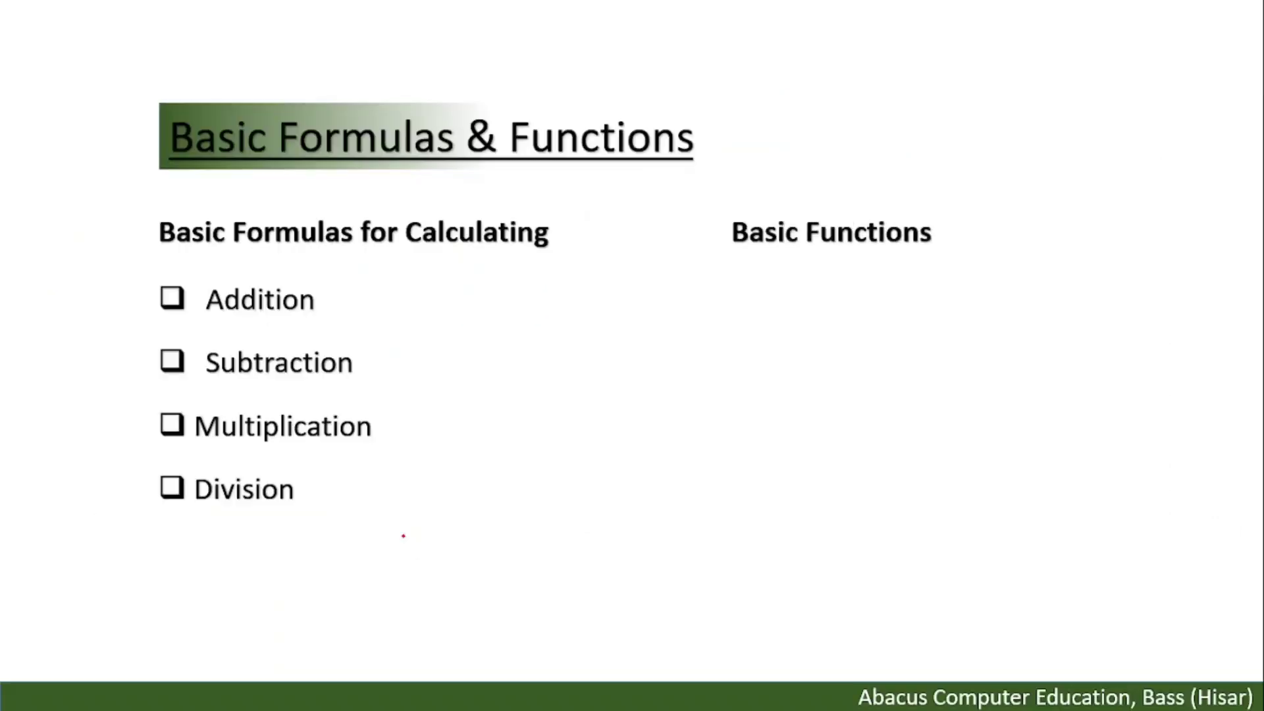
key("Right")
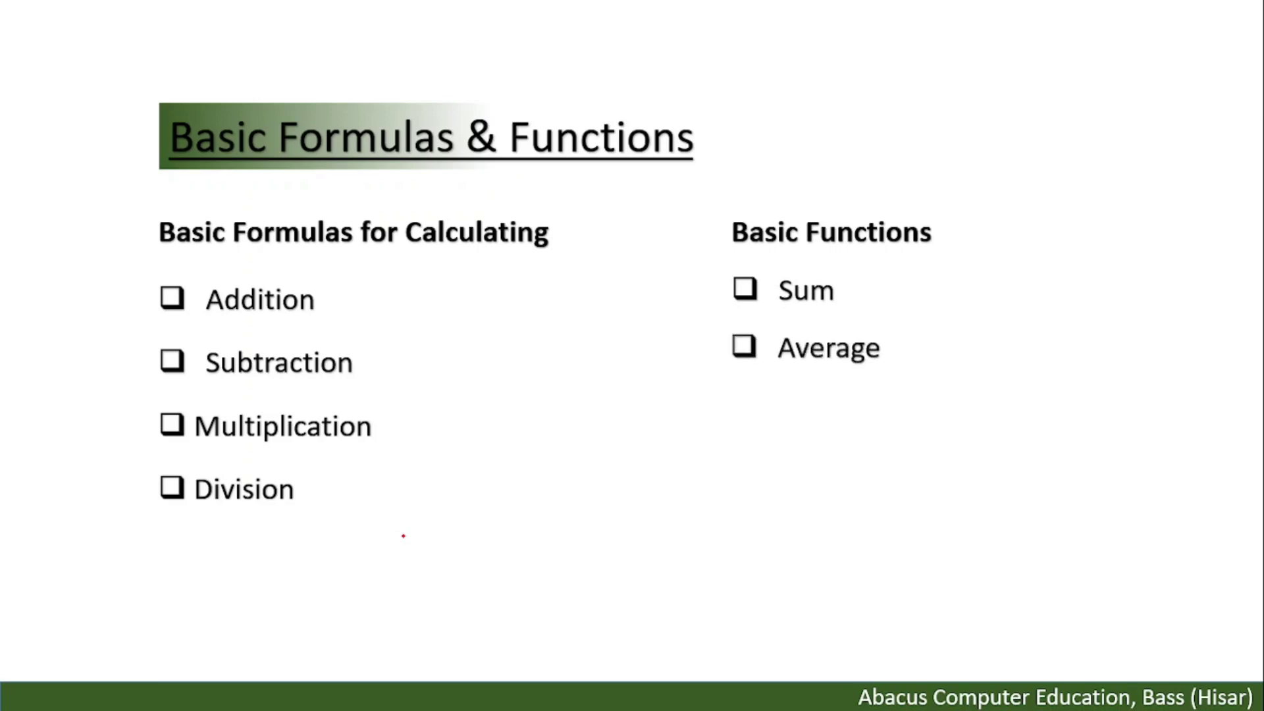
key("Right")
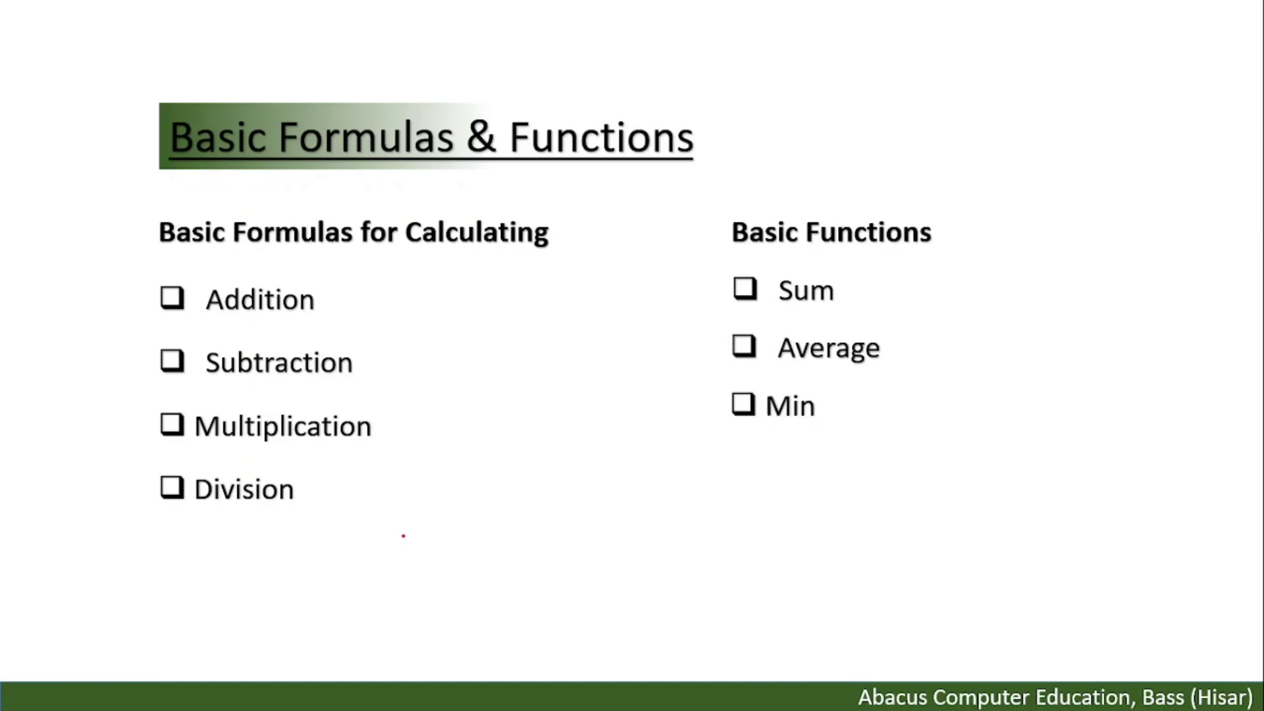
key("Right")
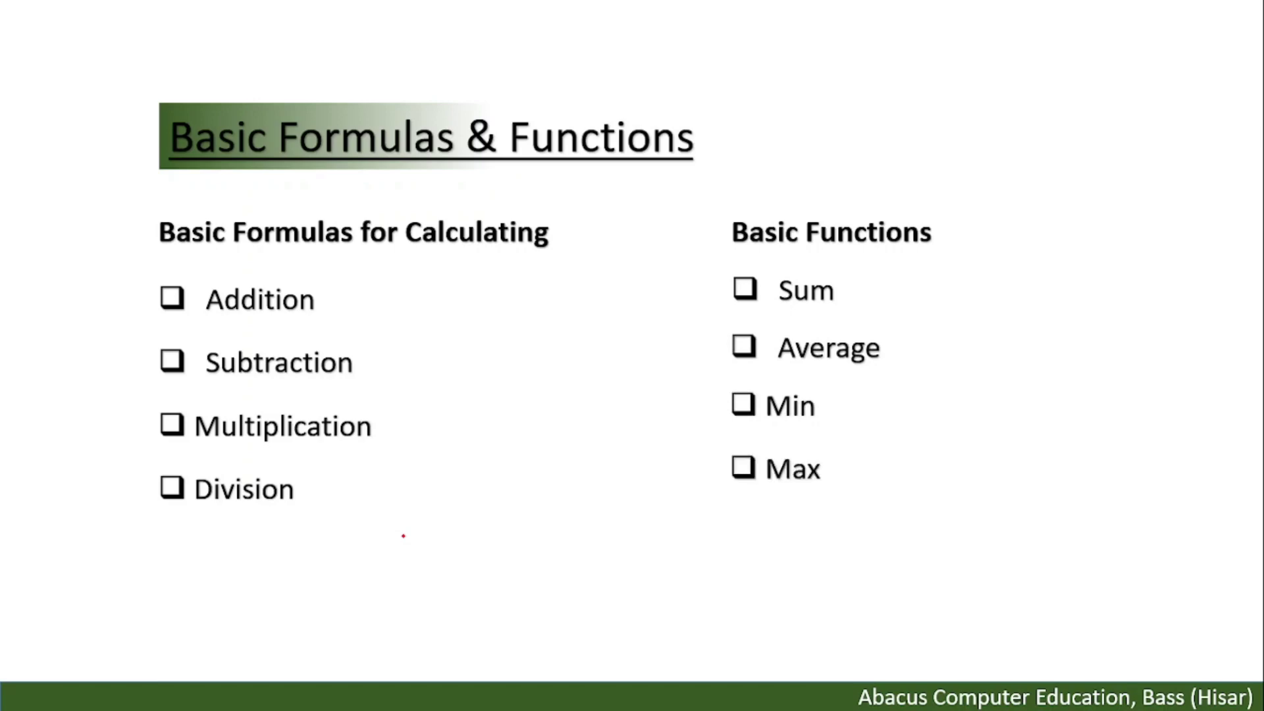
key("Right")
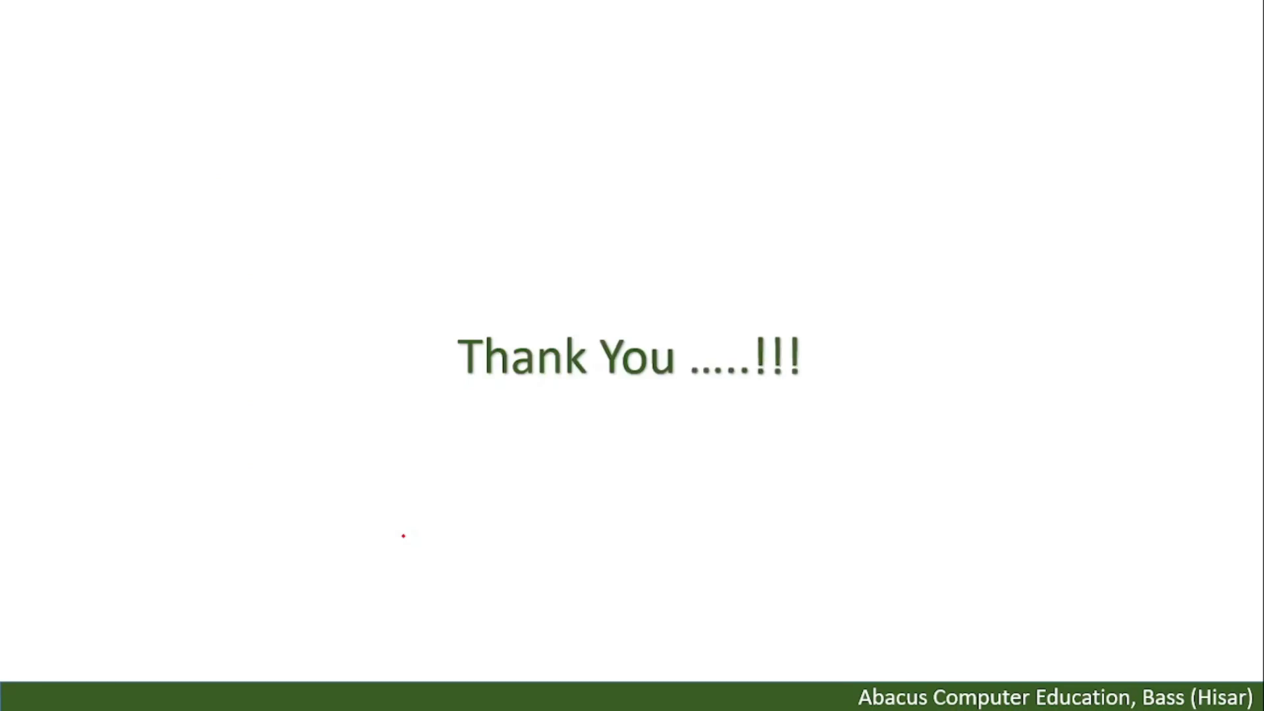
key("Left")
key("Left")
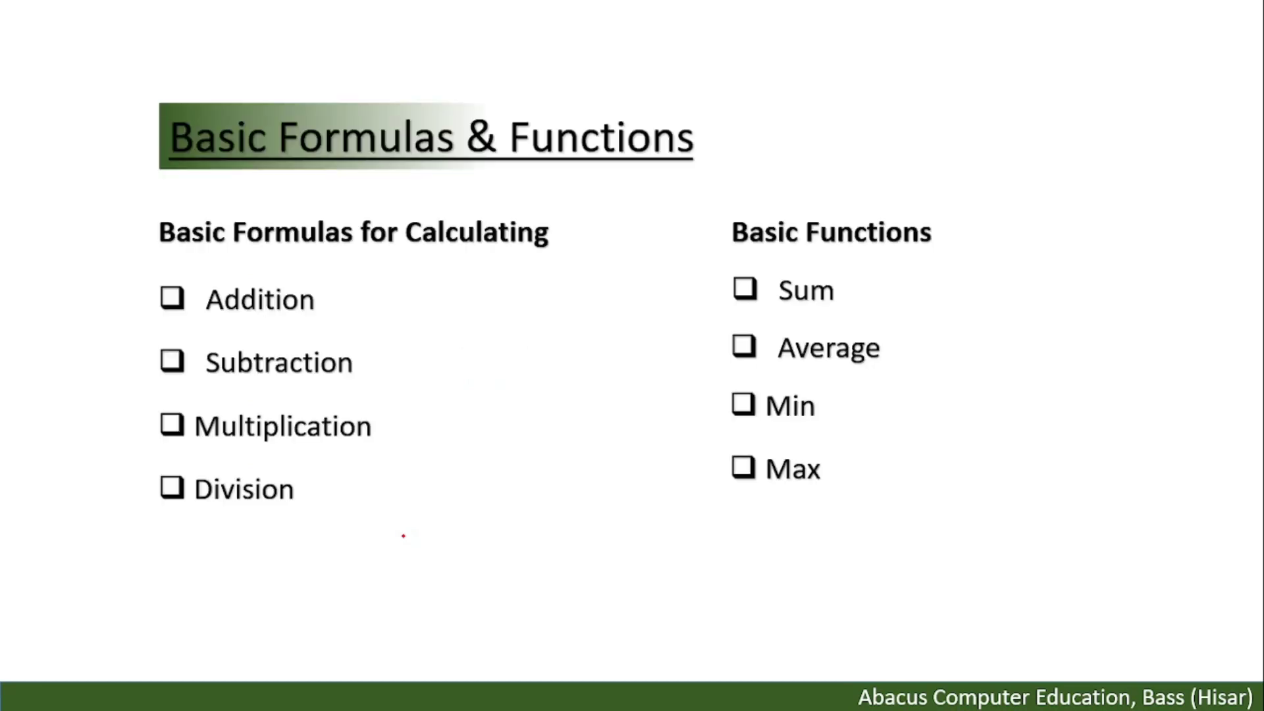
key("alt+Tab")
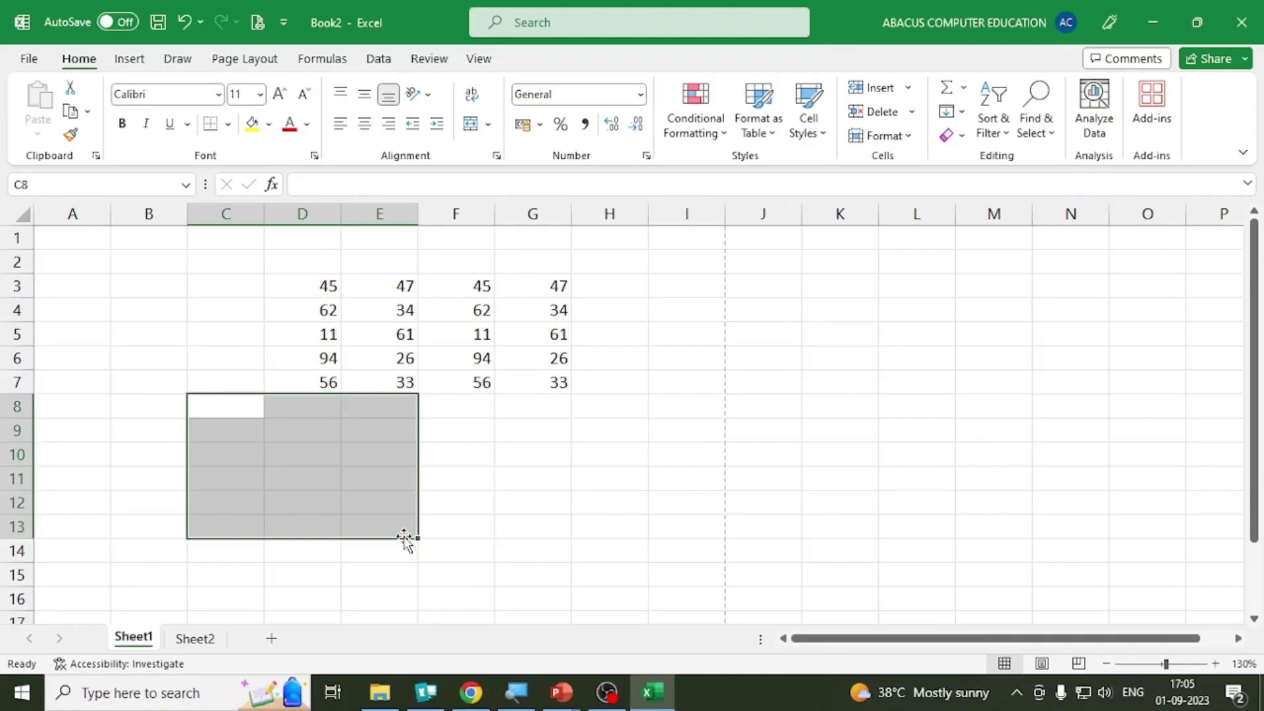
Step: Enter the formula =SUM(D3,D5,D7) in cell D8 to add three separate cells
left_click(326, 403)
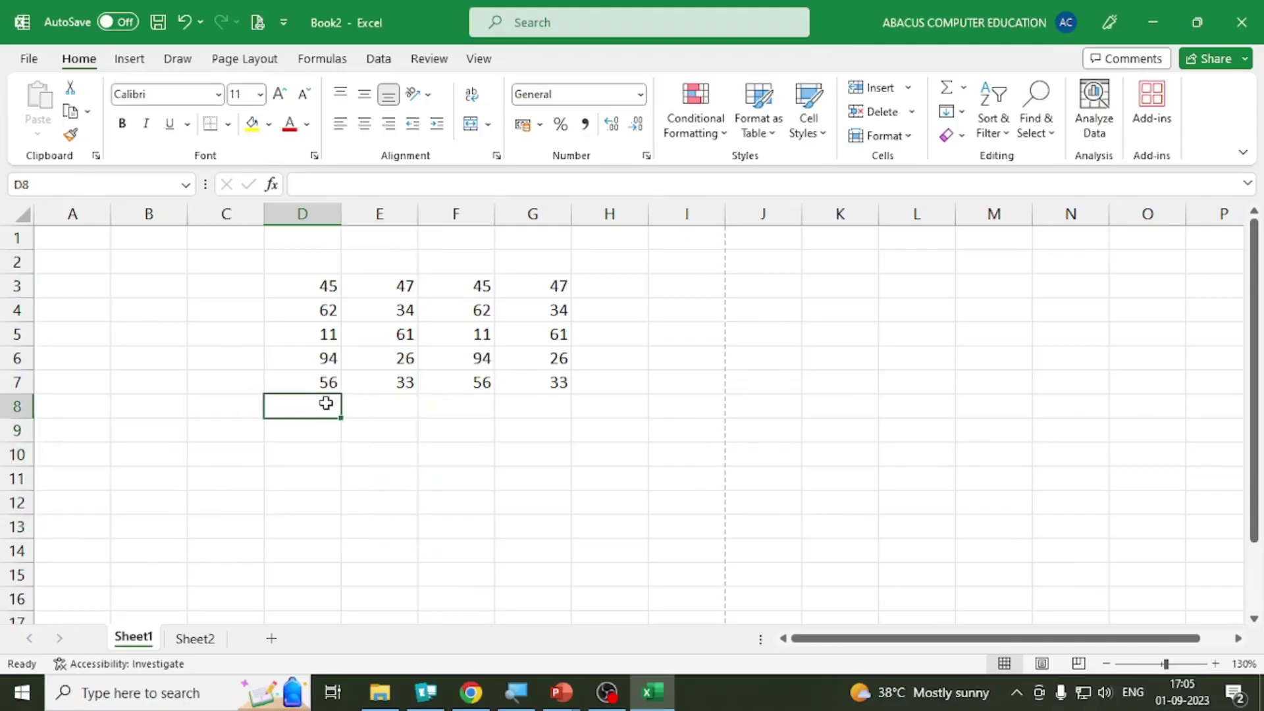
type("=")
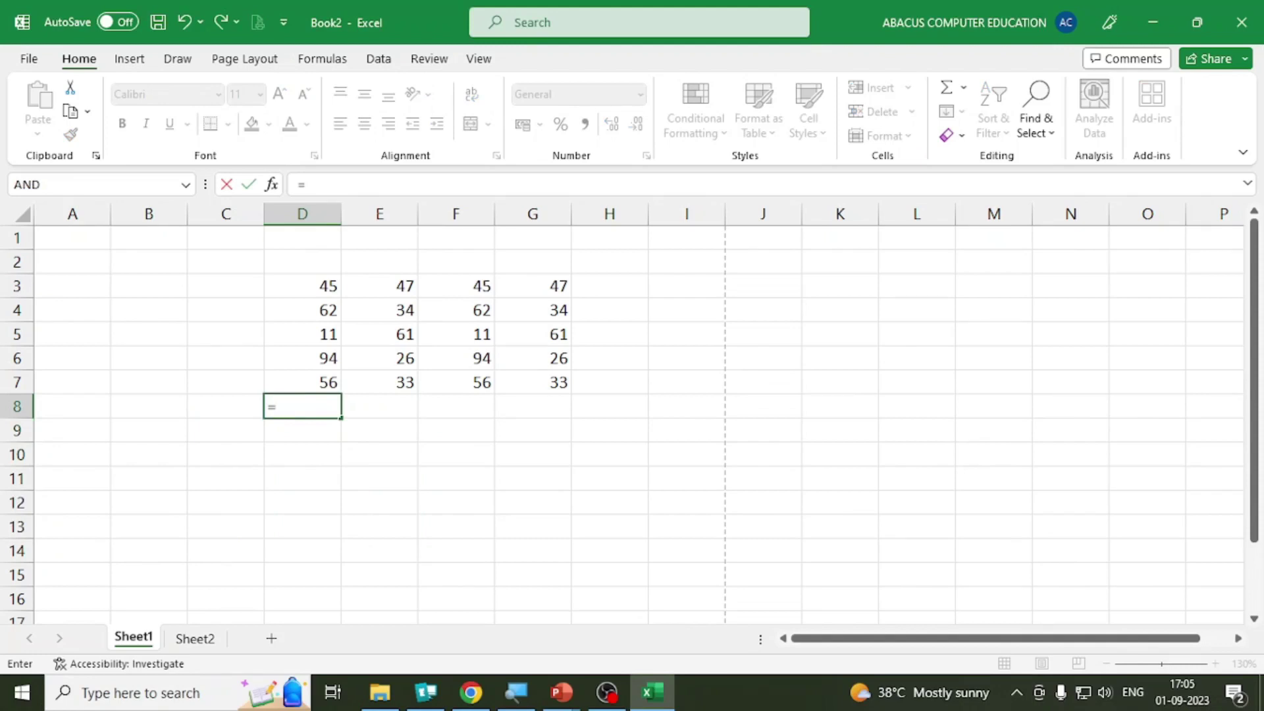
type("s")
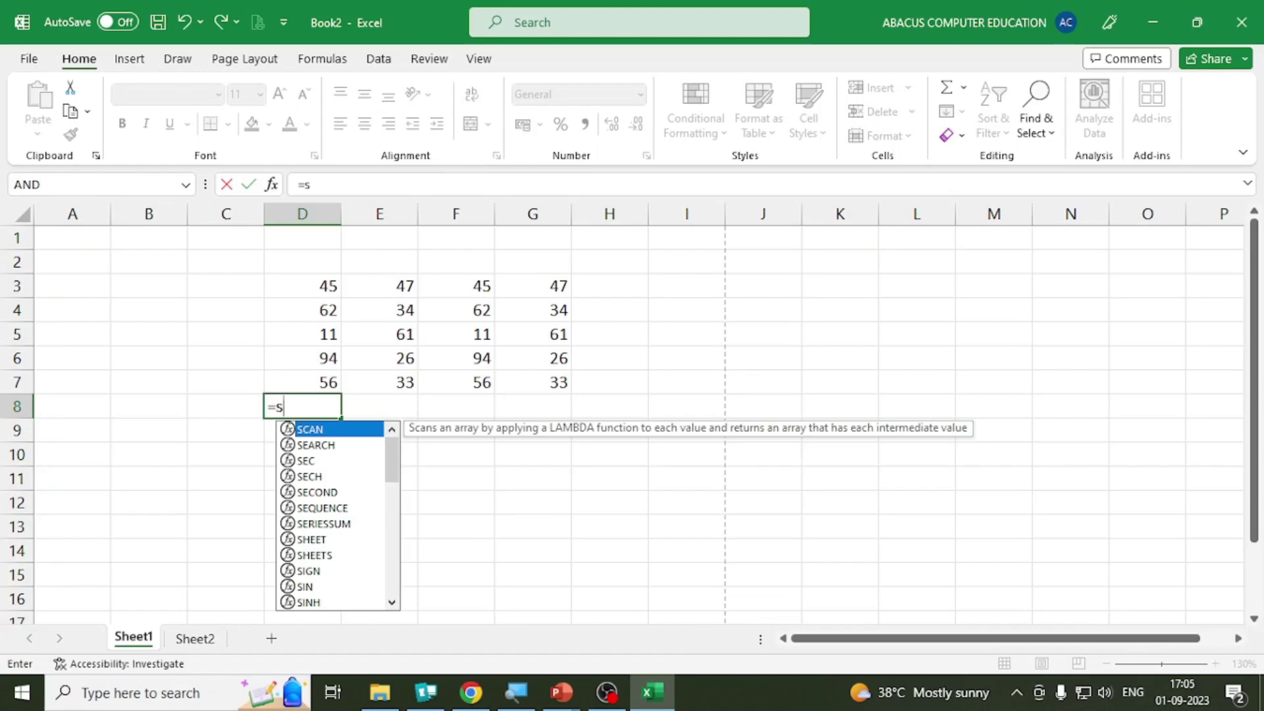
type("u")
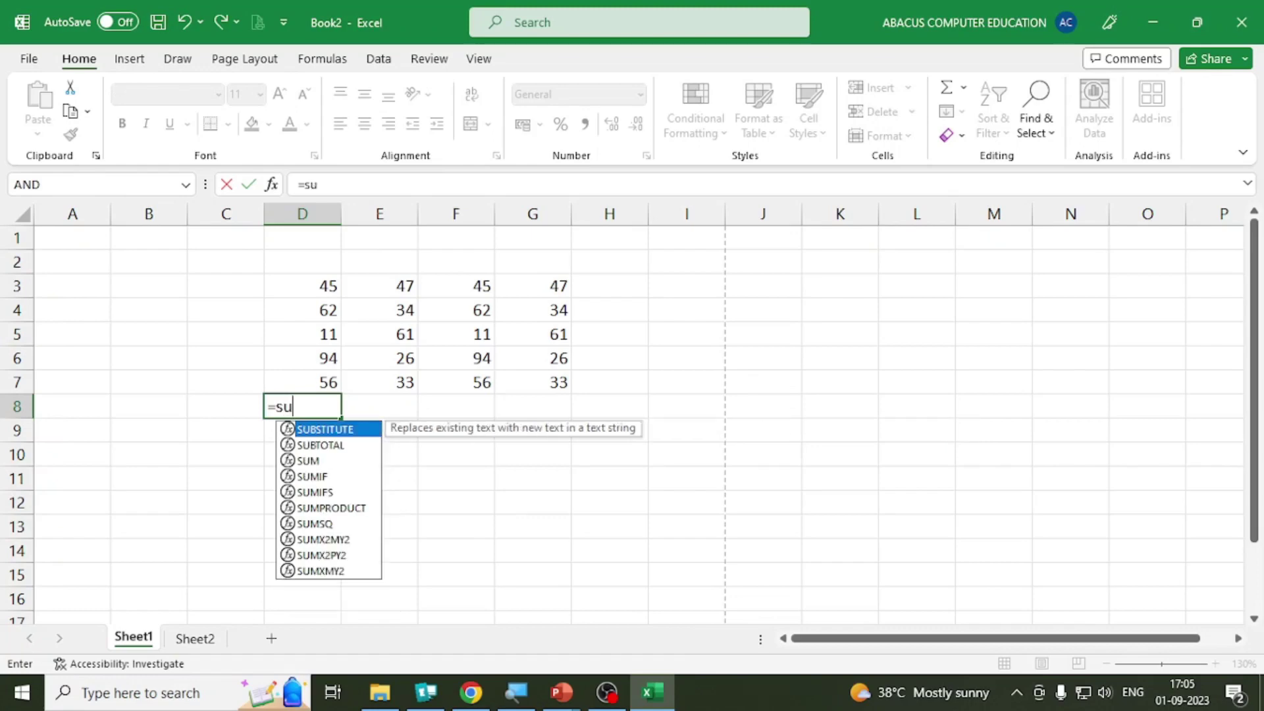
type("m")
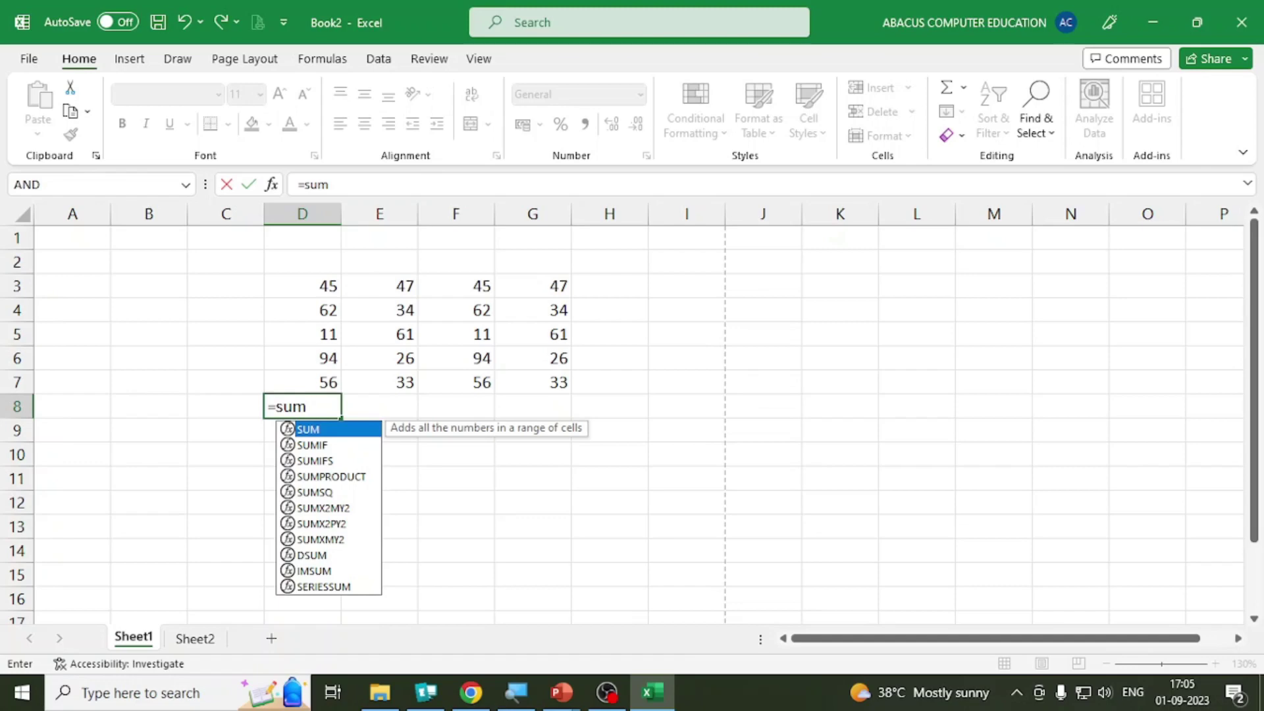
key("Tab")
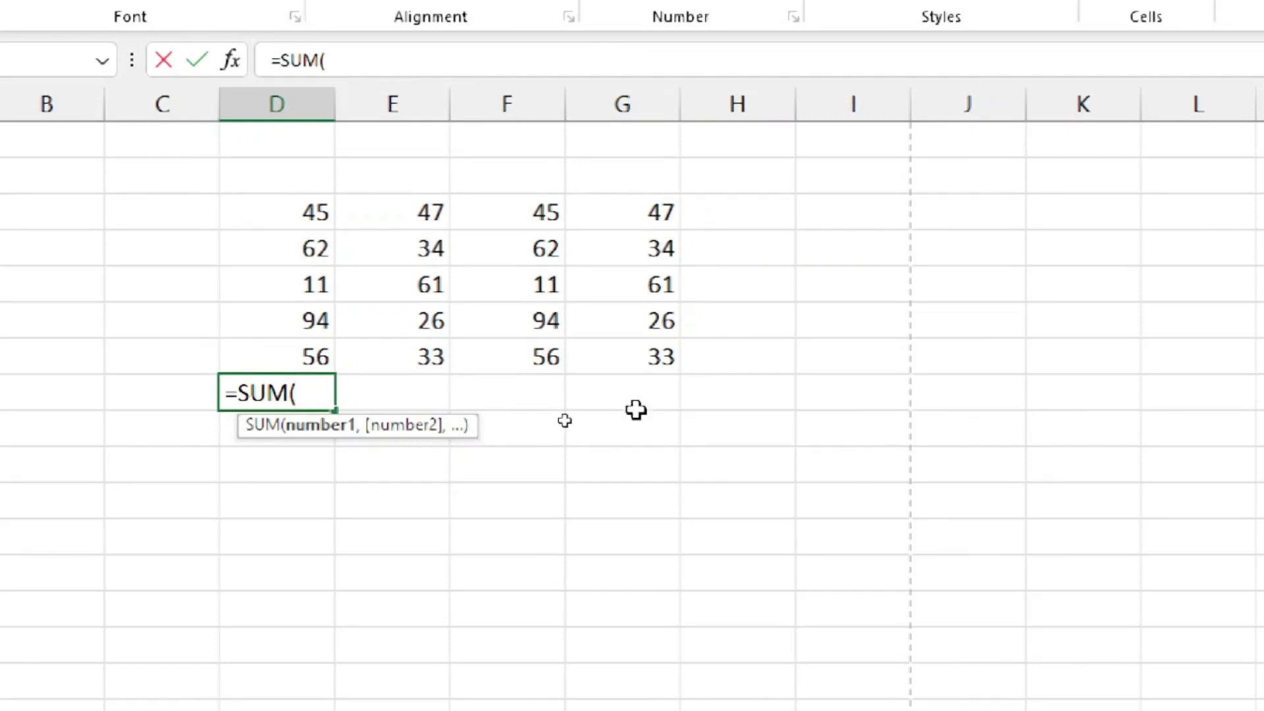
left_click(272, 213)
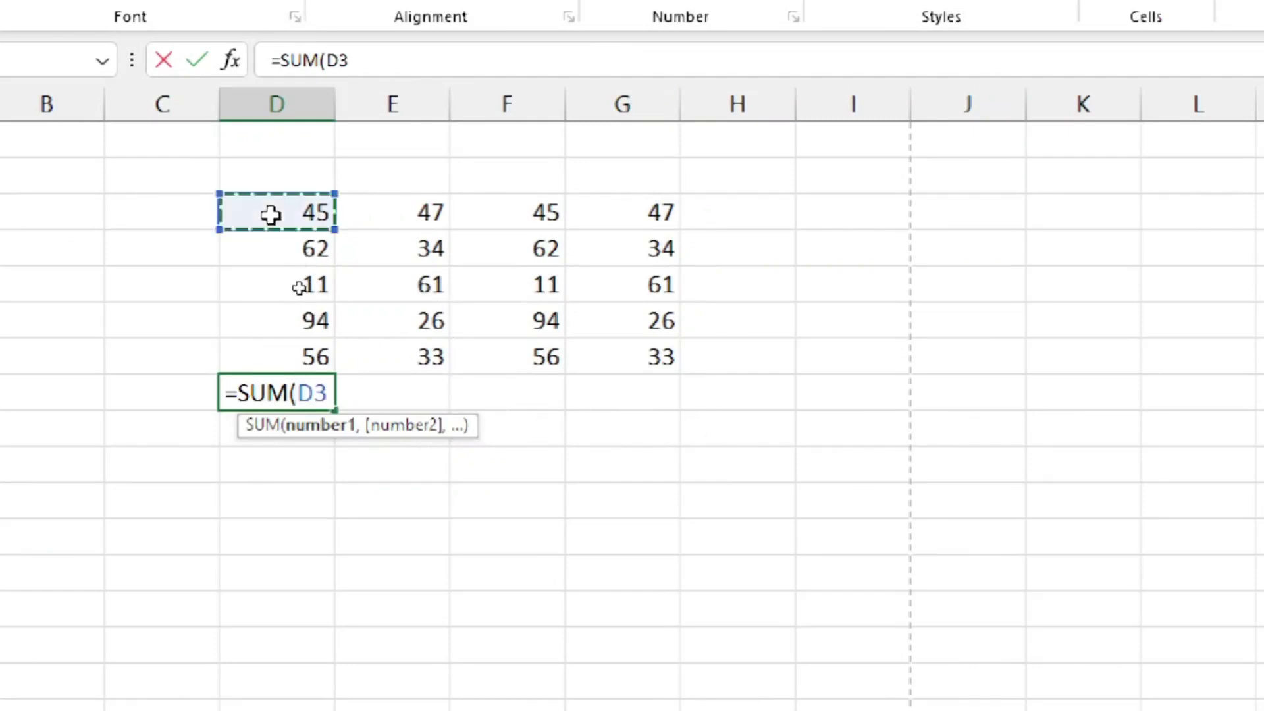
type(",")
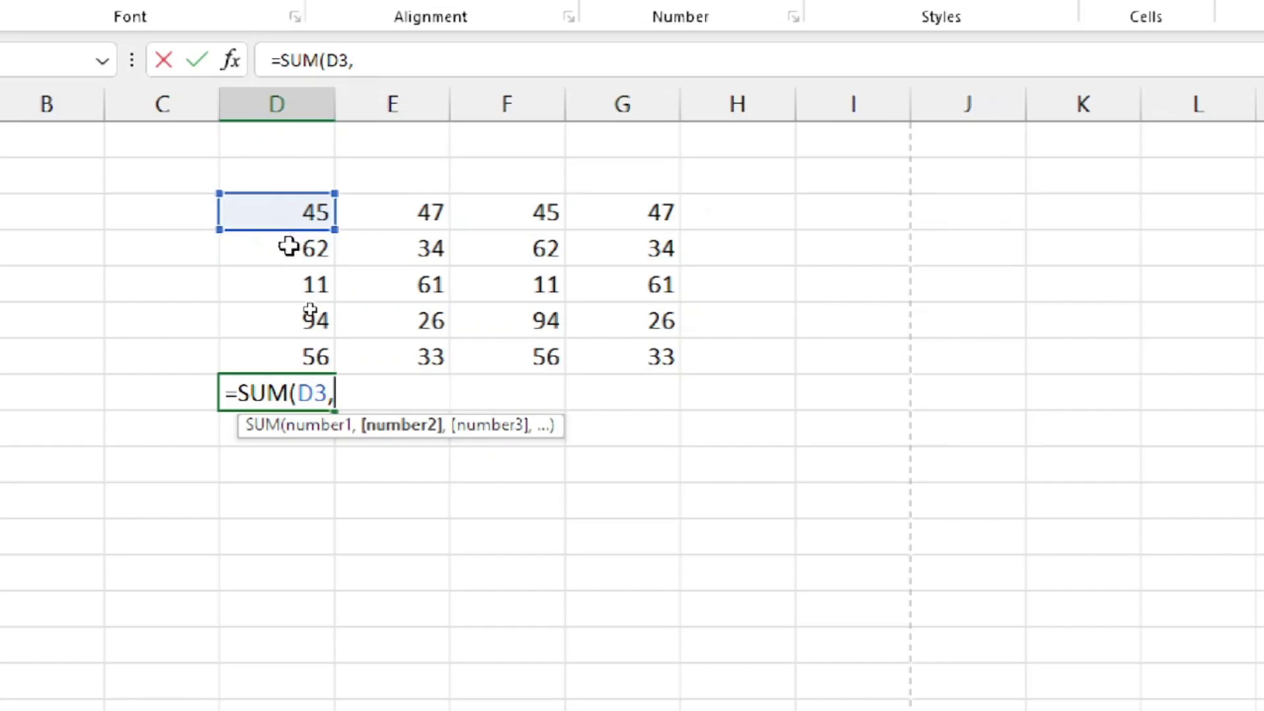
left_click(283, 283)
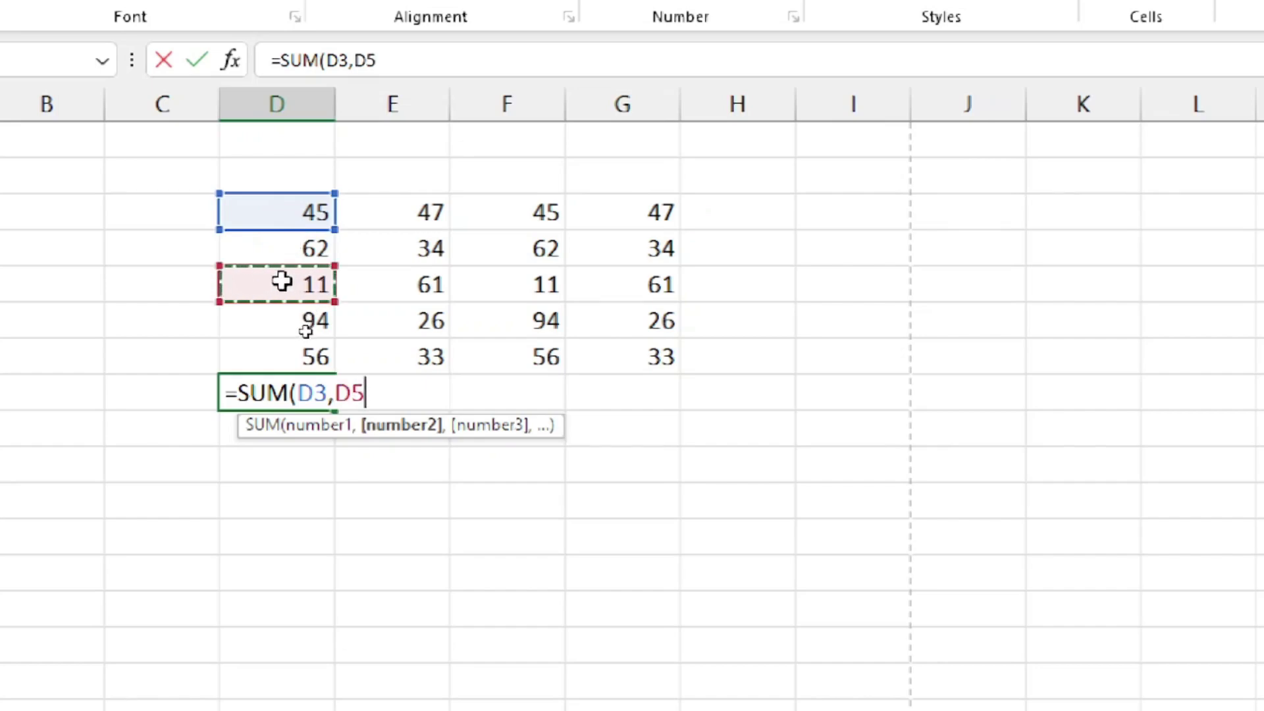
type(",")
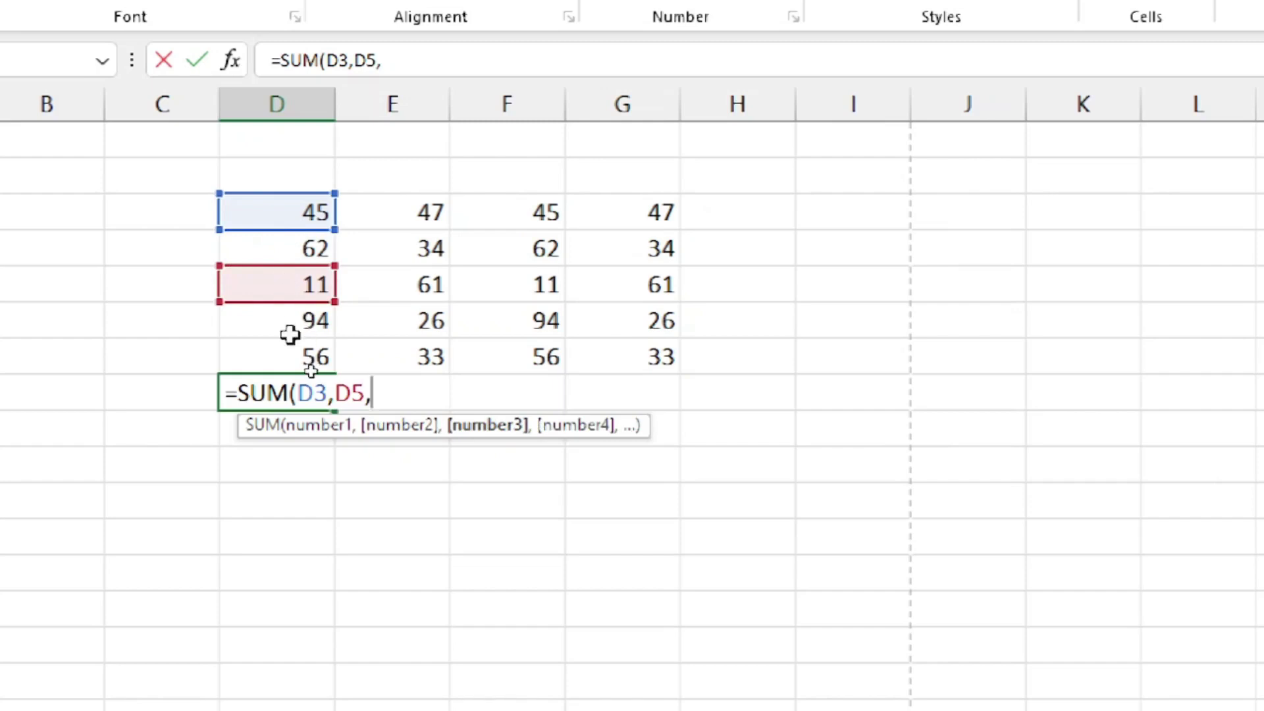
left_click(287, 358)
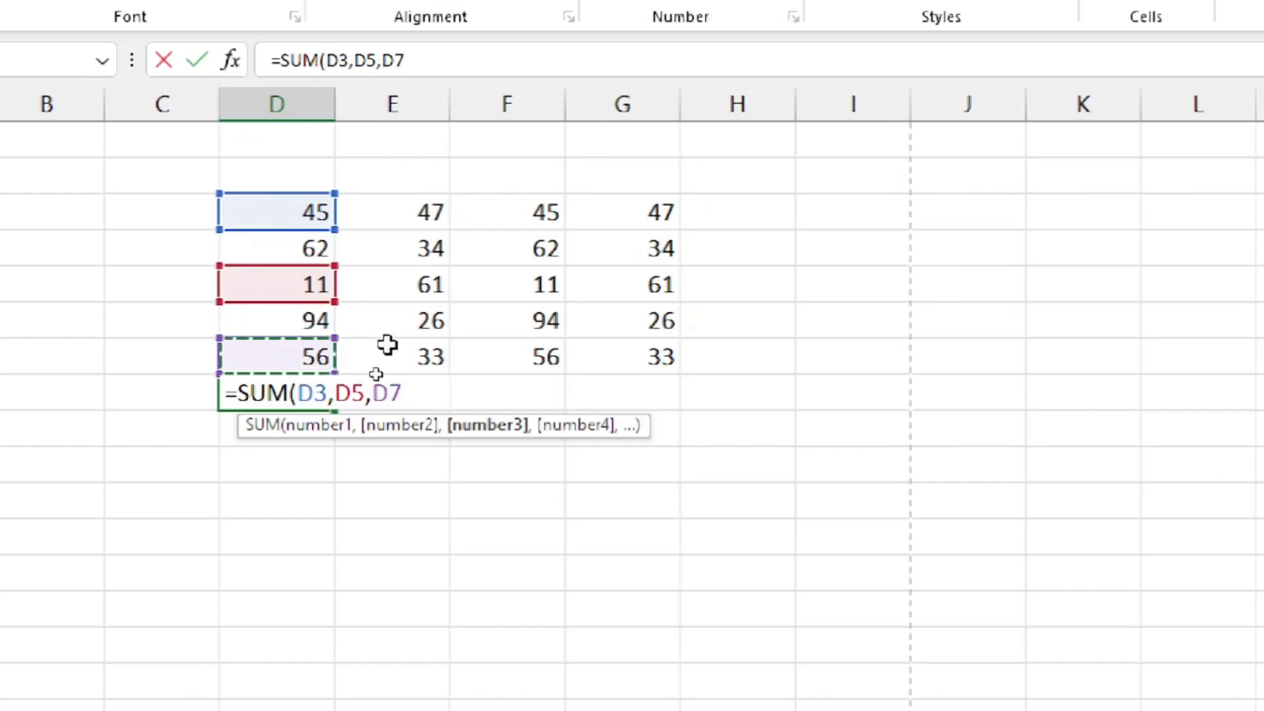
key("Return")
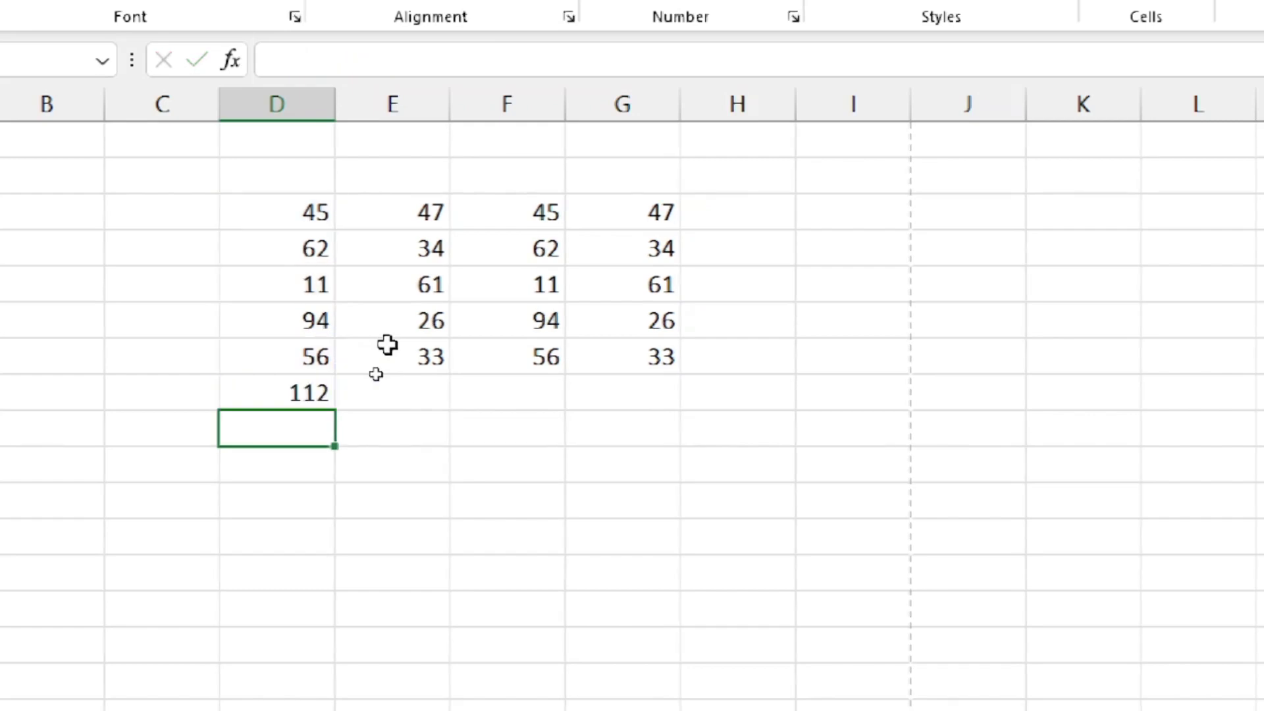
Step: Enter the formula =SUM(D3:D7) in cell D9 to add the whole continuous range
type("=sum")
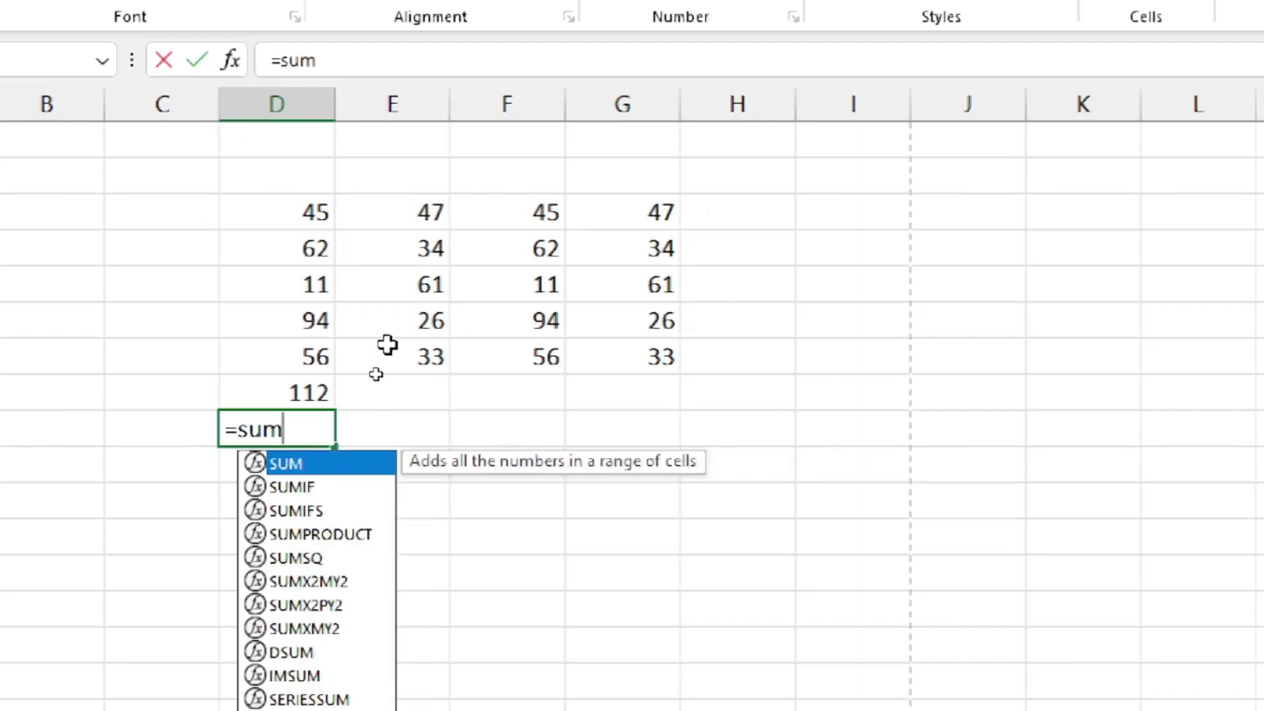
key("Tab")
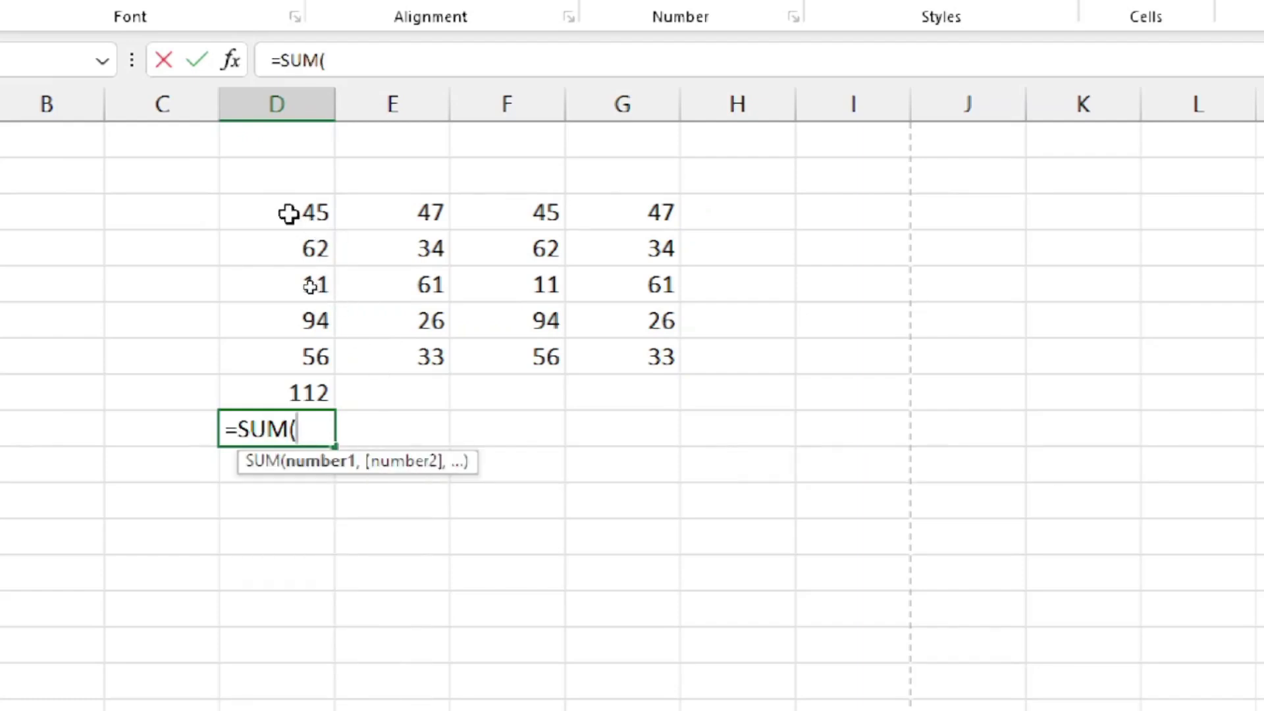
left_click_drag(290, 212, 314, 341)
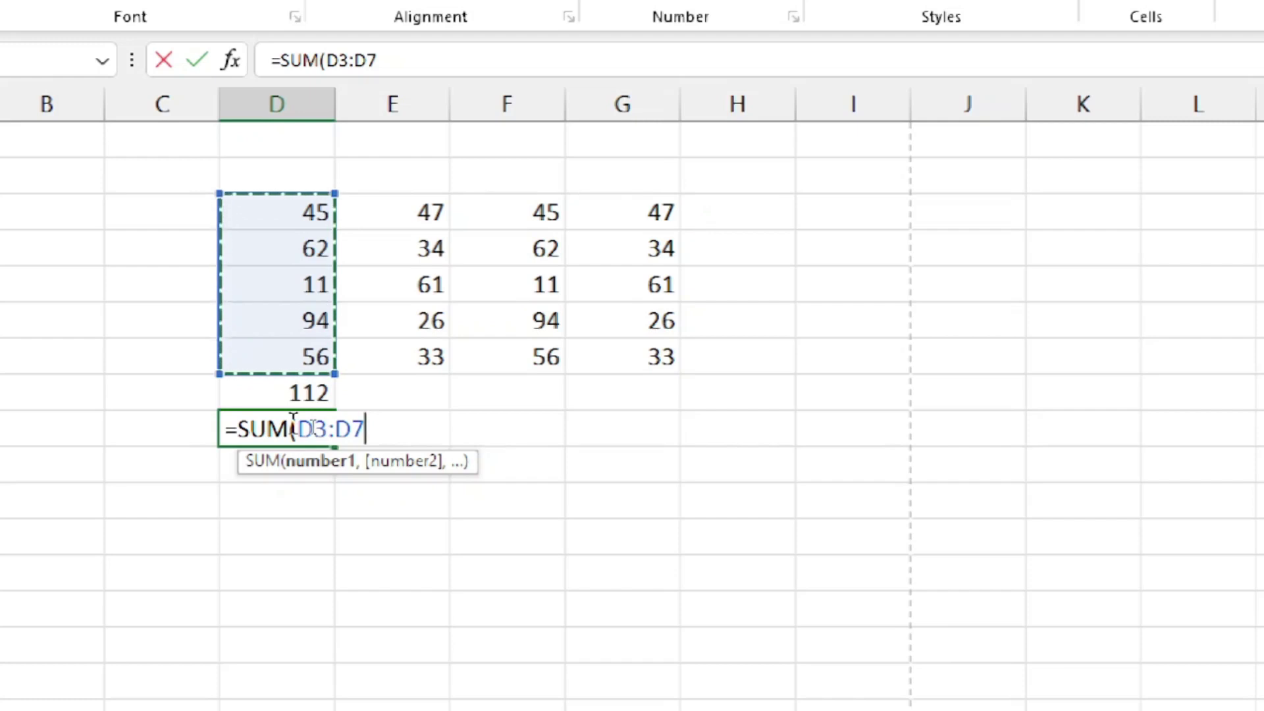
key("Return")
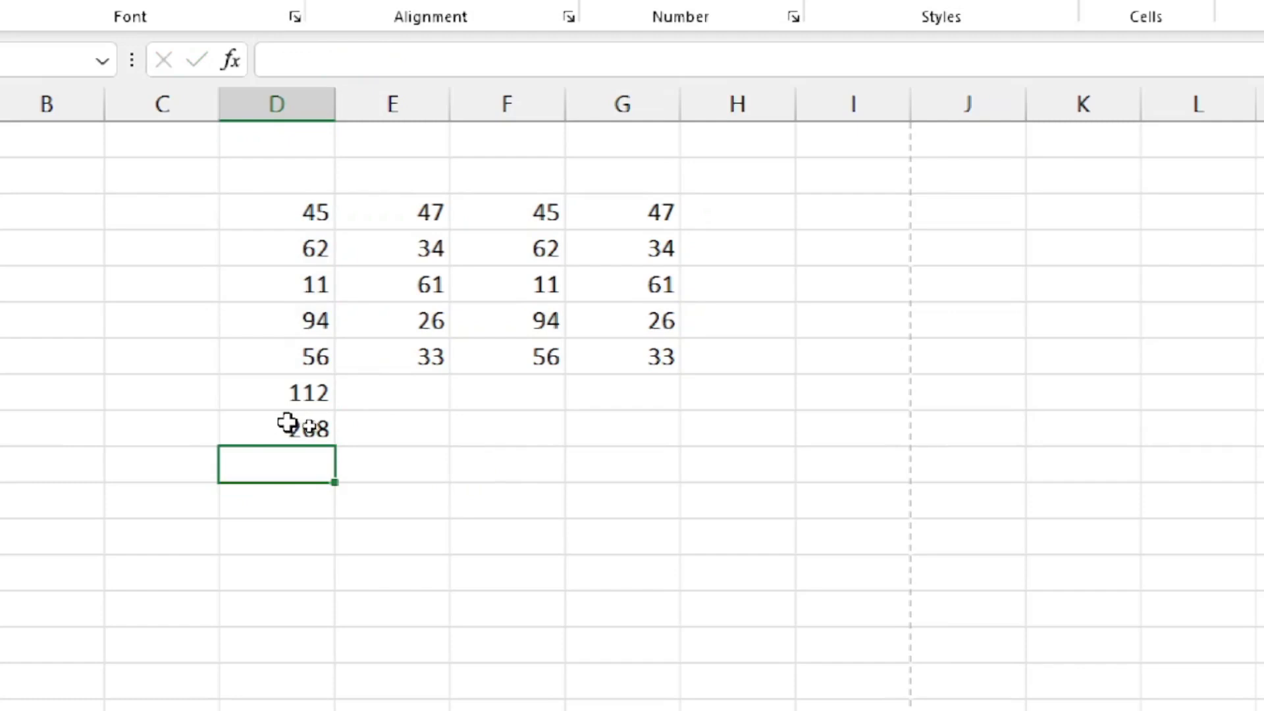
Step: Clear the practice sums by deleting the contents of the range D8:D10
left_click(287, 422)
left_click_drag(245, 397, 288, 458)
key("Delete")
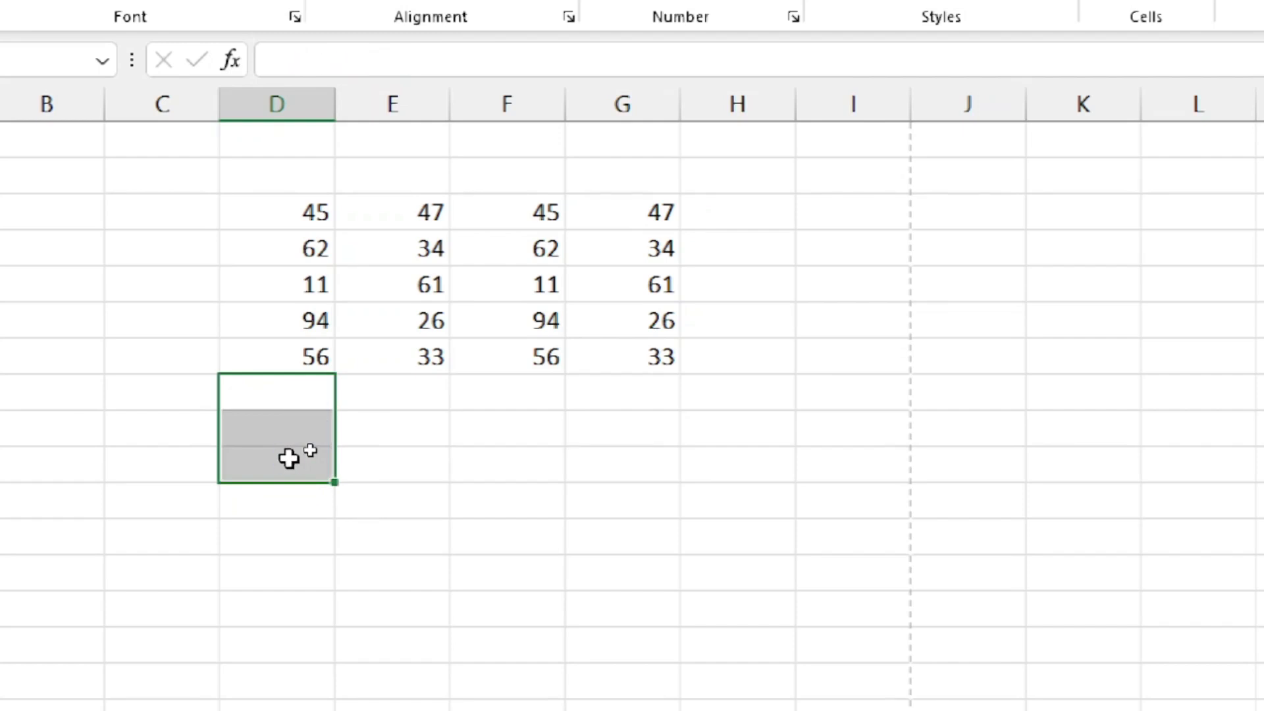
Step: Insert an AutoSum of D3:D7 in cell D8, and undo it
left_click(289, 398)
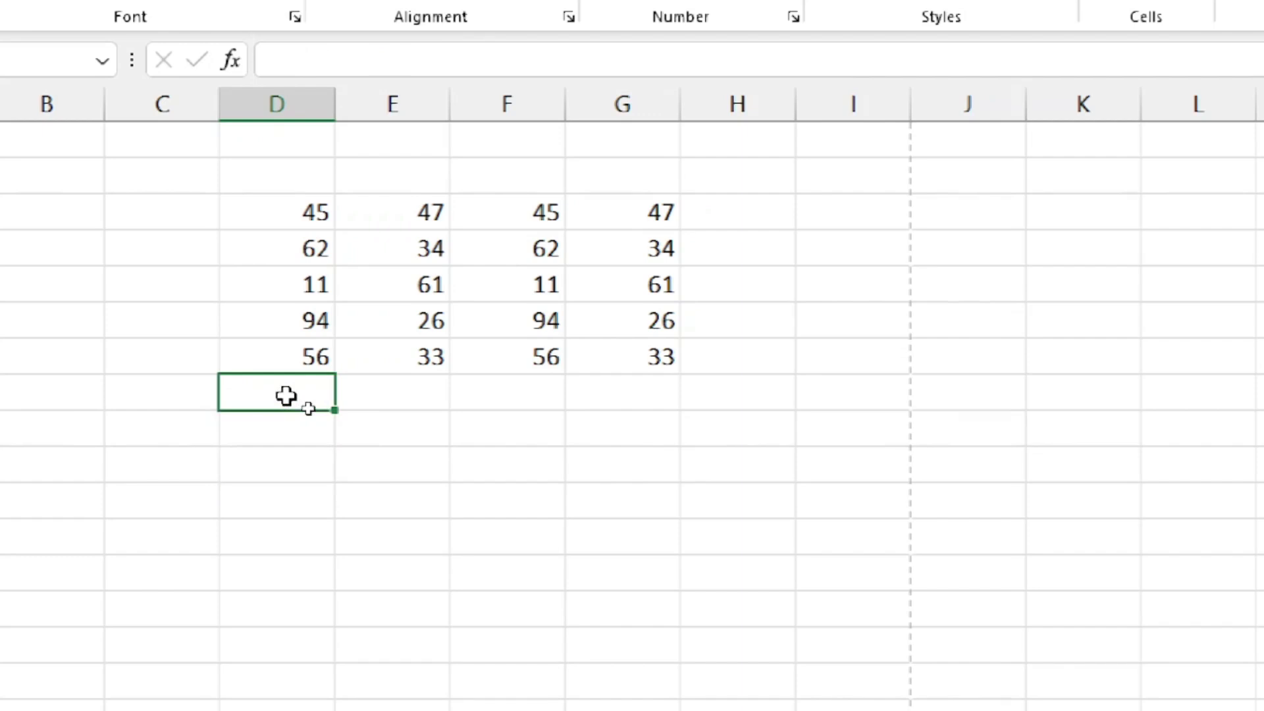
key("alt+equal")
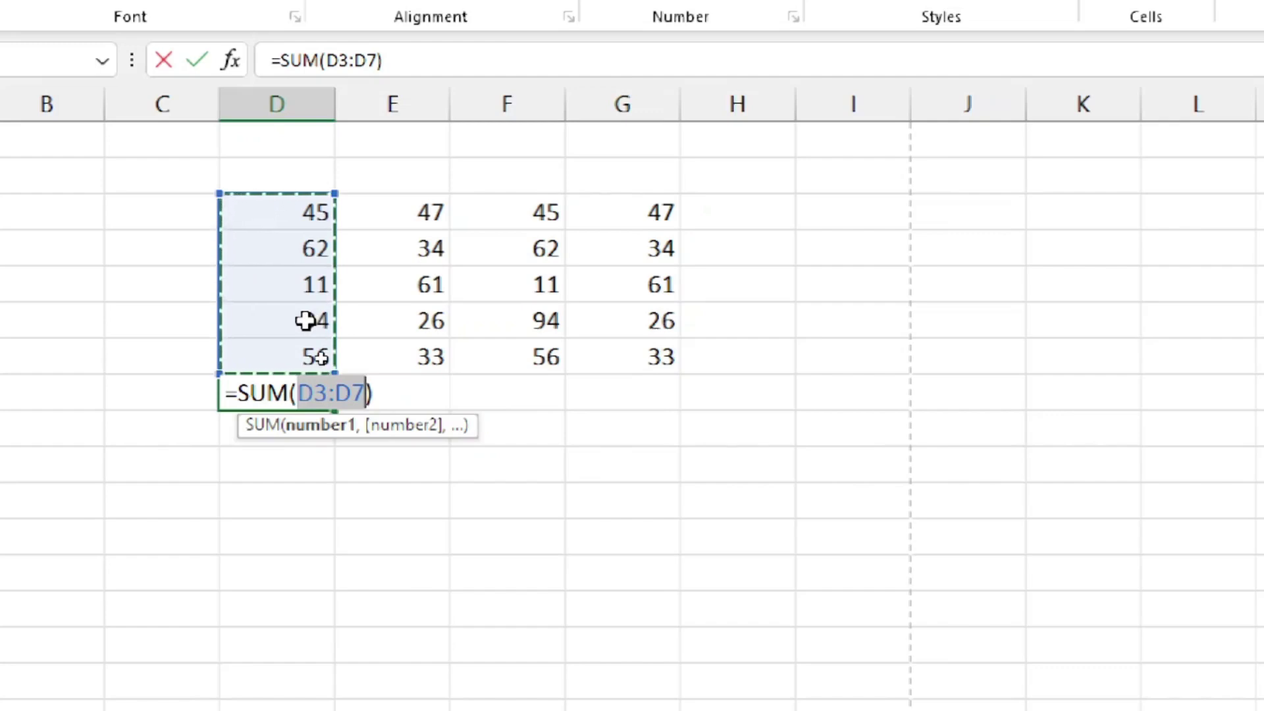
key("Return")
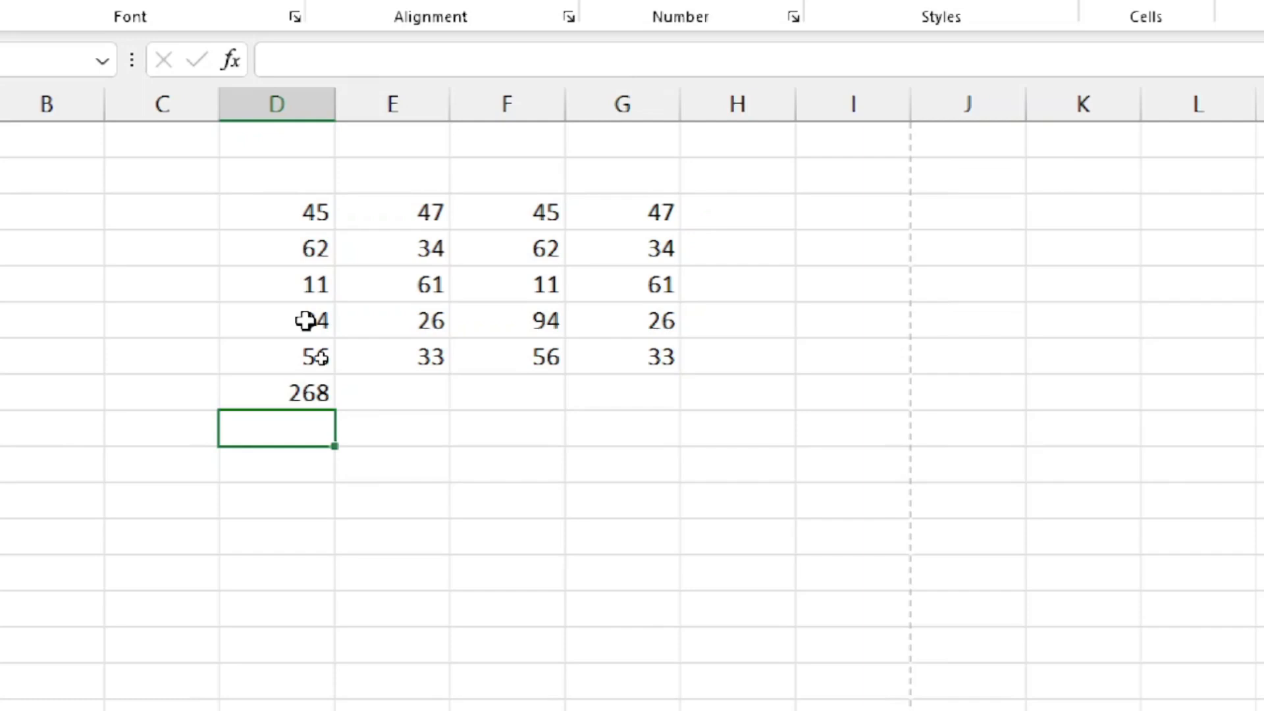
key("ctrl+z")
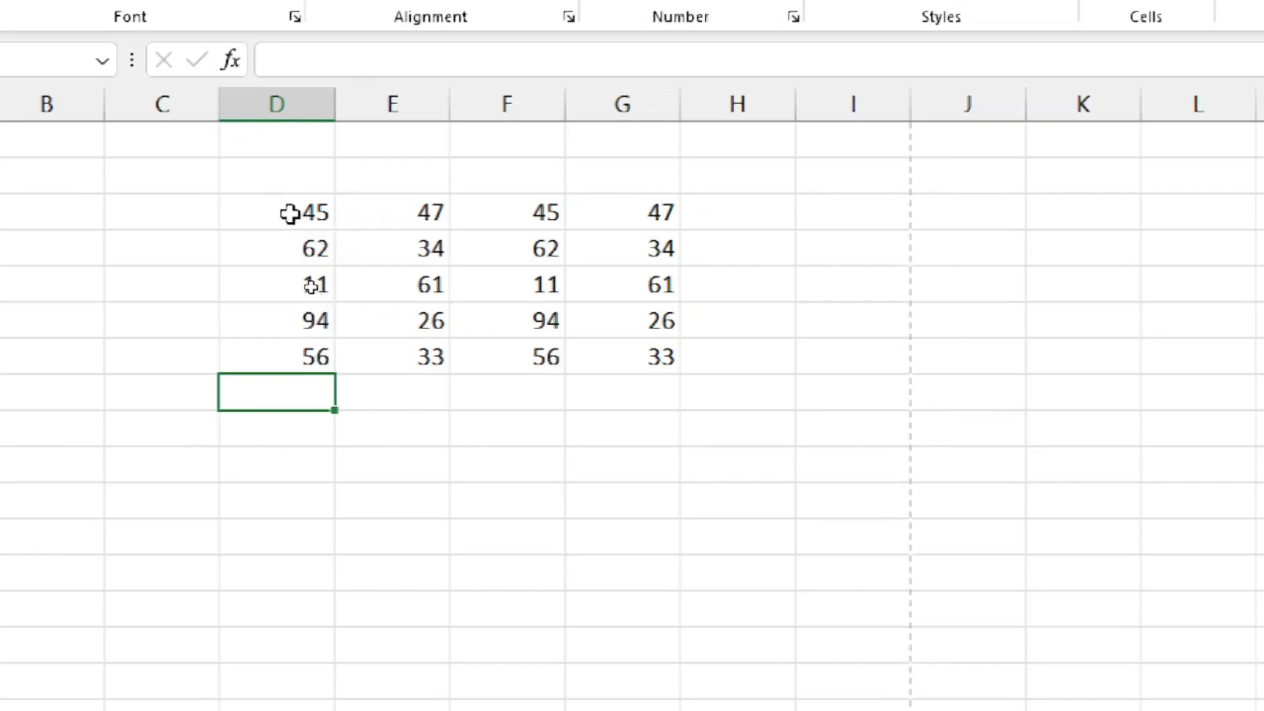
Step: Apply AutoSum to the selected range D3:D8 so D8 holds the column's sum, and clear cell D8 again
left_click_drag(289, 213, 291, 389)
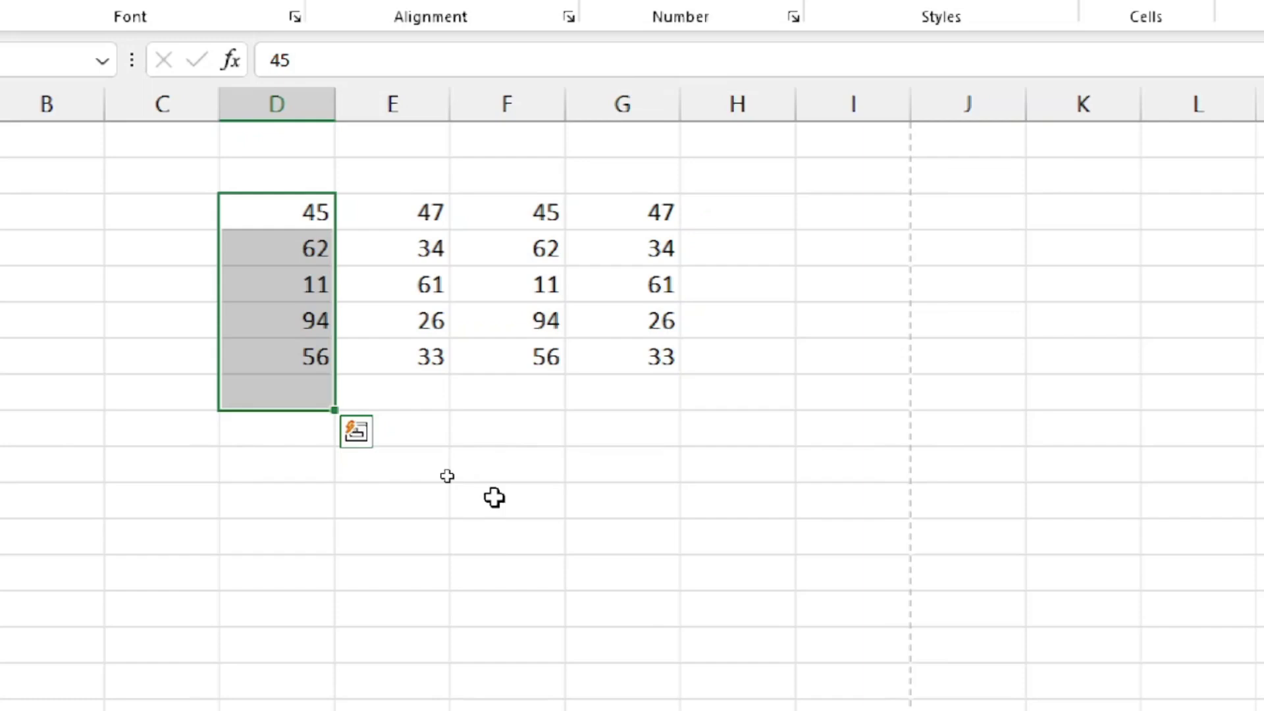
key("alt+equal")
key("Down")
key("Down")
key("Down")
key("Down")
key("Down")
key("Down")
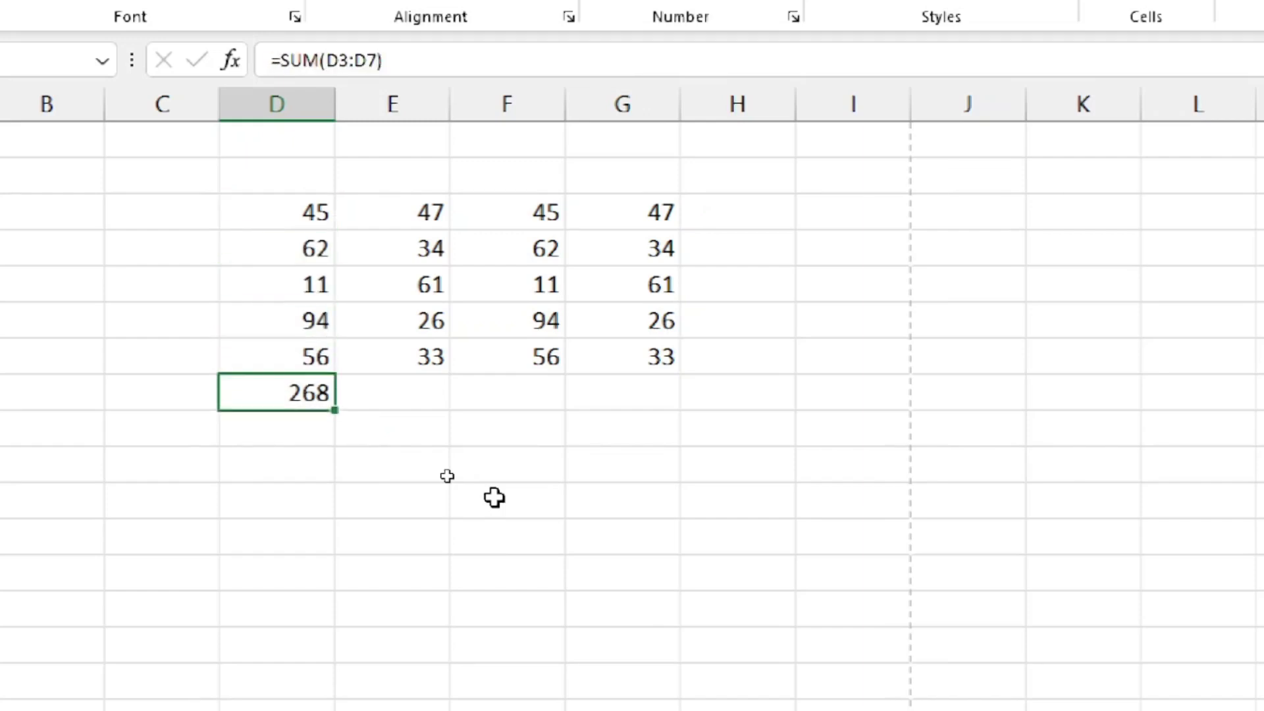
key("Up")
key("Delete")
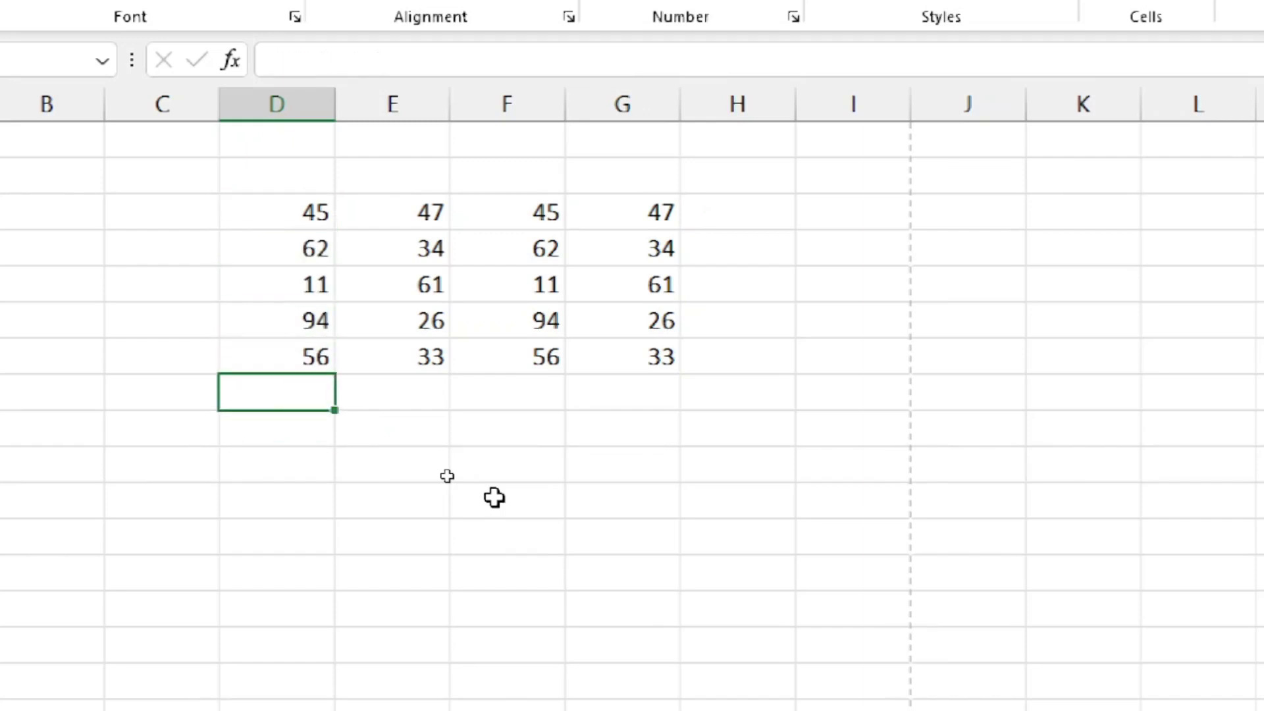
Step: Apply AutoSum to the range D3:H8 to fill row and column totals in row 8 and column H, and select H8
left_click_drag(316, 212, 758, 379)
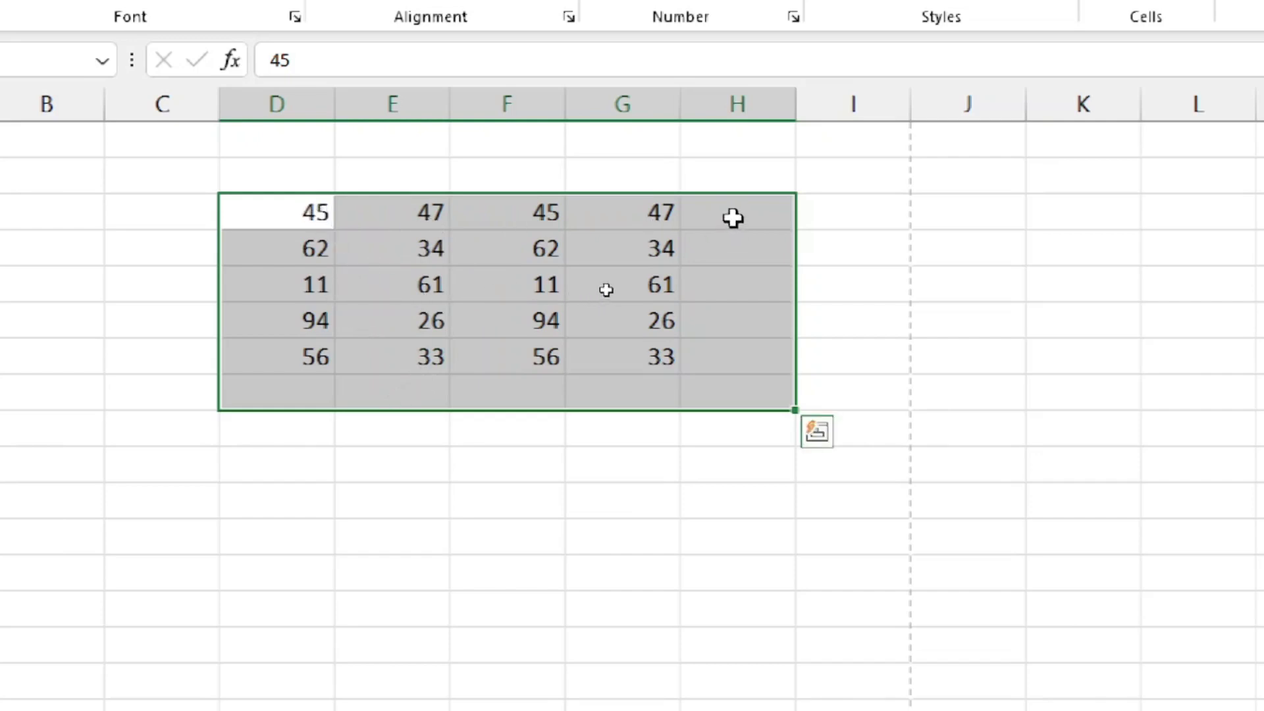
key("alt+equal")
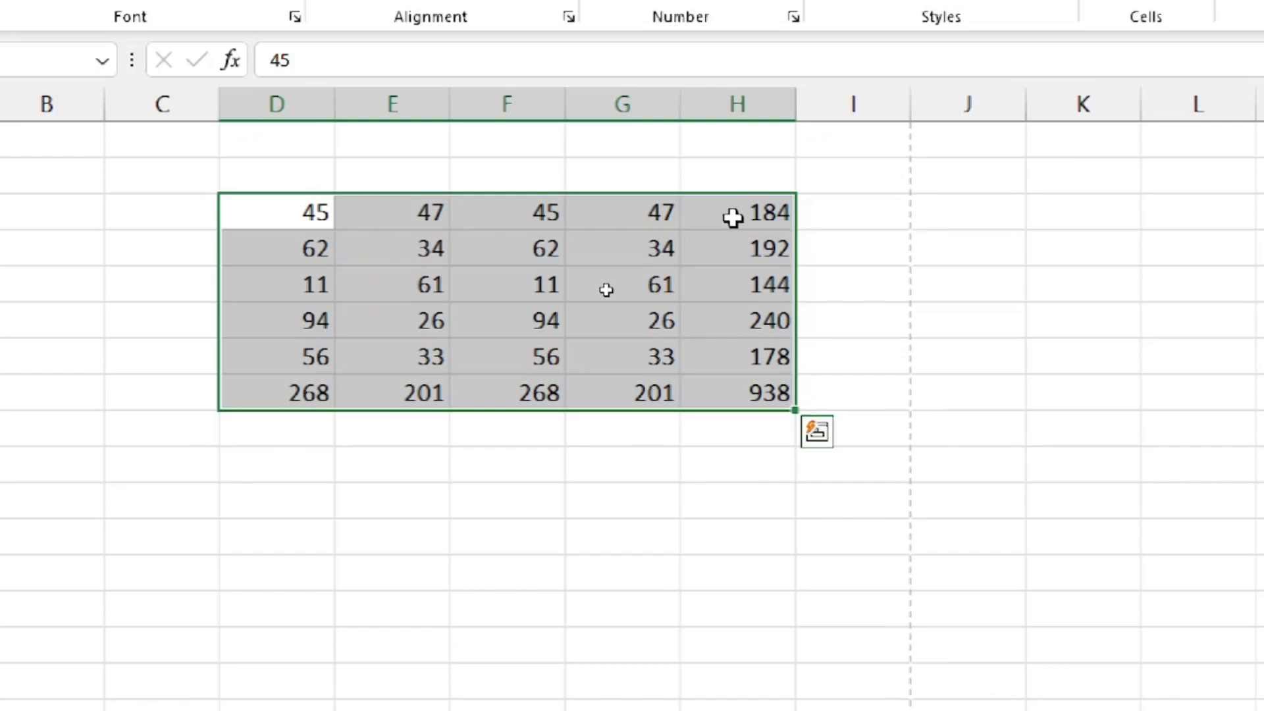
left_click(770, 393)
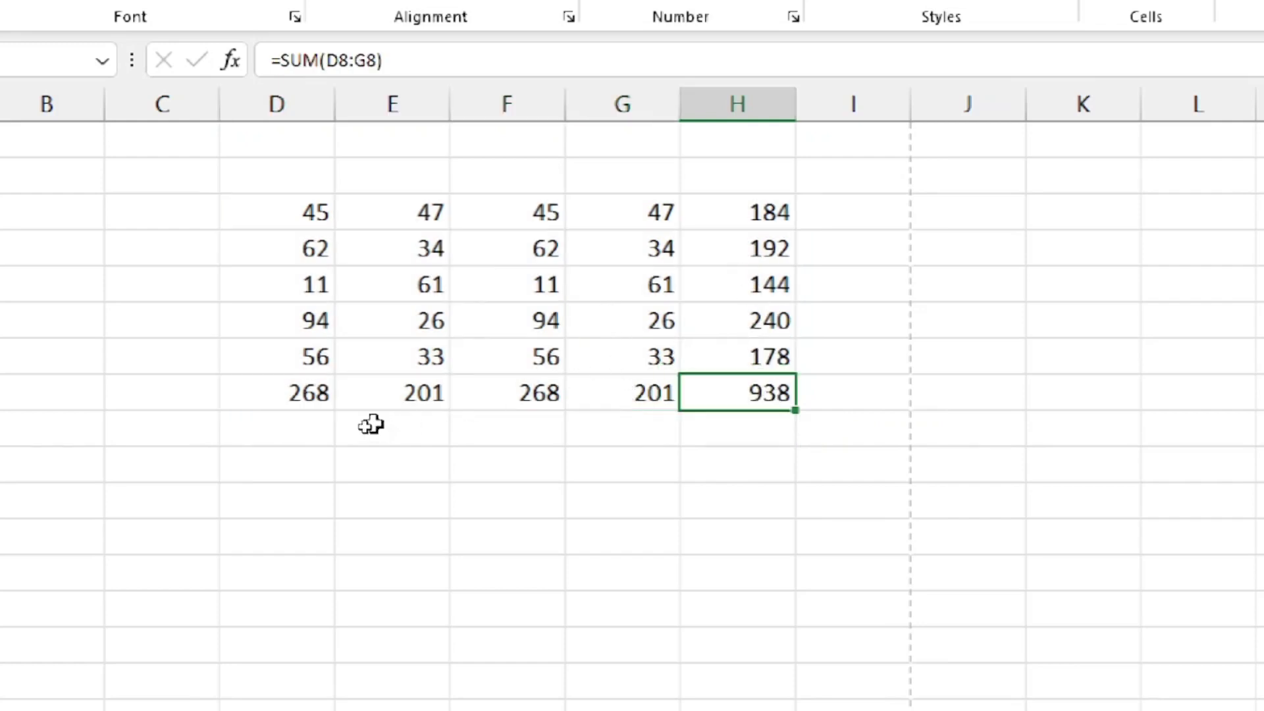